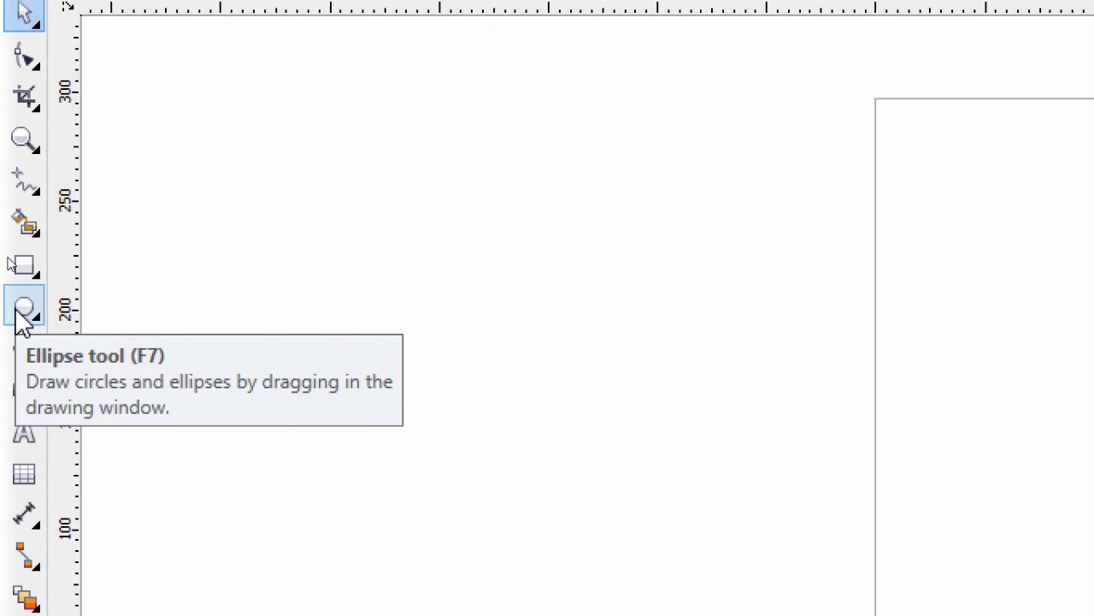
Draw a circle about 139 mm in diameter near the middle of the page with the Ellipse tool
left_click(23, 318)
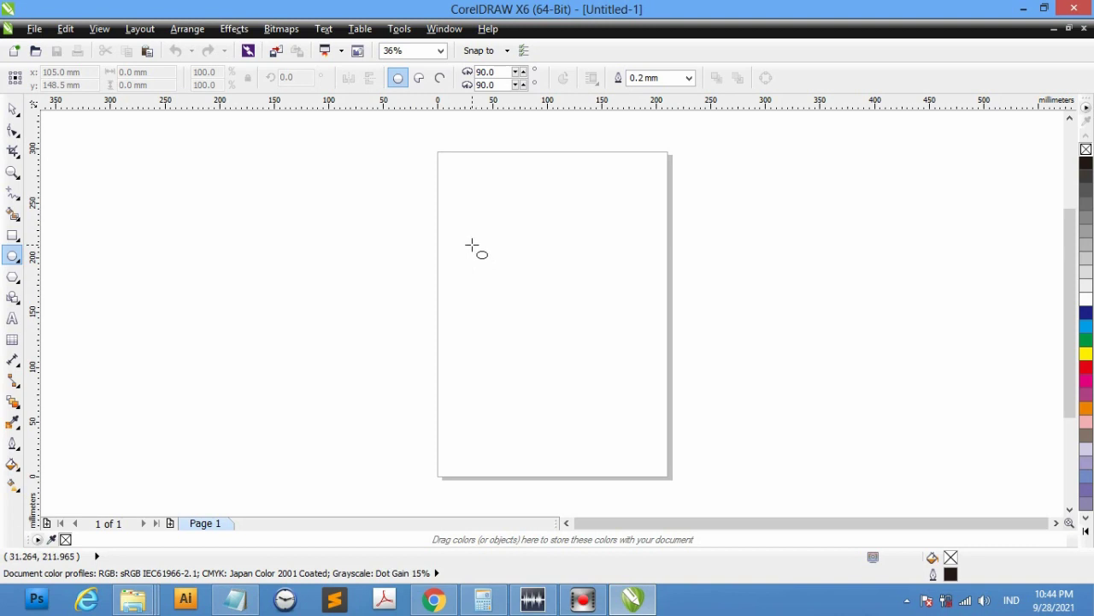
left_click_drag(471, 245, 585, 398)
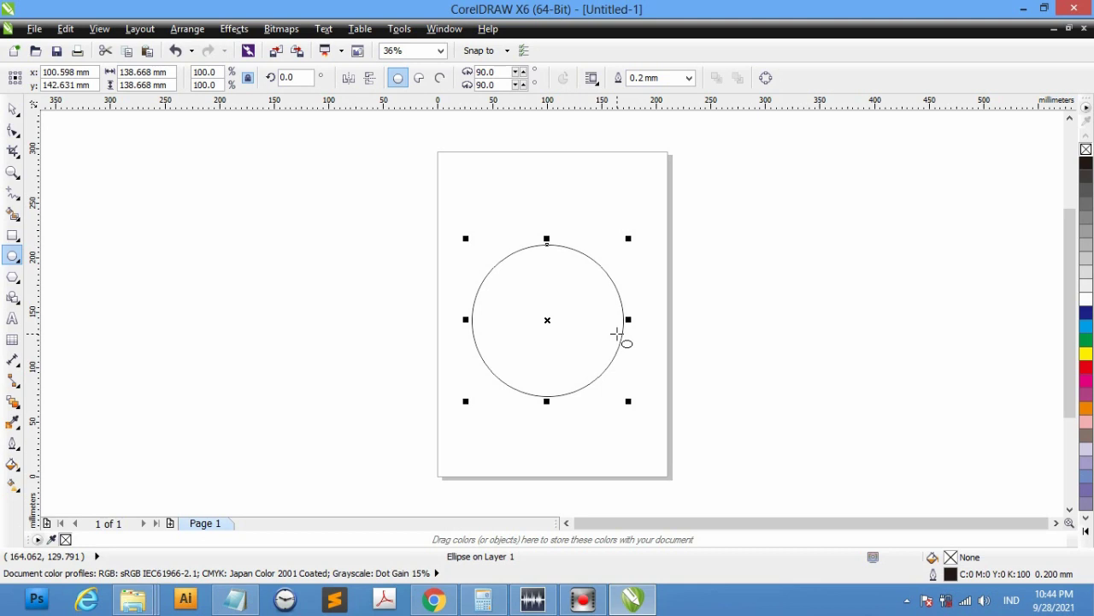
key("shift+F2")
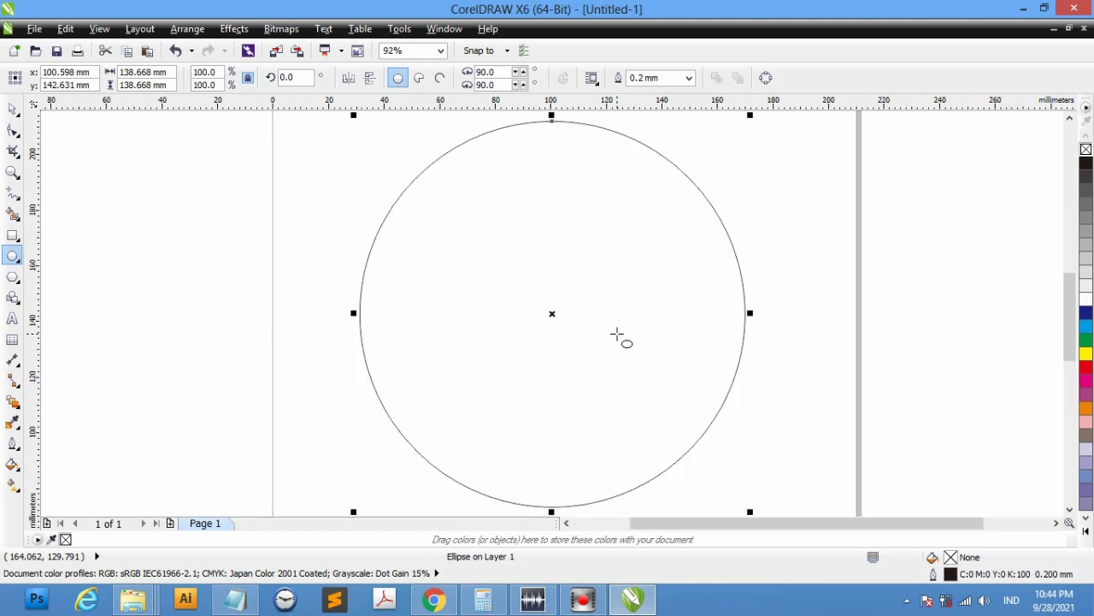
Open the circle into a pie shape with the Shape tool, moving its node clockwise to an ending angle of about 60.29°
left_click(13, 131)
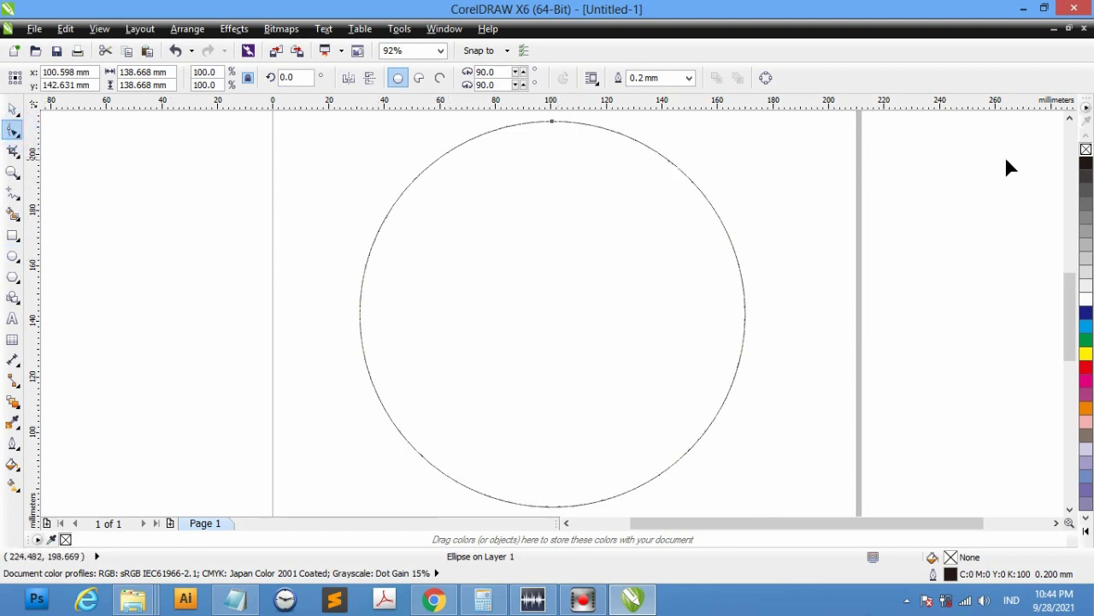
left_click(1070, 120)
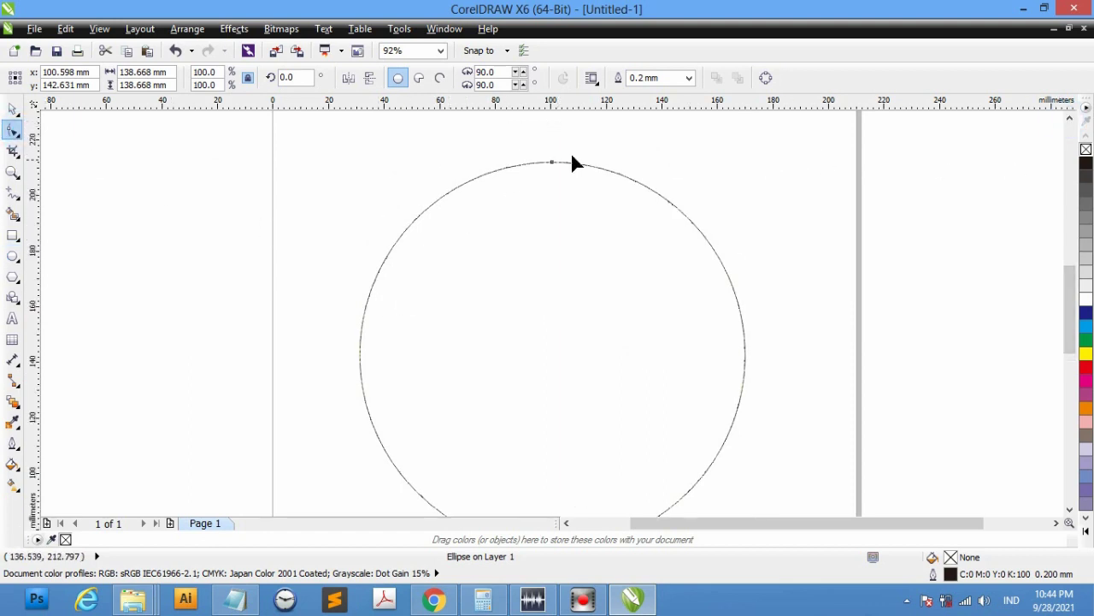
left_click(524, 143)
left_click_drag(552, 165, 657, 203)
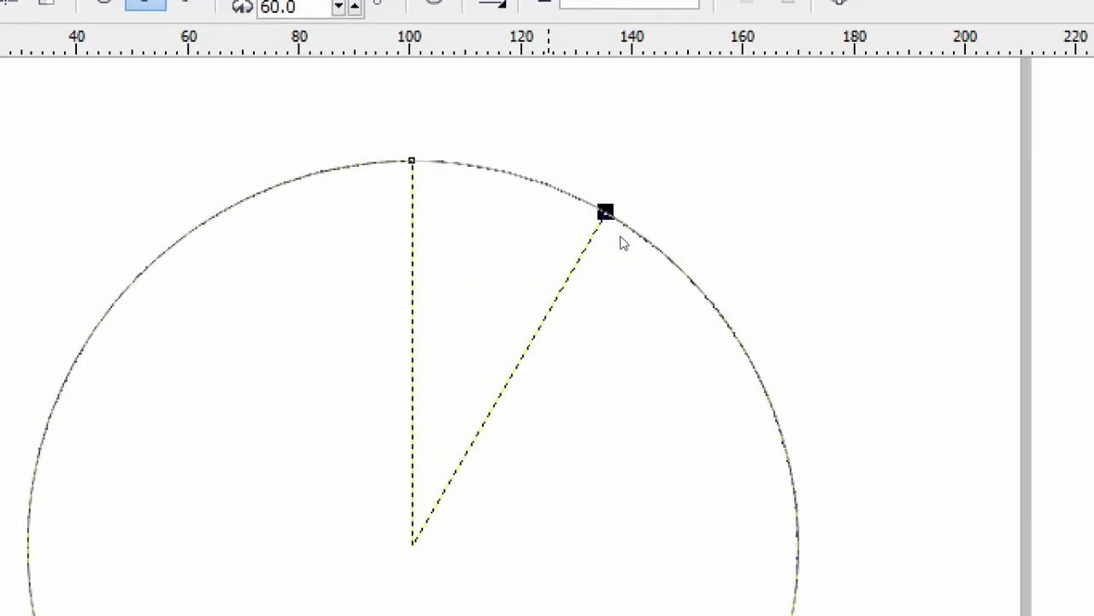
left_click_drag(622, 245, 545, 301)
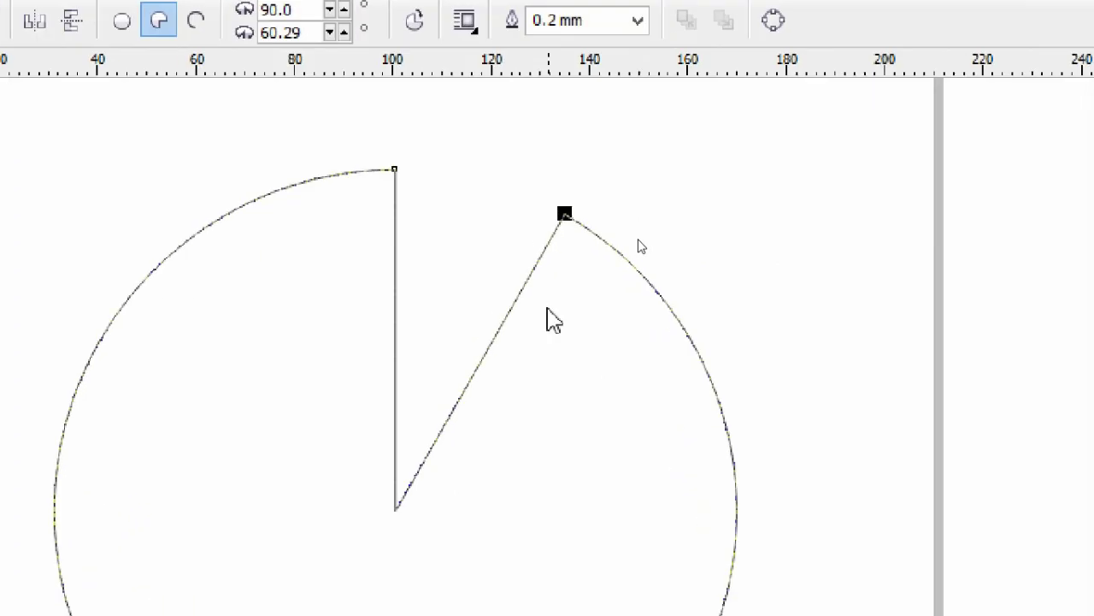
left_click(647, 185)
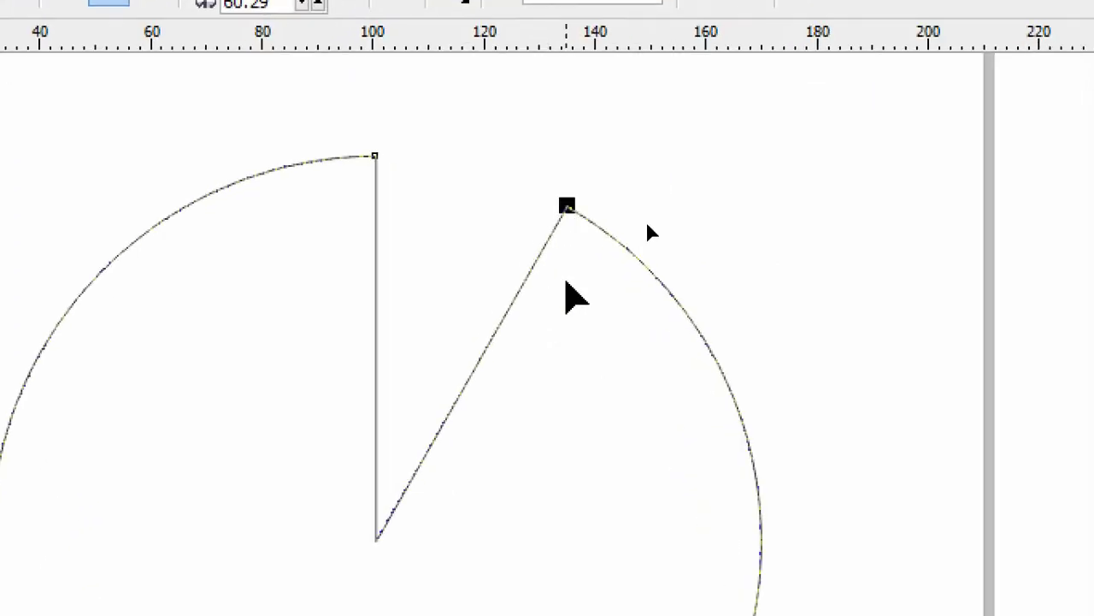
left_click(560, 254)
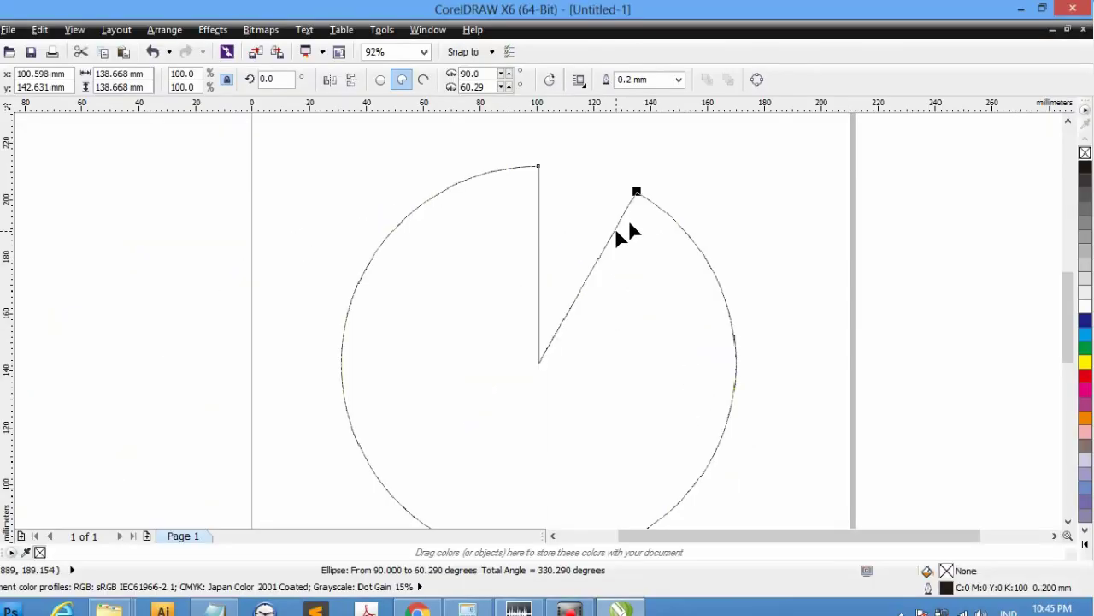
Turn the pie into an open arc by moving its end nodes to a starting angle of about 261.5° and ending angle of about 32.6°
left_click_drag(647, 190, 735, 230)
left_click_drag(554, 321, 552, 319)
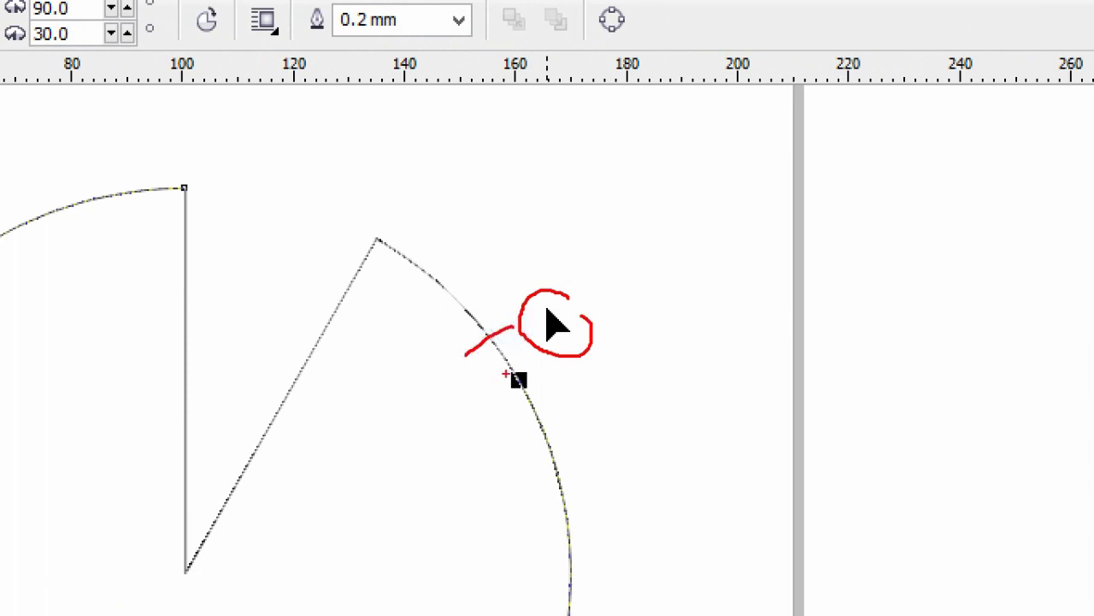
key("ctrl+z")
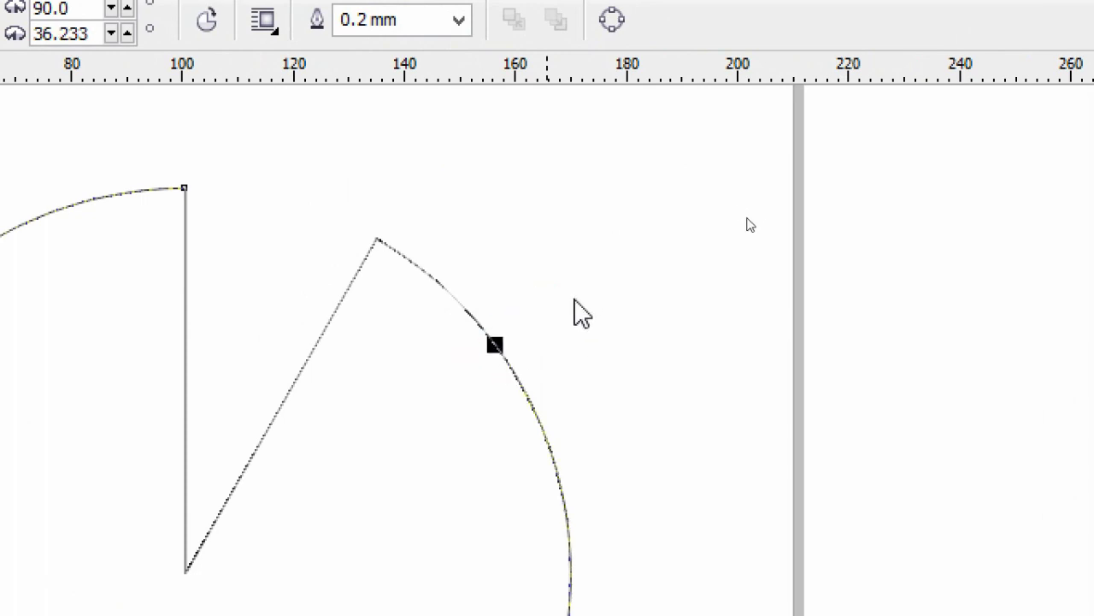
left_click_drag(581, 315, 610, 356)
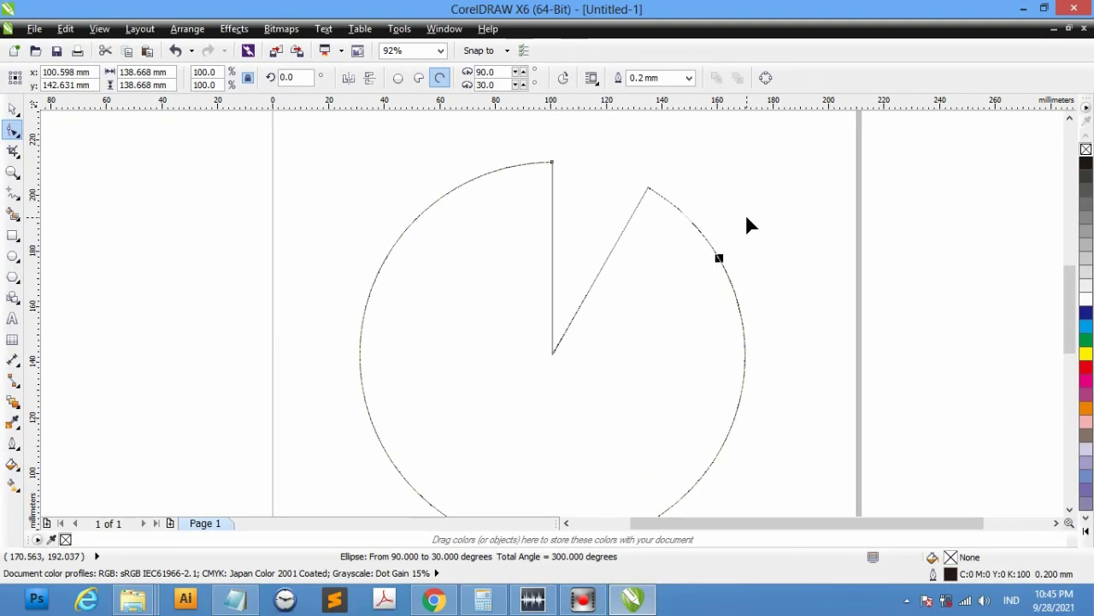
left_click_drag(763, 246, 768, 252)
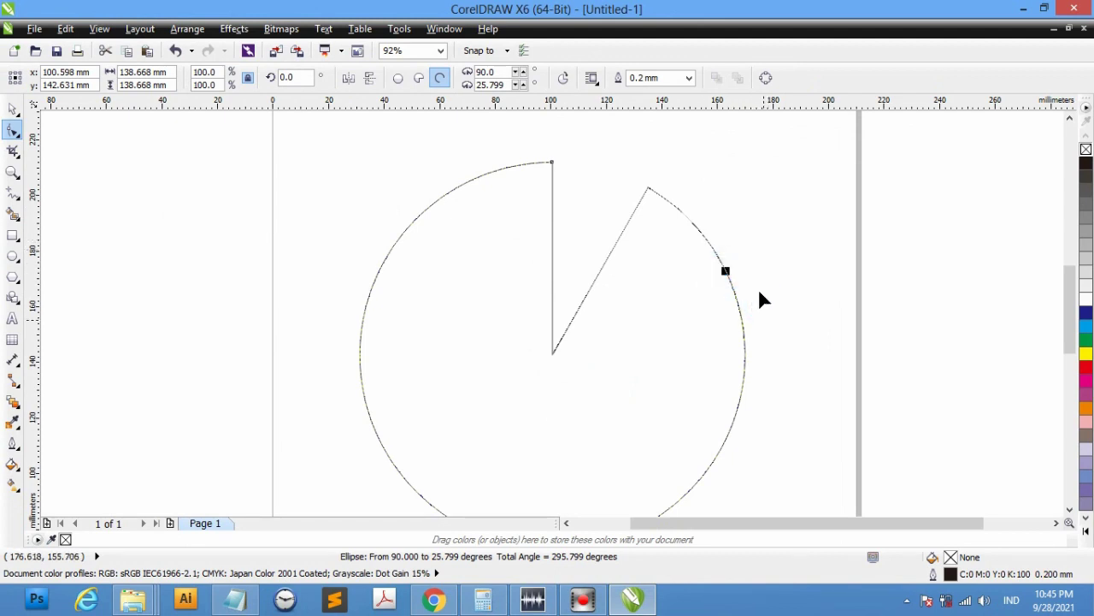
scroll(733, 250, "down", 3)
scroll(735, 256, "up", 3)
left_click_drag(643, 168, 746, 227)
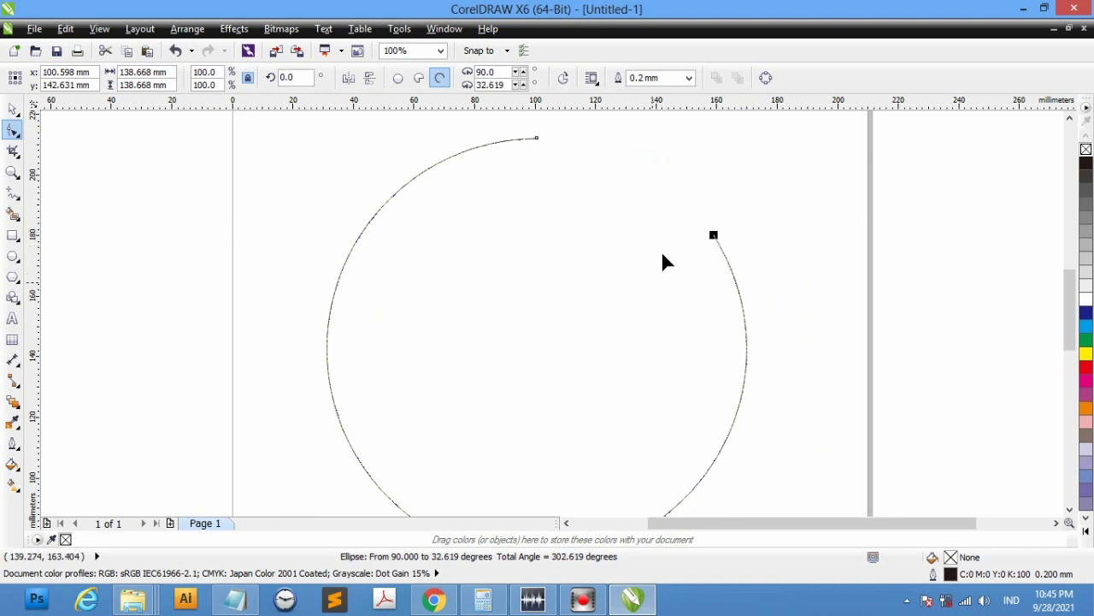
left_click(536, 138)
left_click_drag(536, 137, 502, 486)
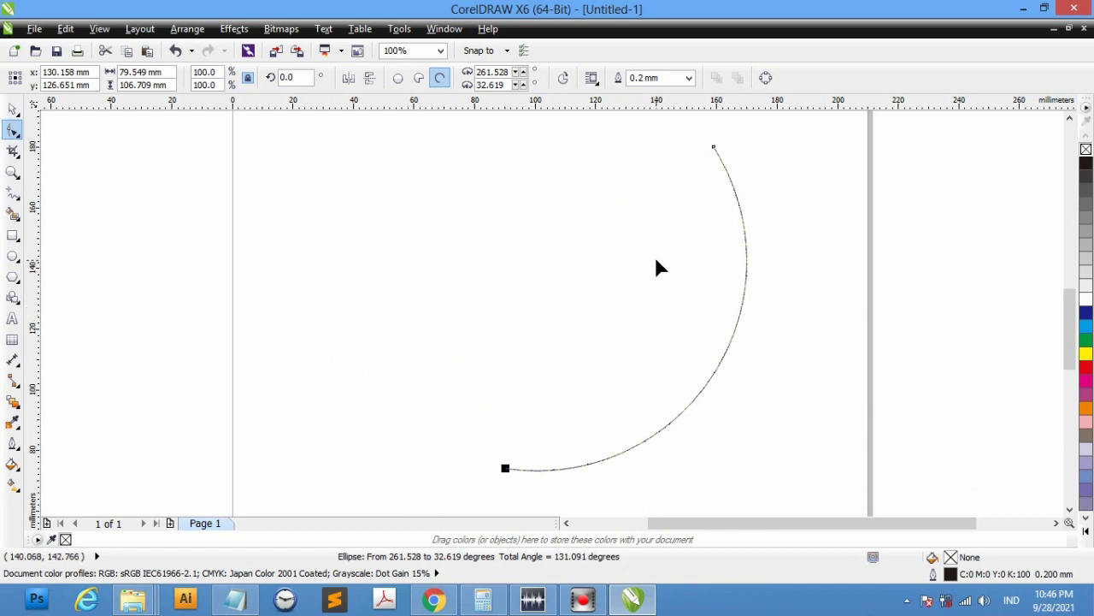
Undo the arc and pie edits back to the full circle
left_click(175, 50)
left_click(175, 50)
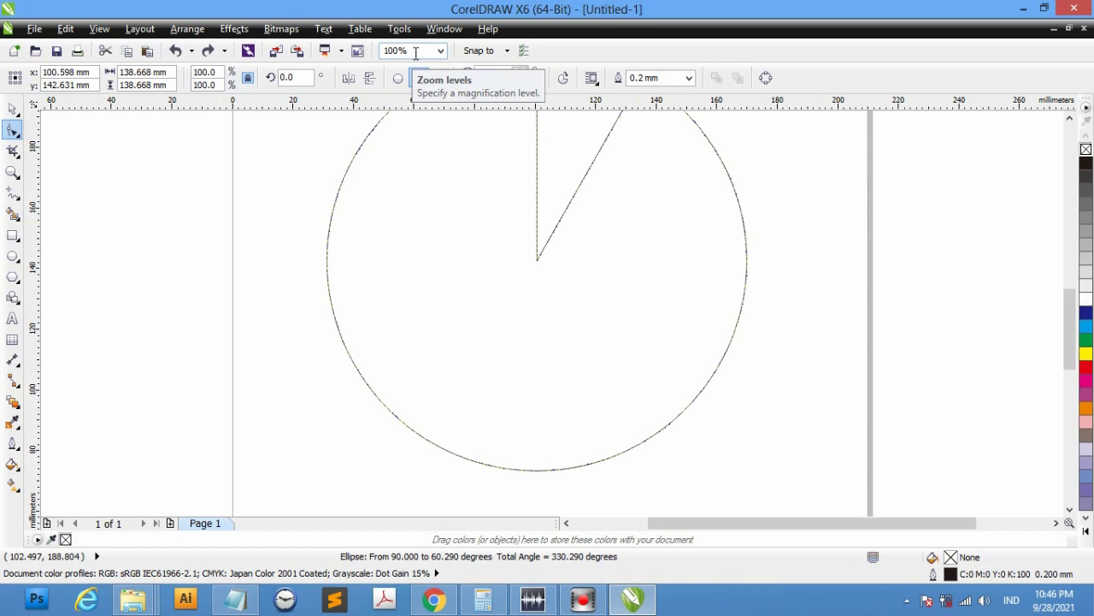
key("shift+F2")
left_click(176, 51)
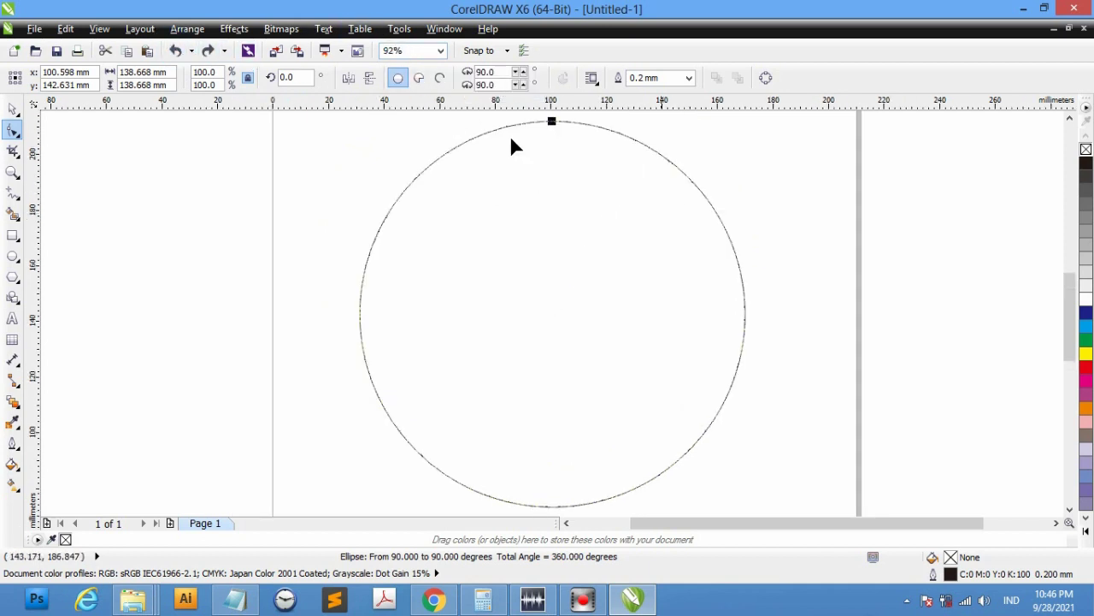
Place a vertical guideline through the circle's centre at about x = 100.5 mm
left_click(13, 108)
left_click(53, 107)
left_click(402, 196)
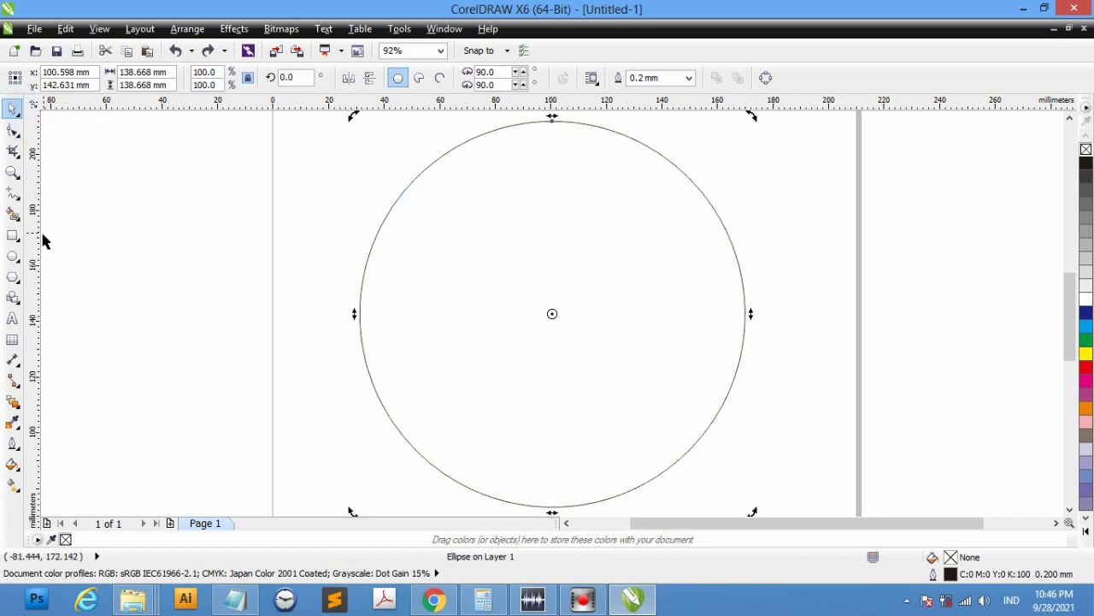
left_click_drag(34, 242, 553, 333)
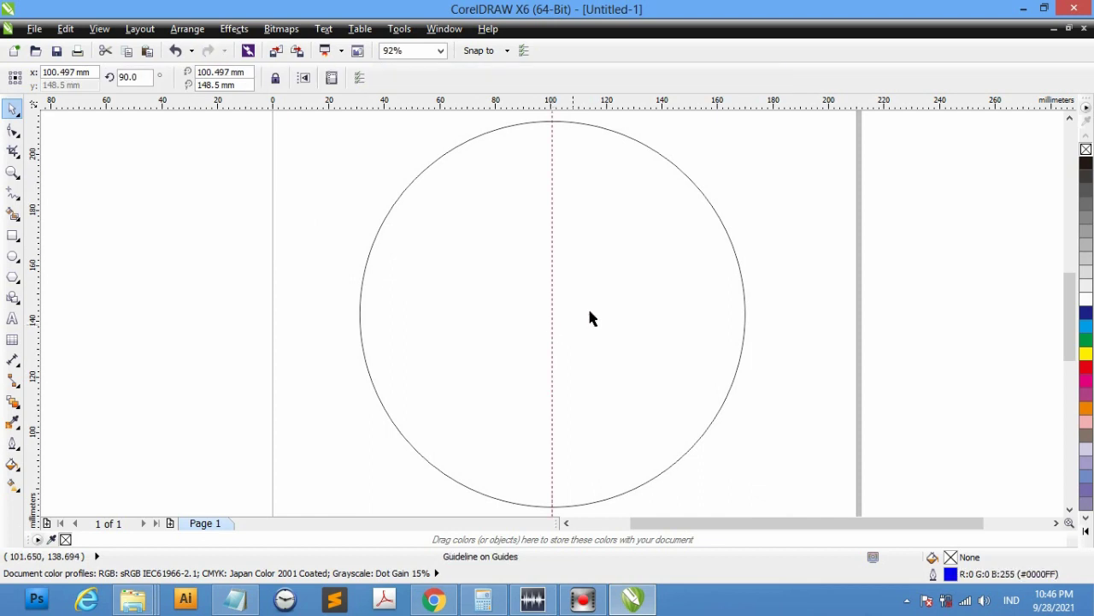
Reshape the circle into an open arc on the guideline's right side, from about 264.7° to 40.1°
left_click(672, 163)
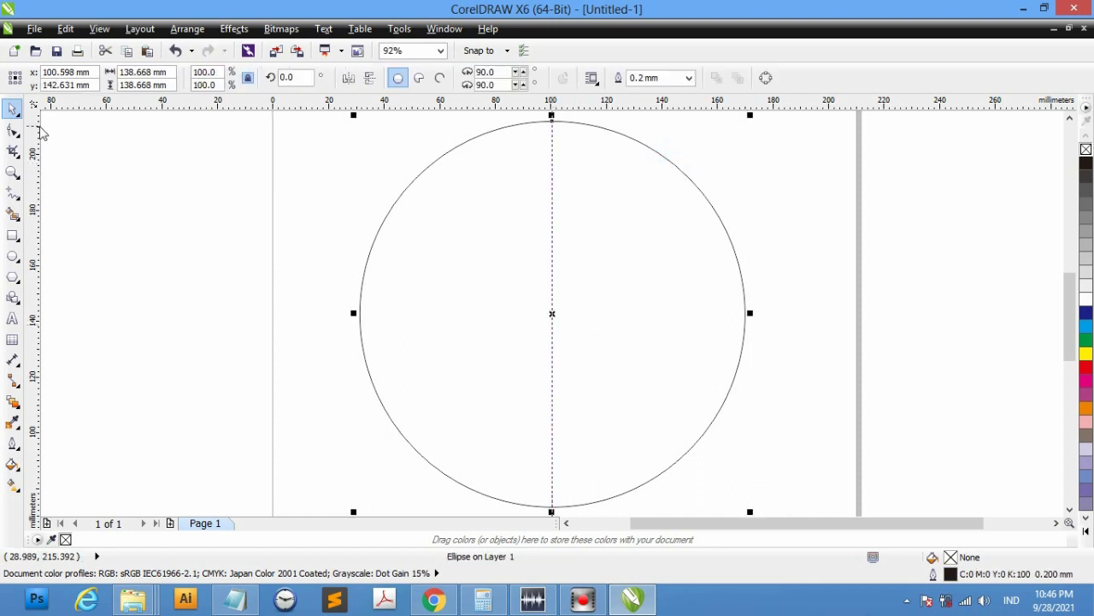
left_click(14, 133)
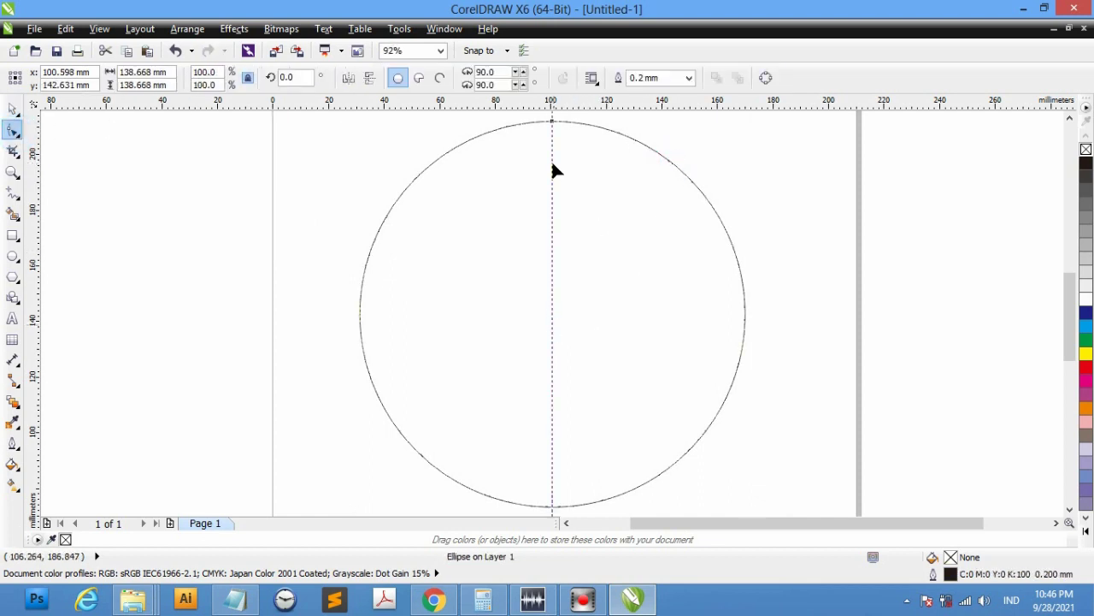
left_click_drag(549, 126, 732, 160)
left_click_drag(551, 127, 532, 454)
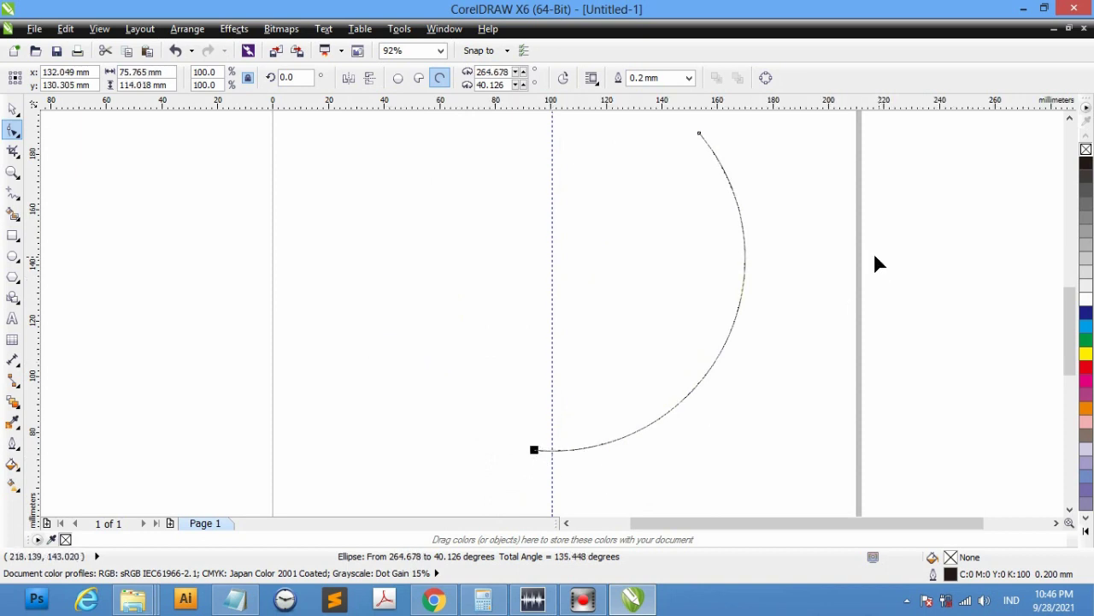
Convert the open arc to curves and deselect it
key("space")
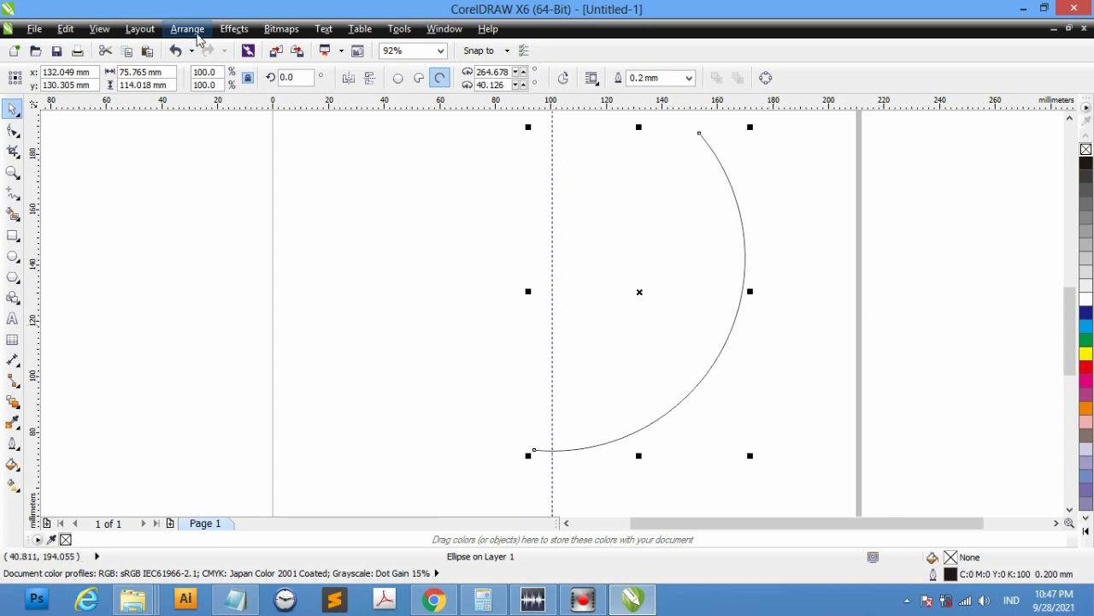
left_click(195, 32)
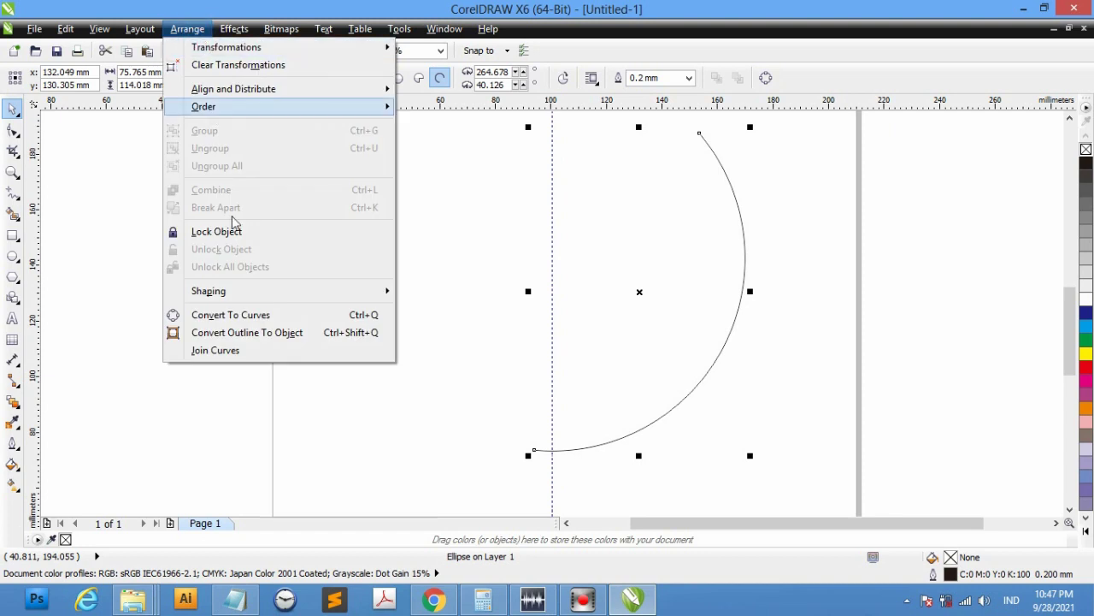
left_click(264, 316)
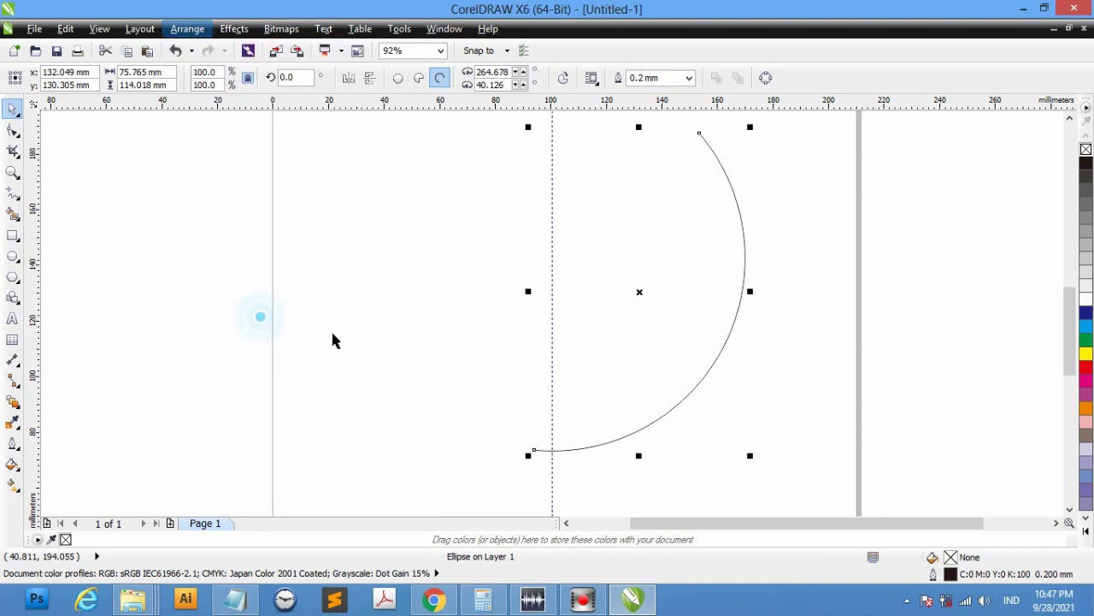
left_click(825, 321)
left_click(743, 245)
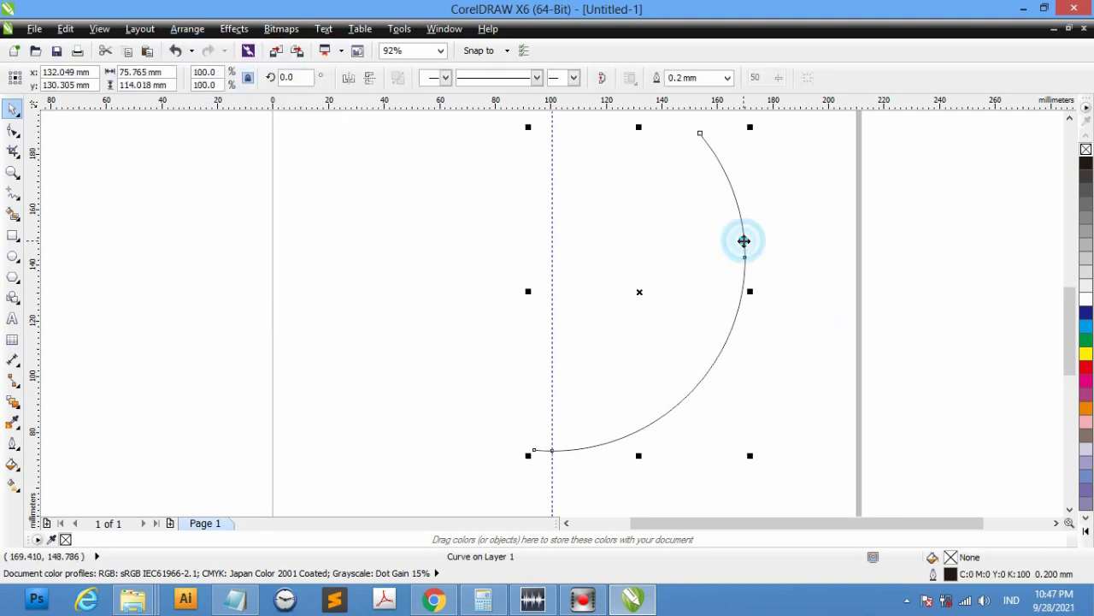
left_click(836, 277)
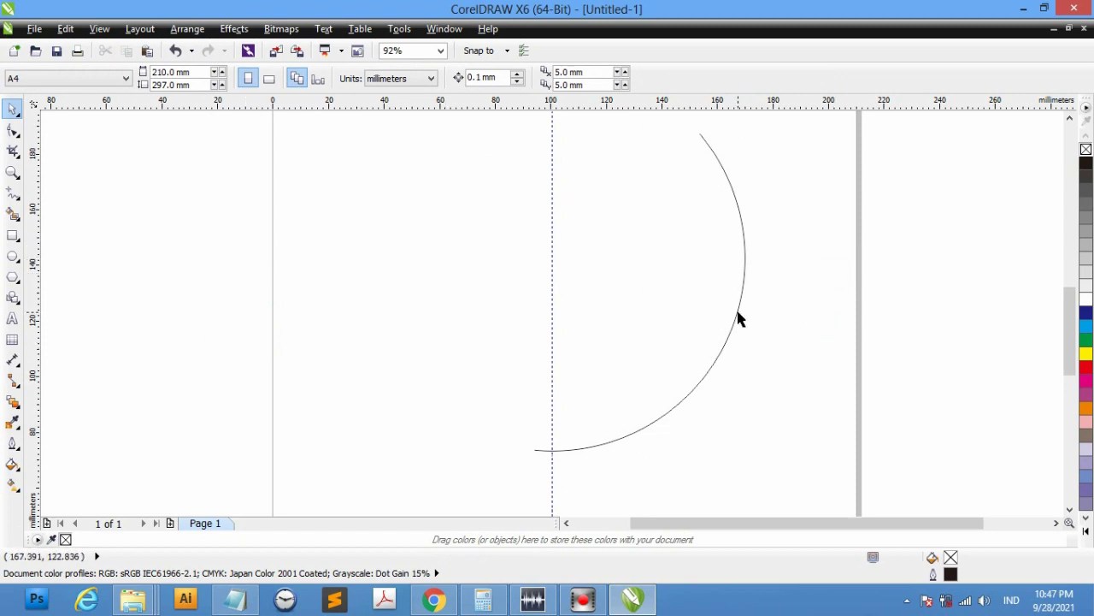
Draw an S-shaped Bézier edge outside the page's right side, from about (226, 123) mm up to a tip near (241, 146) mm
left_click(1056, 522)
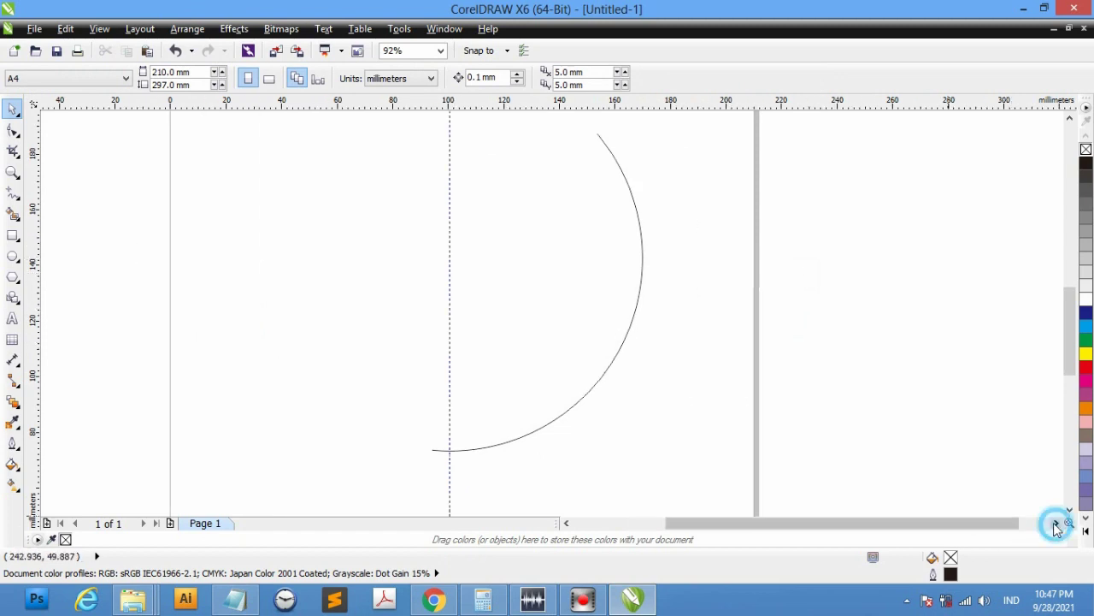
left_click(1056, 523)
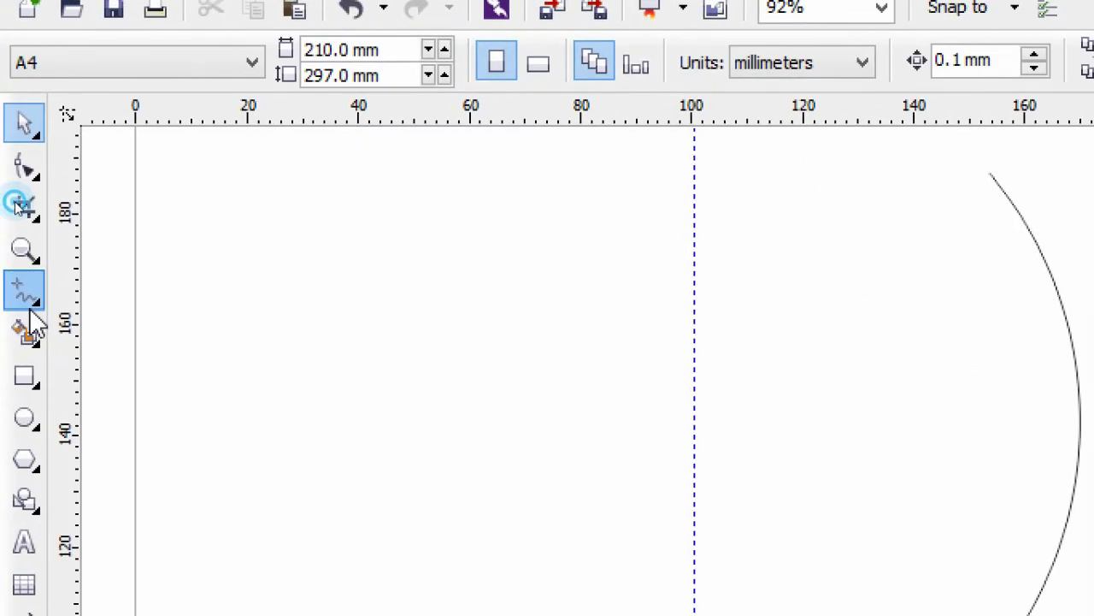
left_click(15, 202)
left_click(15, 215)
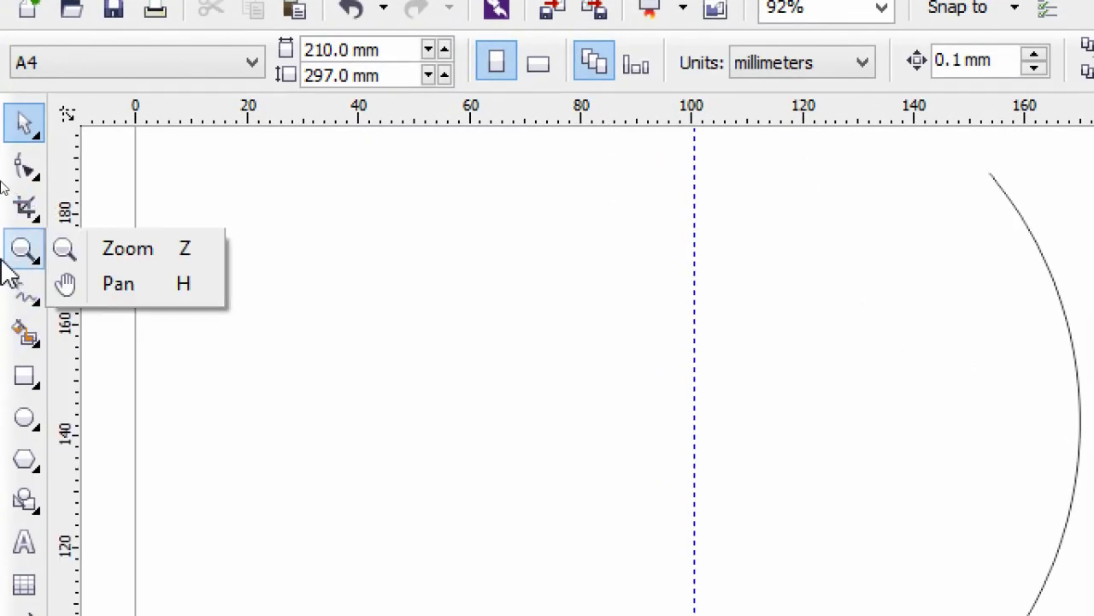
mouse_move(22, 295)
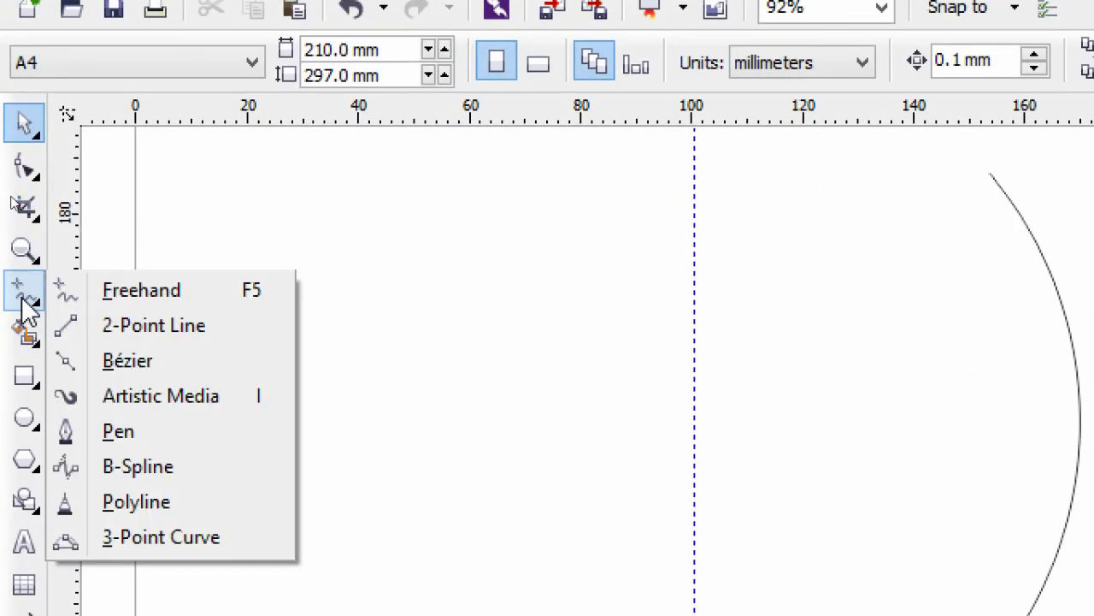
left_click(162, 357)
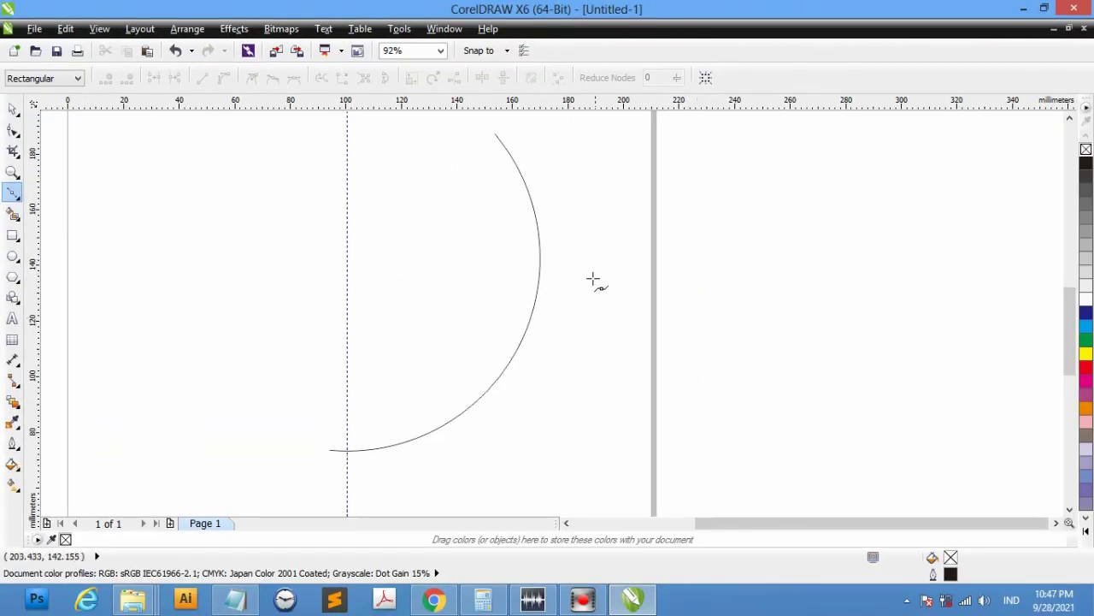
scroll(706, 298, "up", 2)
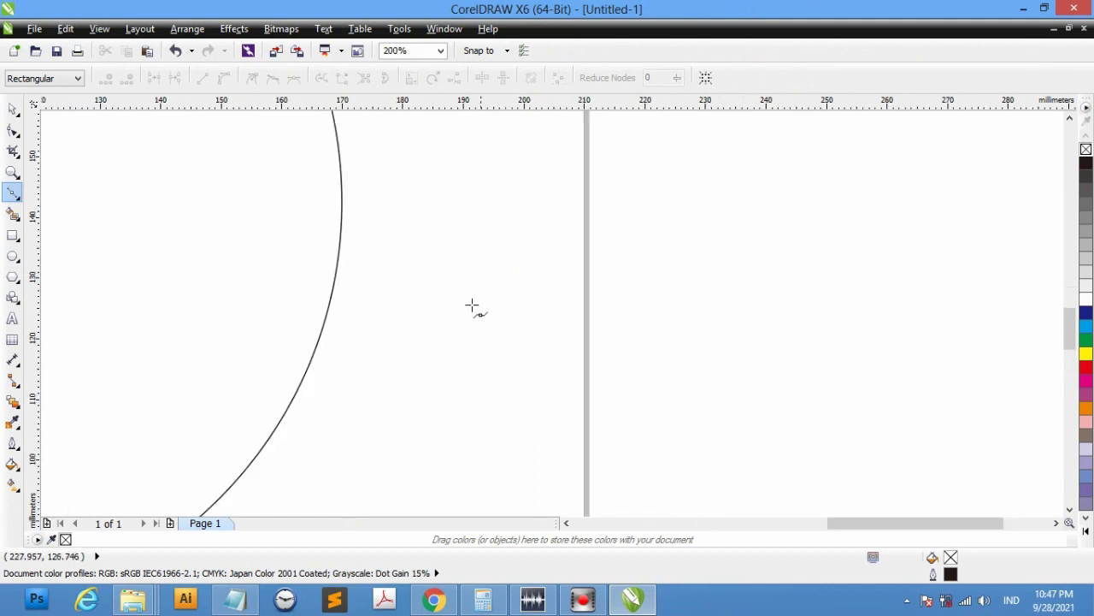
left_click(682, 321)
left_click_drag(714, 245, 749, 224)
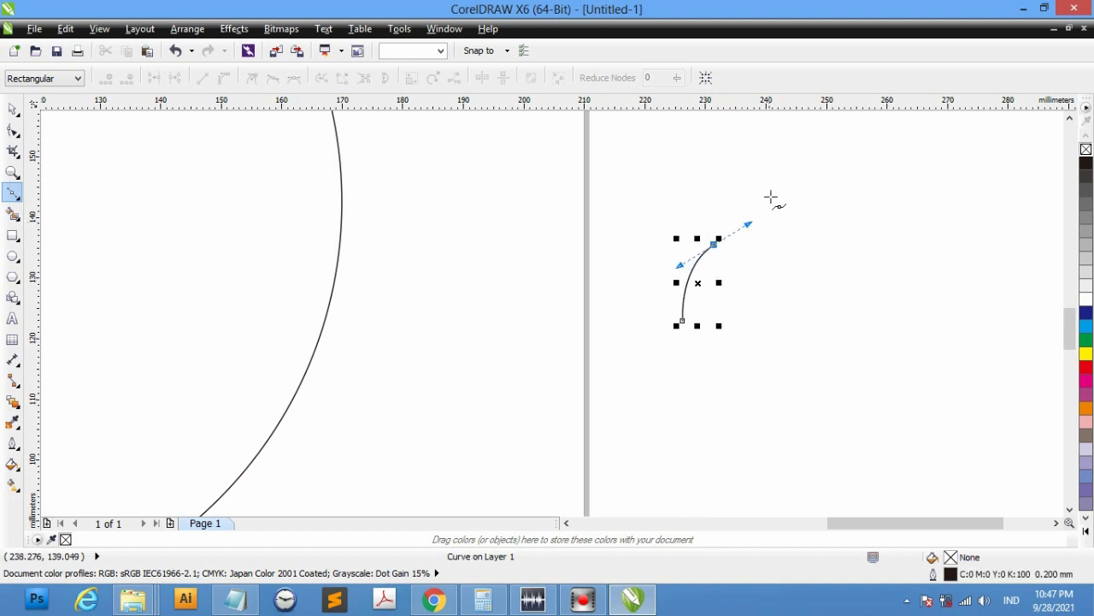
left_click(770, 180)
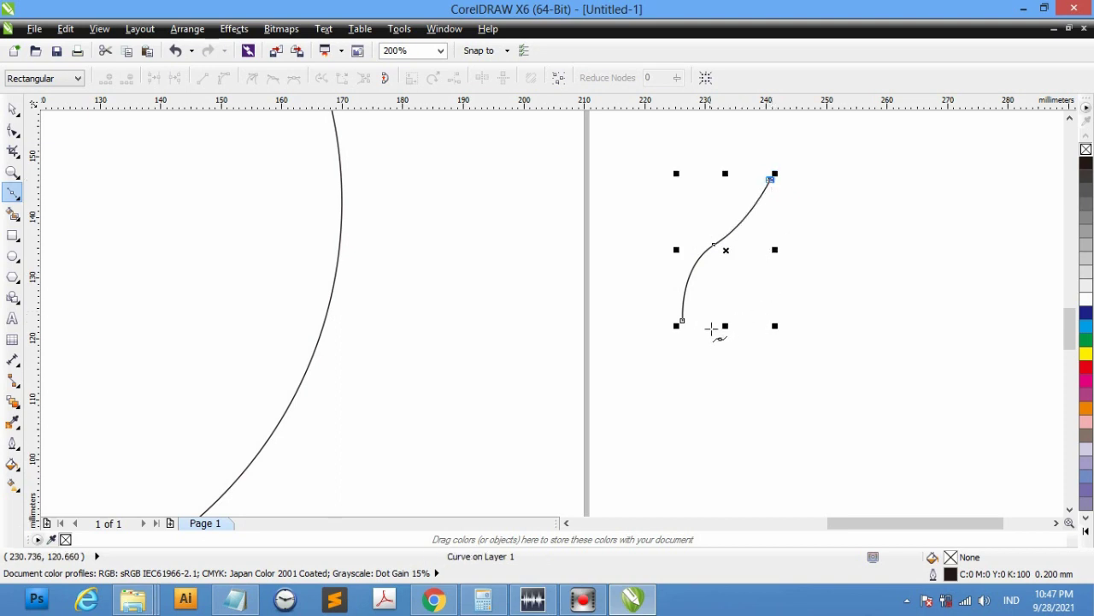
Continue the Bézier curve down to a lower tip near (227, 111) mm and close the leaf outline at its starting node
left_click_drag(730, 305, 689, 368)
left_click(689, 391)
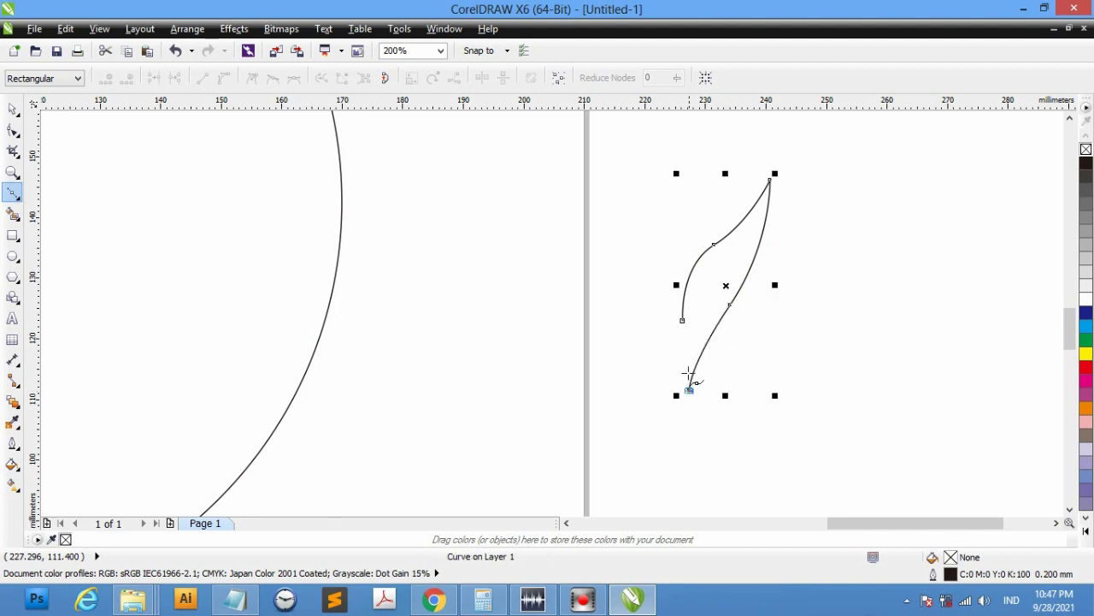
left_click(682, 319)
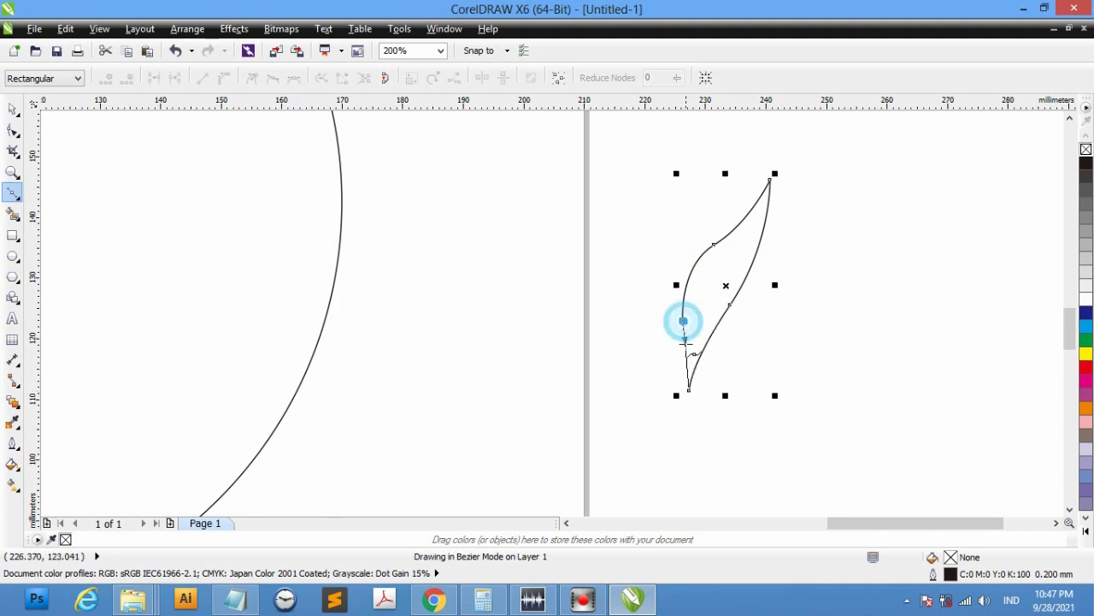
left_click_drag(684, 351, 685, 353)
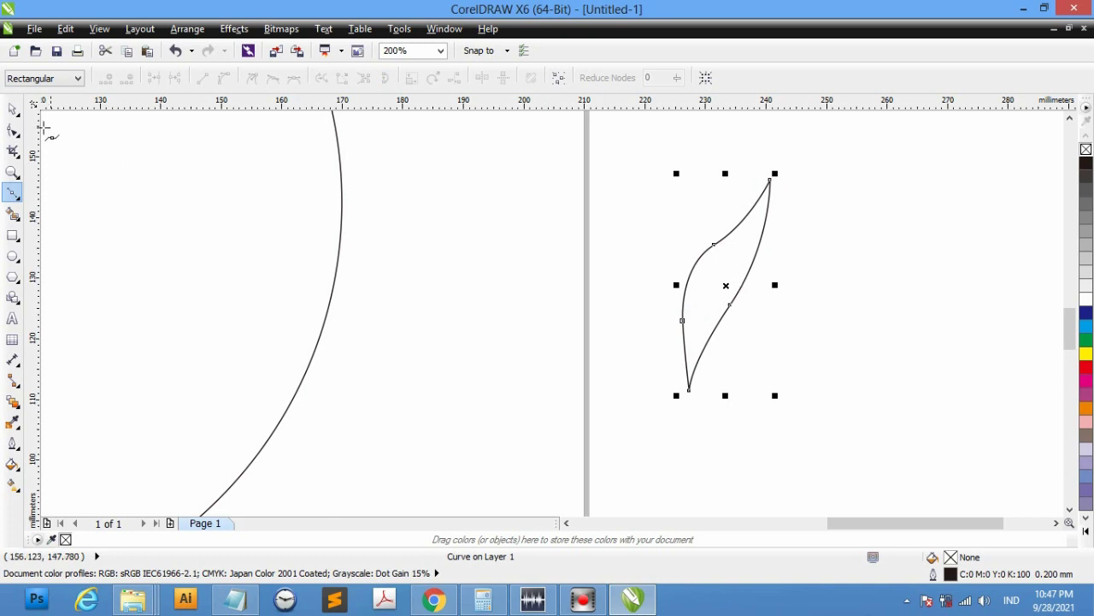
Refine the leaf's nodes with the Shape tool, smoothing the upper-left curve and raising the upper tip for a leaf about 15 × 39 mm
left_click(17, 130)
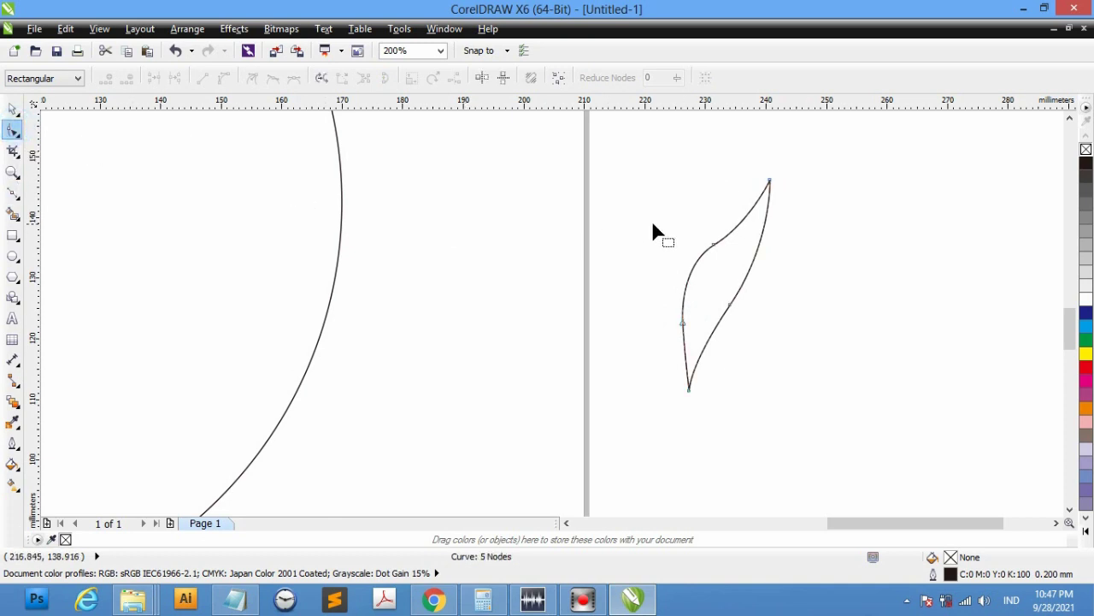
left_click_drag(741, 264, 741, 264)
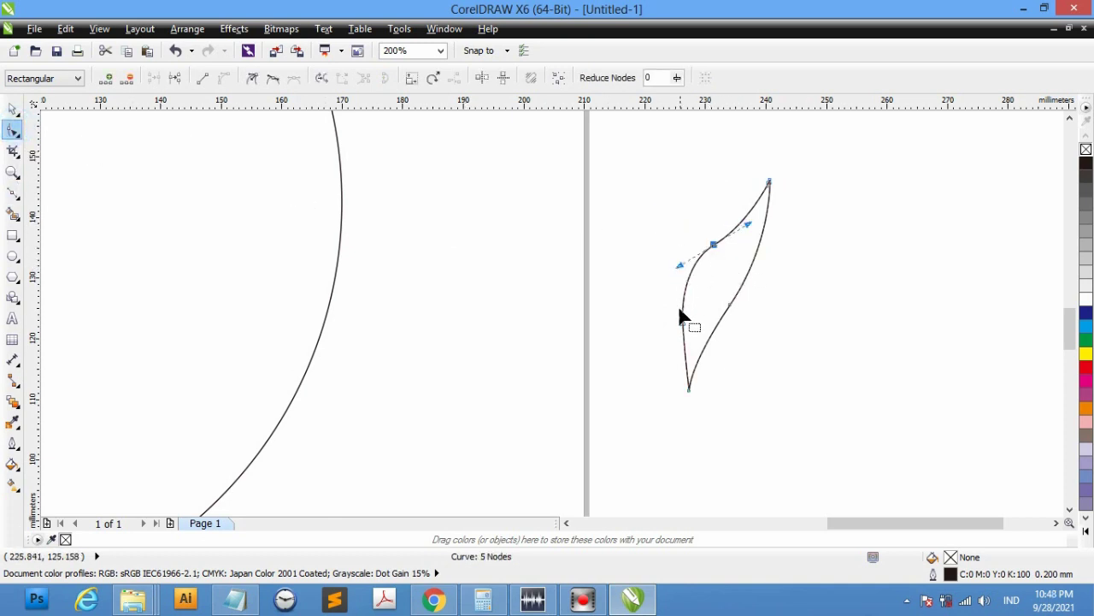
mouse_move(681, 272)
left_mouse_down()
mouse_move(677, 264)
mouse_move(686, 277)
left_mouse_up()
mouse_move(767, 183)
left_mouse_down()
mouse_move(768, 158)
mouse_move(779, 166)
left_mouse_up()
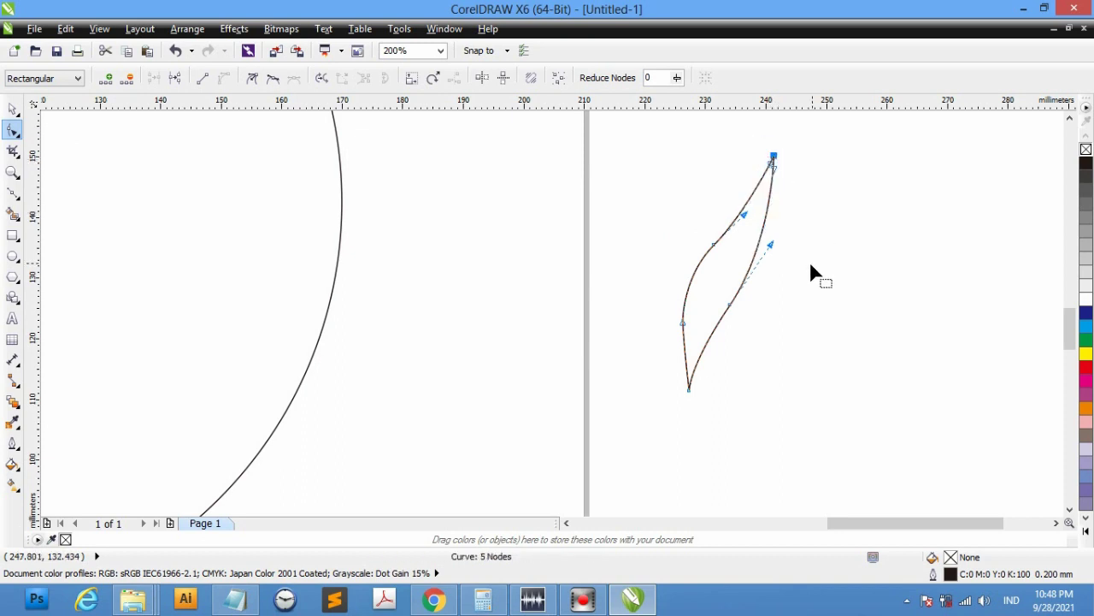
Fill the leaf with green (C100 M0 Y100 K0) and select it as a whole object
left_click(1086, 340)
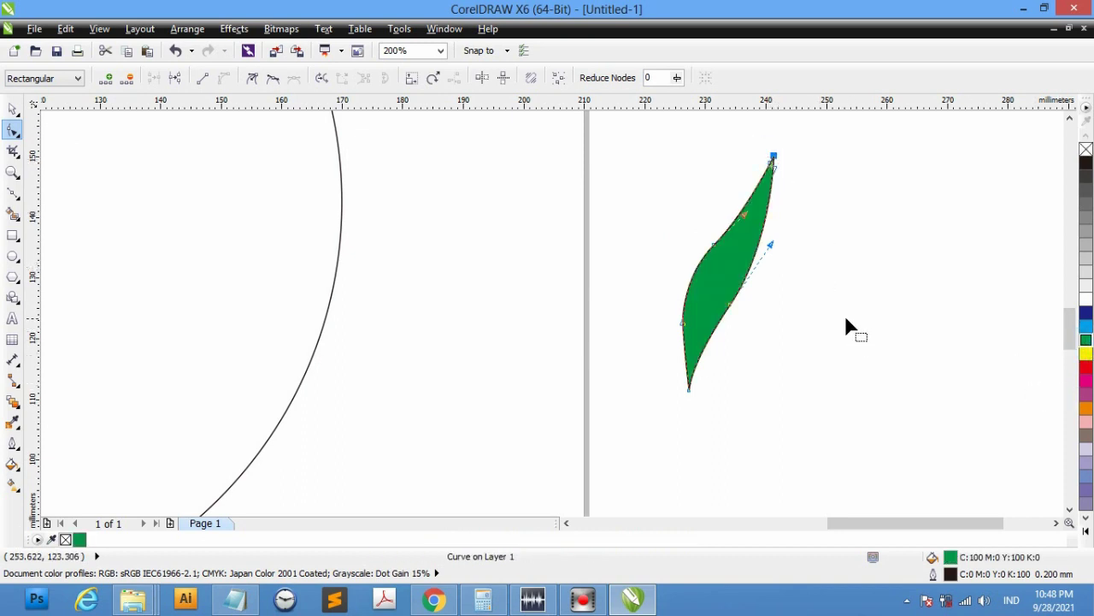
scroll(838, 316, "down", 1)
key("space")
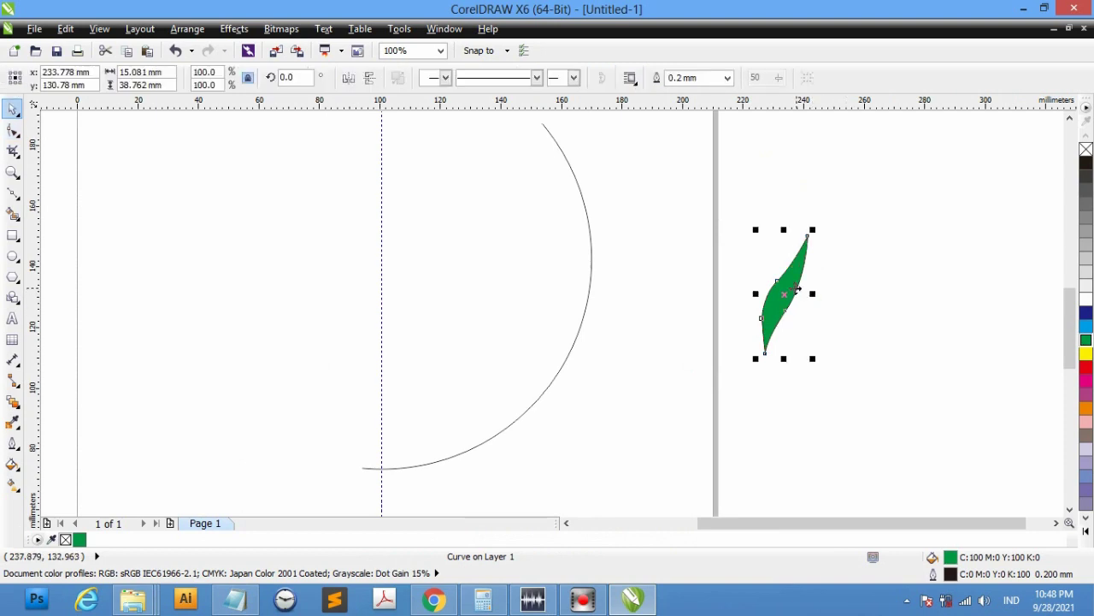
Copy the green leaf about 29 mm to its right, fill the copy with orange (C0 M60 Y100 K0), and deselect it
left_click_drag(791, 286, 880, 294)
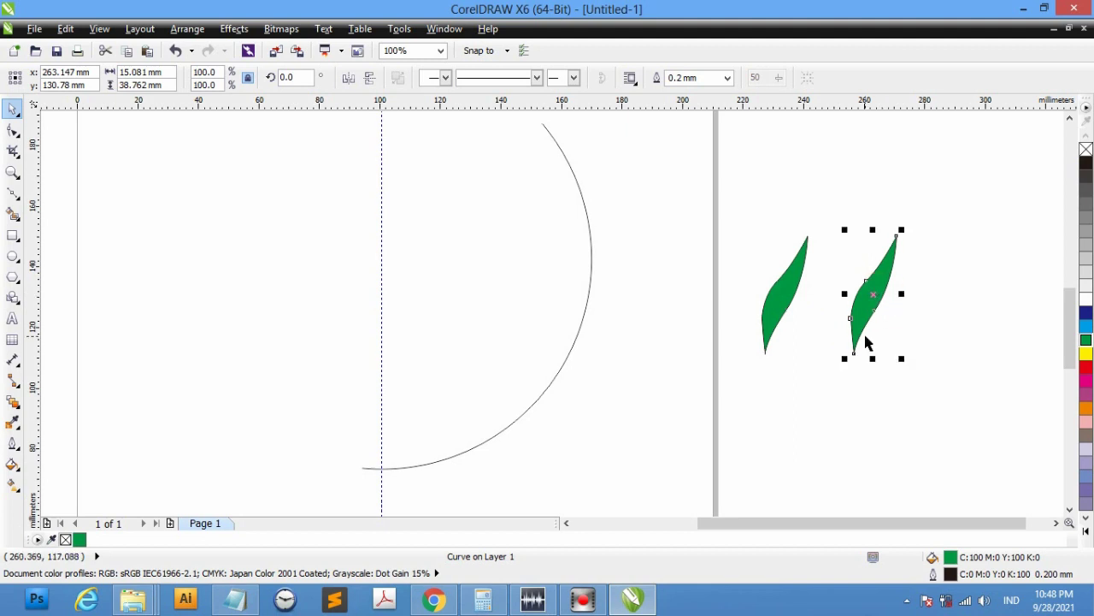
left_click(1087, 411)
left_click(949, 391)
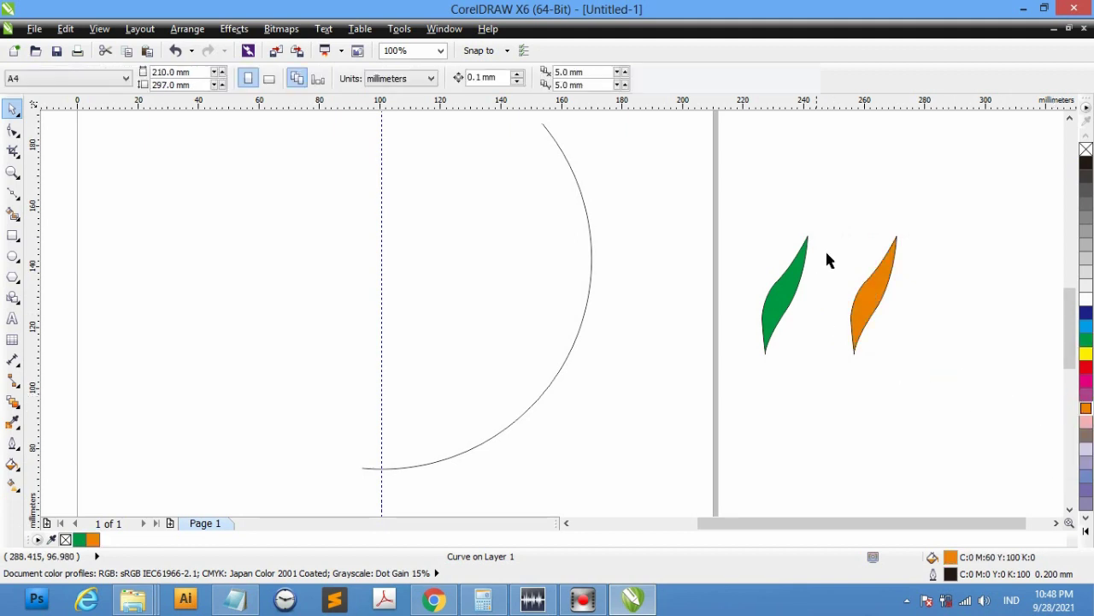
left_click_drag(944, 217, 809, 377)
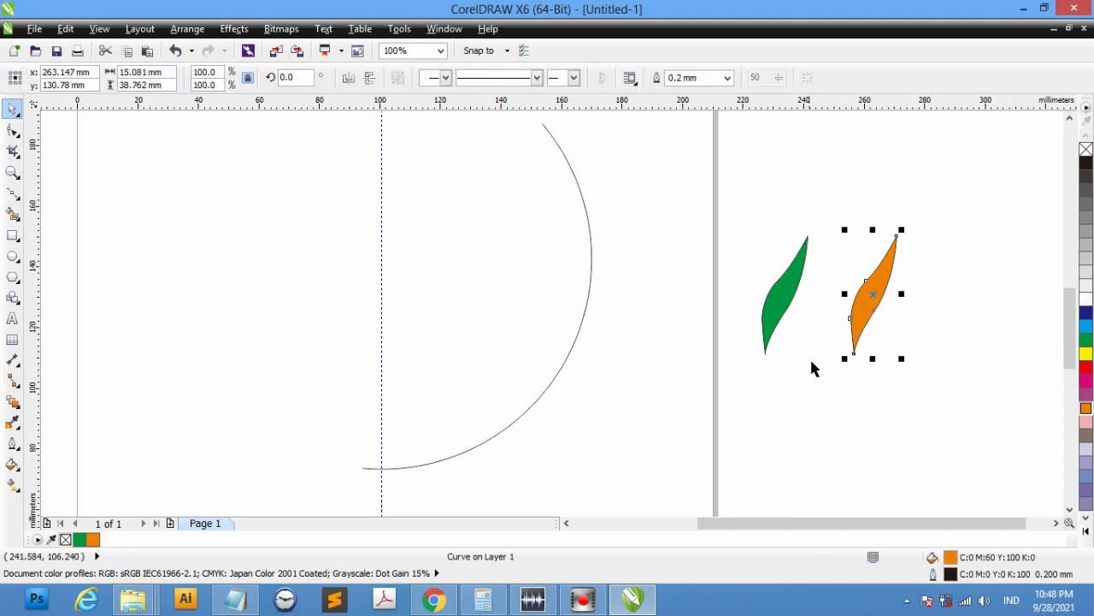
left_click(790, 296)
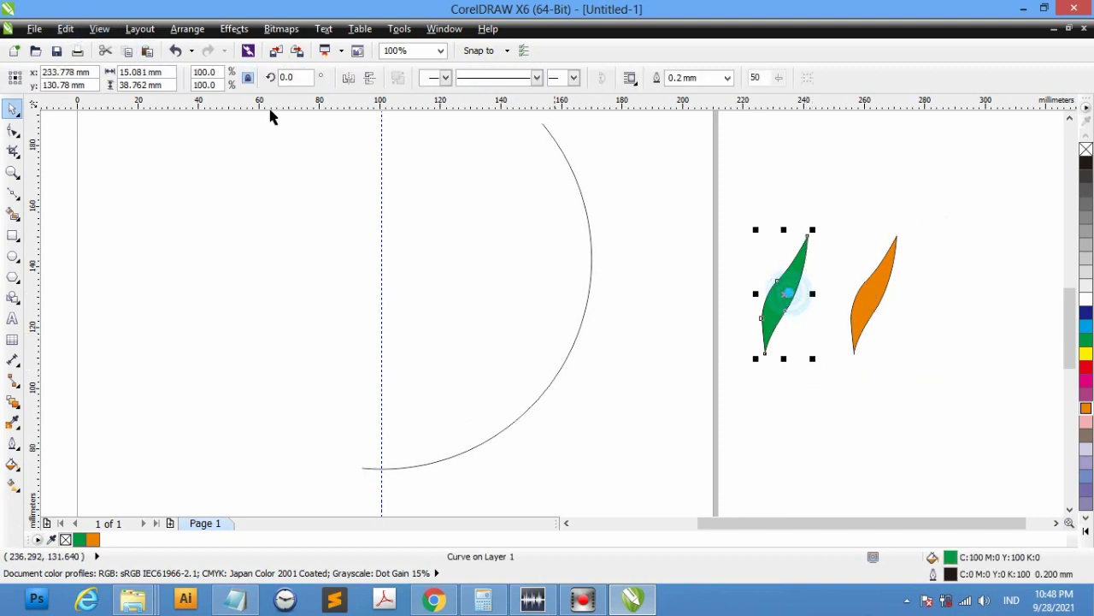
left_click(69, 32)
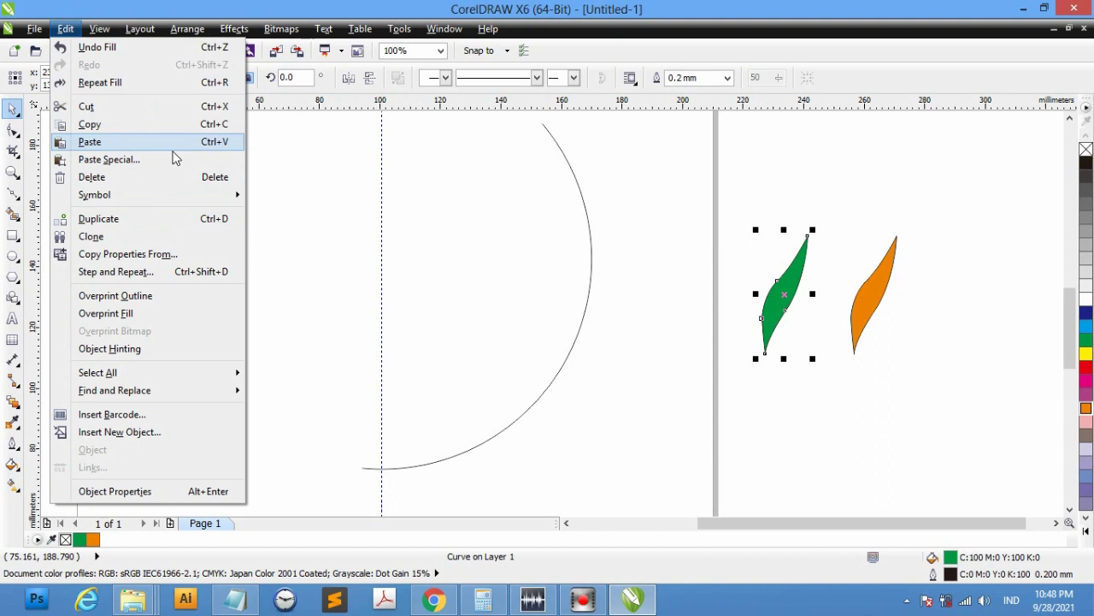
left_click(880, 215)
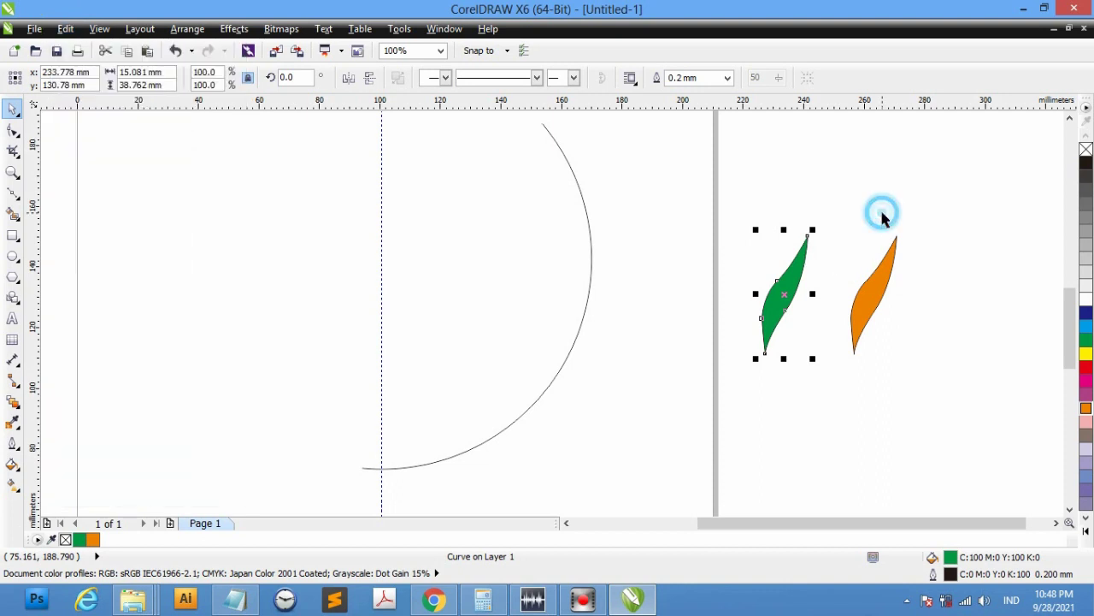
left_click(875, 297)
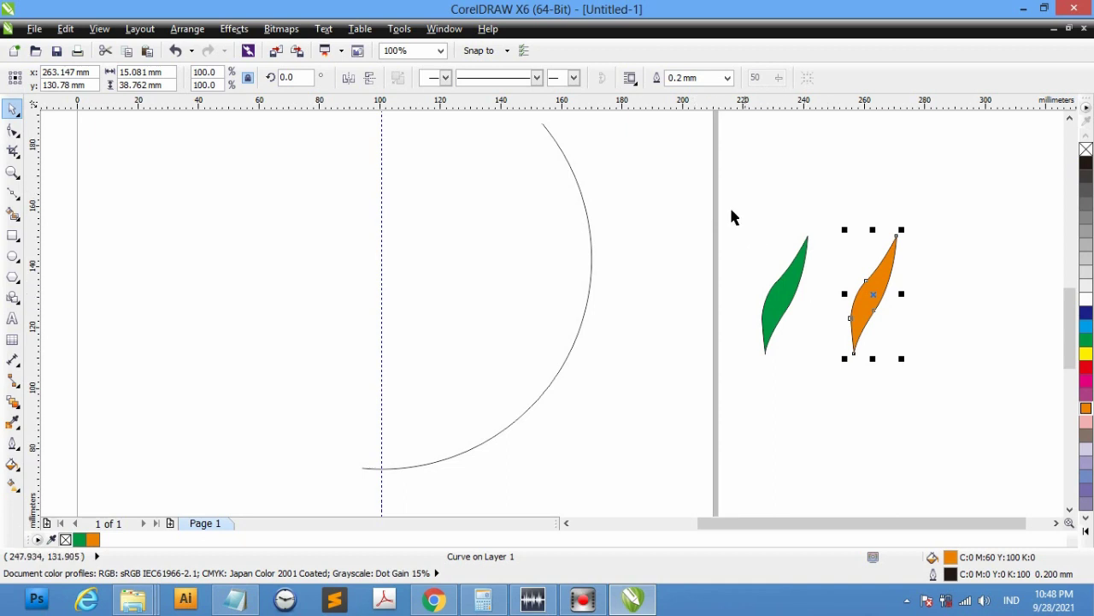
Place a copy of the green leaf and a copy of the orange leaf directly above their originals
left_click(794, 285)
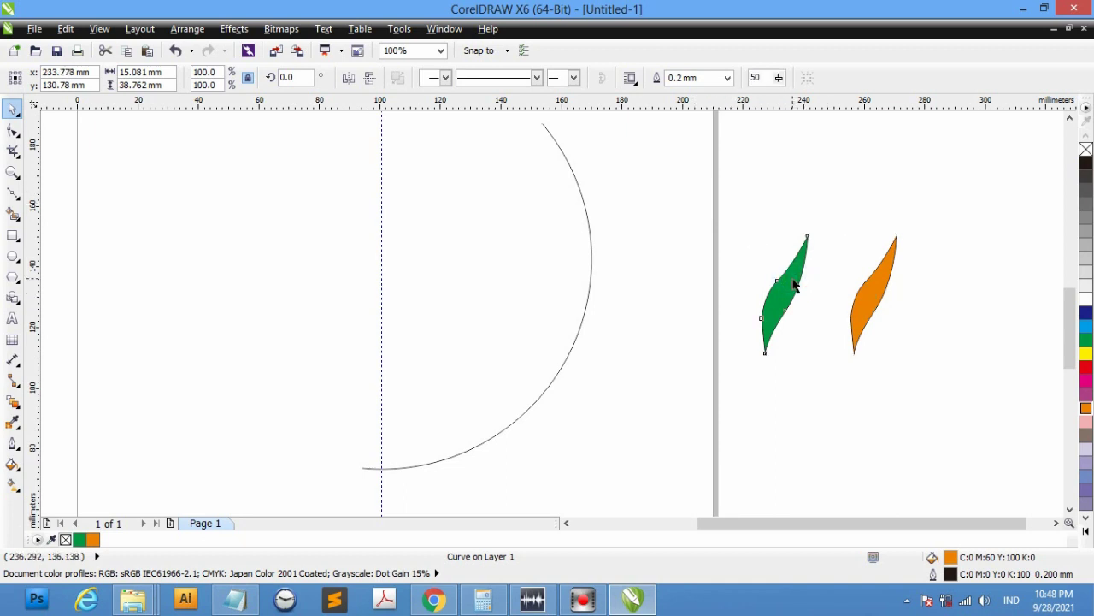
left_click_drag(794, 285, 792, 171)
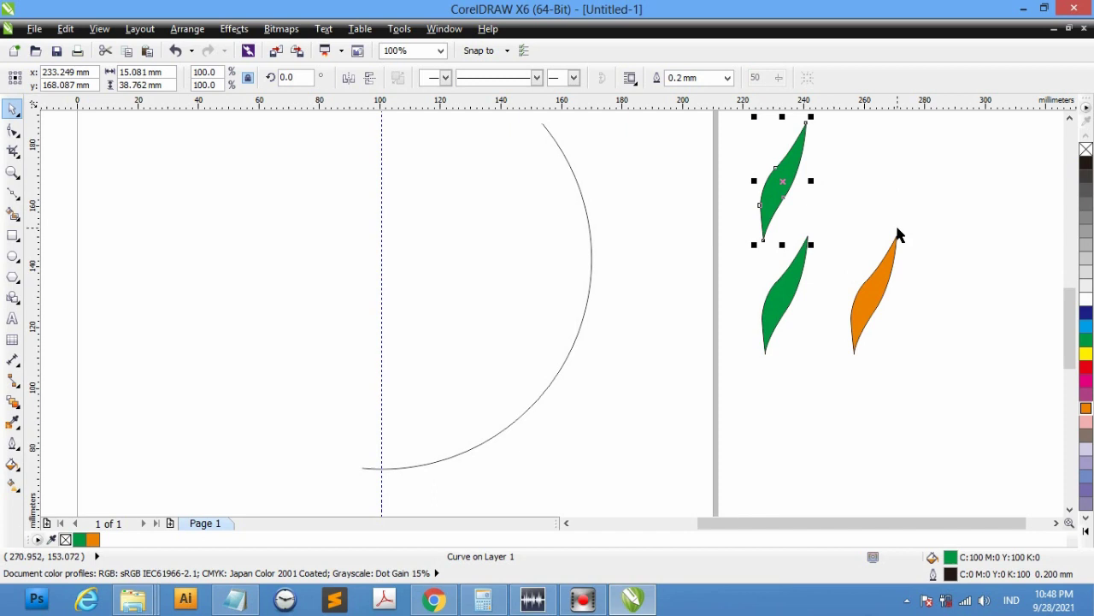
left_click_drag(878, 297, 873, 176)
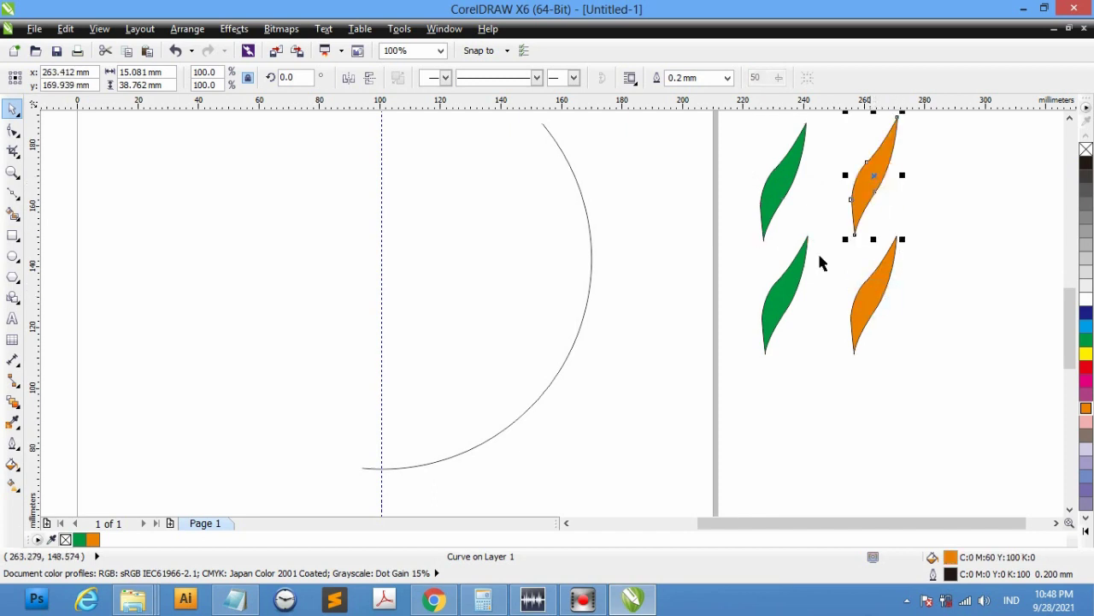
Move the lower leaf pair down to about y = 97 mm and the upper pair to about x = 238, y = 171 mm
left_click_drag(706, 407, 952, 229)
left_click_drag(863, 300, 847, 397)
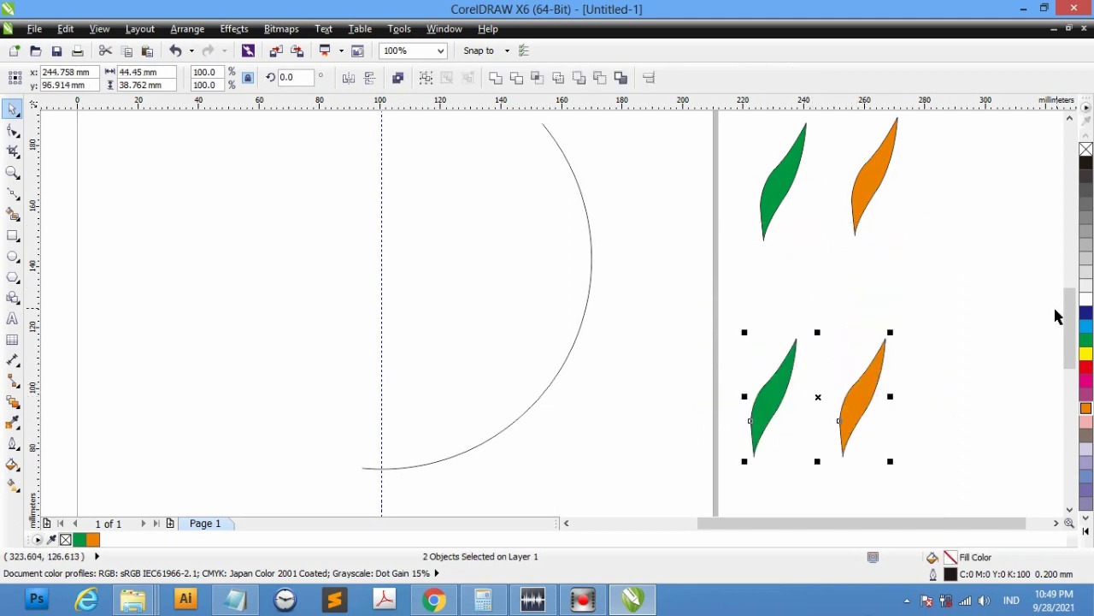
left_click_drag(711, 262, 851, 195)
left_click(918, 373)
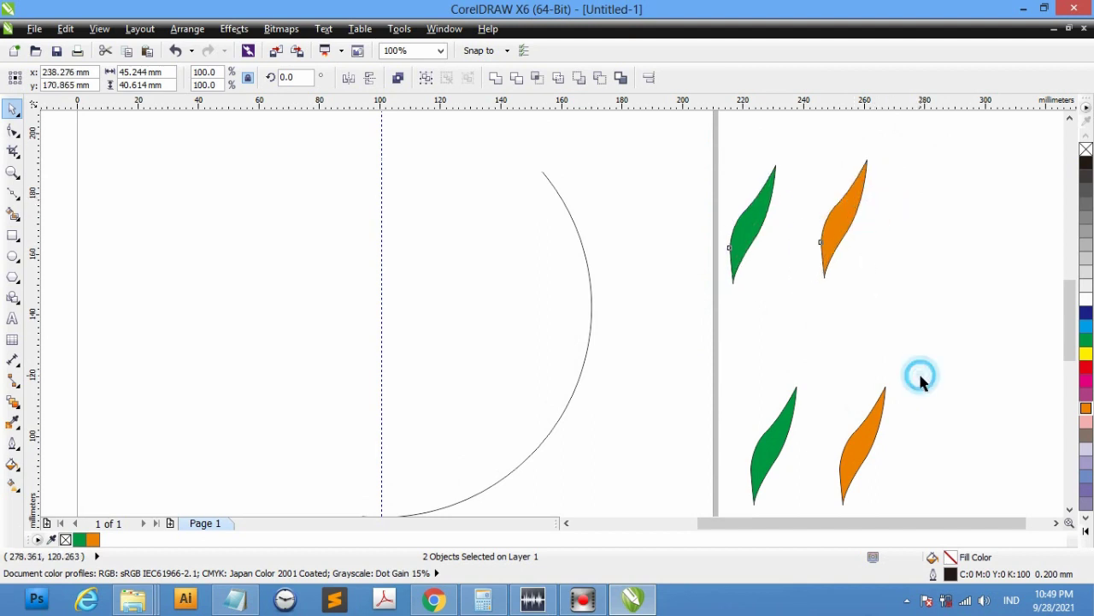
Reposition the lower leaves individually, centring the green one near (230, 106) mm and the orange one near (266, 102) mm
left_click_drag(874, 443, 922, 407)
left_click_drag(764, 452, 764, 425)
left_click_drag(892, 415, 862, 431)
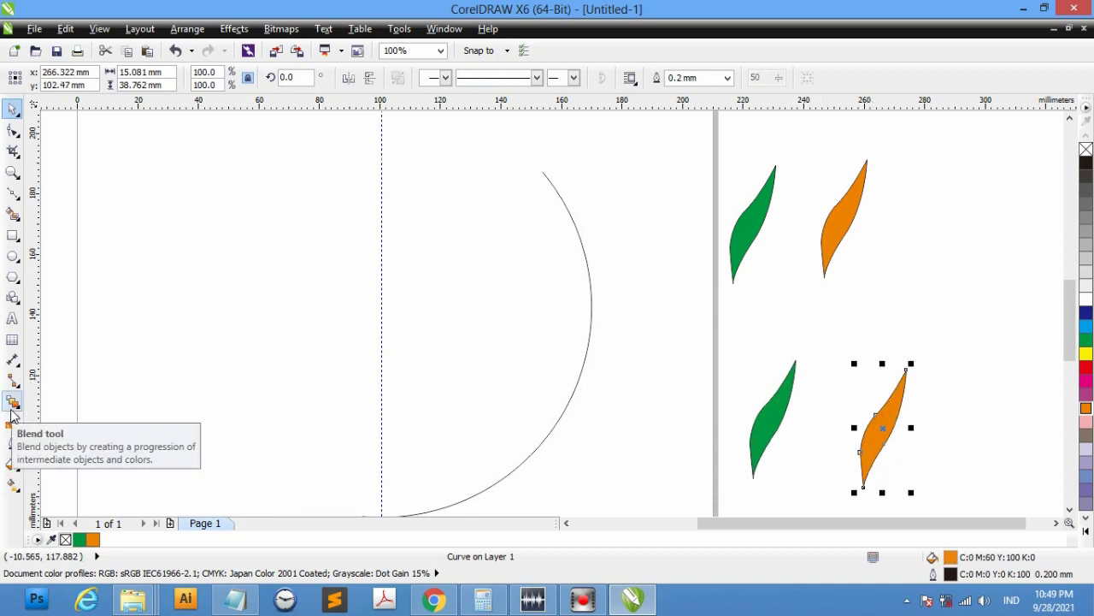
Blend the lower green leaf into the lower orange leaf and reselect the blend group
left_click(12, 404)
left_click(35, 323)
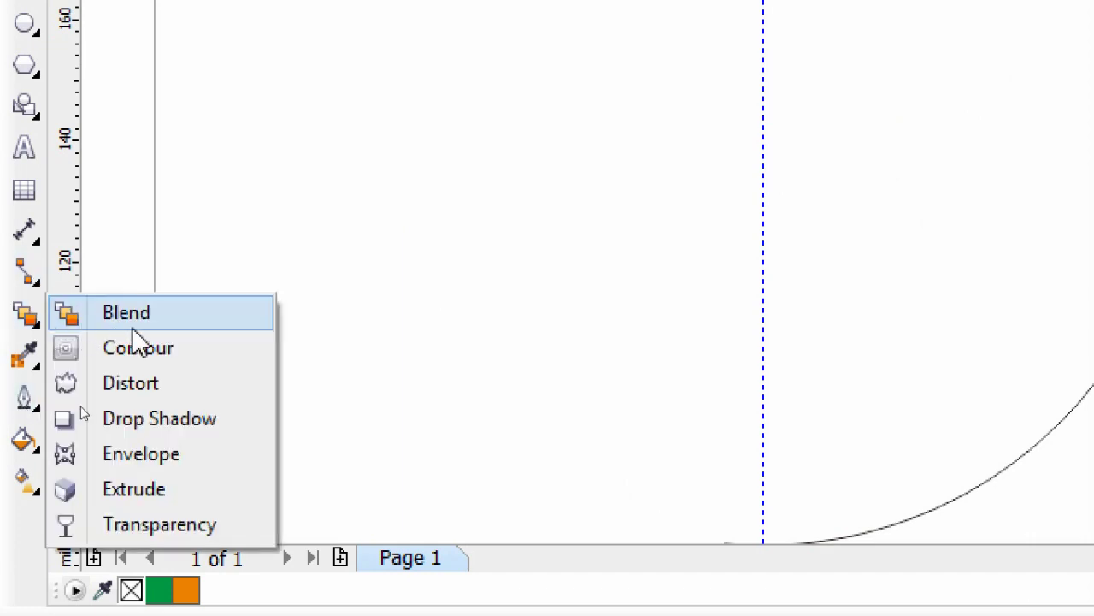
left_click(221, 330)
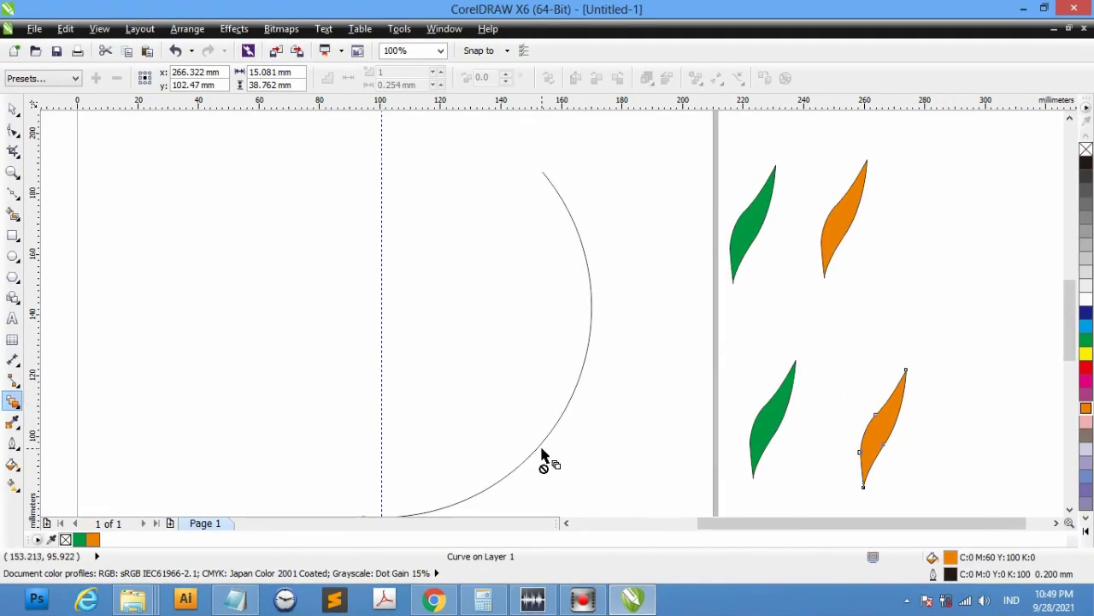
left_click(771, 427)
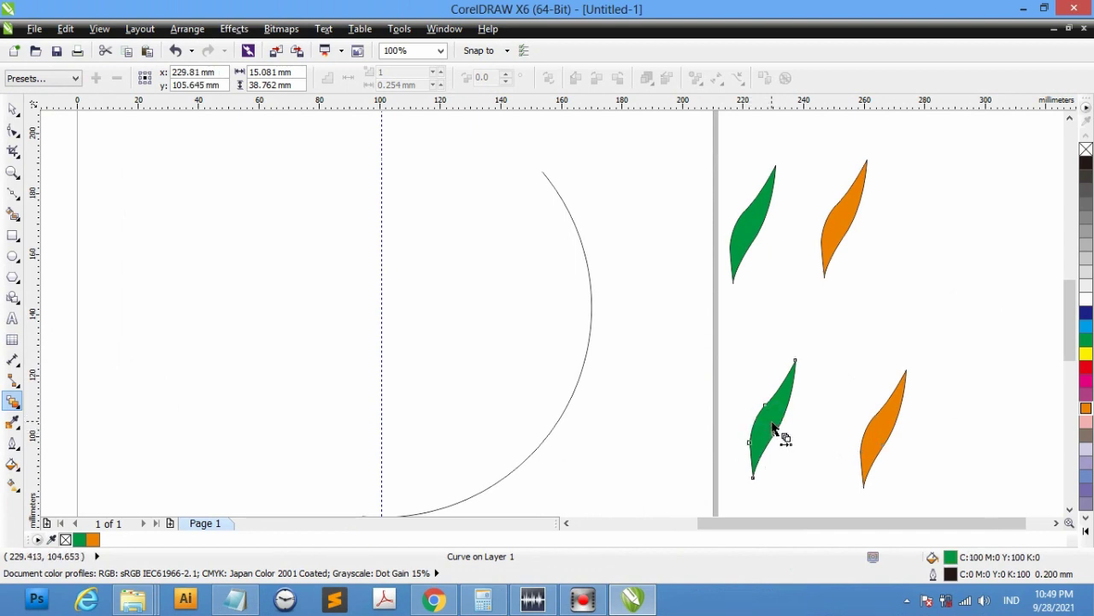
left_click_drag(772, 427, 881, 429)
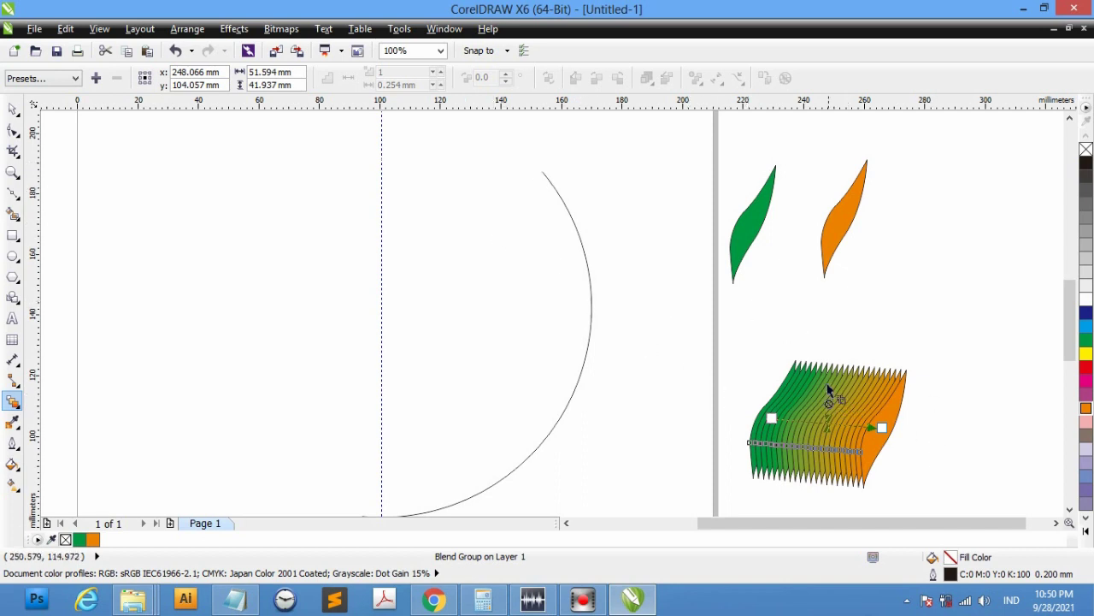
left_click(14, 109)
left_click(934, 323)
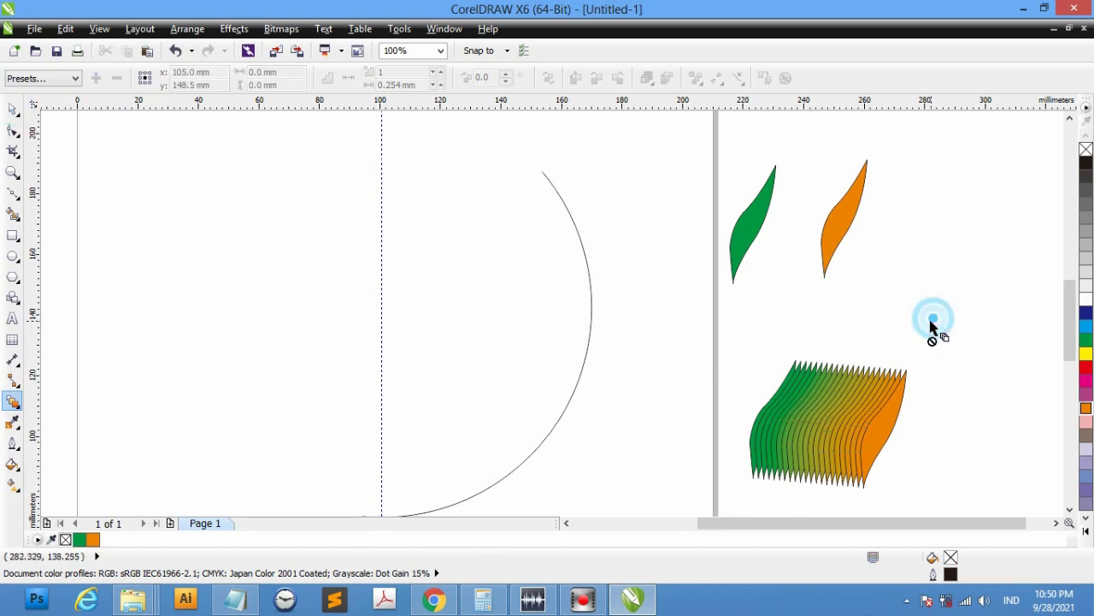
left_click(831, 402)
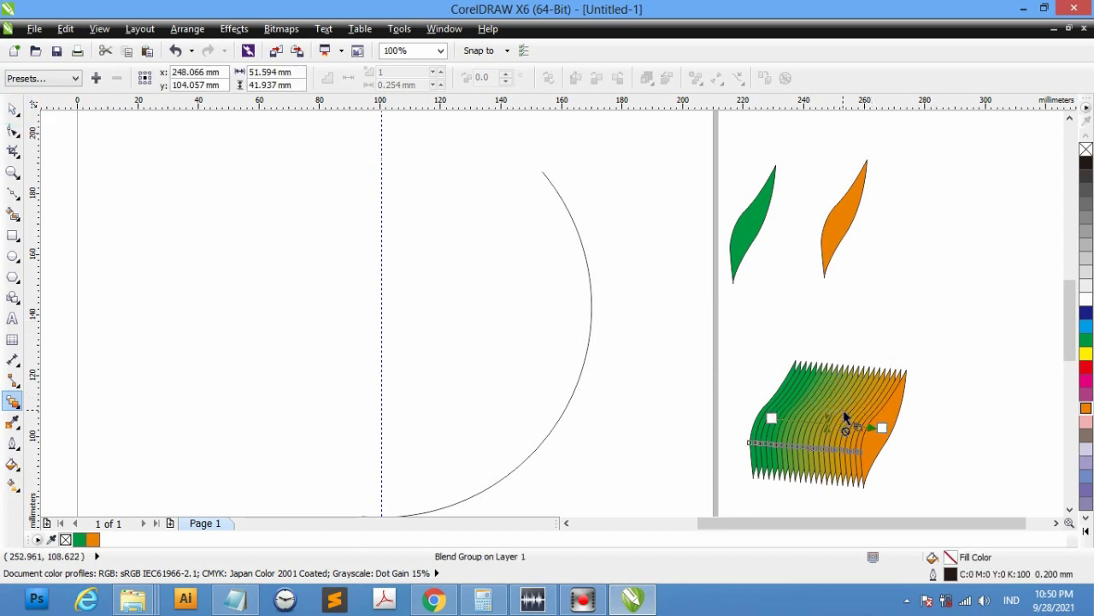
Reposition the blended leaf group below the separate leaves, centred at about x = 241, y = 111 mm
left_click(908, 410)
left_click(14, 108)
left_click(991, 345)
left_click_drag(863, 420, 765, 393)
left_click(1018, 379)
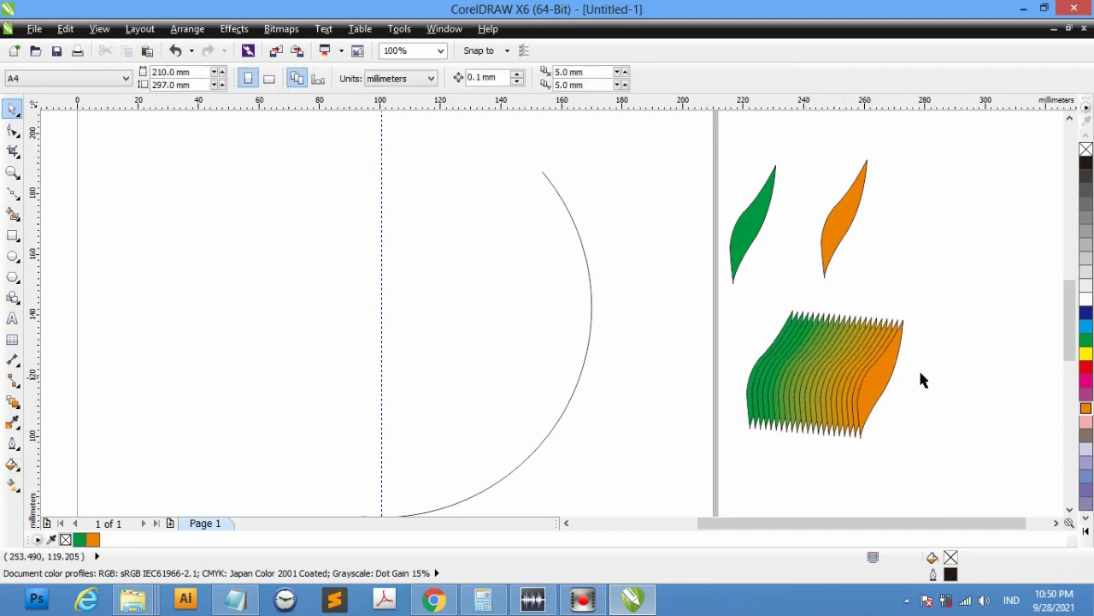
left_click_drag(826, 371, 807, 401)
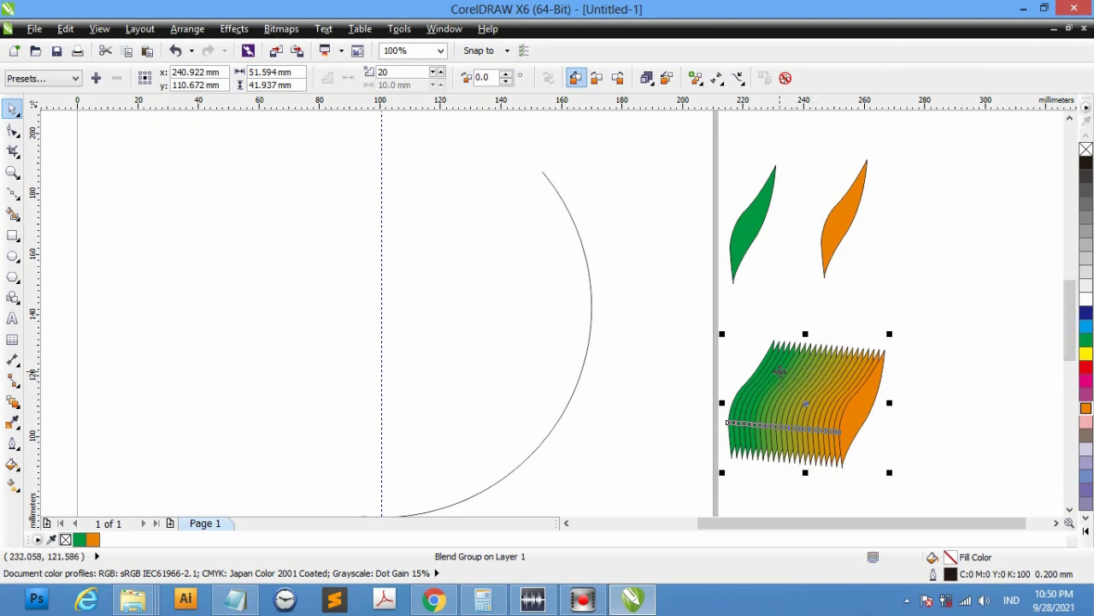
Set the number of steps in the leaf blend to 9
left_click_drag(683, 306, 934, 503)
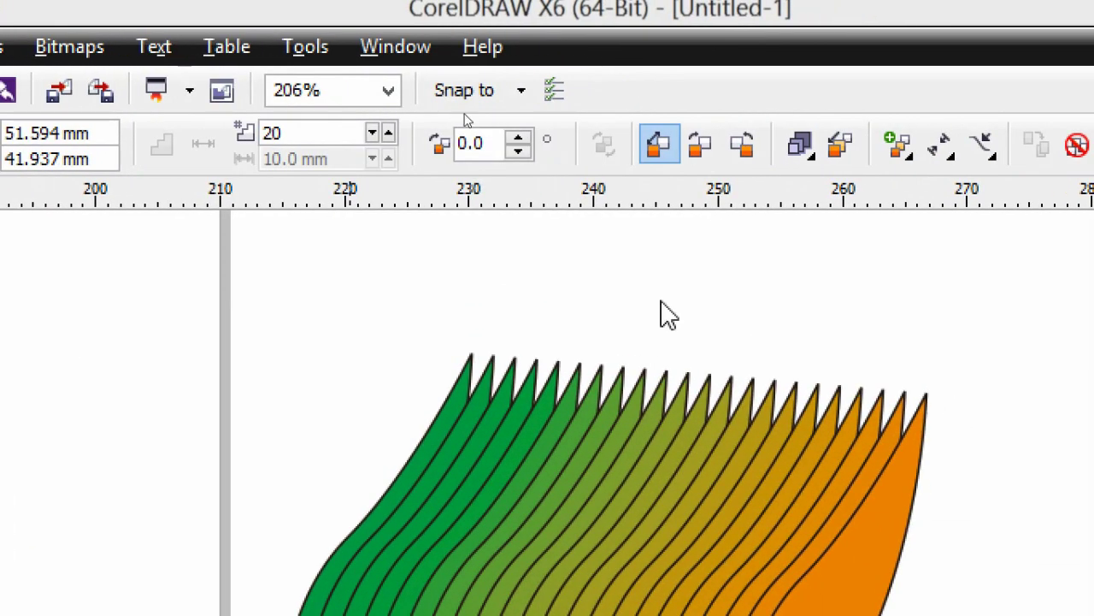
double_click(282, 134)
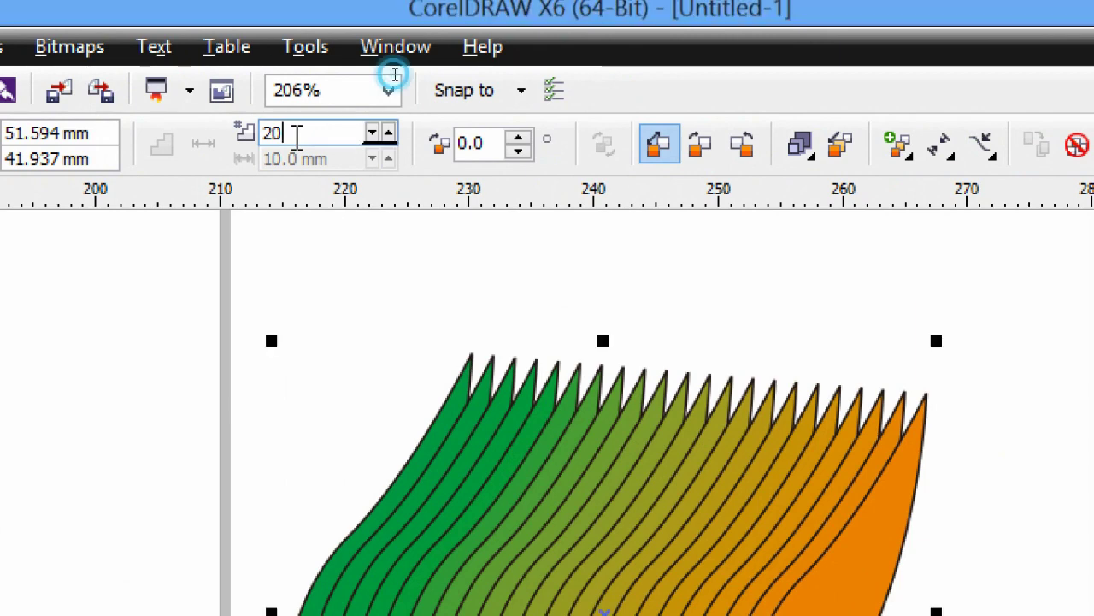
left_click_drag(279, 134, 268, 135)
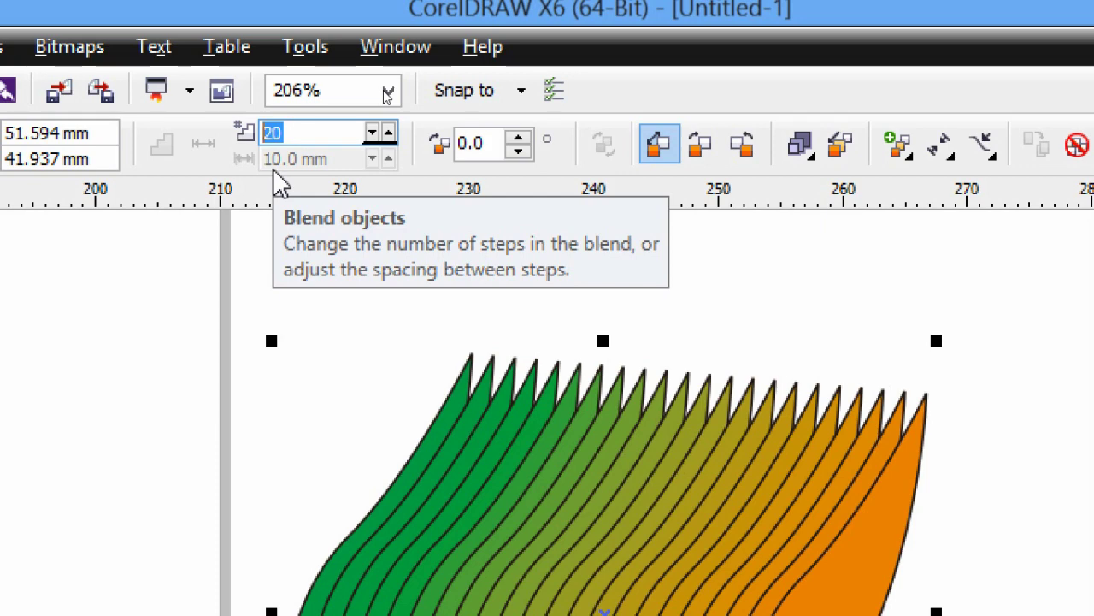
type("9")
key("Return")
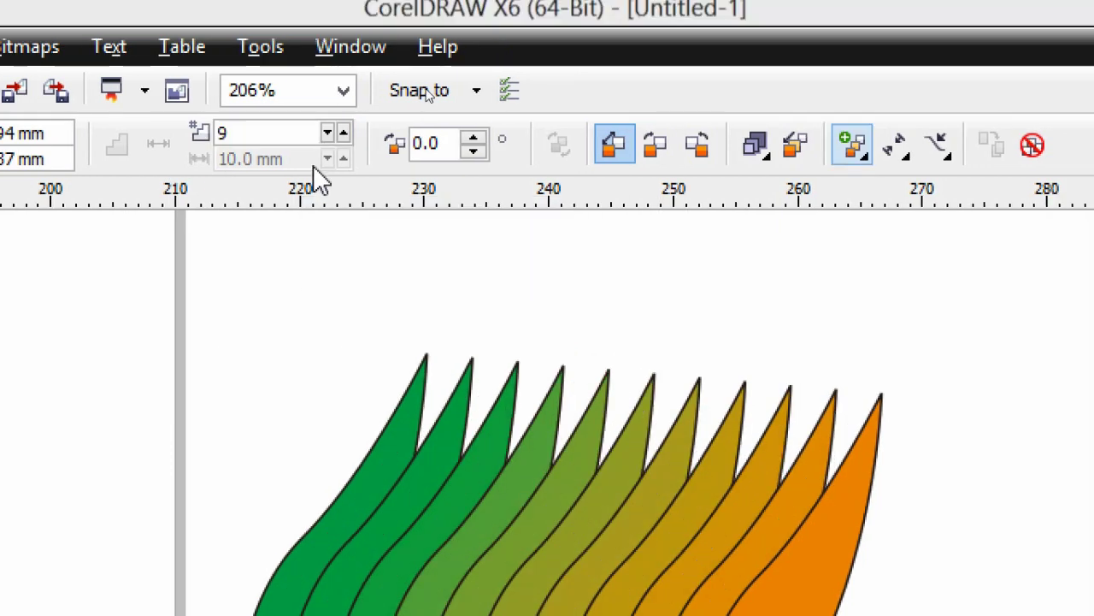
left_click_drag(254, 134, 216, 135)
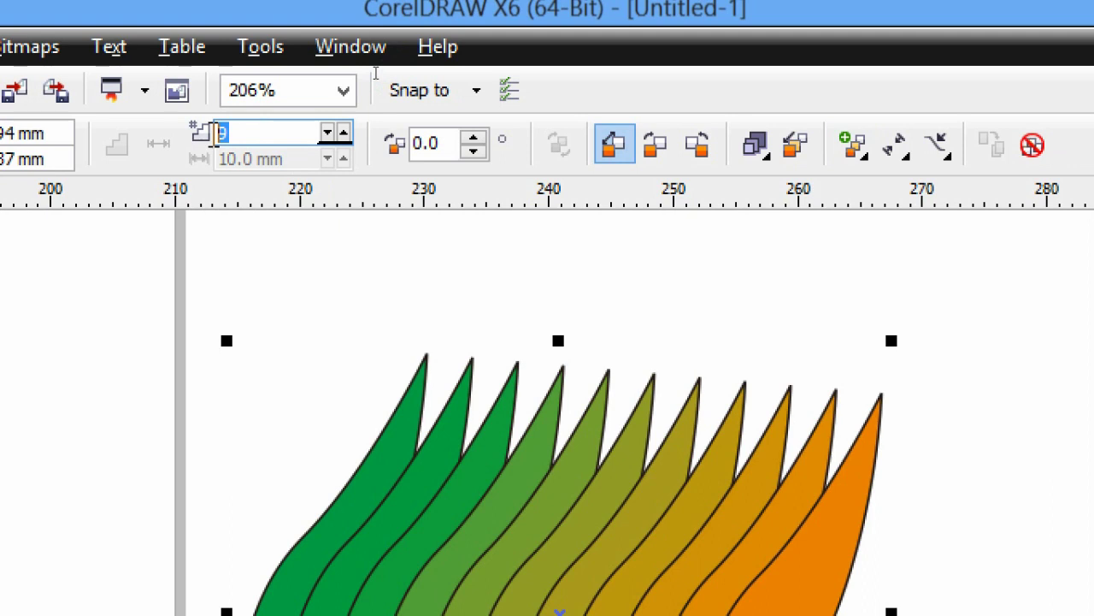
type("9")
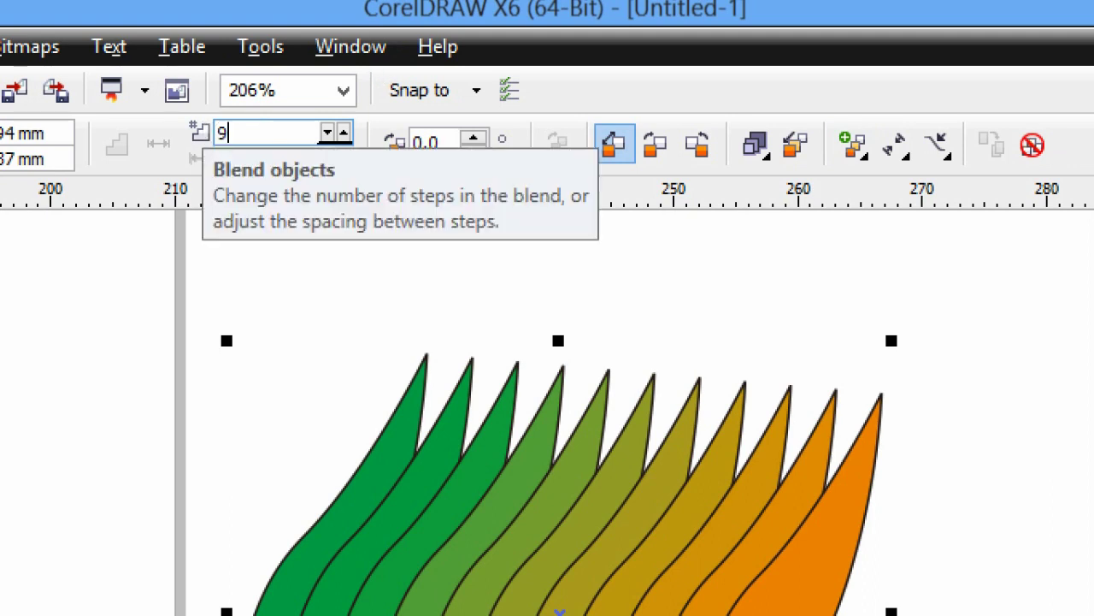
key("Return")
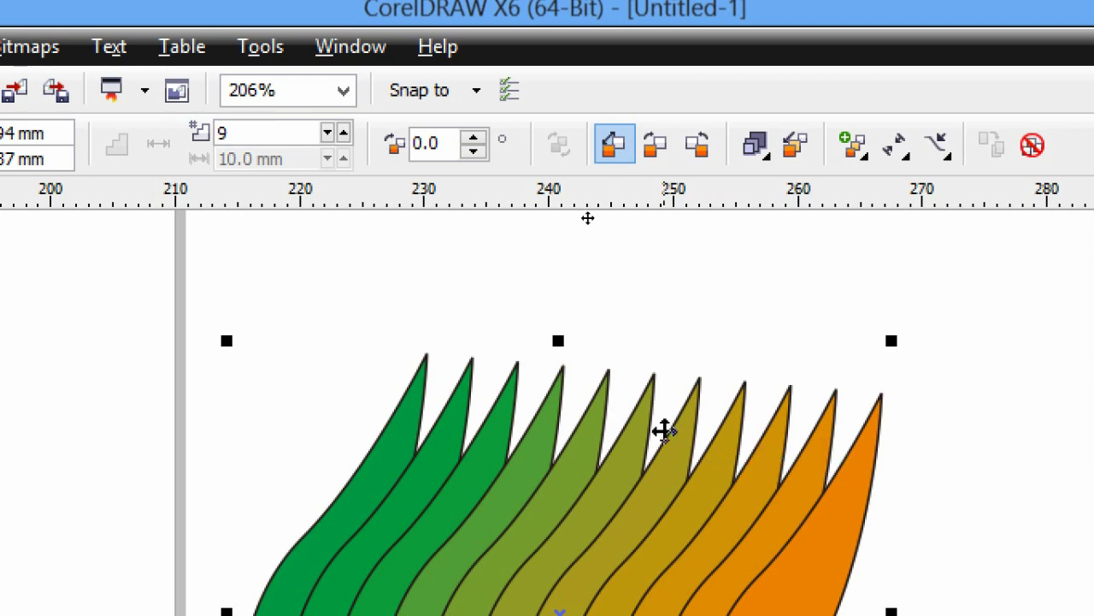
Try 2 steps in the leaf blend and return the step count to 9
left_click(229, 130)
double_click(222, 133)
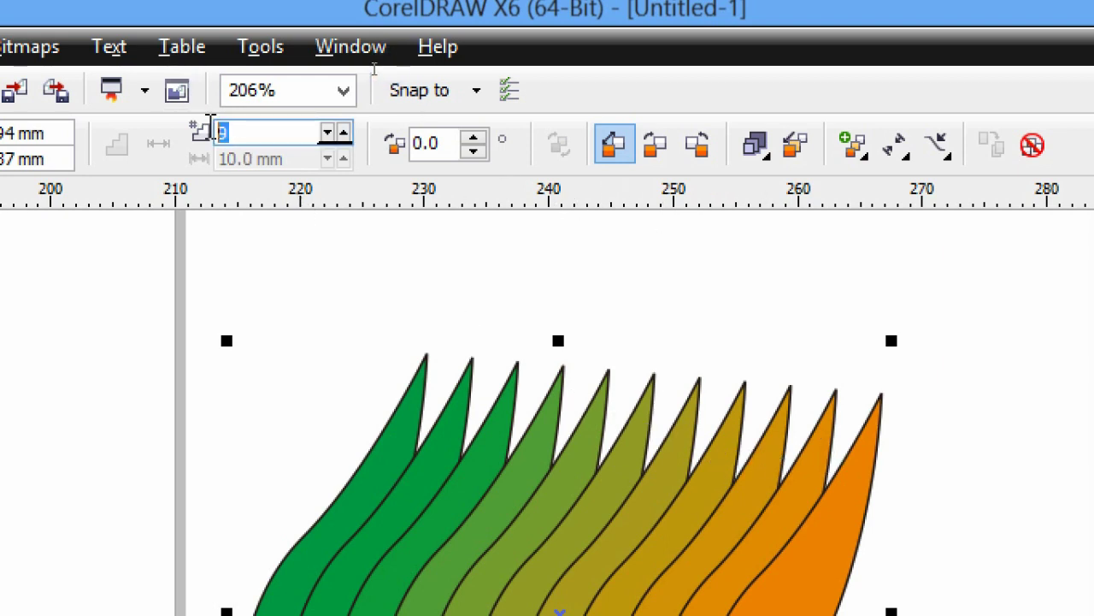
type("2")
key("Return")
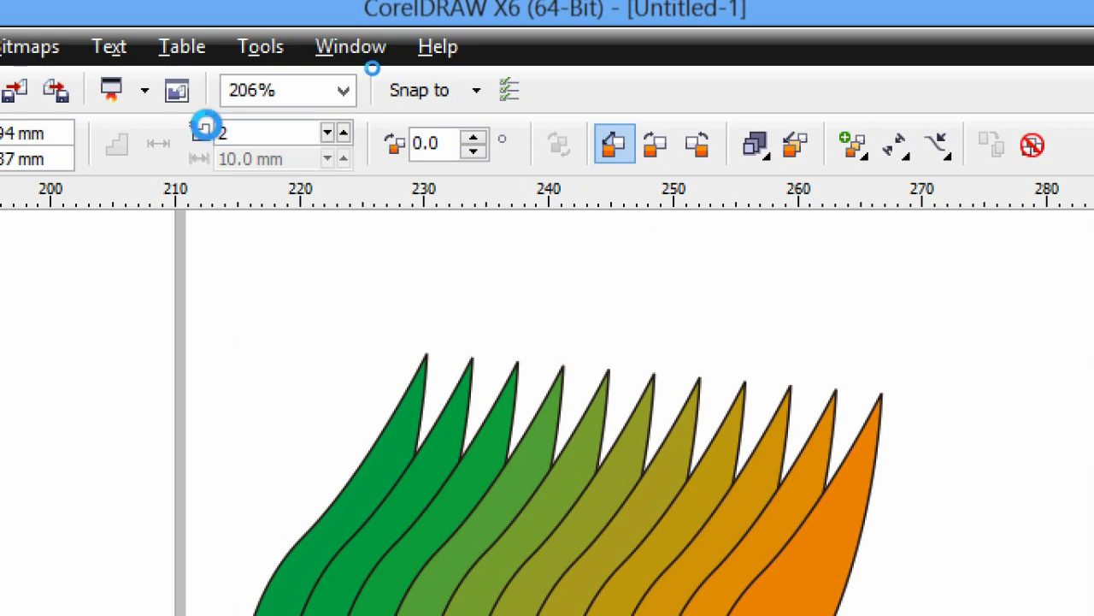
double_click(224, 134)
type("9")
key("Return")
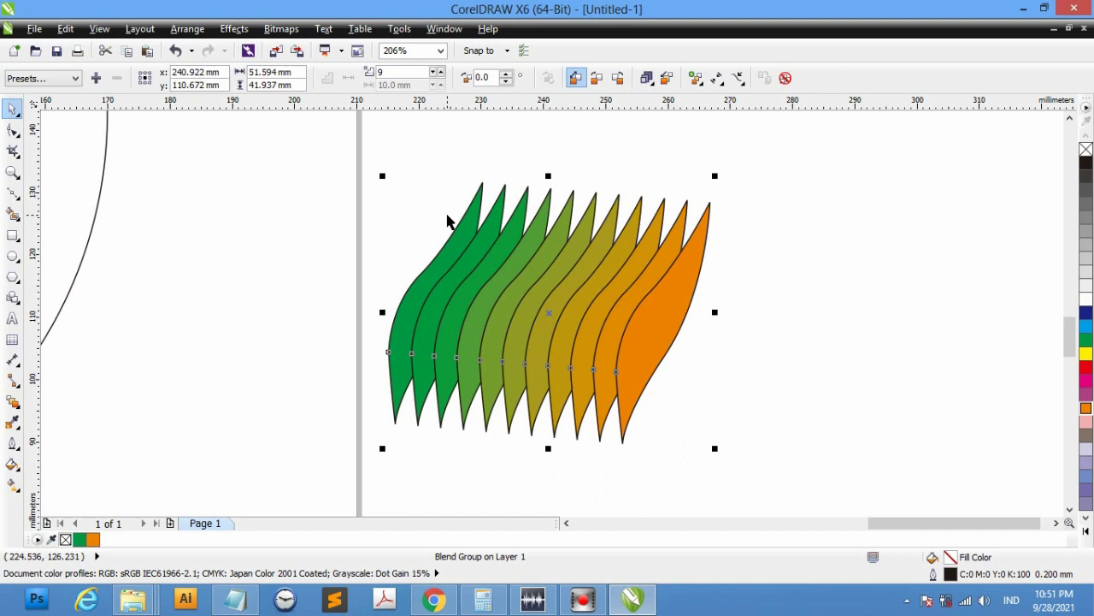
Assign the open arc as the new path of the leaf blend and deselect it
scroll(447, 214, "down", 2)
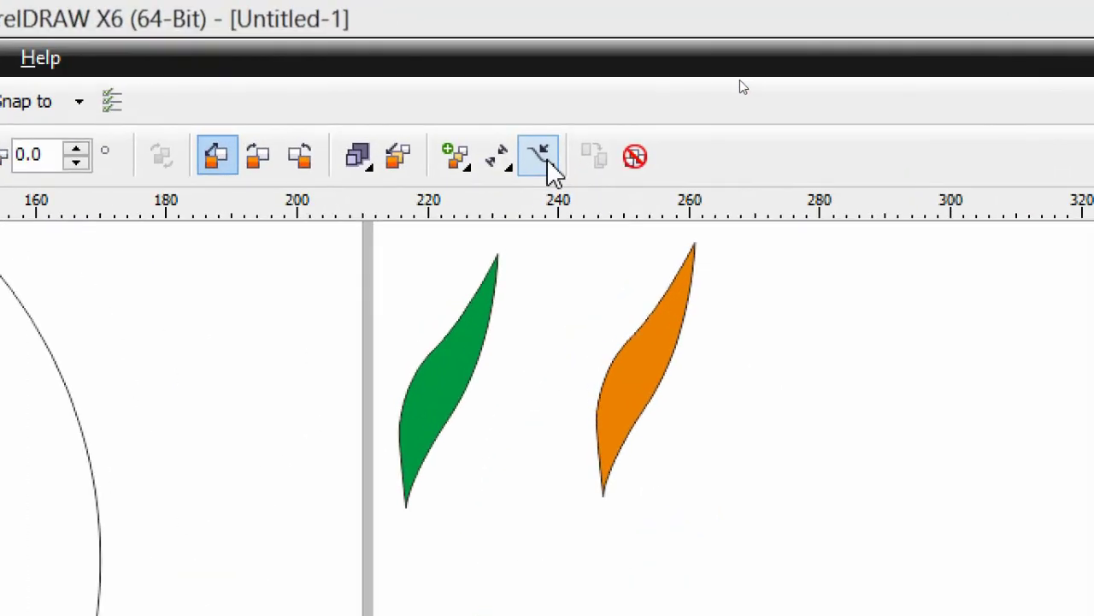
left_click(740, 79)
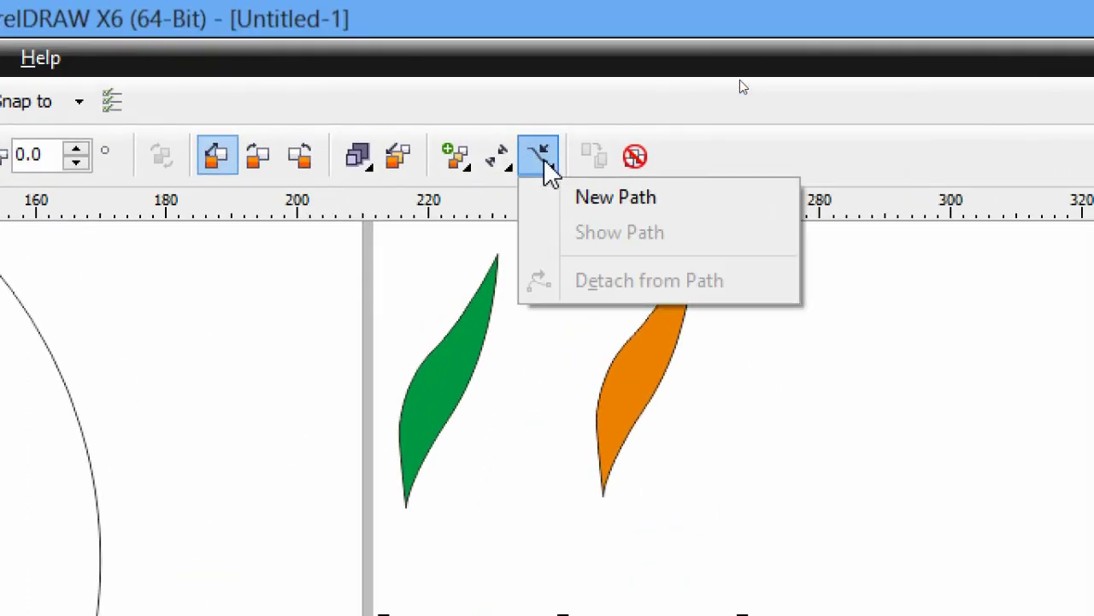
left_click(602, 198)
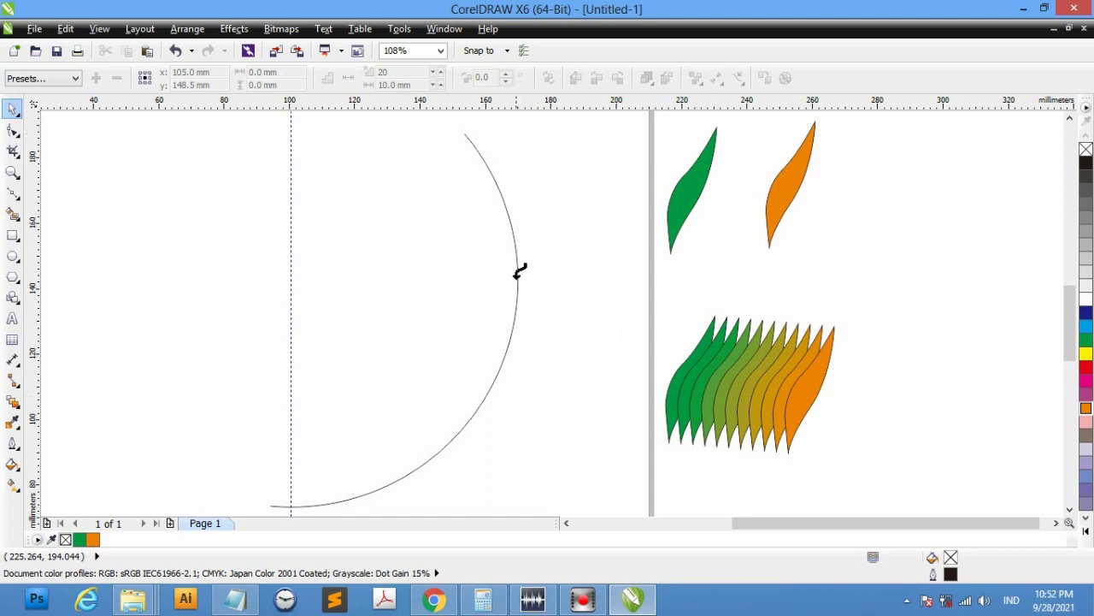
left_click(518, 299)
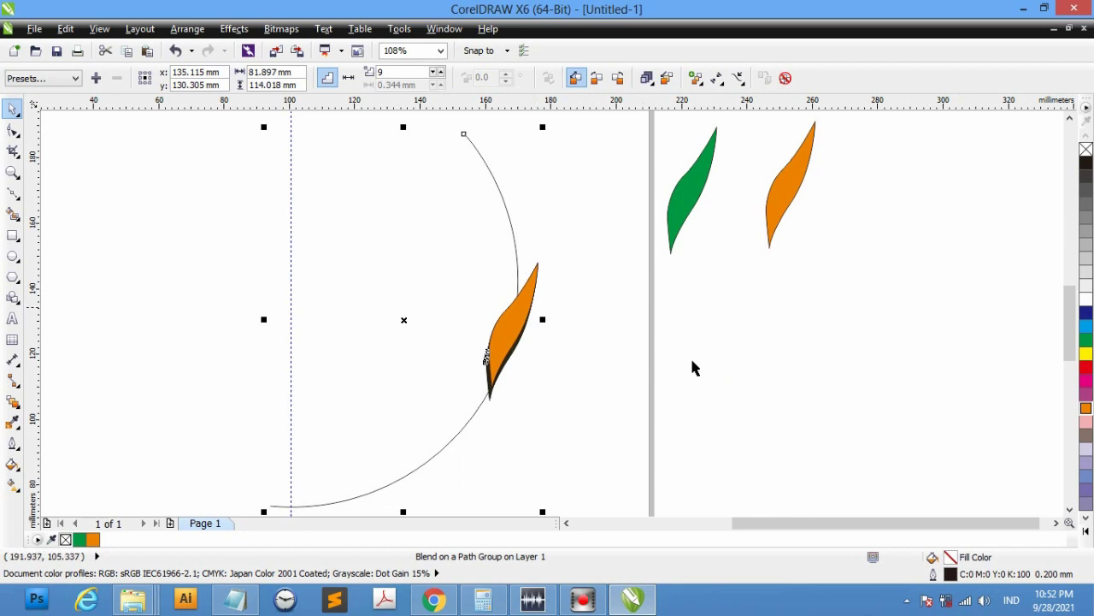
left_click(619, 326)
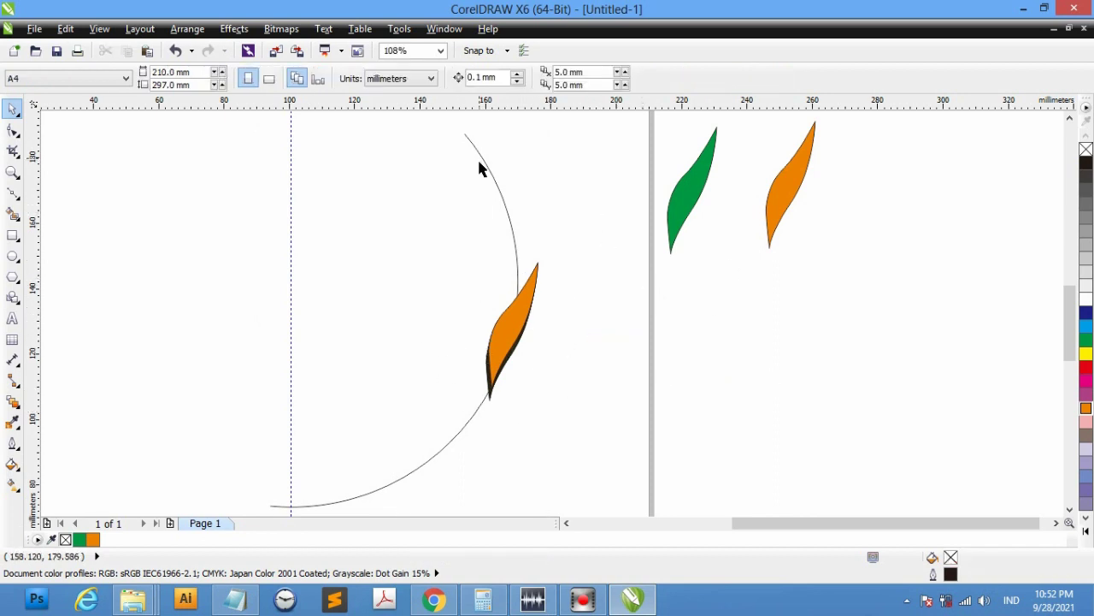
Show the blend's green start leaf and move it down along the arc to about x = 120, y = 76 mm
left_click(521, 346)
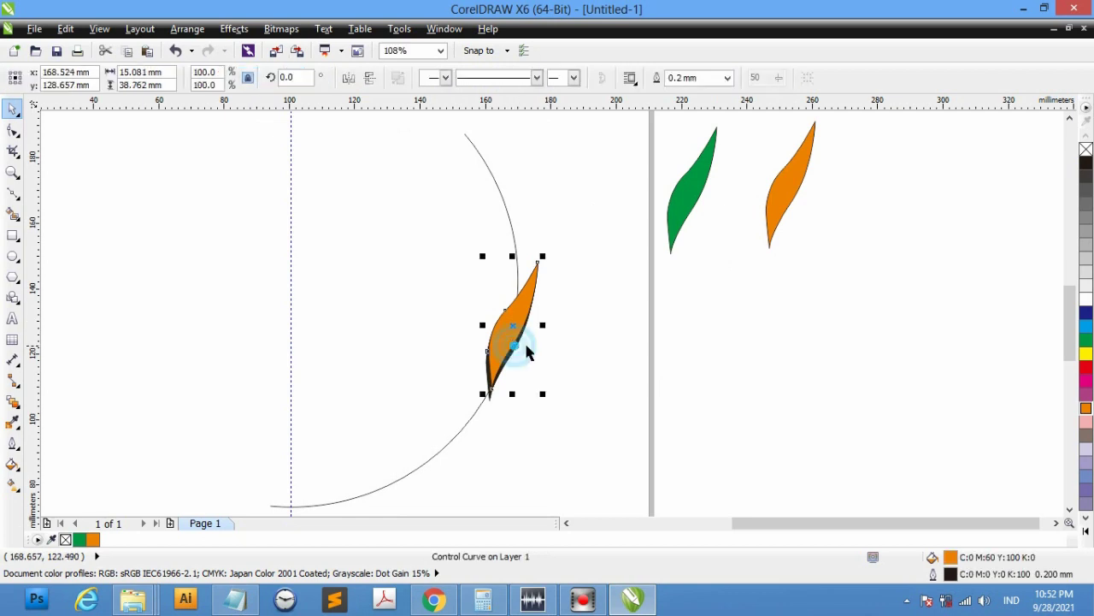
left_click(524, 346)
left_click(521, 346)
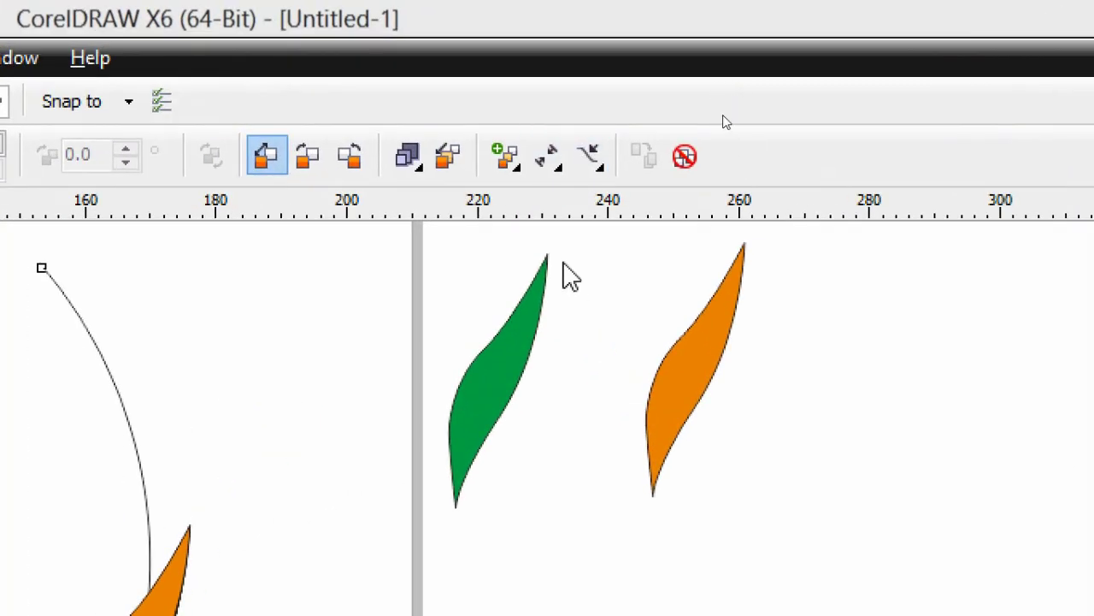
left_click(553, 162)
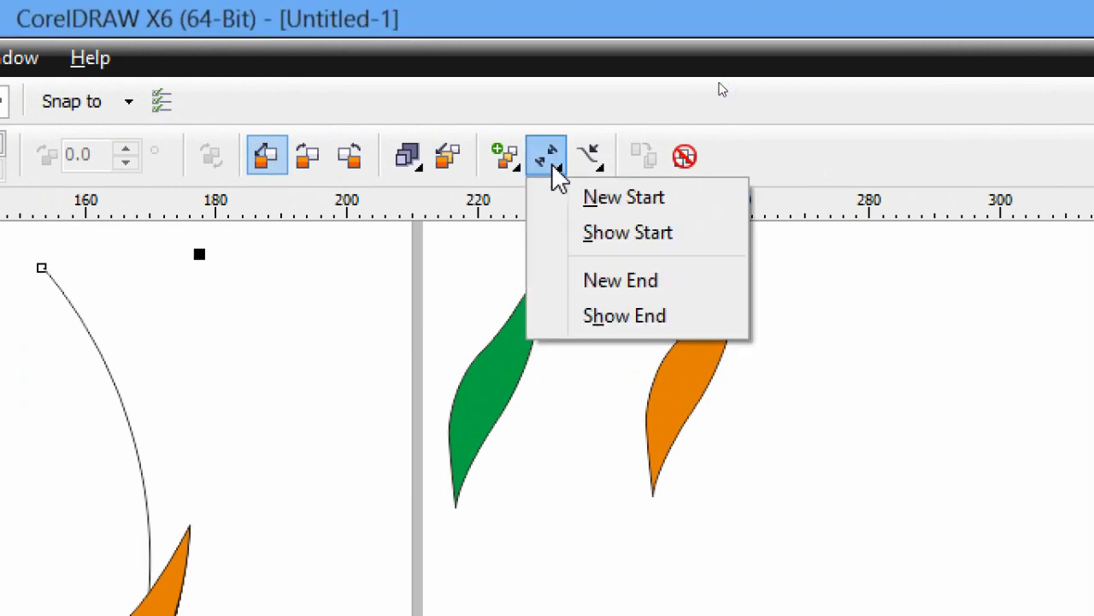
left_click(582, 233)
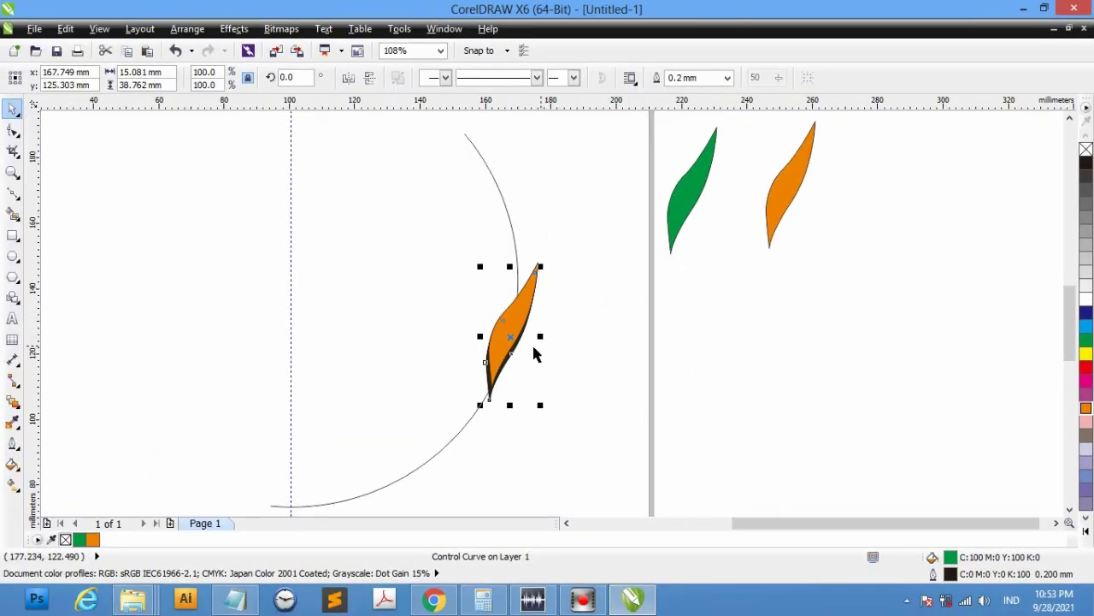
left_click_drag(512, 339, 345, 467)
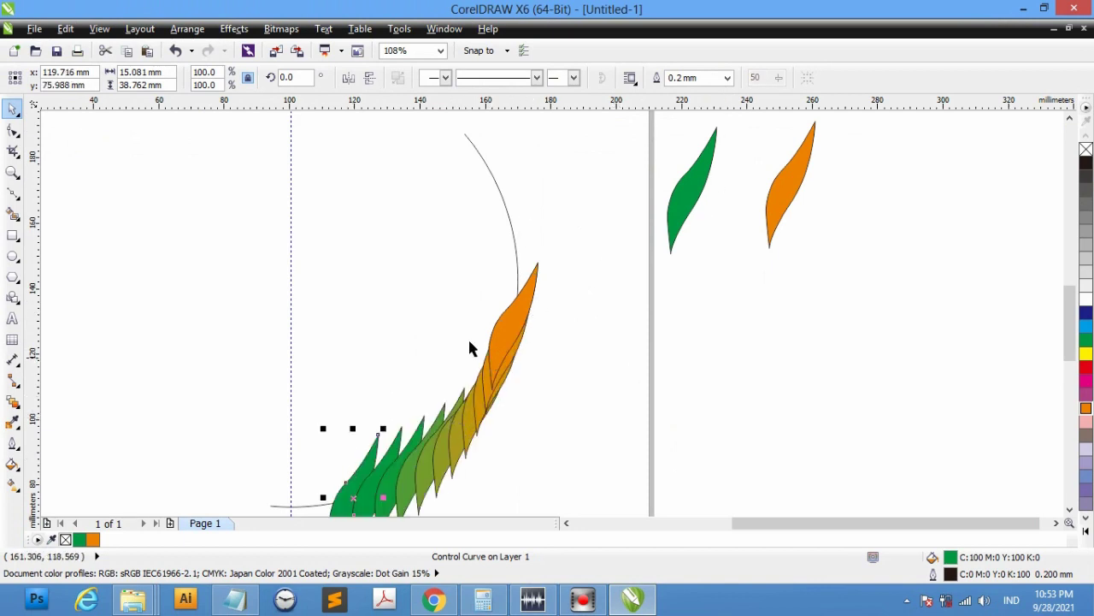
Show the blend's orange end leaf and move it up along the arc to about x = 161, y = 177 mm
left_click(537, 272)
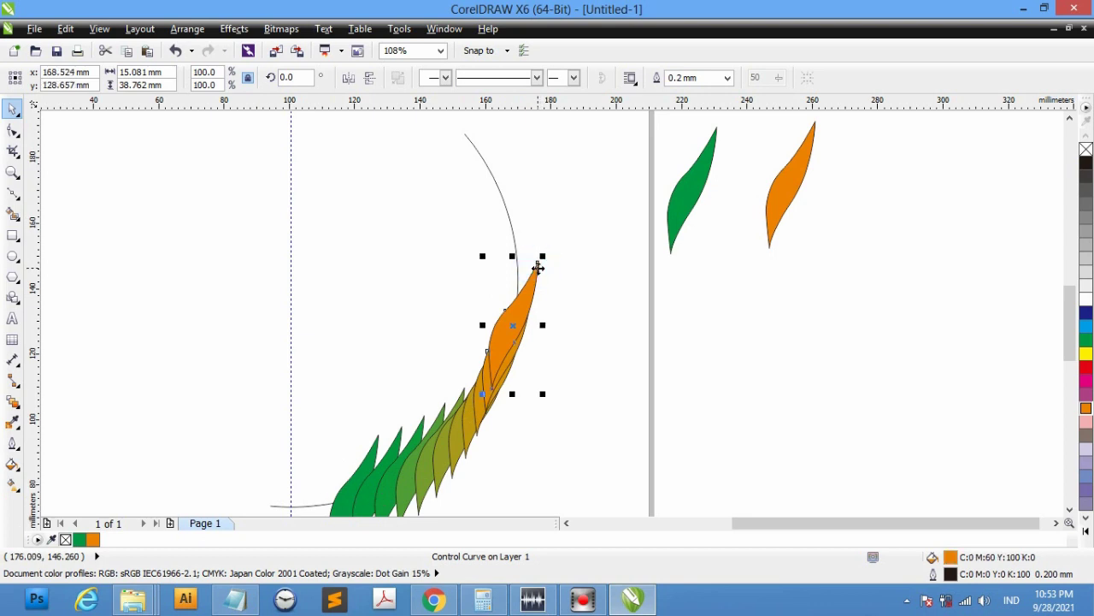
left_click(469, 436)
left_click(667, 384)
left_click(466, 423)
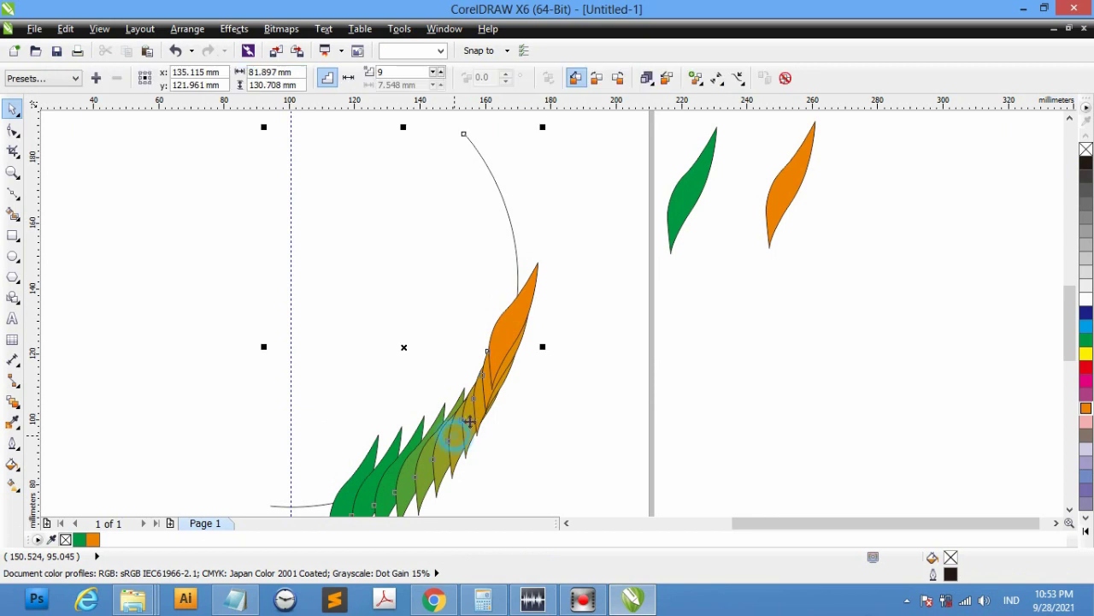
left_click(696, 78)
mouse_move(717, 78)
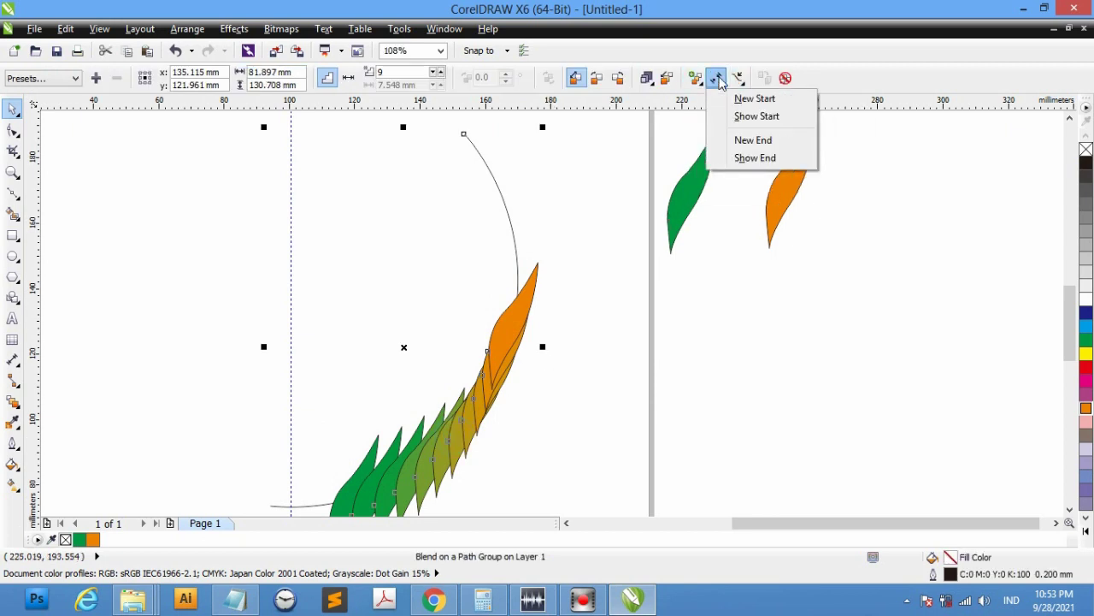
left_click(757, 159)
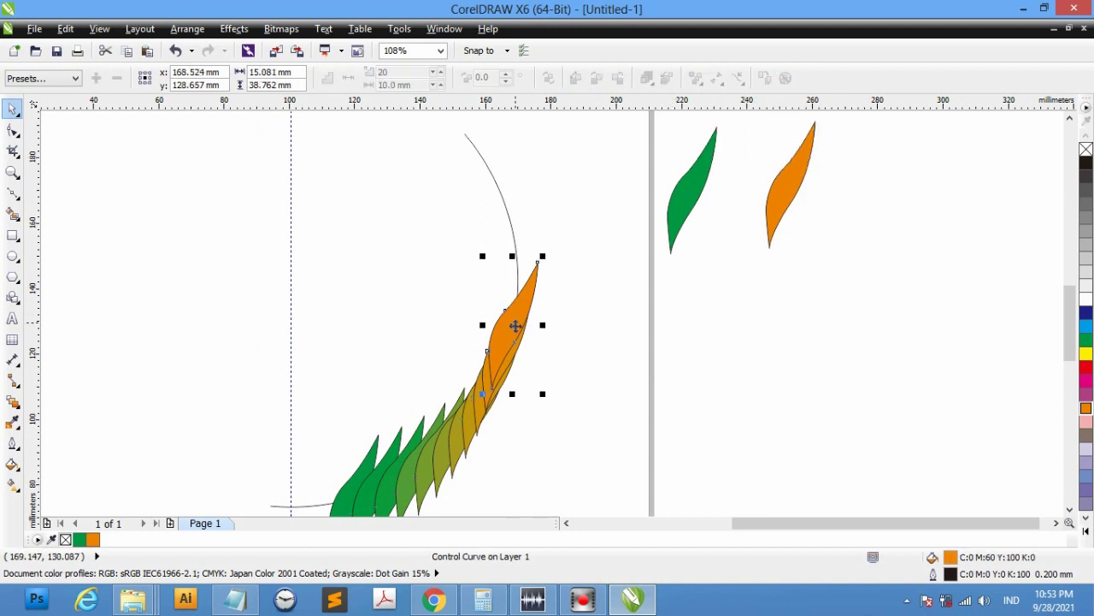
left_click_drag(511, 327, 506, 157)
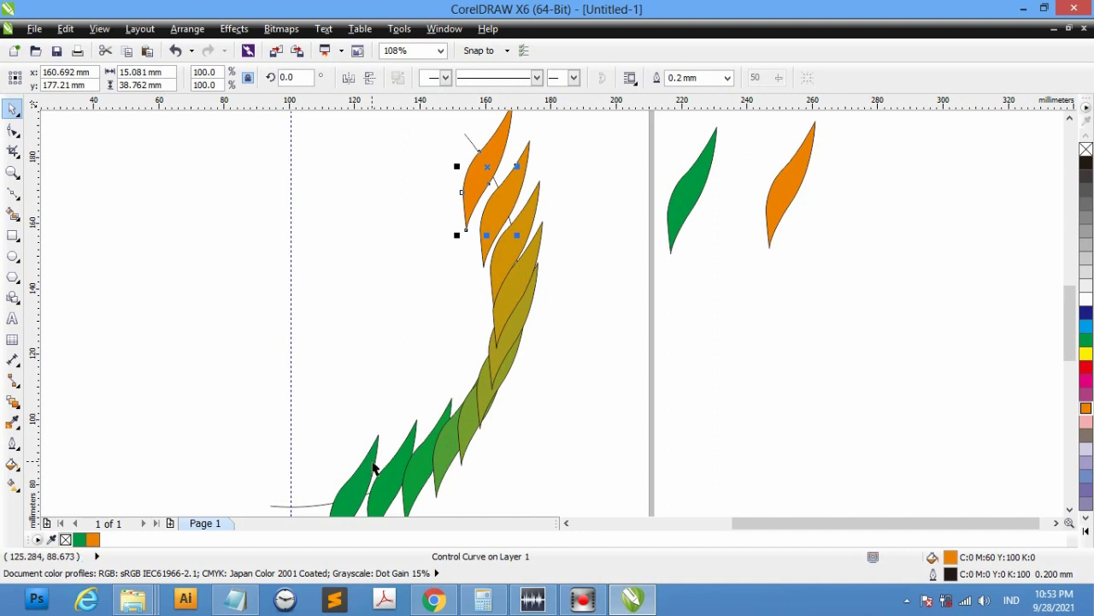
Move the green start leaf's centre of rotation to its lower tip so that the leaf attaches to the arc there
left_click_drag(1070, 320, 1070, 338)
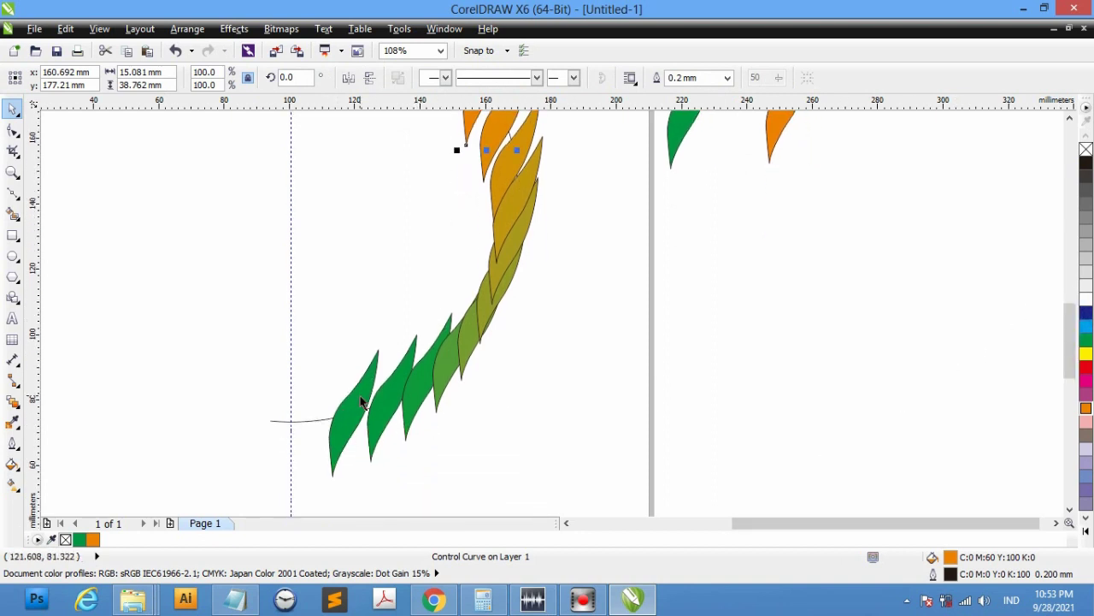
left_click(359, 393)
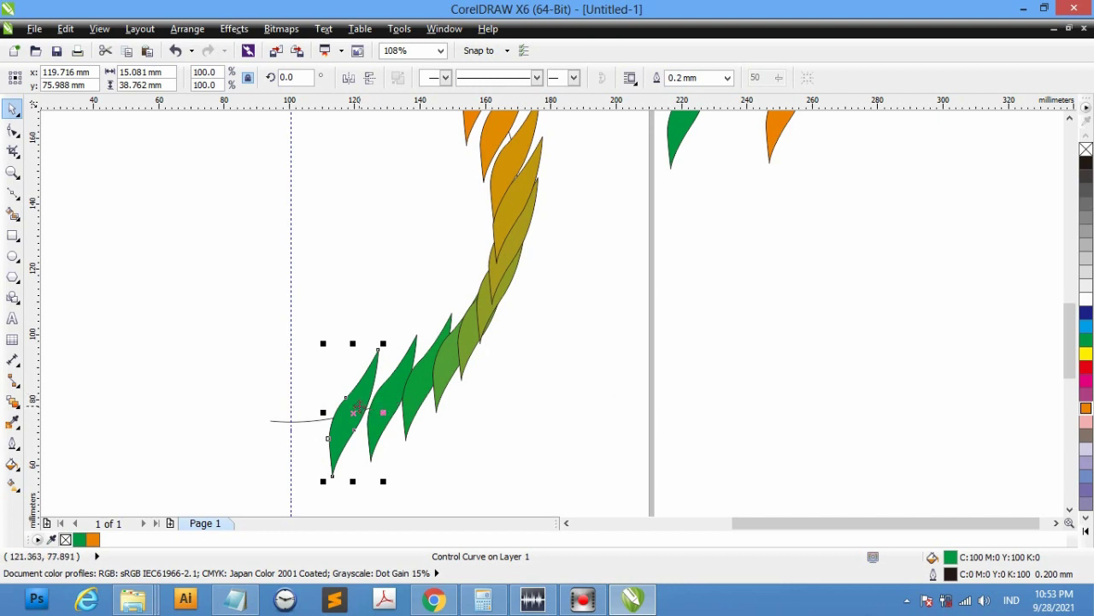
scroll(334, 435, "up", 3)
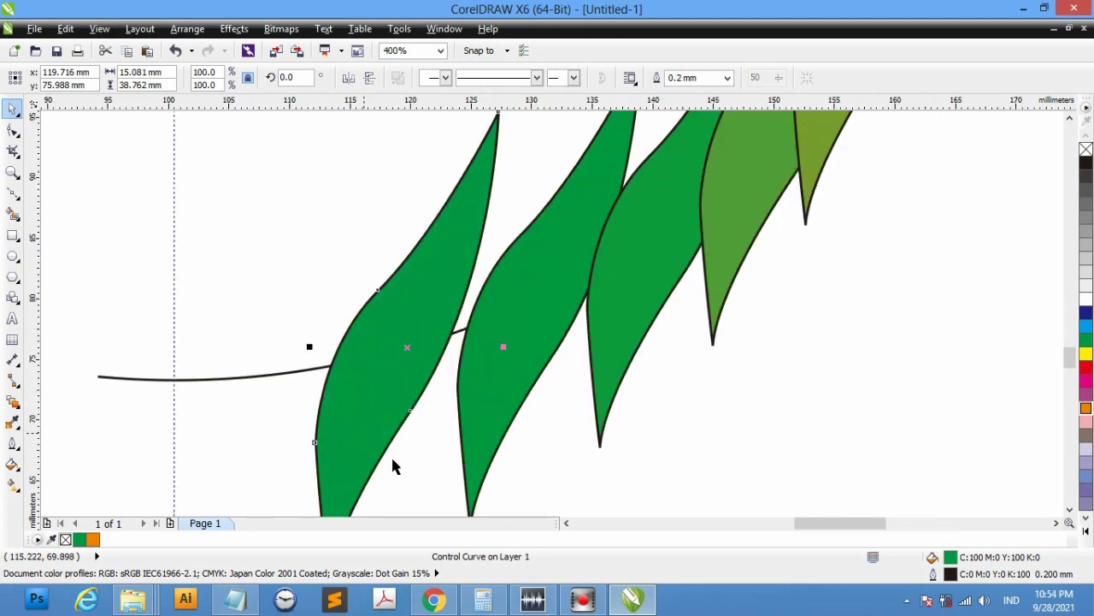
scroll(1070, 368, "down", 1)
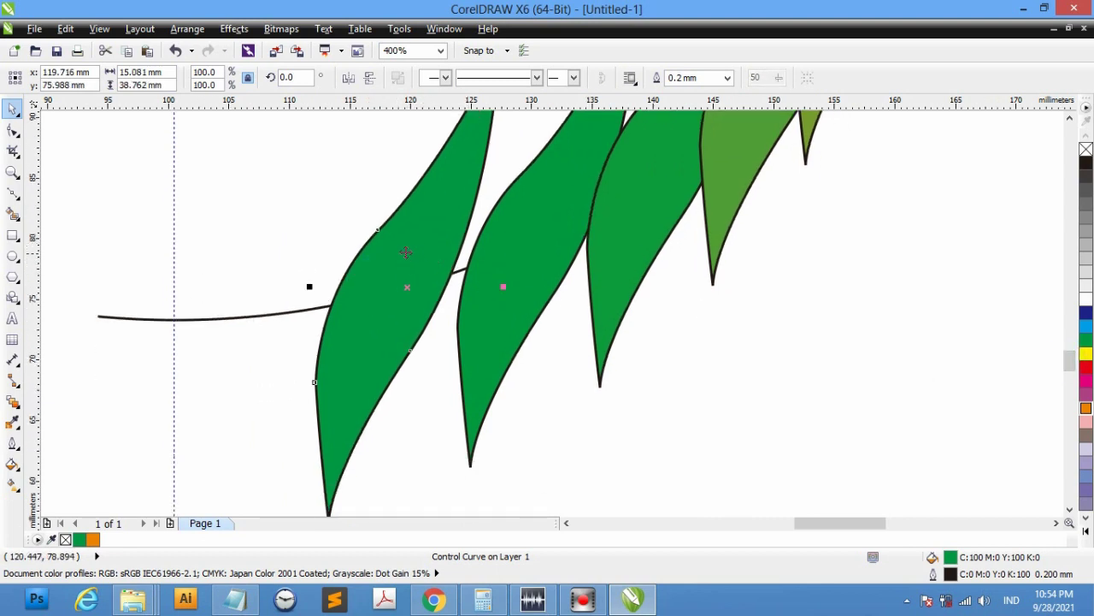
left_click(213, 419)
left_click(409, 256)
left_click(410, 256)
left_click_drag(407, 287, 329, 503)
key("ctrl+z")
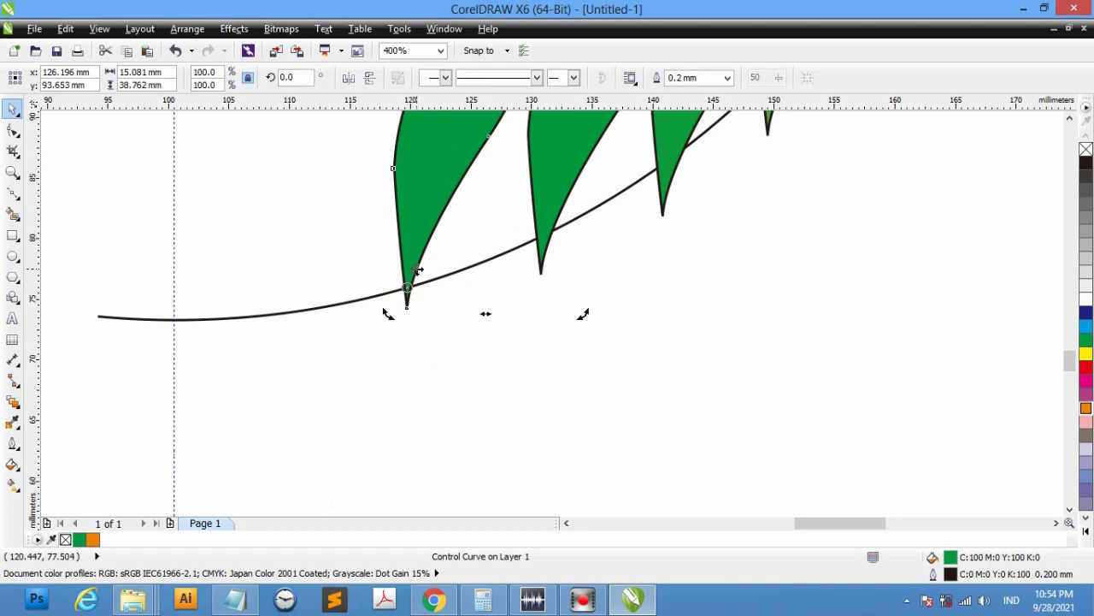
Move the orange end leaf's centre of rotation to its lower tip so that the leaf attaches to the arc there
key("F4")
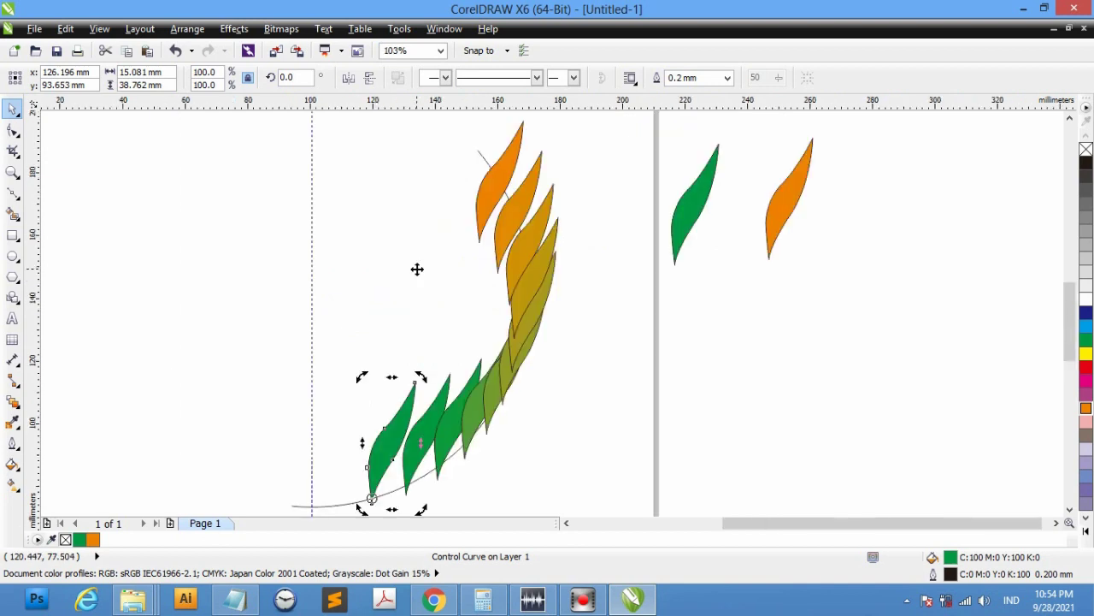
left_click(505, 156)
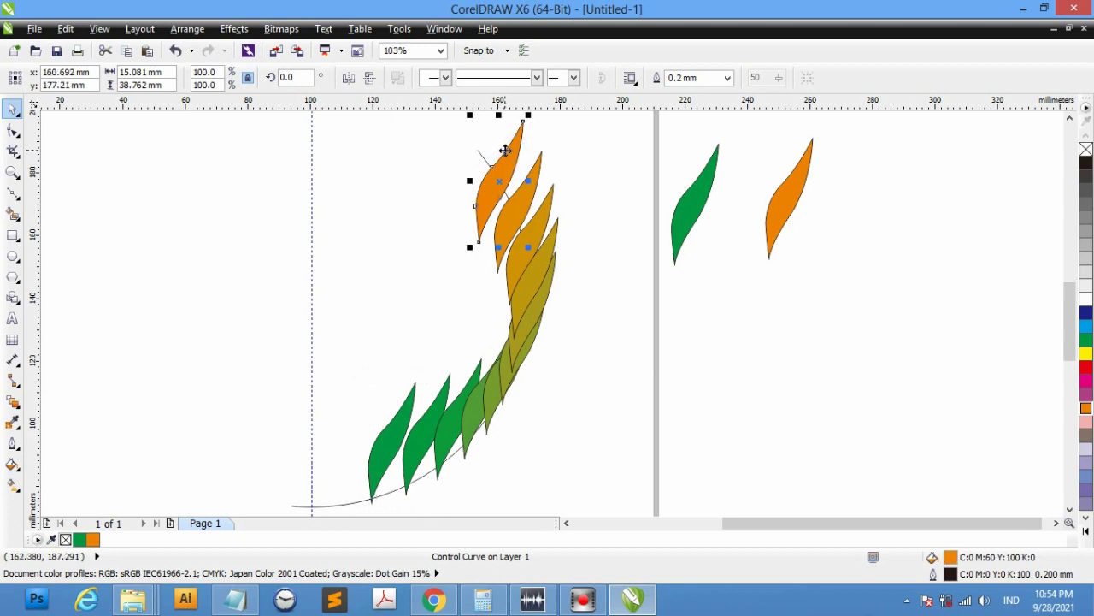
scroll(501, 168, "up", 3)
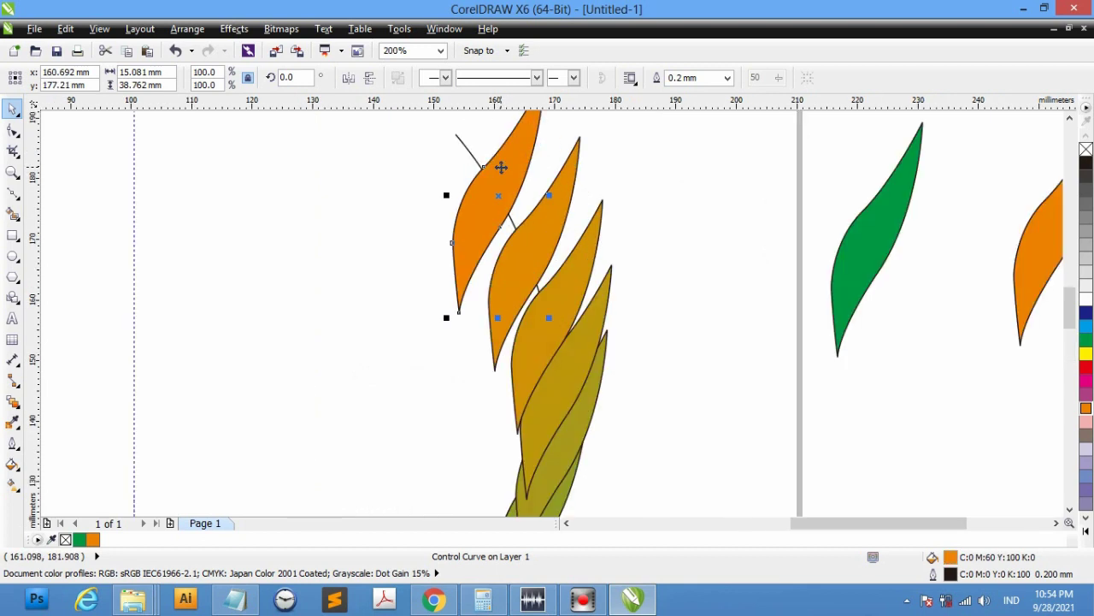
scroll(500, 167, "up", 2)
left_click(501, 166)
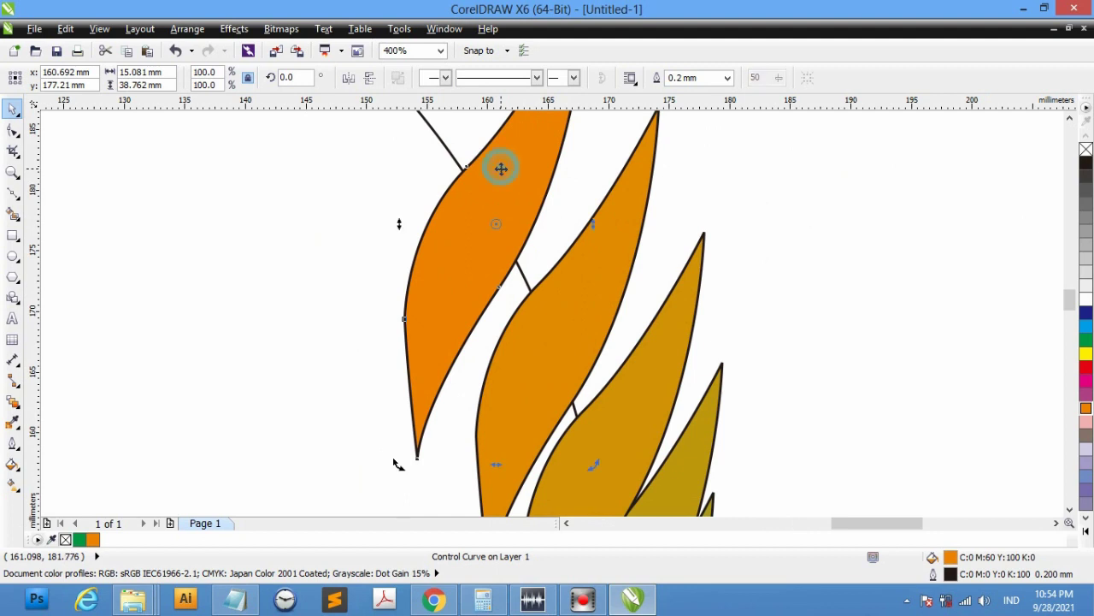
left_click_drag(498, 222, 418, 439)
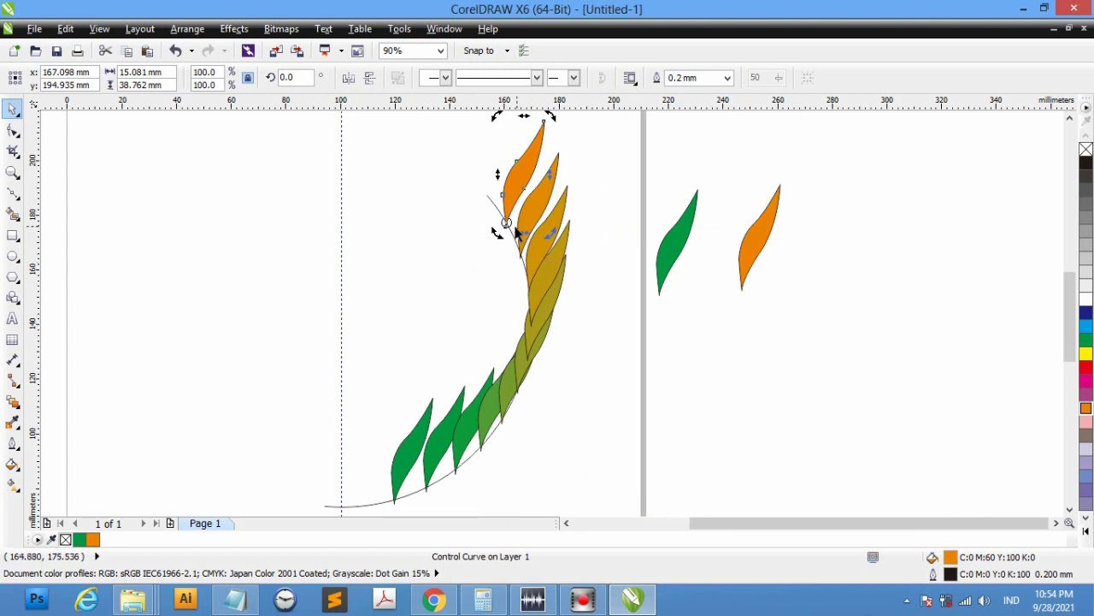
Rotate the green start leaf about its lower tip to an angle of about 264.4° so that it points outward from the arc
left_click(404, 462)
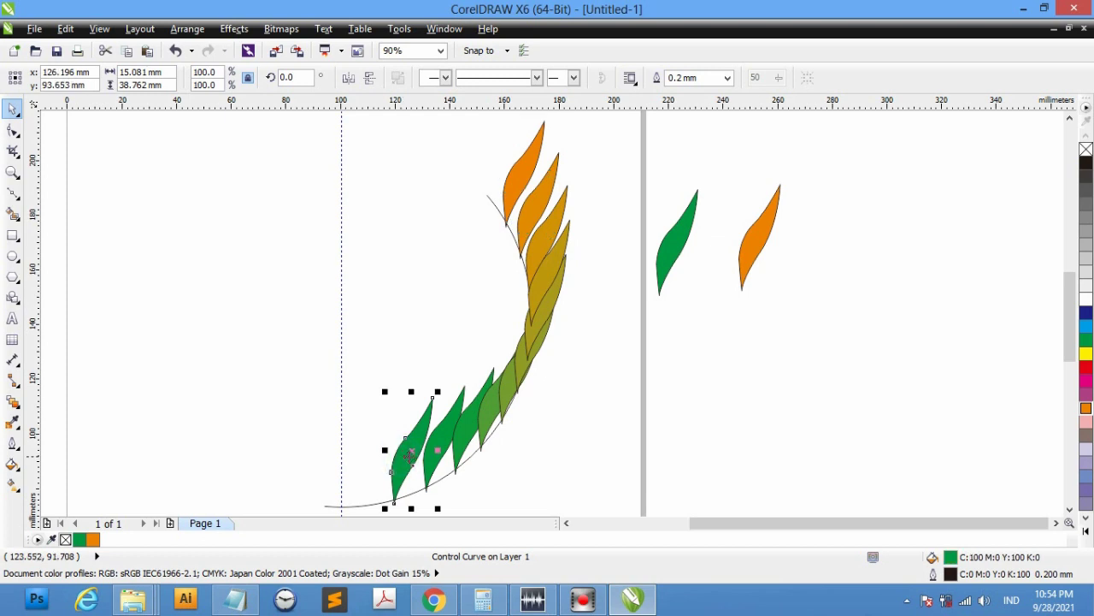
left_click(413, 444)
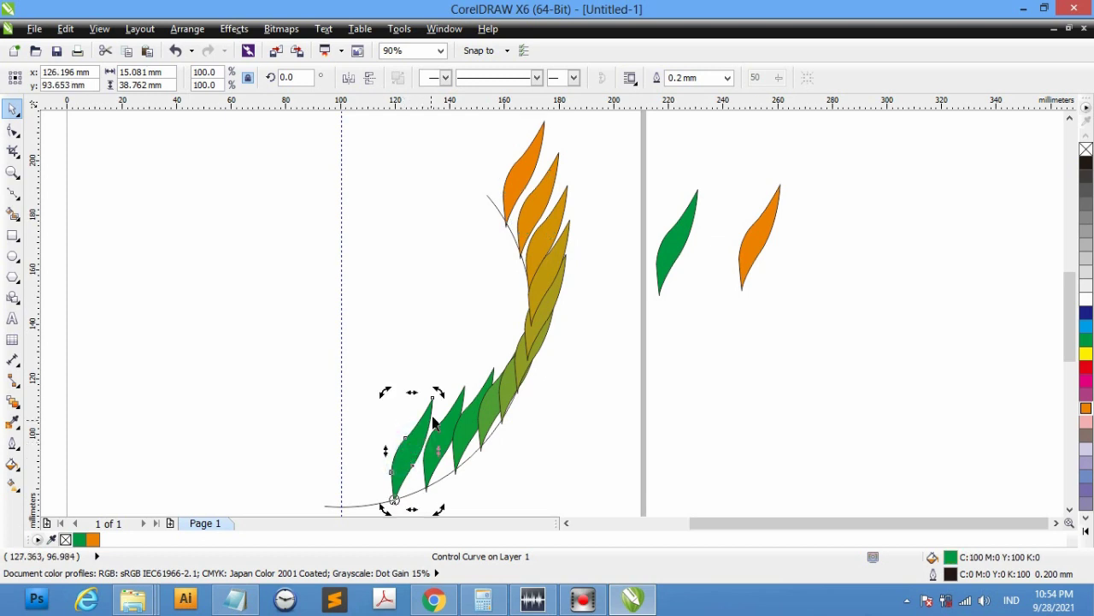
left_click_drag(439, 391, 506, 470)
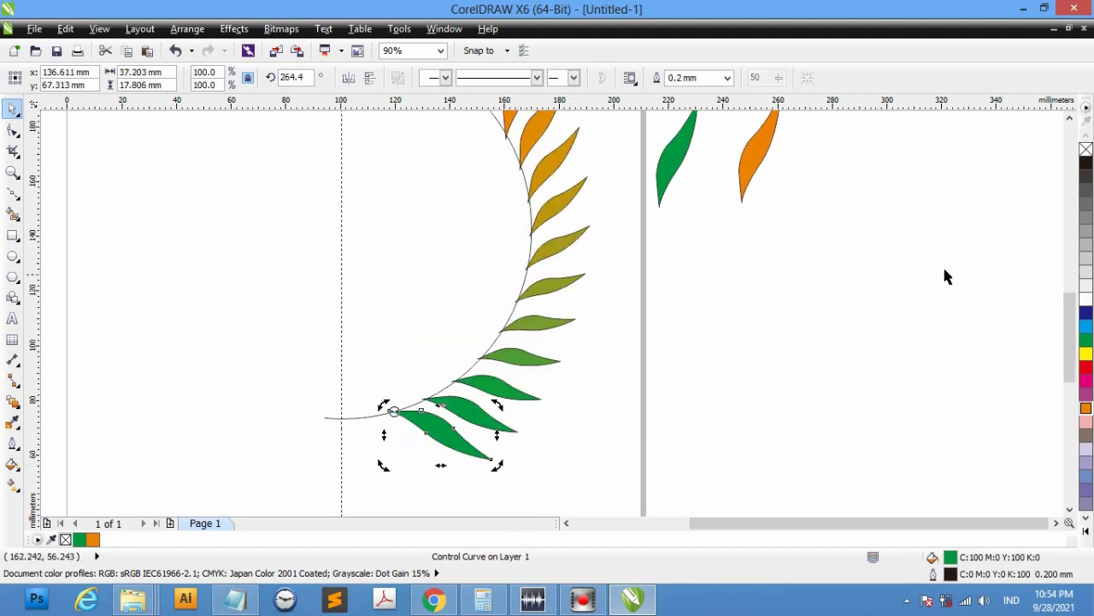
scroll(692, 301, "down", 1)
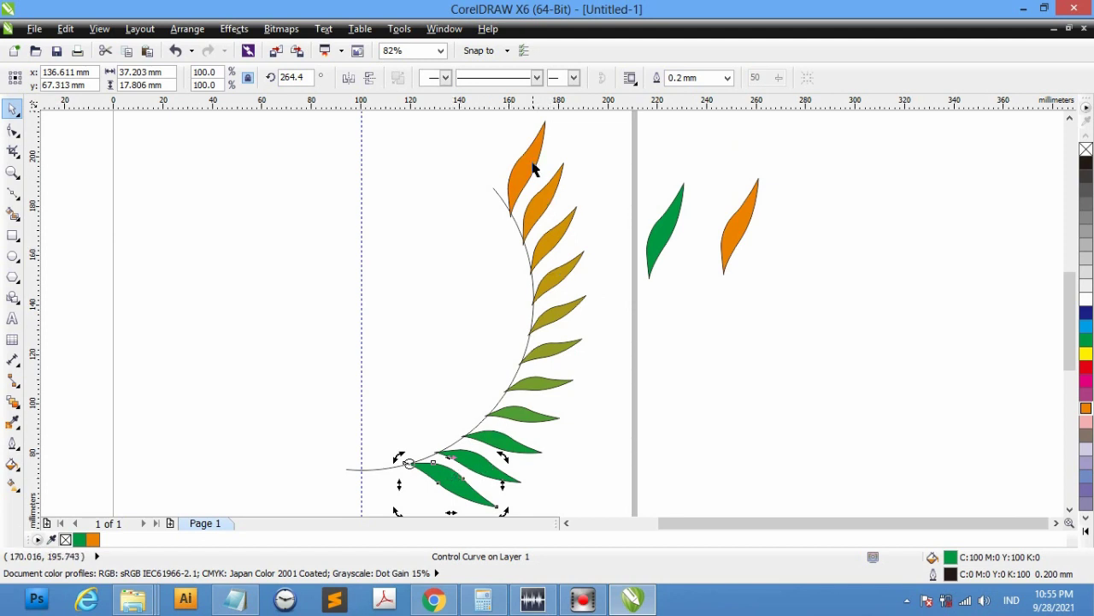
Turn on Rotate all objects for the leaf blend on the arc and deselect it
left_click(565, 316)
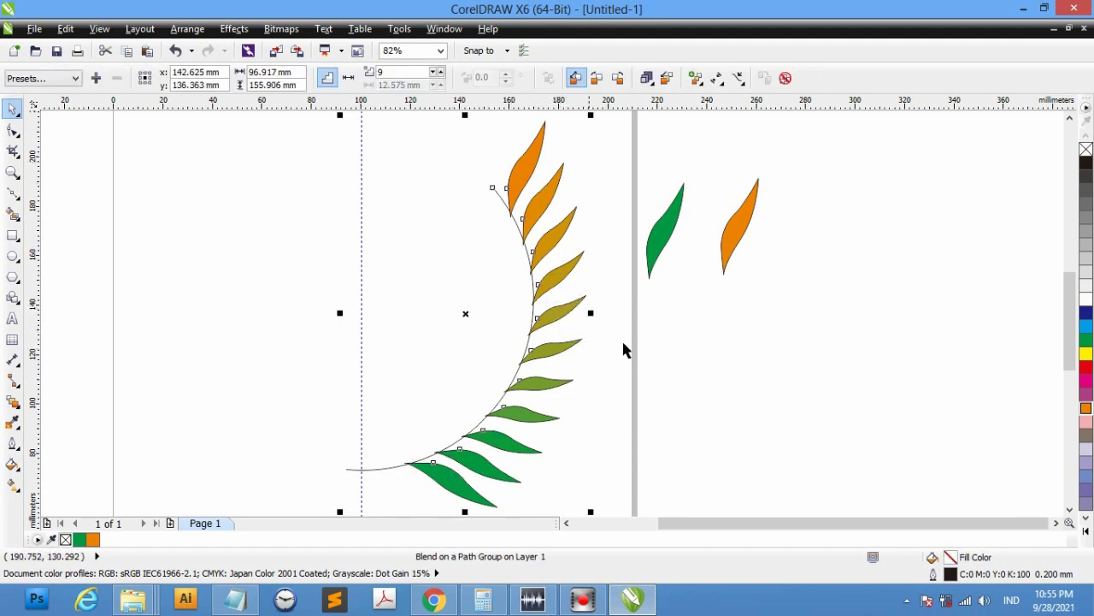
left_click(718, 387)
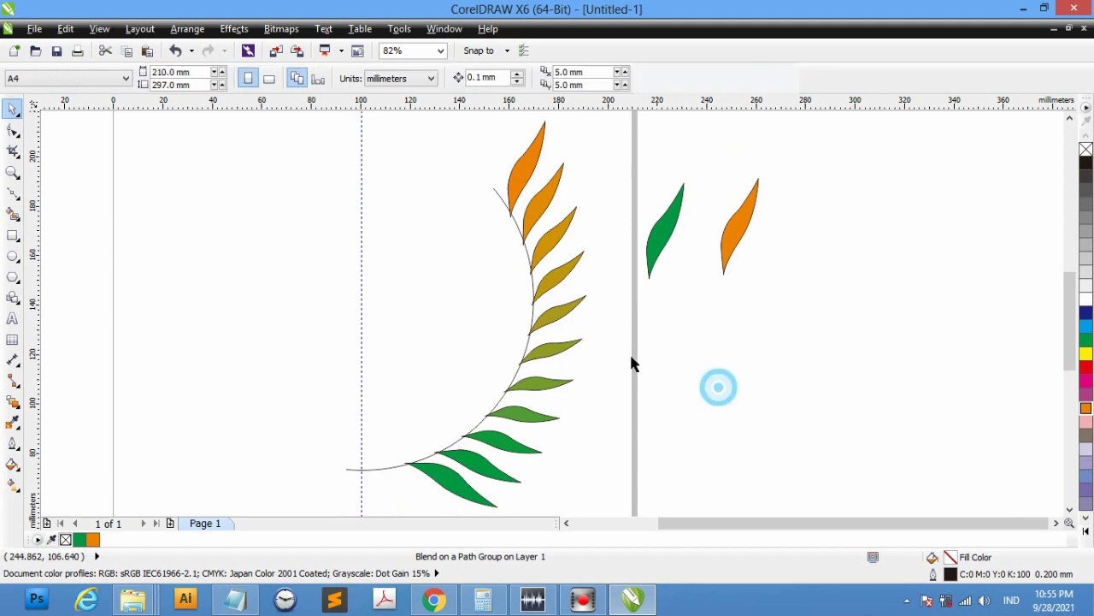
left_click(546, 328)
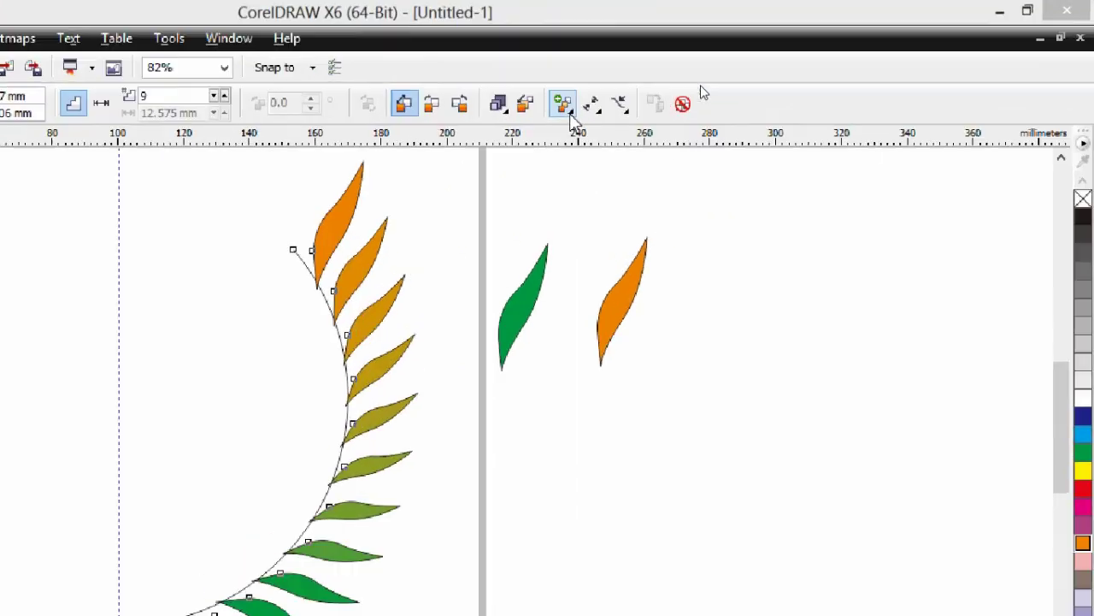
left_click(700, 83)
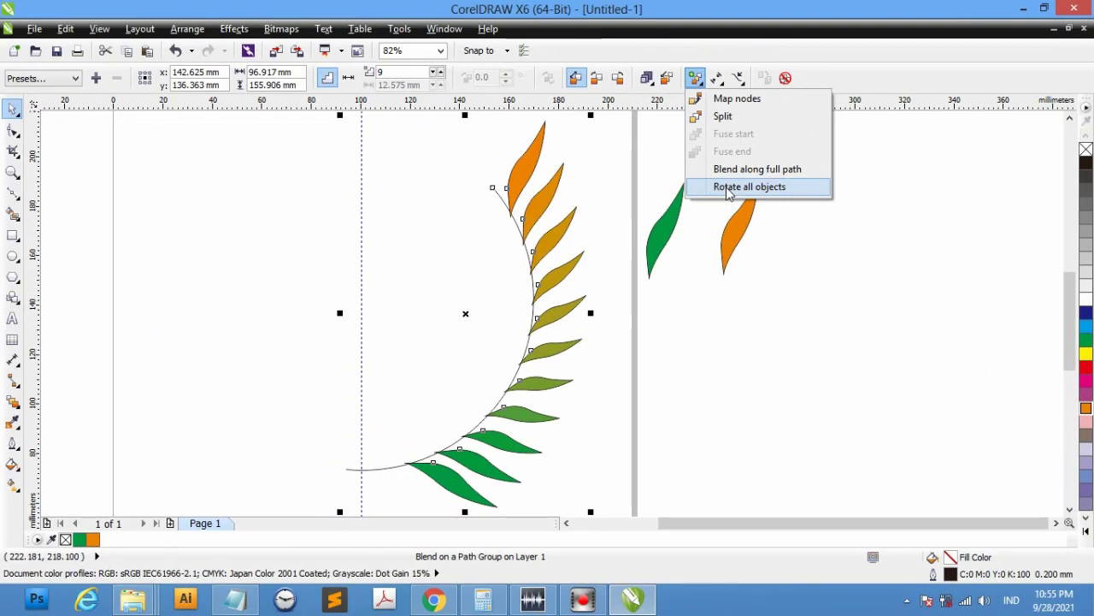
left_click(728, 188)
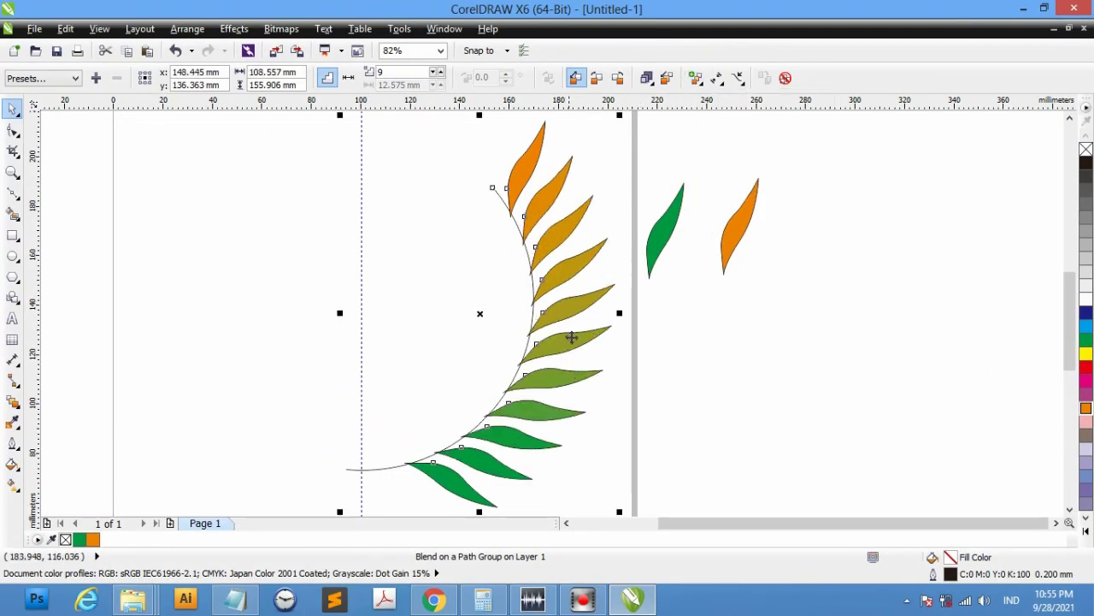
left_click(731, 413)
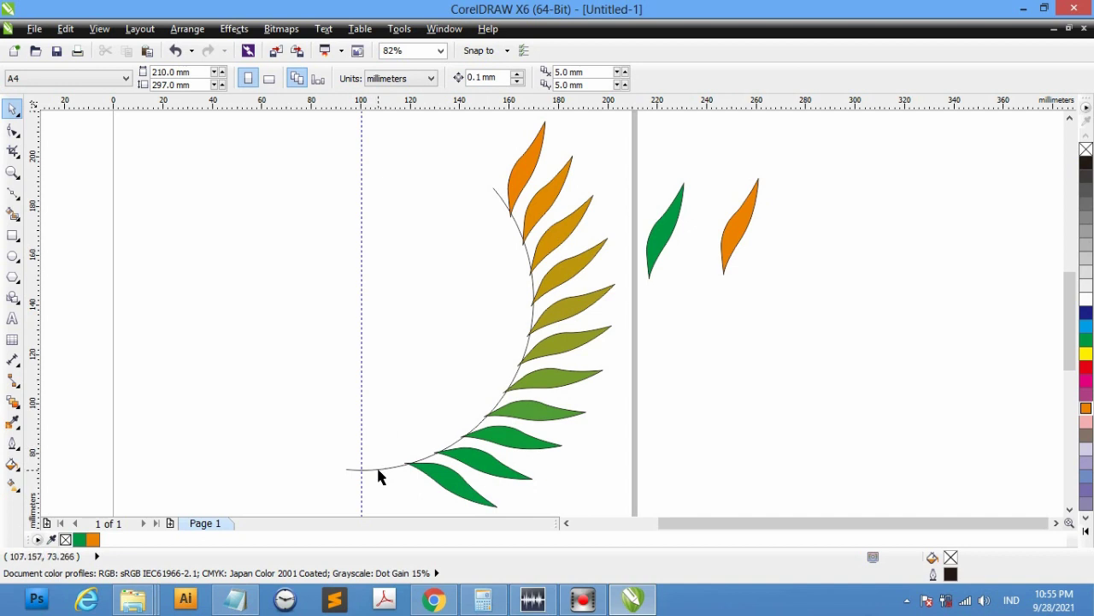
Select the two spare leaves beside the page and move them together to about x = 264, y = 166 mm
left_click(378, 468)
left_click(691, 388)
left_click_drag(626, 150, 788, 302)
left_click_drag(735, 226, 801, 235)
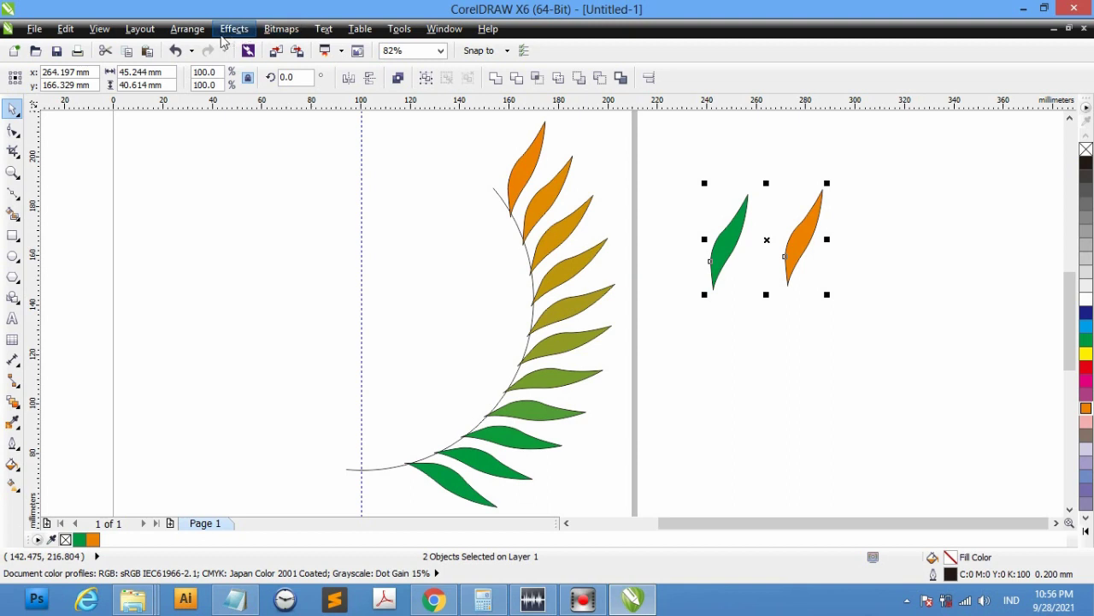
Mirror the two spare leaves horizontally at 100% scale without copies, using the Scale and mirror transformation, and deselect them
left_click(191, 36)
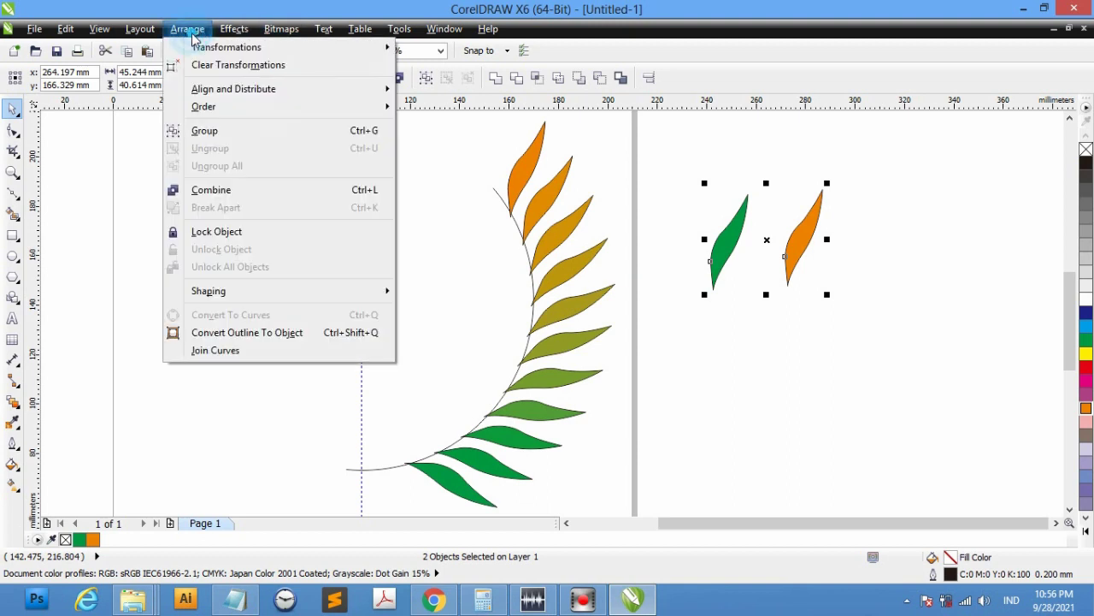
mouse_move(296, 51)
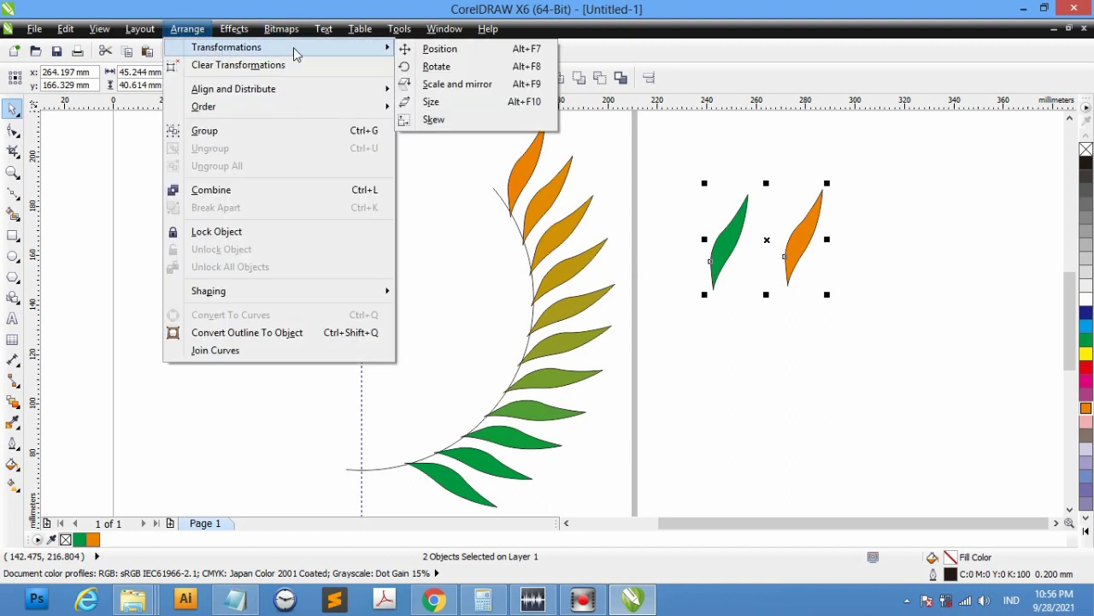
left_click(474, 89)
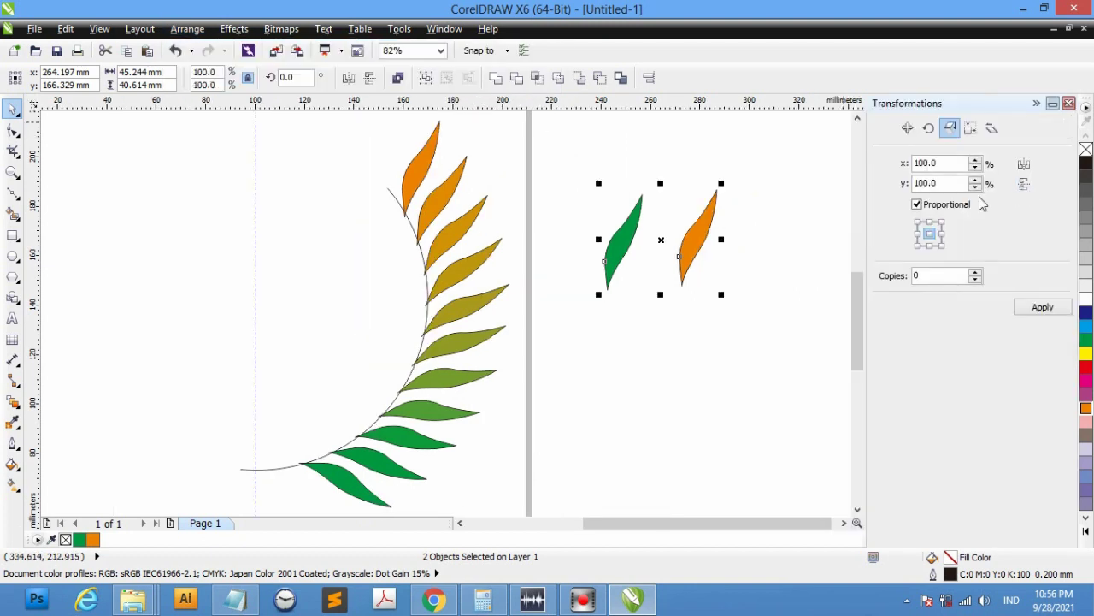
left_click(1024, 164)
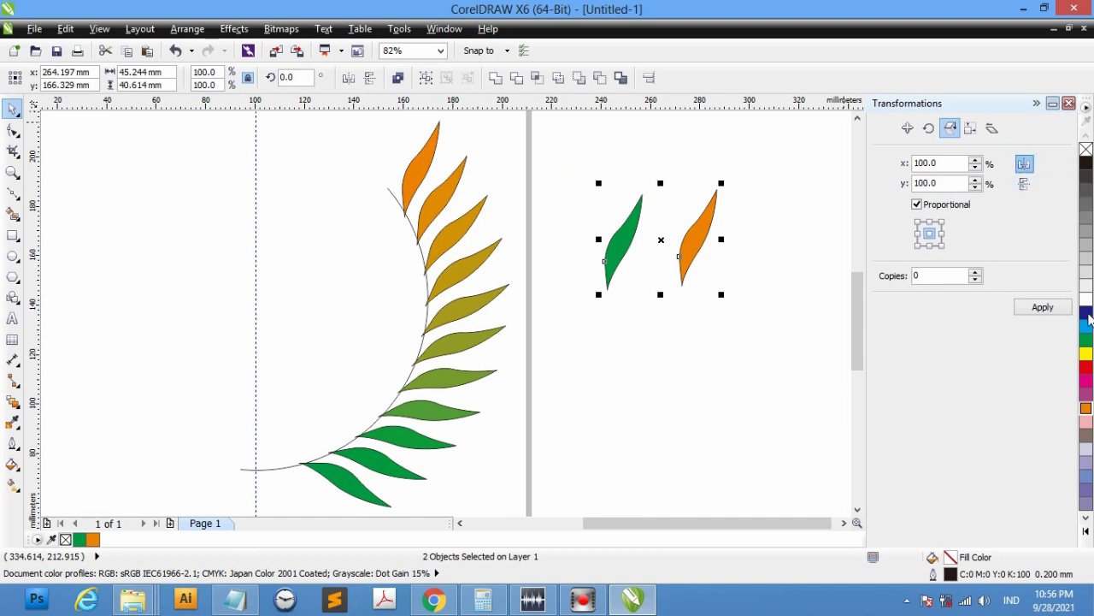
left_click(1042, 307)
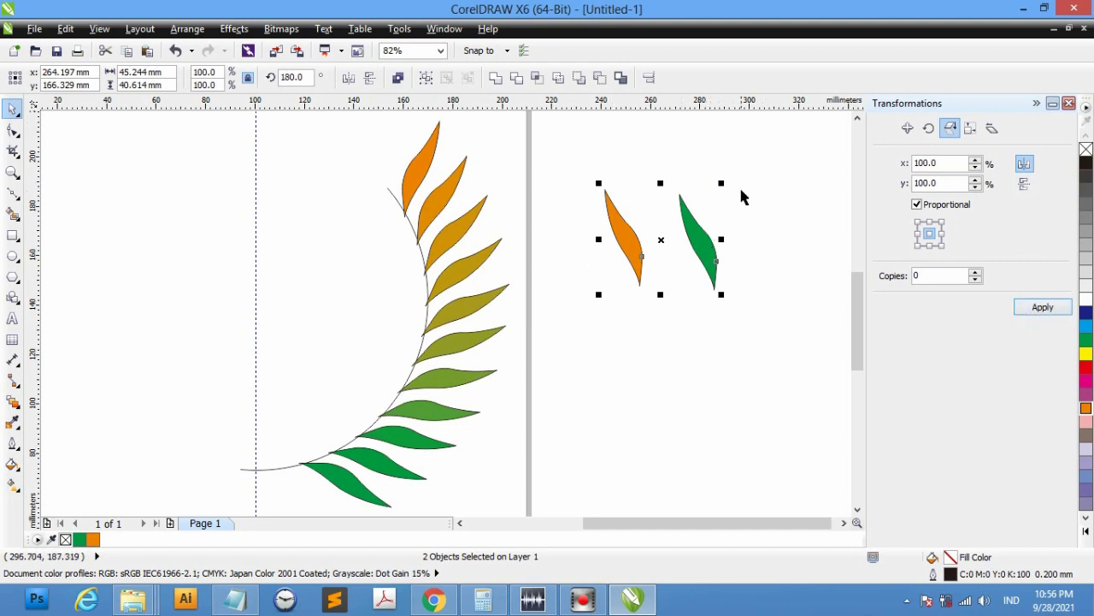
left_click(772, 239)
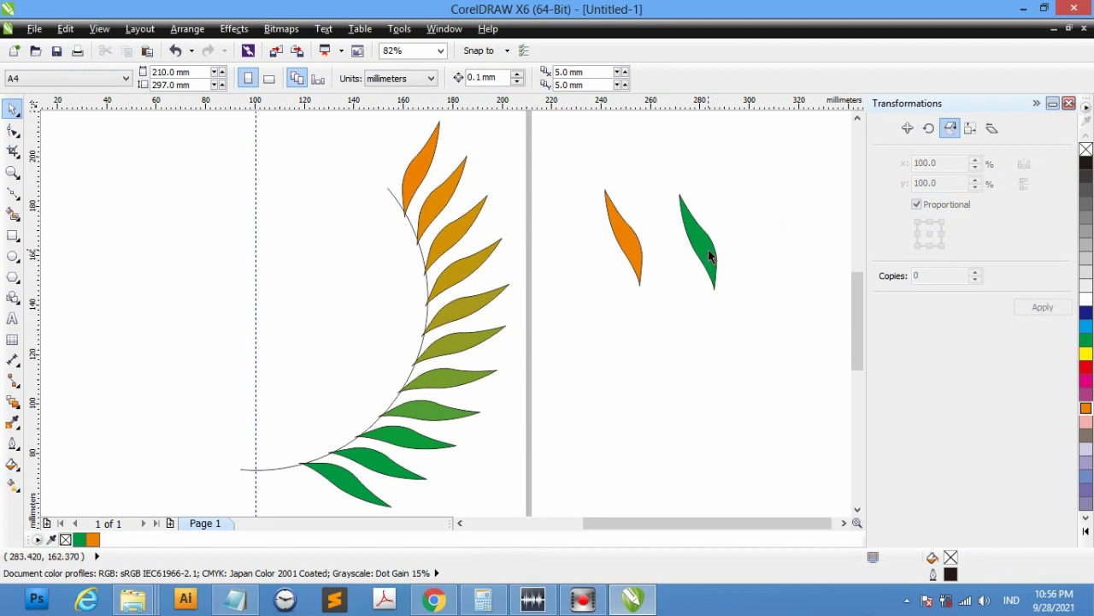
Swap the mirrored leaves' order, placing green near the page edge and orange farther out at about x = 275, y = 161 mm
left_click_drag(710, 257, 582, 257)
left_click(630, 238)
left_click_drag(663, 244, 694, 251)
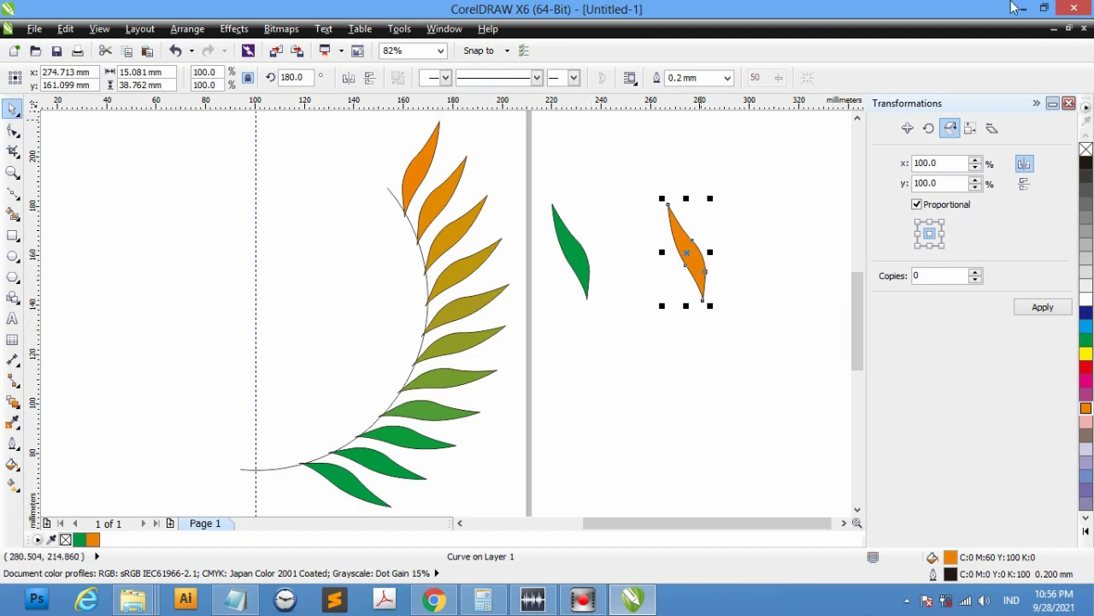
Create a blend from the mirrored green leaf to the mirrored orange leaf
left_click(13, 402)
left_click(94, 402)
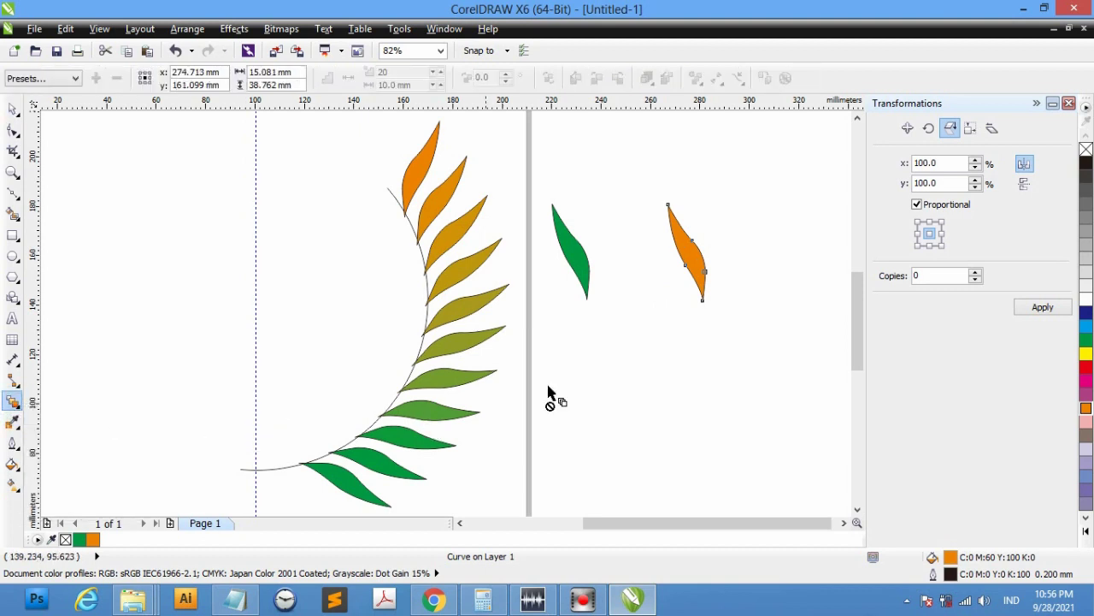
left_click_drag(571, 252, 690, 258)
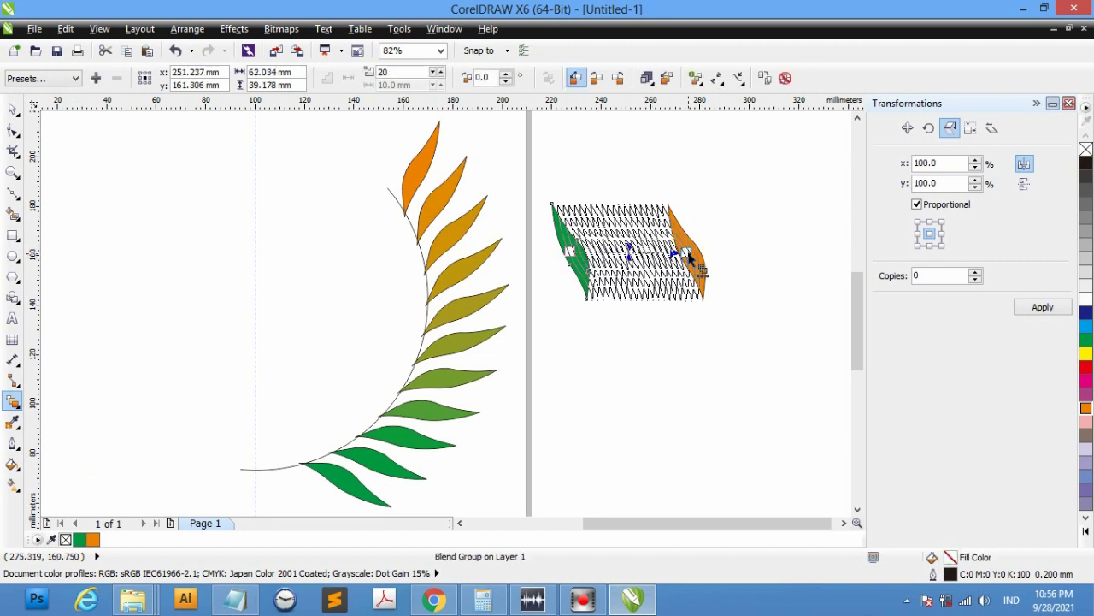
left_click_drag(689, 257, 687, 255)
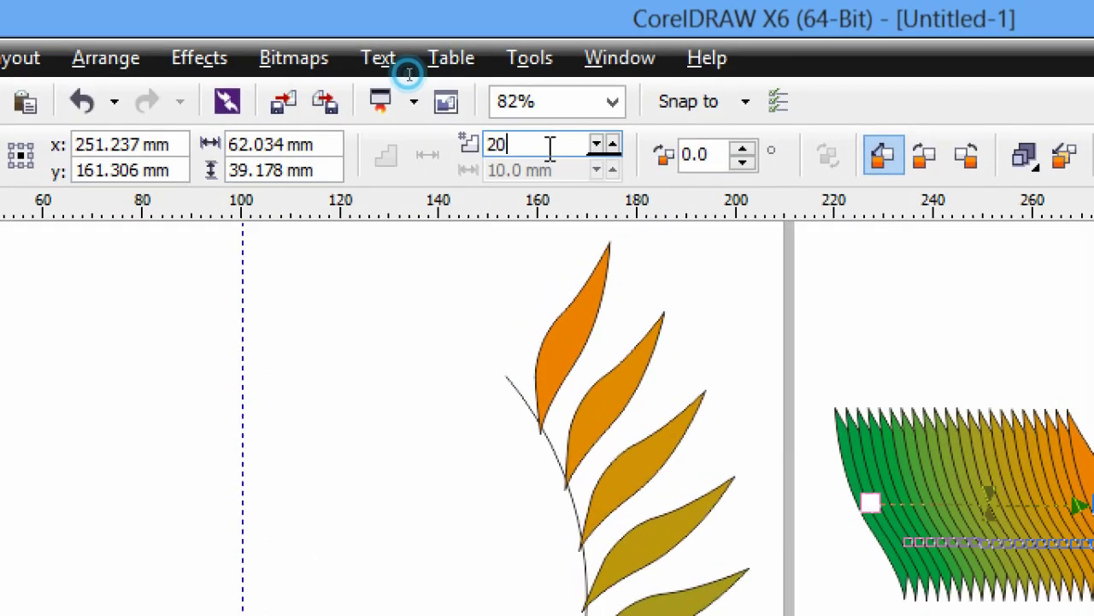
Set the mirrored leaf blend's number of steps to 9
left_click_drag(408, 74, 384, 74)
left_click_drag(501, 148, 468, 149)
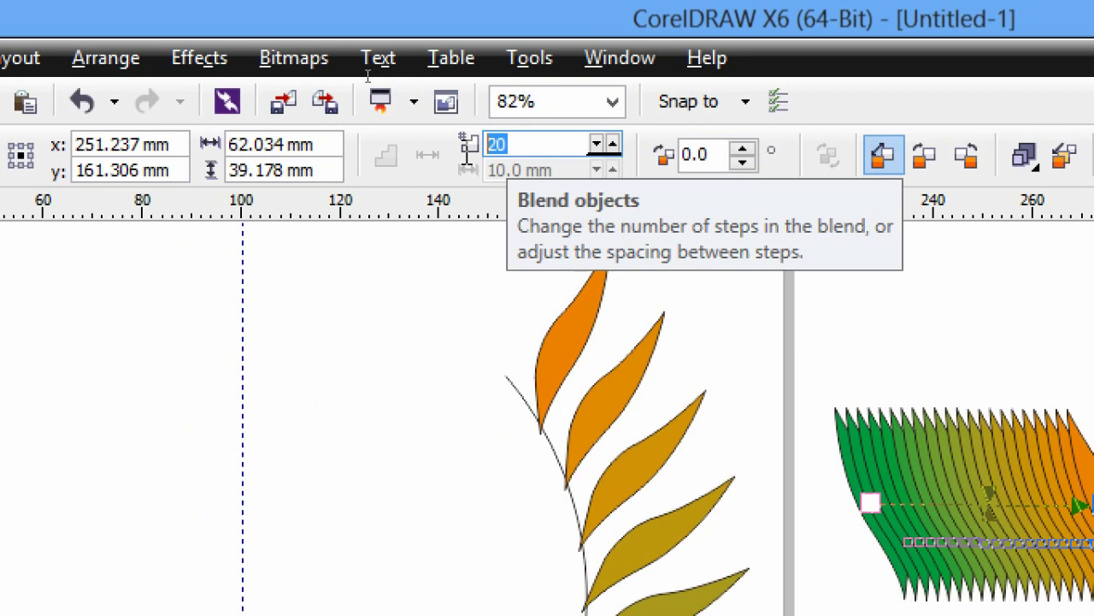
left_click_drag(494, 145, 611, 242)
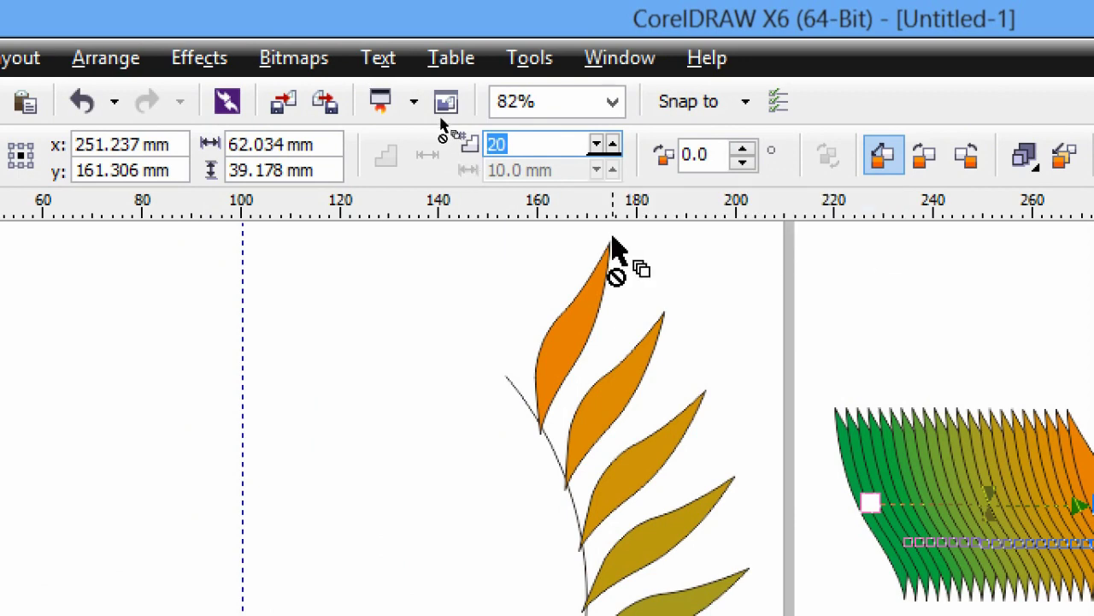
type("9")
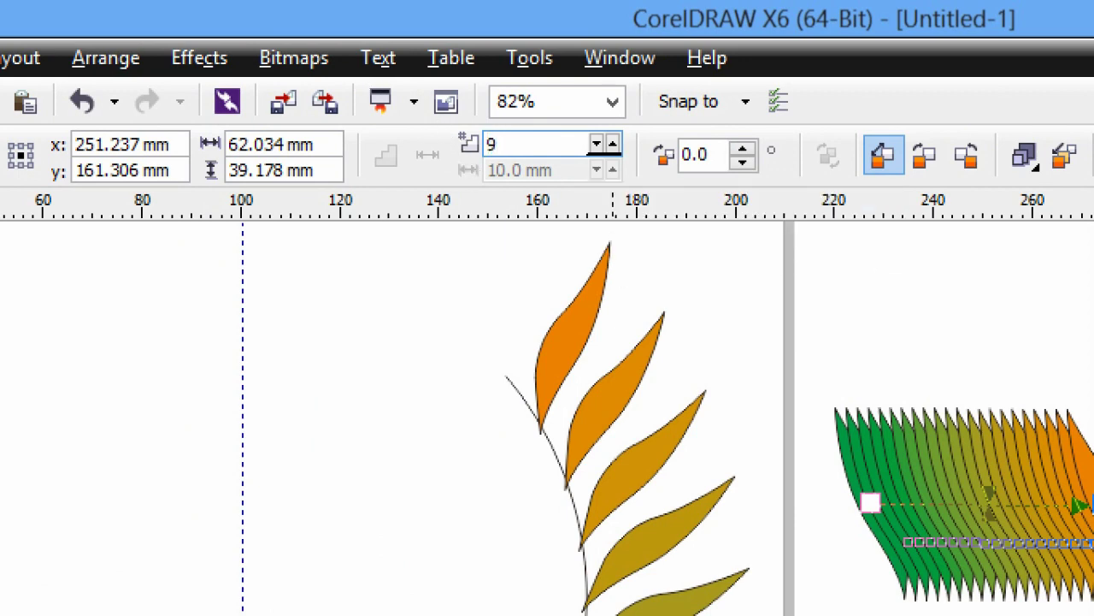
left_click_drag(492, 145, 647, 243)
key("Return")
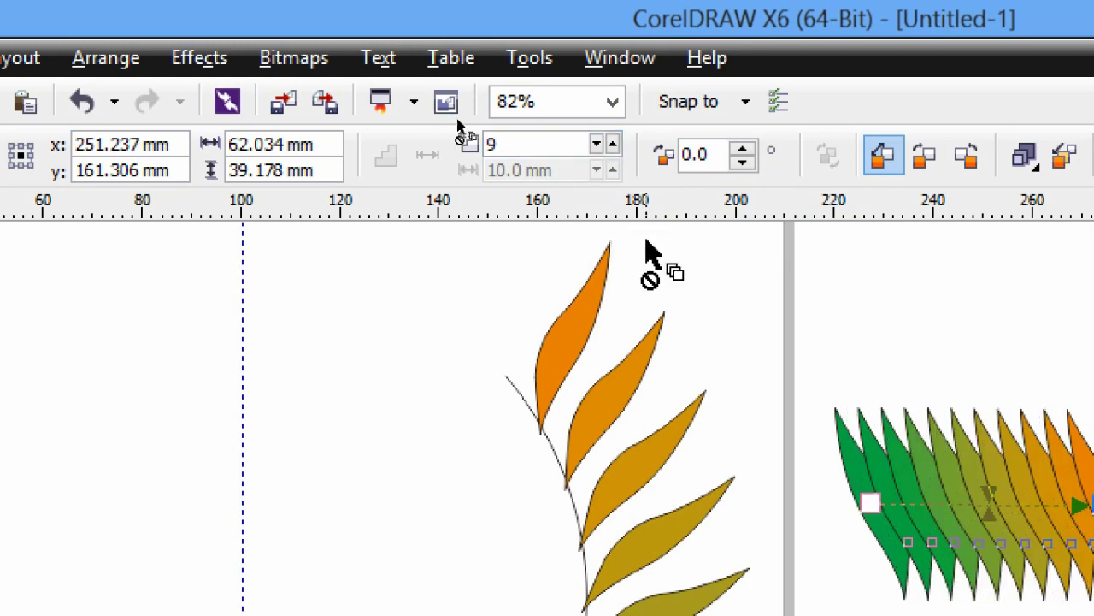
Attach the mirrored leaf blend to the existing arc by assigning that arc as its new path
left_click_drag(647, 244, 875, 230)
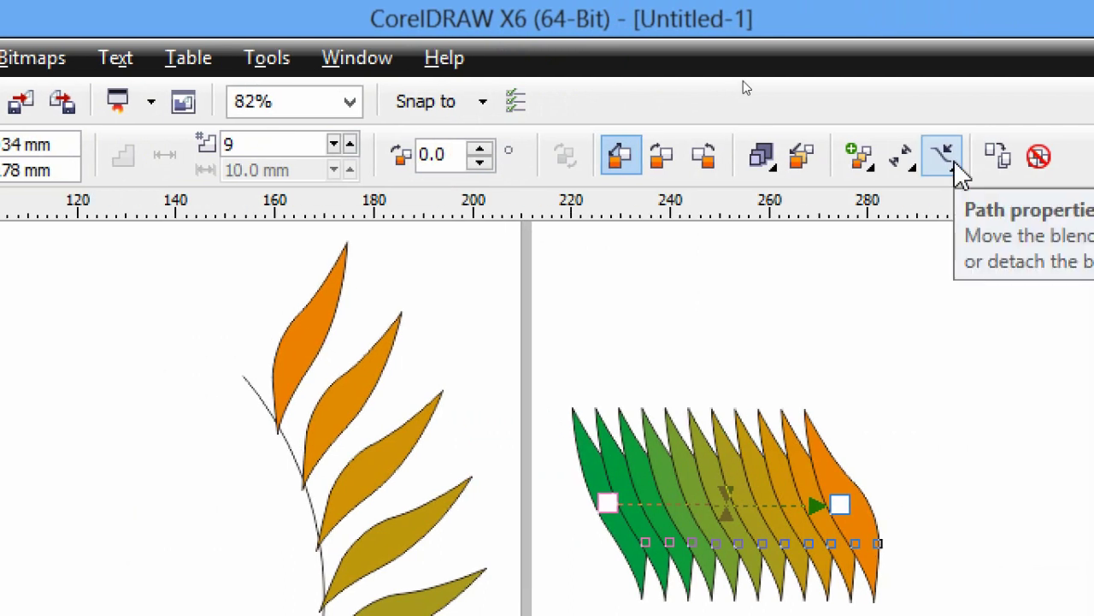
left_click(959, 168)
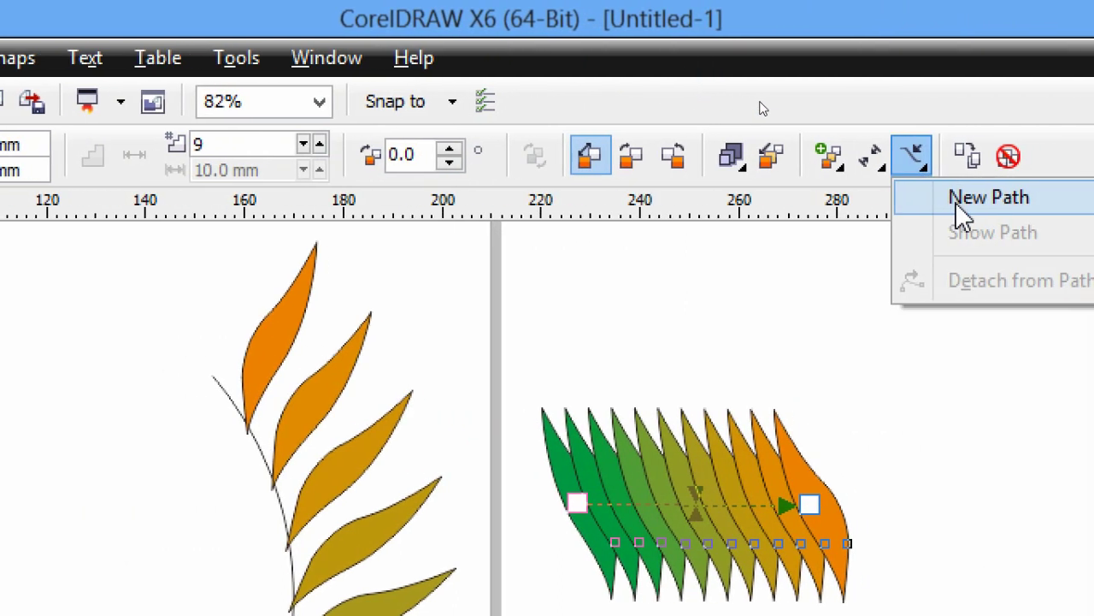
left_click(959, 210)
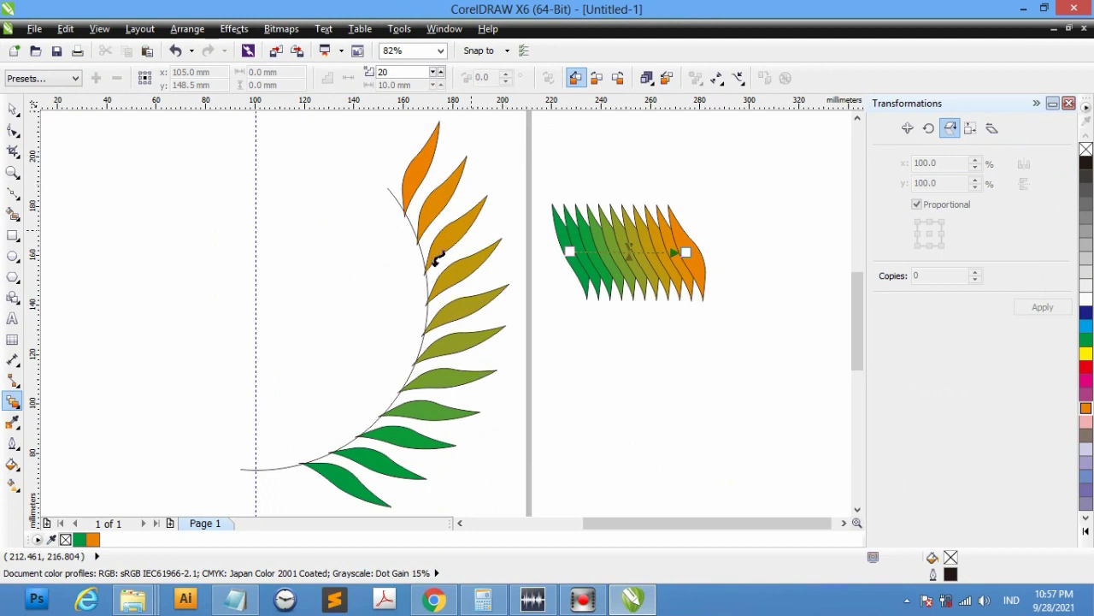
left_click(265, 467)
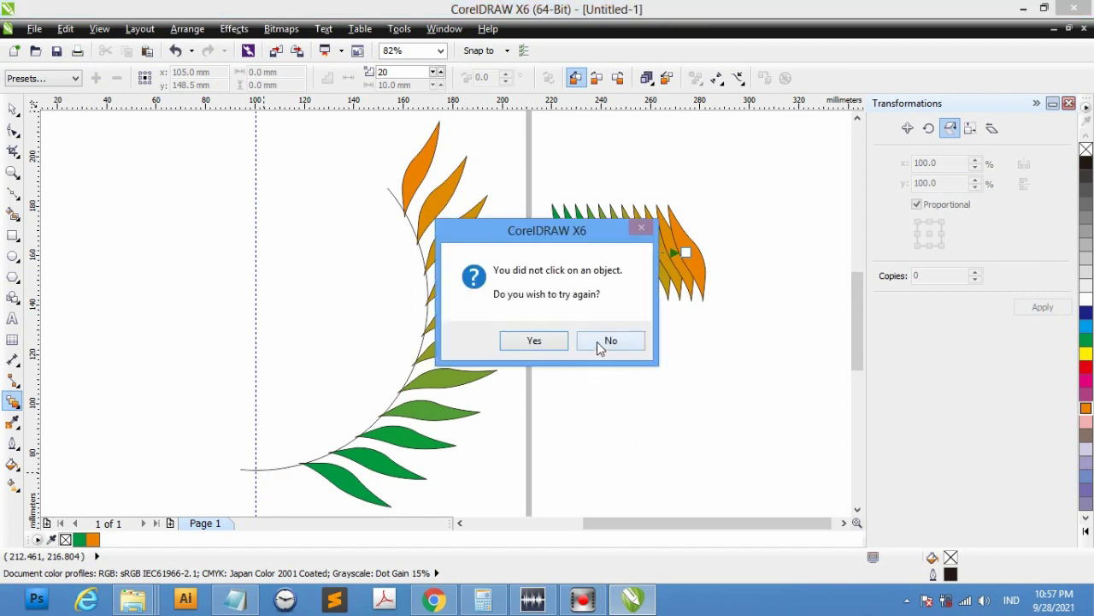
left_click(539, 340)
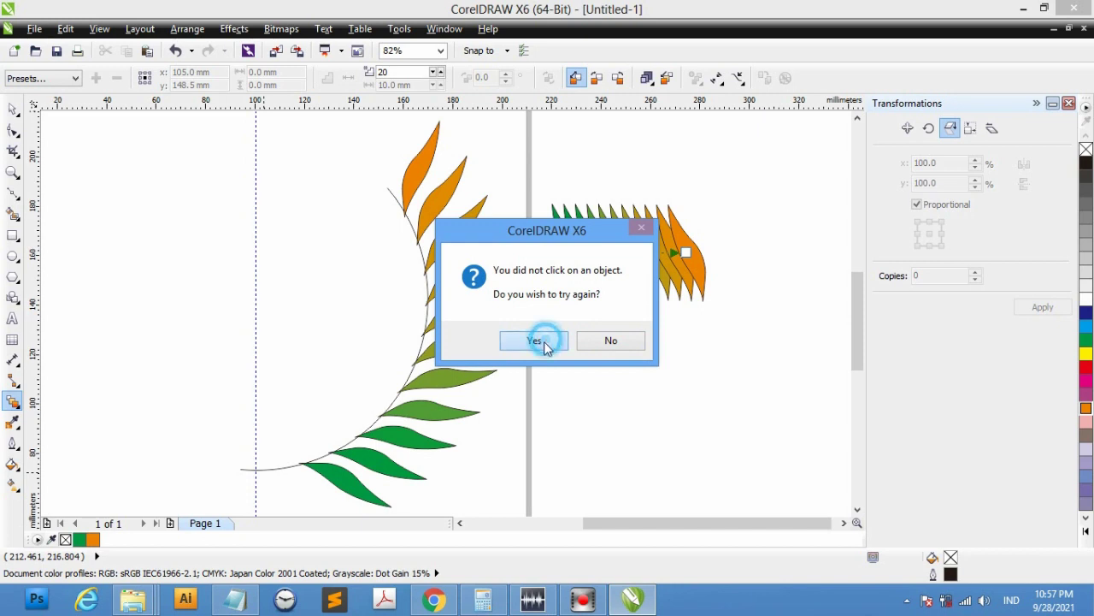
left_click(278, 462)
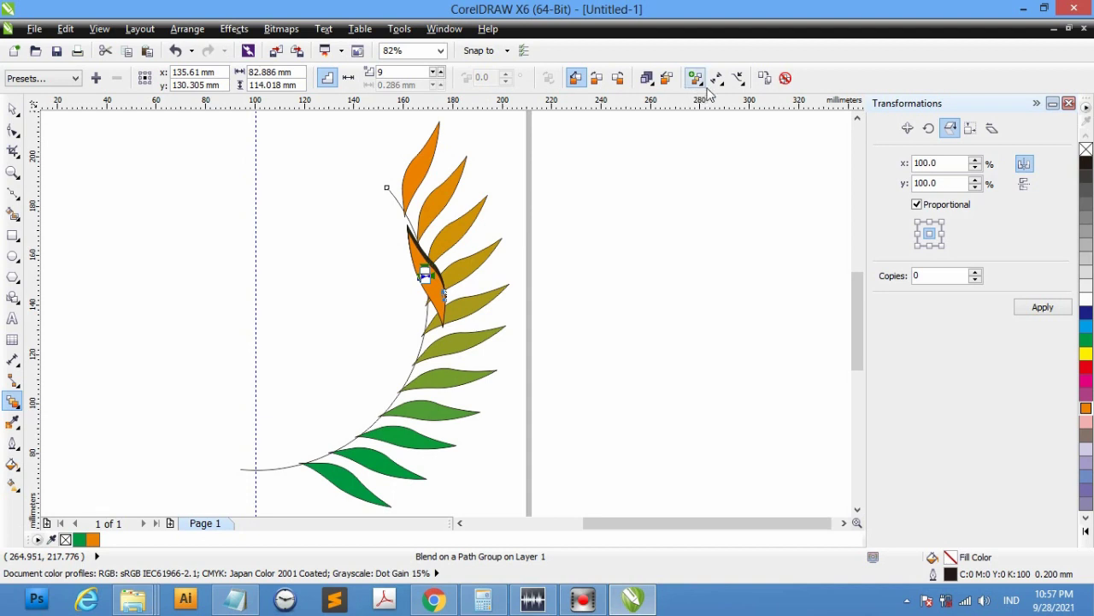
Select the mirrored blend's green start leaf through Show Start and move it to the arc's lower end, at about x = 116, y = 75 mm
left_click(716, 79)
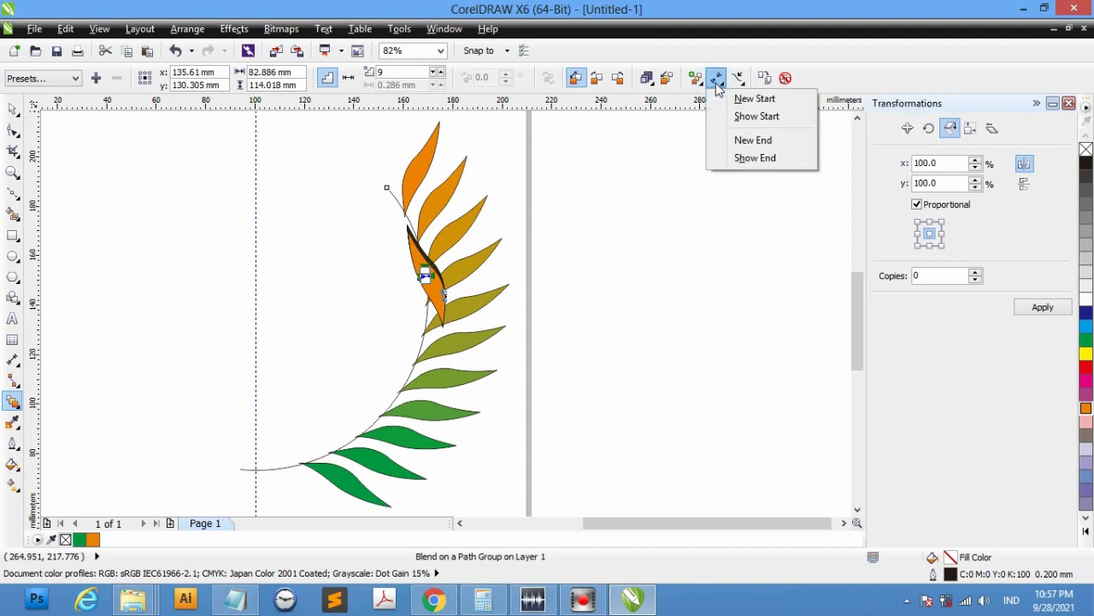
left_click(746, 117)
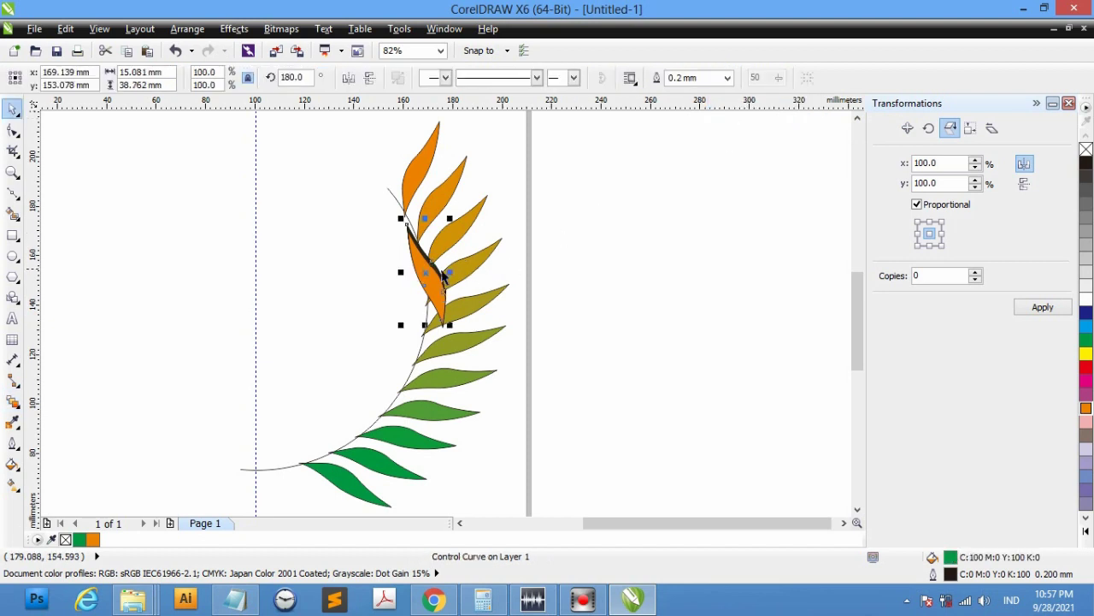
left_click_drag(425, 278, 283, 421)
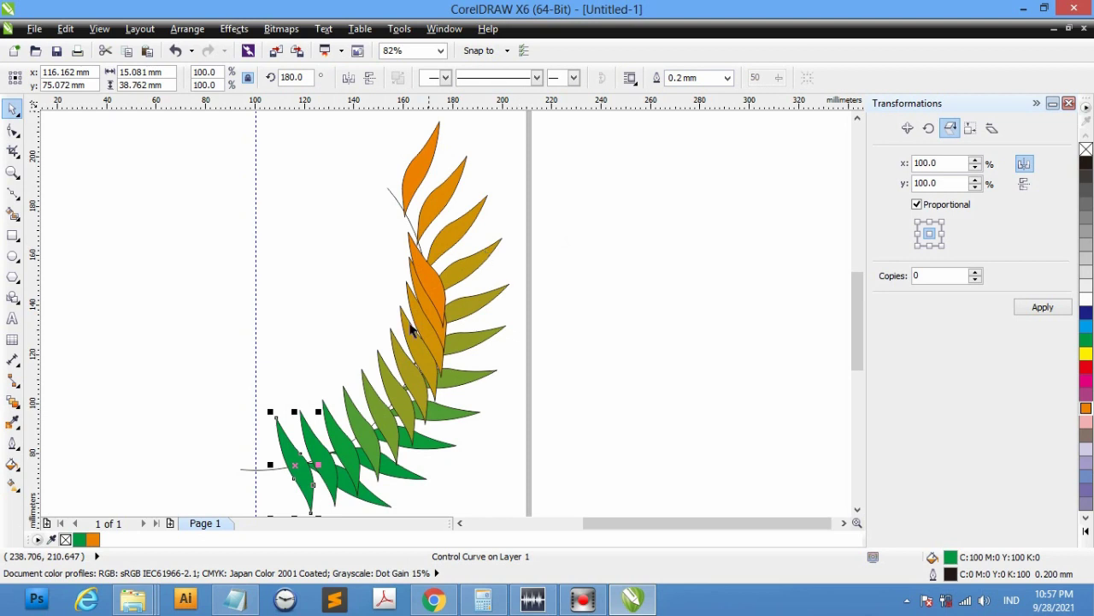
Examine the branch's selectable parts: the arc path, the whole compound object and the original leaf blend on its own
left_click(394, 363)
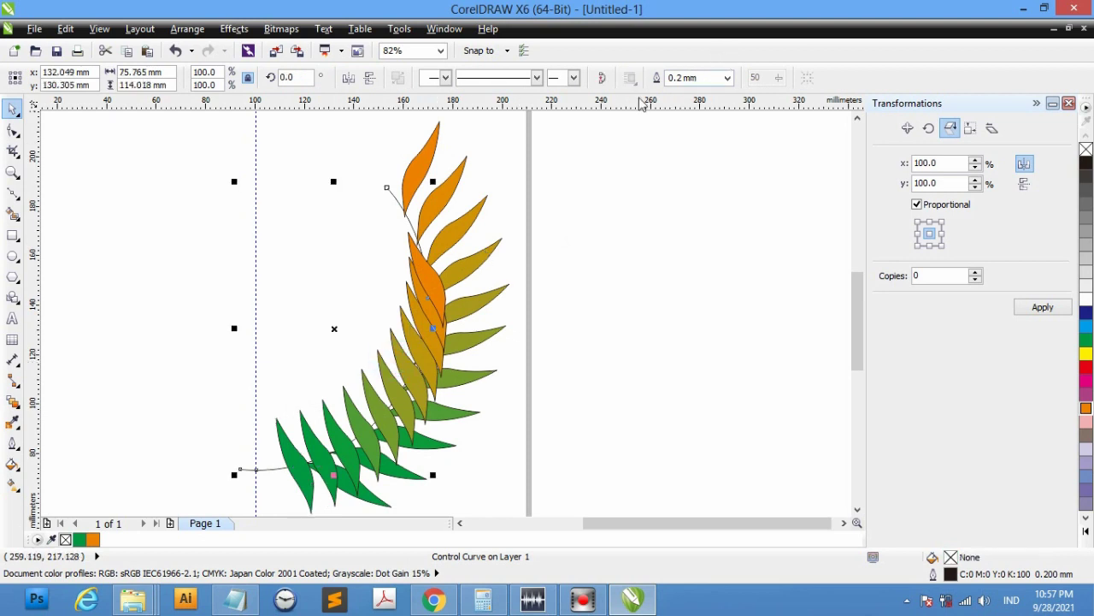
left_click(169, 252)
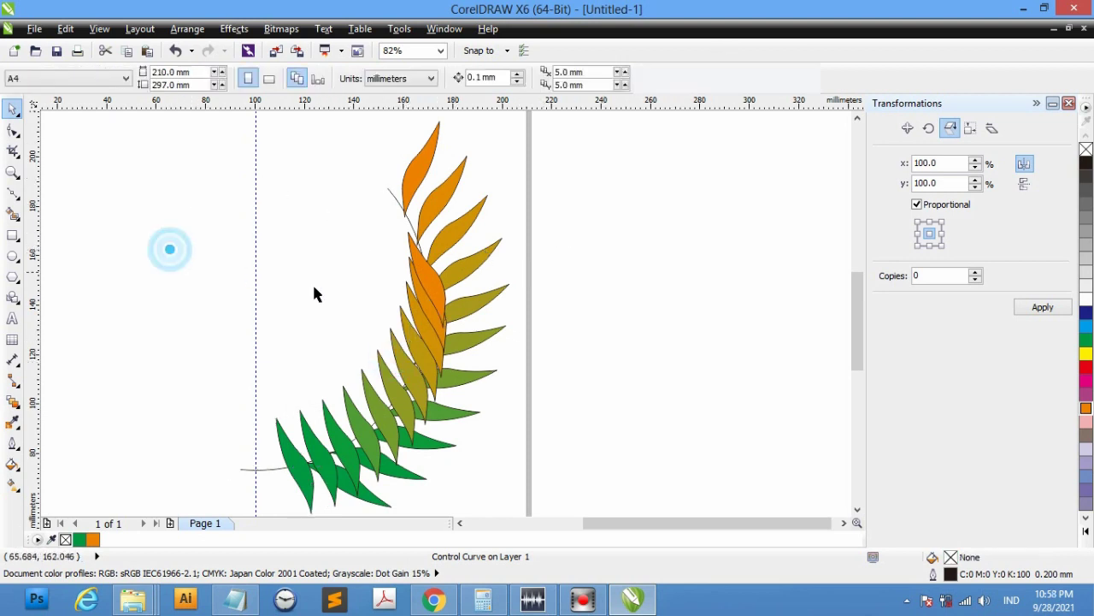
left_click(600, 316)
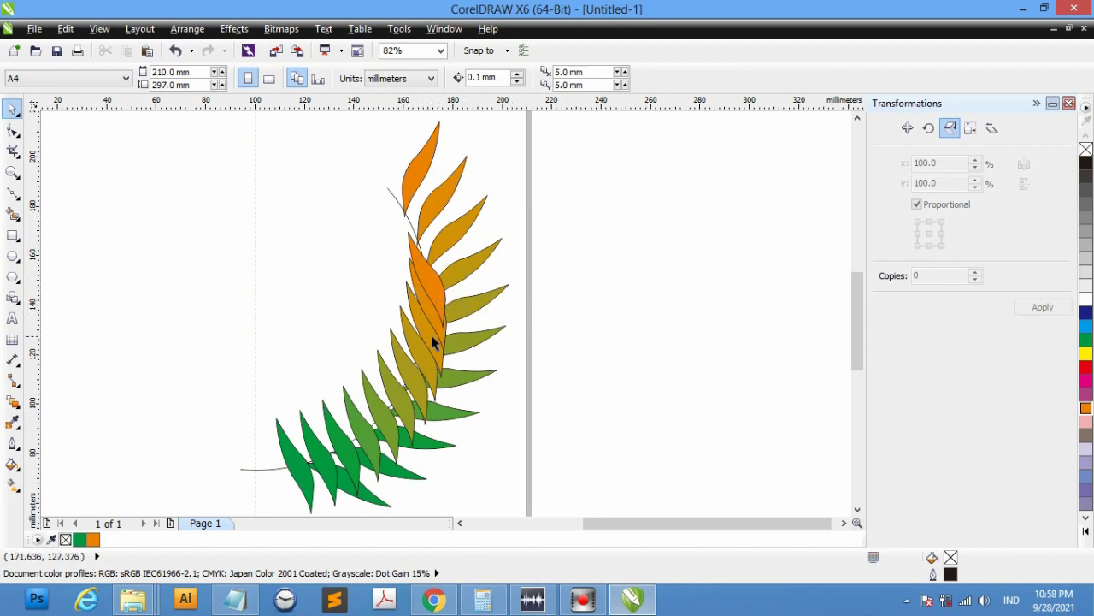
left_click(427, 367)
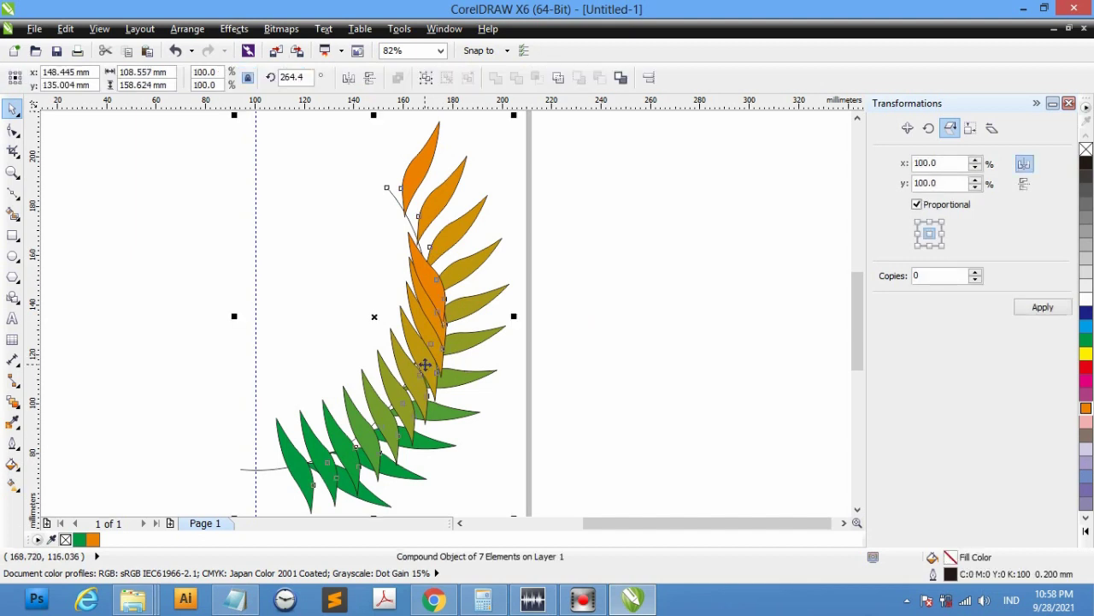
left_click(400, 338)
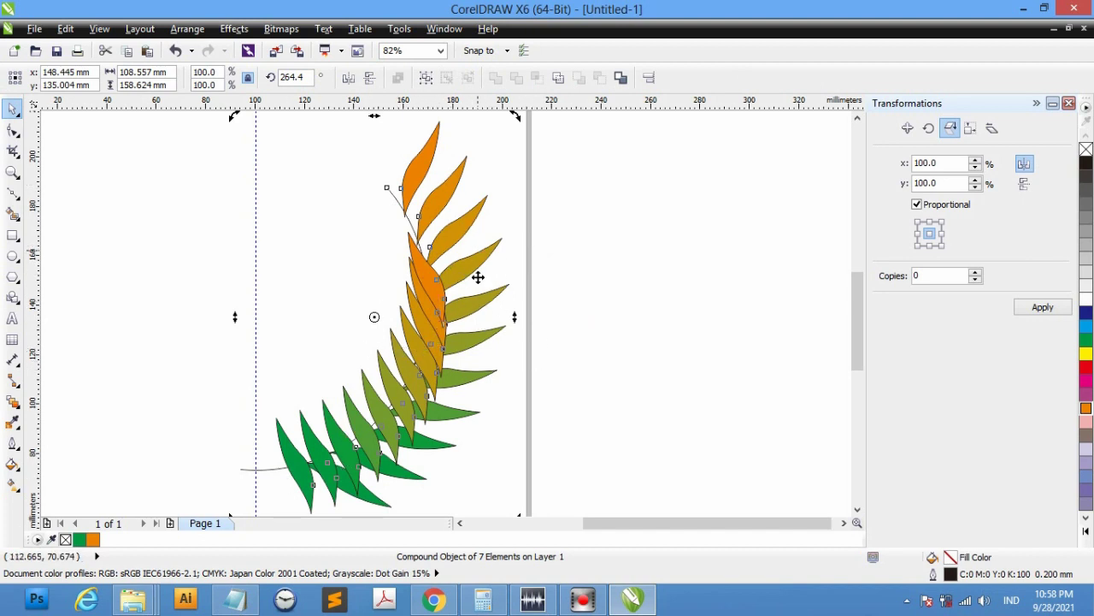
left_click(614, 224)
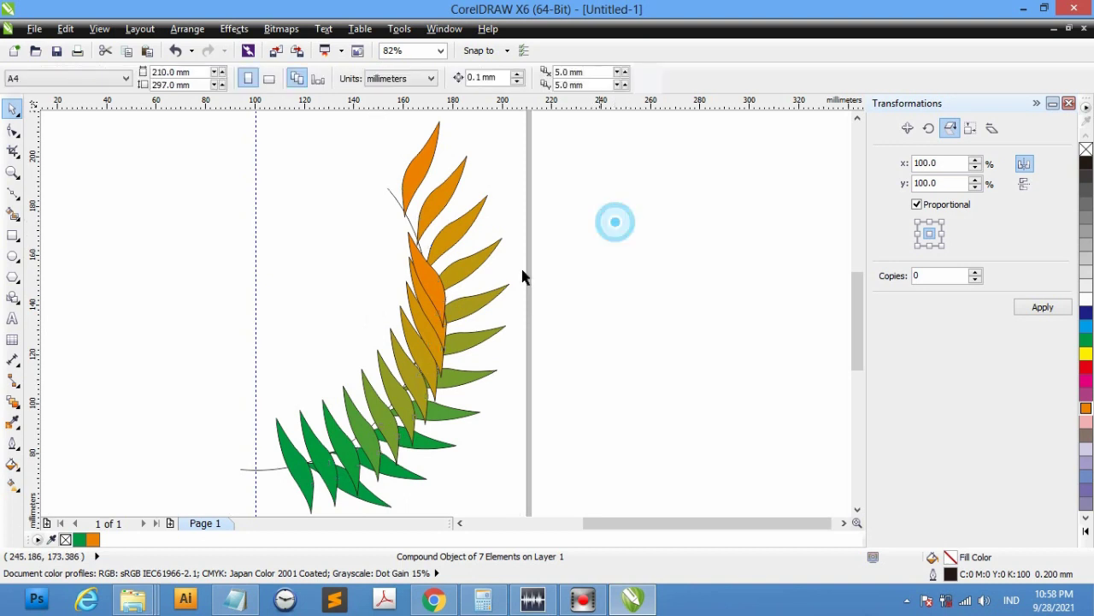
left_click(309, 428)
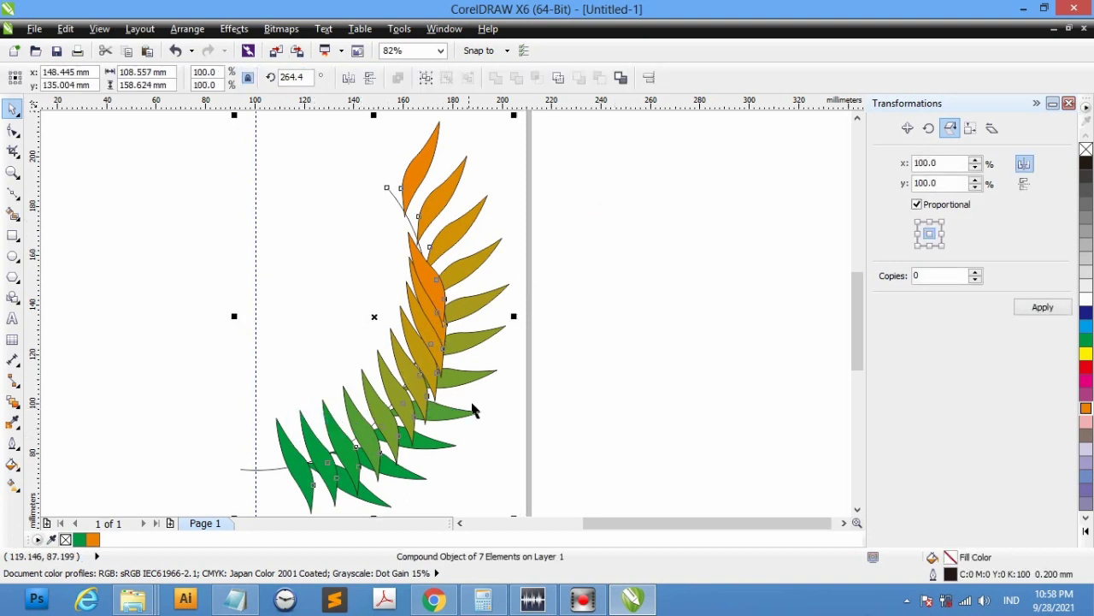
left_click(669, 246)
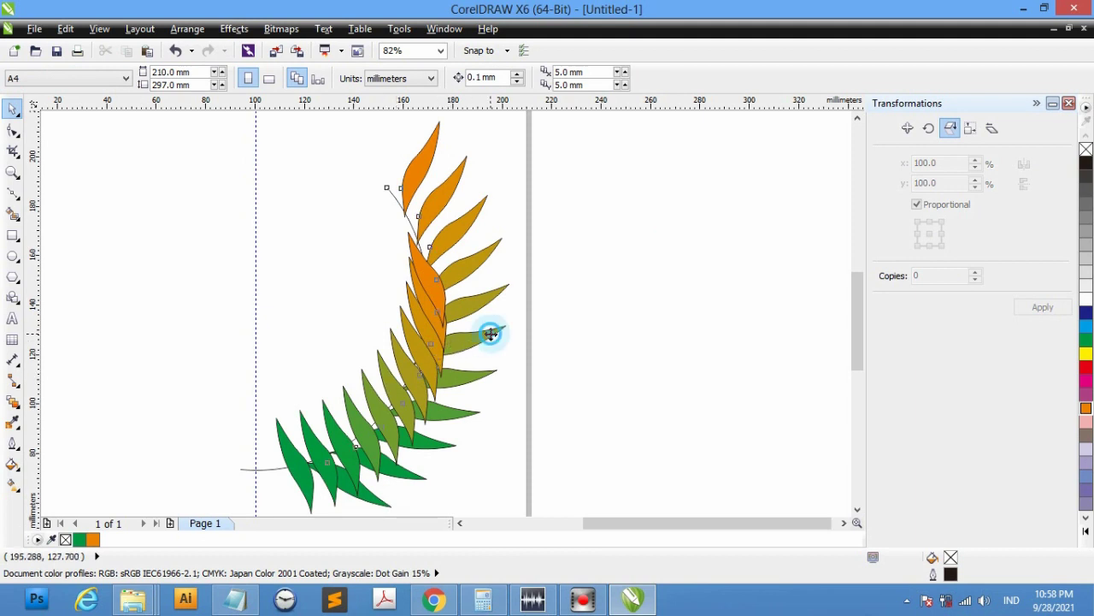
left_click(492, 343)
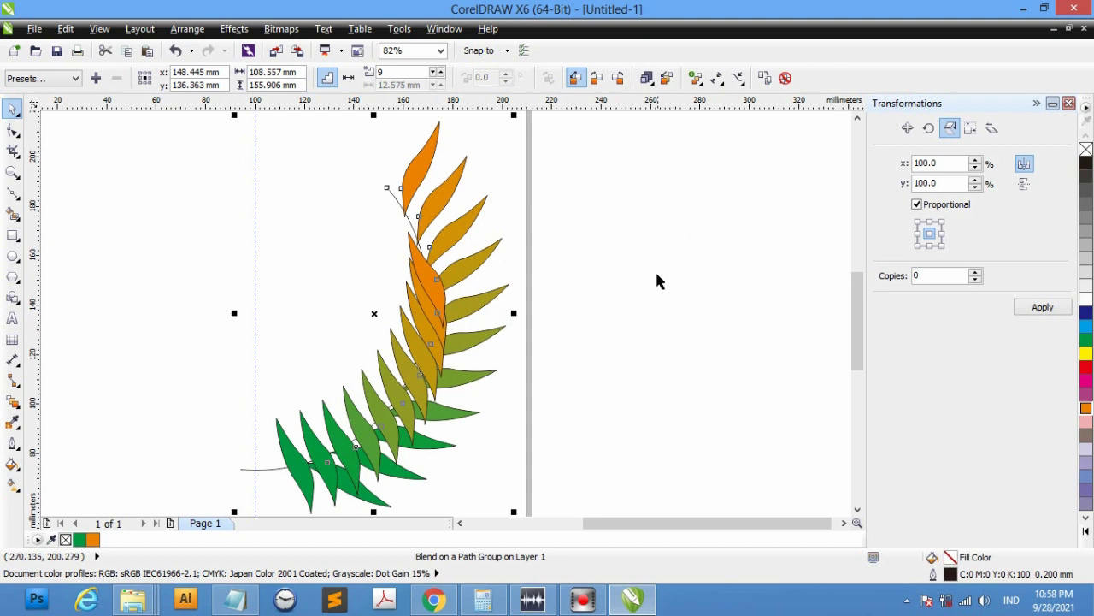
left_click(680, 289)
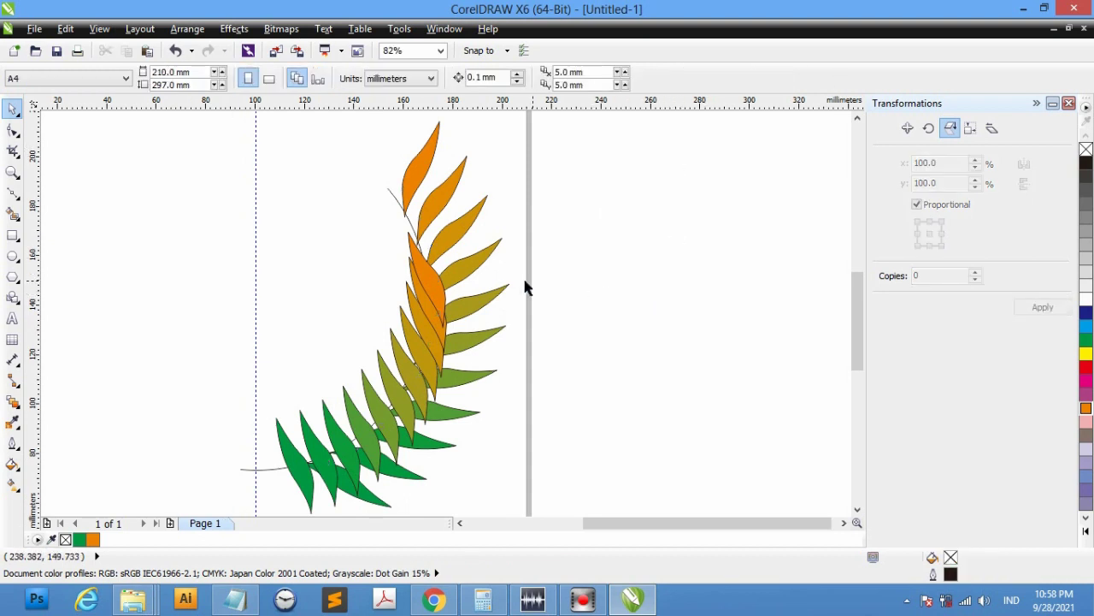
Select the mirrored blend's orange end leaf through Show End and move it to the arc's upper end, at about x = 154, y = 187 mm
left_click(382, 370)
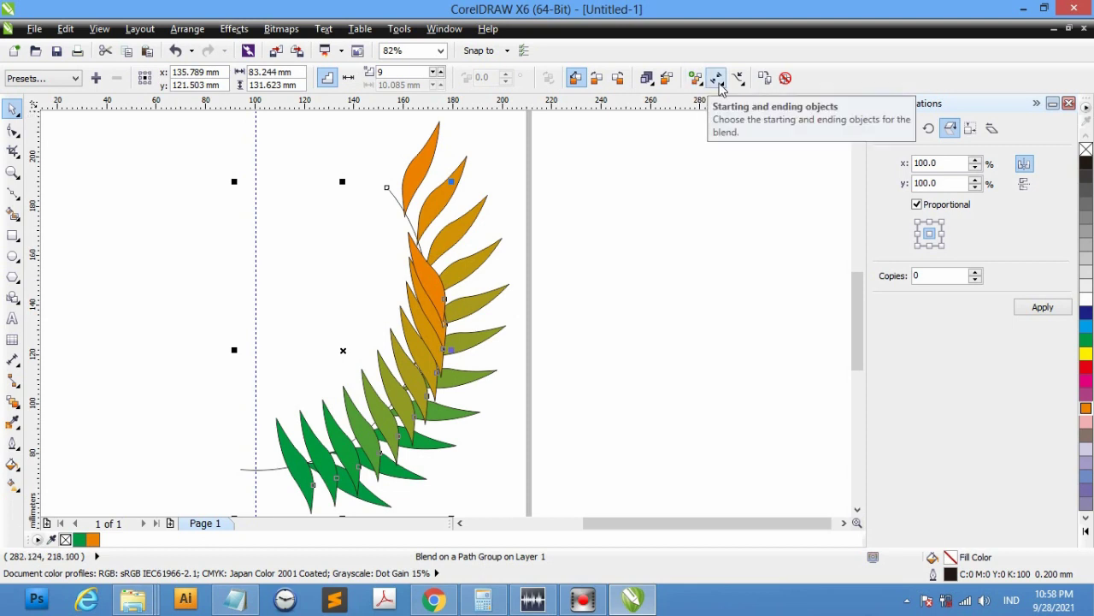
left_click(719, 82)
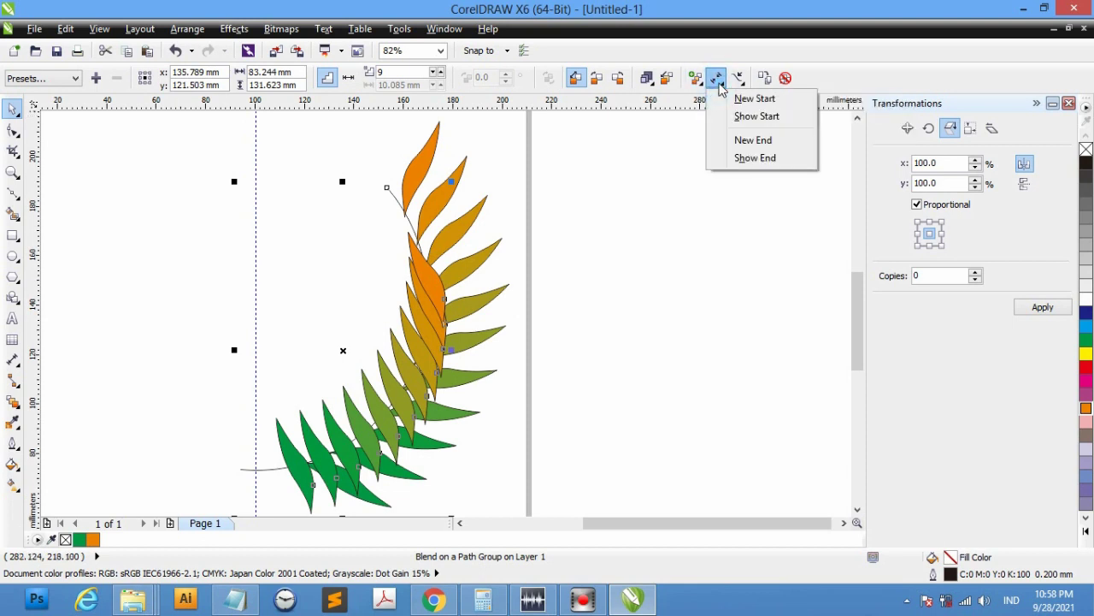
left_click(752, 158)
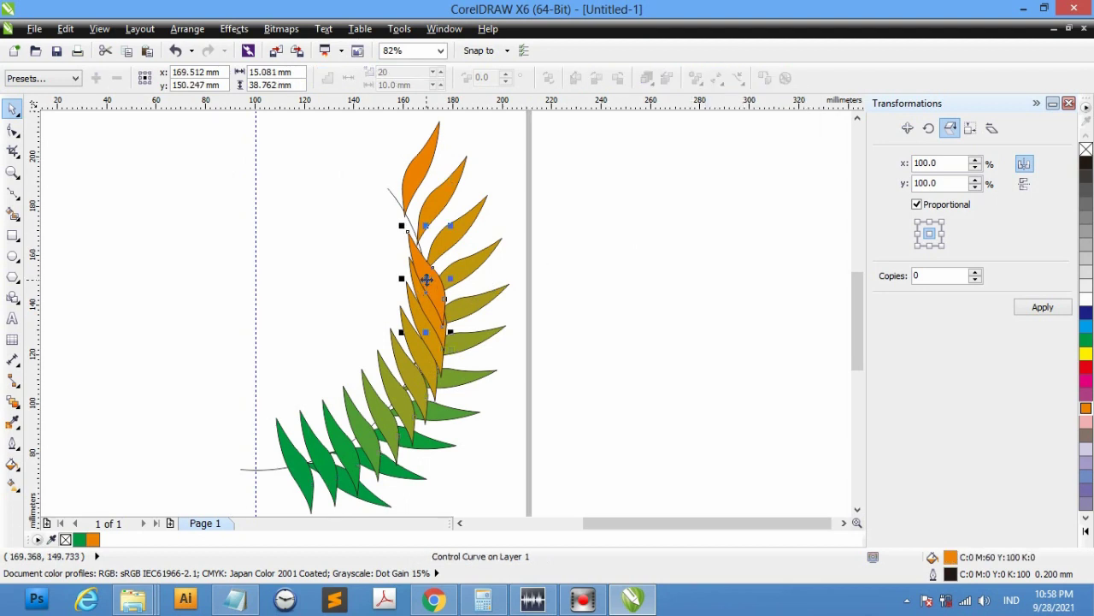
left_click_drag(427, 221, 403, 175)
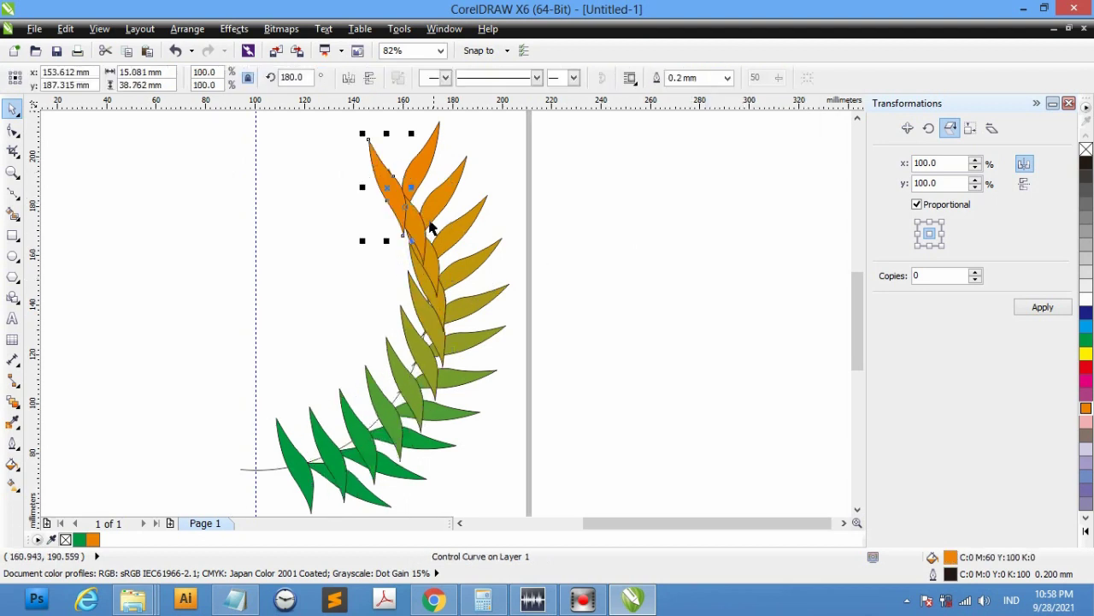
Shift the mirrored green start leaf's rotation centre to its base tip and set that tip on the arc beside the first green leaf's base
scroll(390, 185, "up", 2)
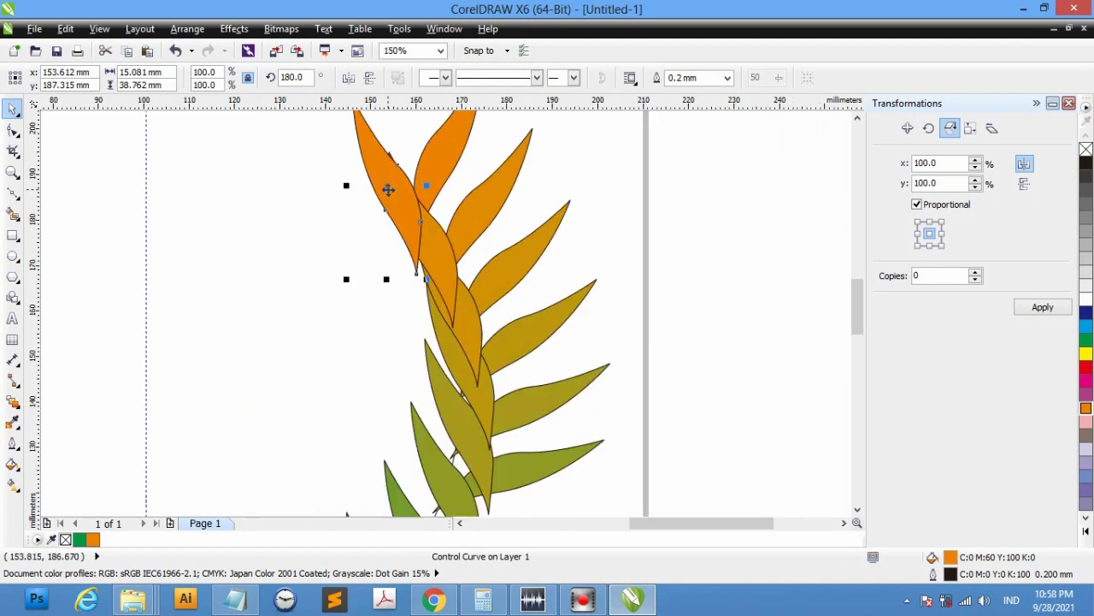
scroll(413, 197, "up", 1)
scroll(418, 202, "down", 2)
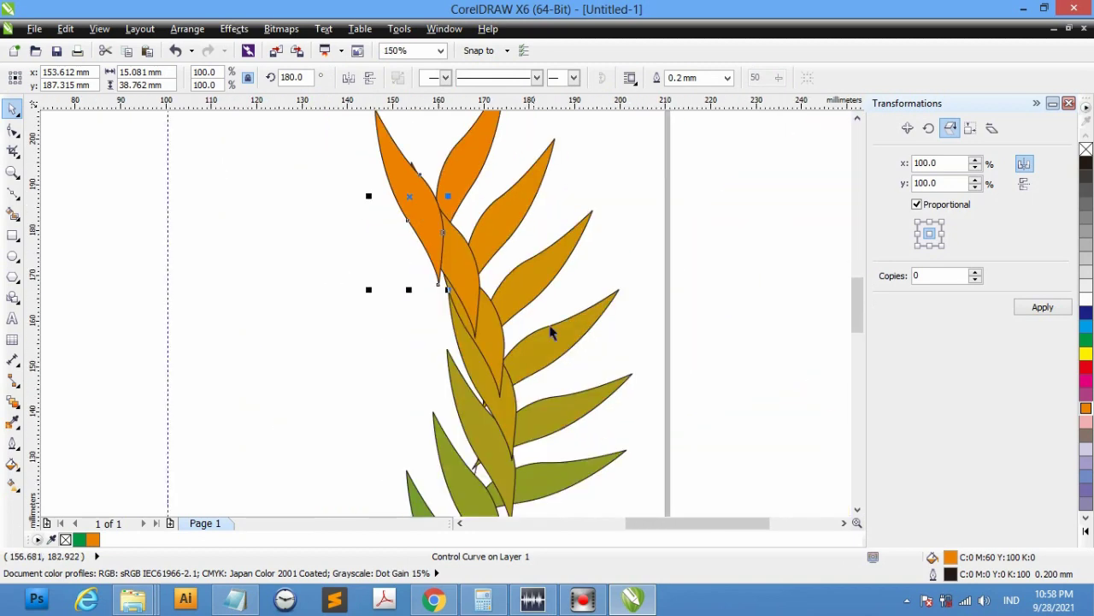
scroll(511, 280, "down", 2)
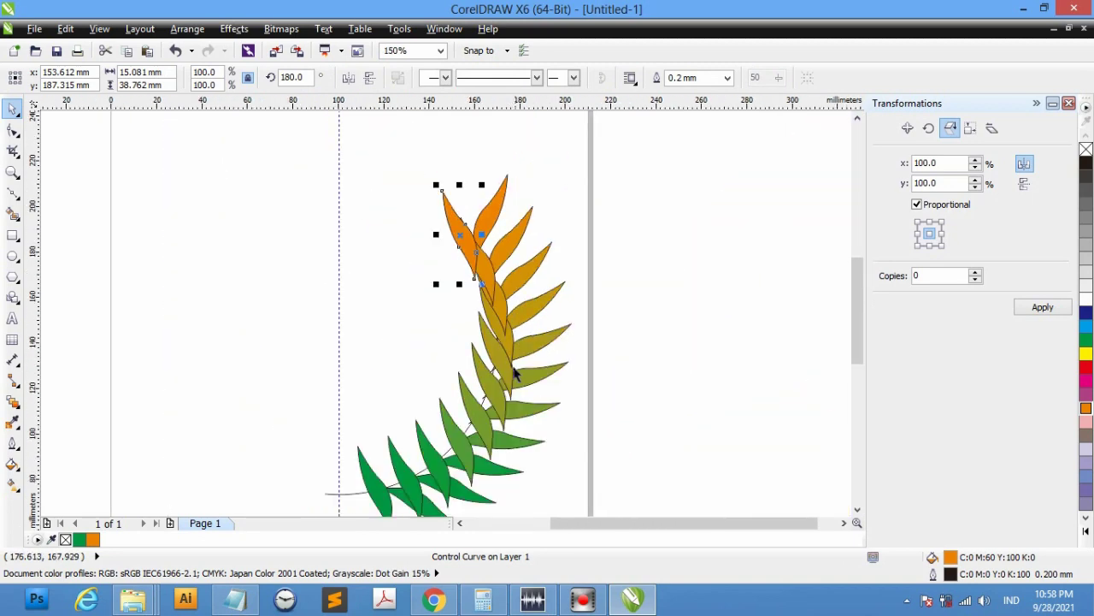
scroll(359, 491, "up", 1)
left_click(363, 488)
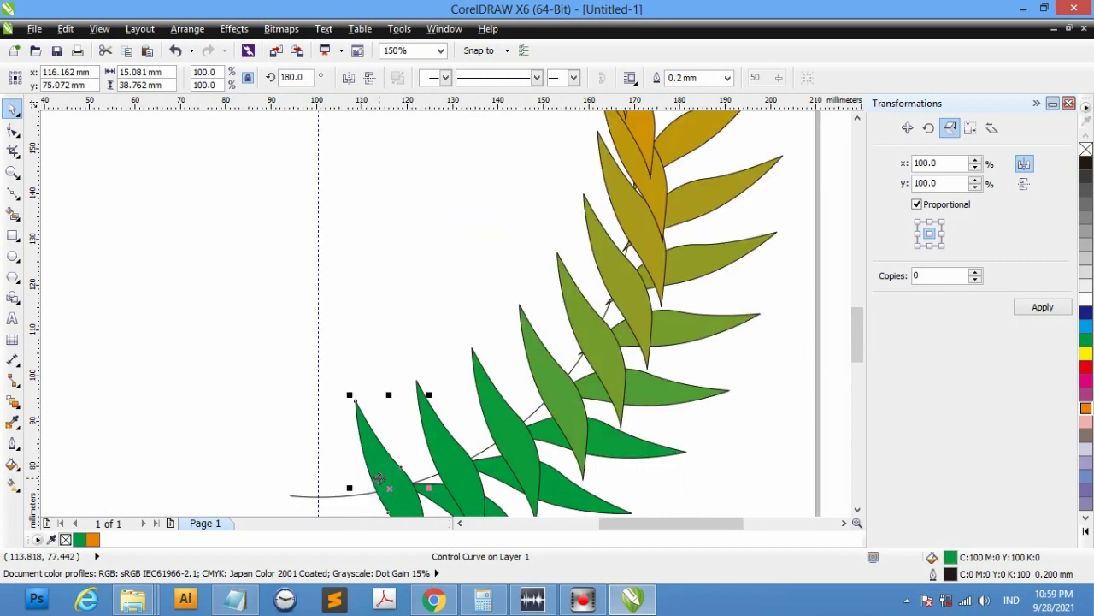
scroll(376, 478, "up", 2)
left_click_drag(857, 346, 857, 359)
left_click(414, 312)
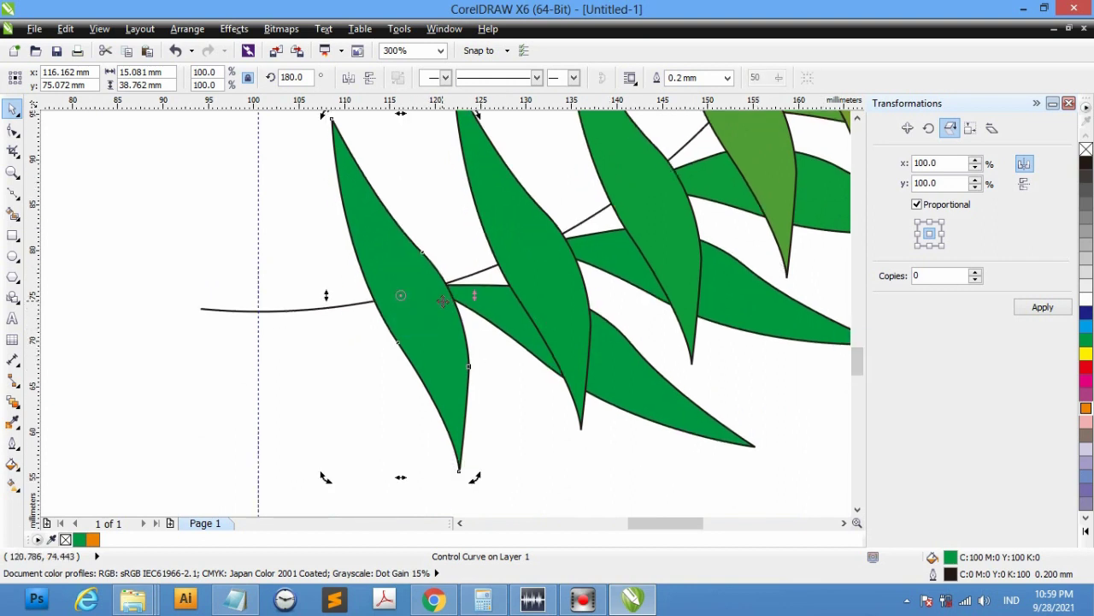
double_click(417, 324)
left_click_drag(400, 295, 460, 453)
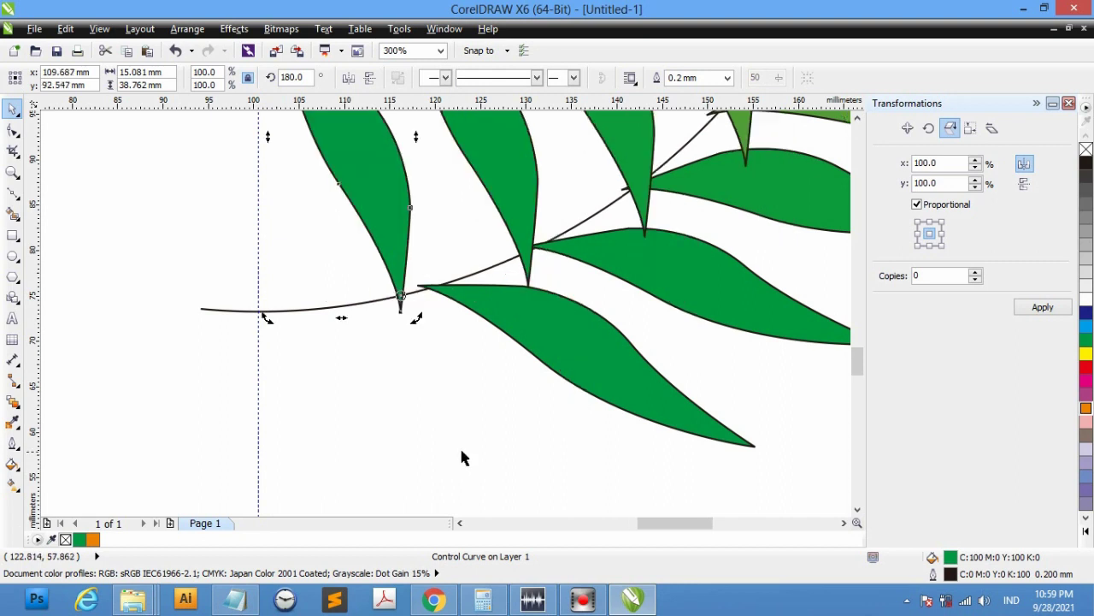
left_click_drag(393, 221, 414, 221)
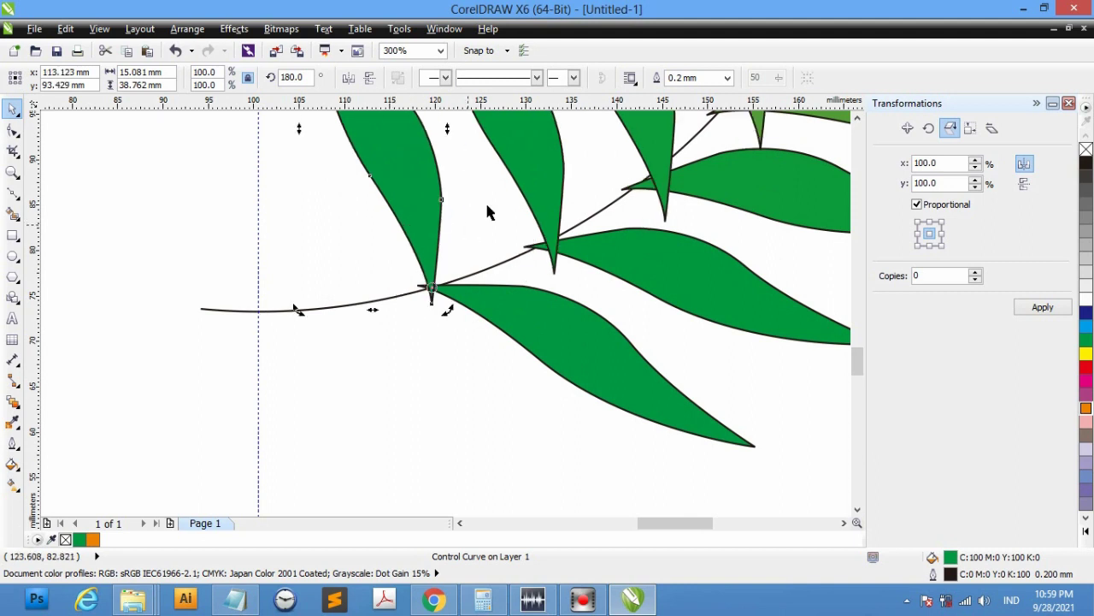
Shift the mirrored orange end leaf's rotation centre to its base so the leaf sits at about x = 147, y = 205 mm
key("F4")
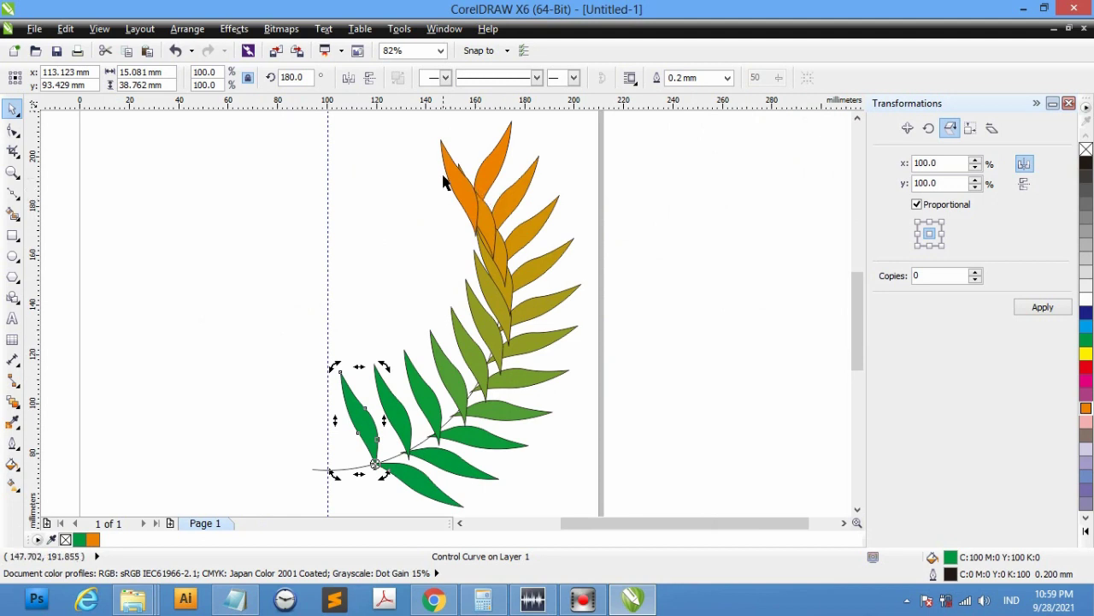
scroll(445, 177, "up", 2)
scroll(464, 166, "up", 2)
left_click(481, 180)
left_click(491, 230)
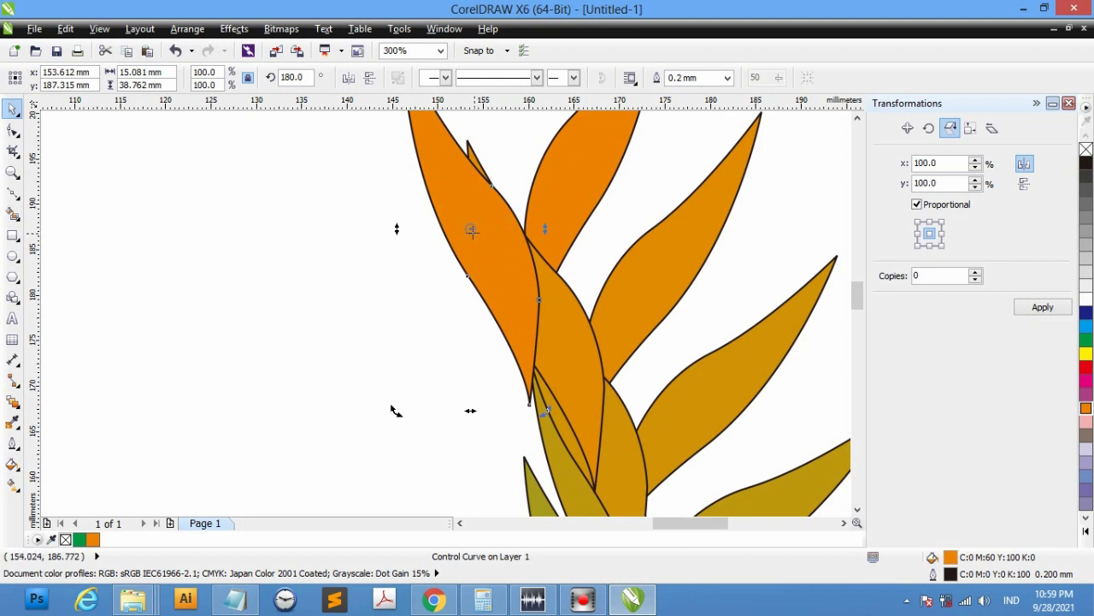
left_click_drag(472, 228, 530, 392)
key("ctrl+z")
scroll(555, 287, "down", 2)
scroll(555, 287, "down", 3)
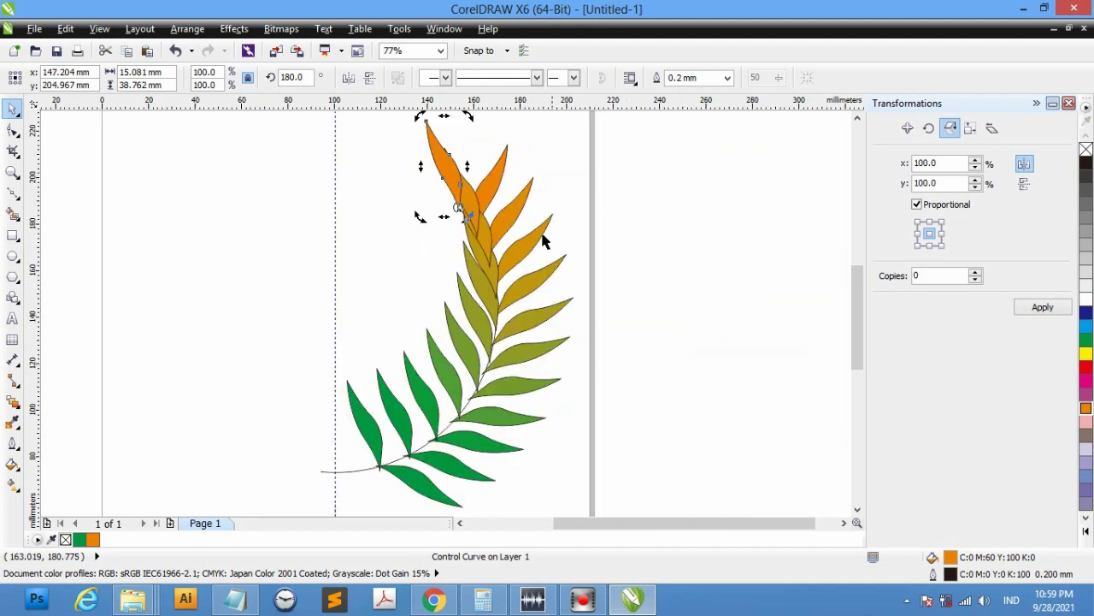
Rotate the mirrored orange end leaf outward to about 229.8° and move its base onto the arc, at about x = 143, y = 184 mm
left_click_drag(417, 117, 380, 180)
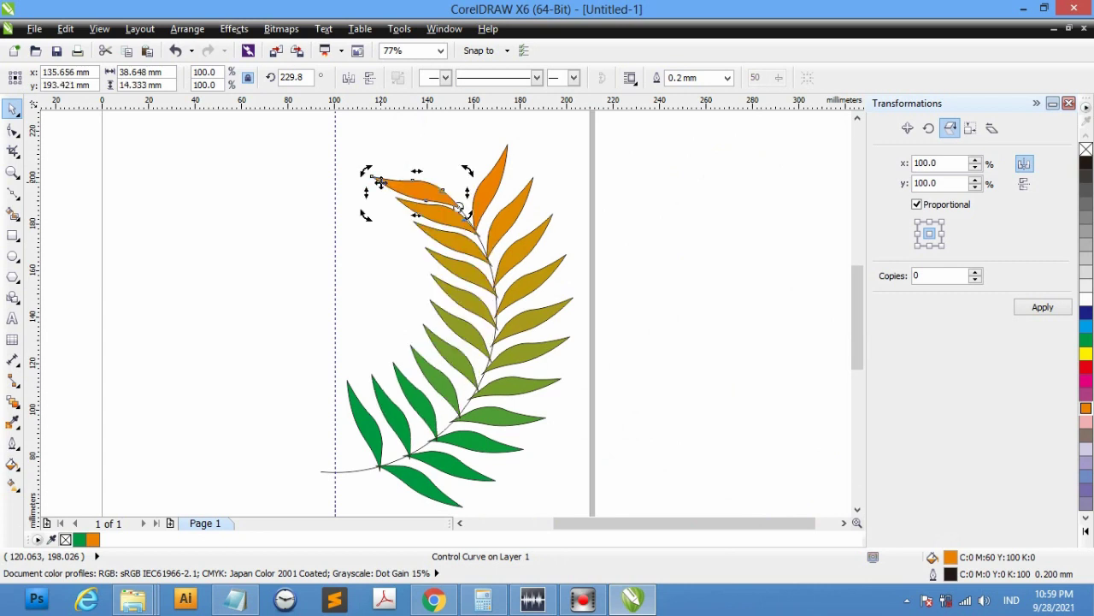
left_click_drag(417, 192, 494, 220)
left_click(431, 188)
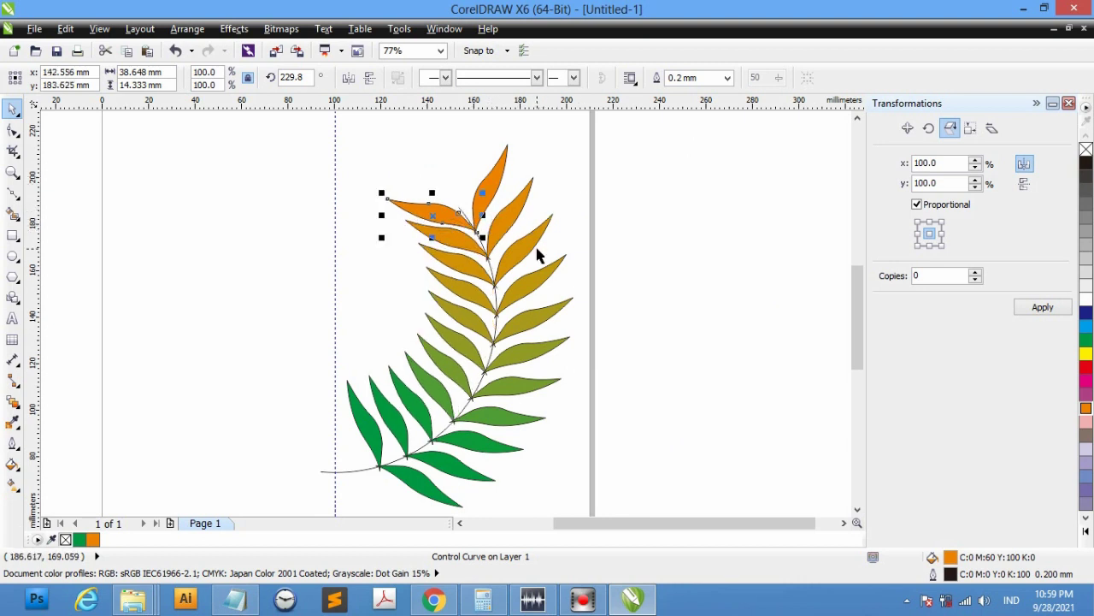
Rotate the unmirrored blend's orange end leaf inward to about 13.7° and shrink it to about 62.3%
left_click(433, 219)
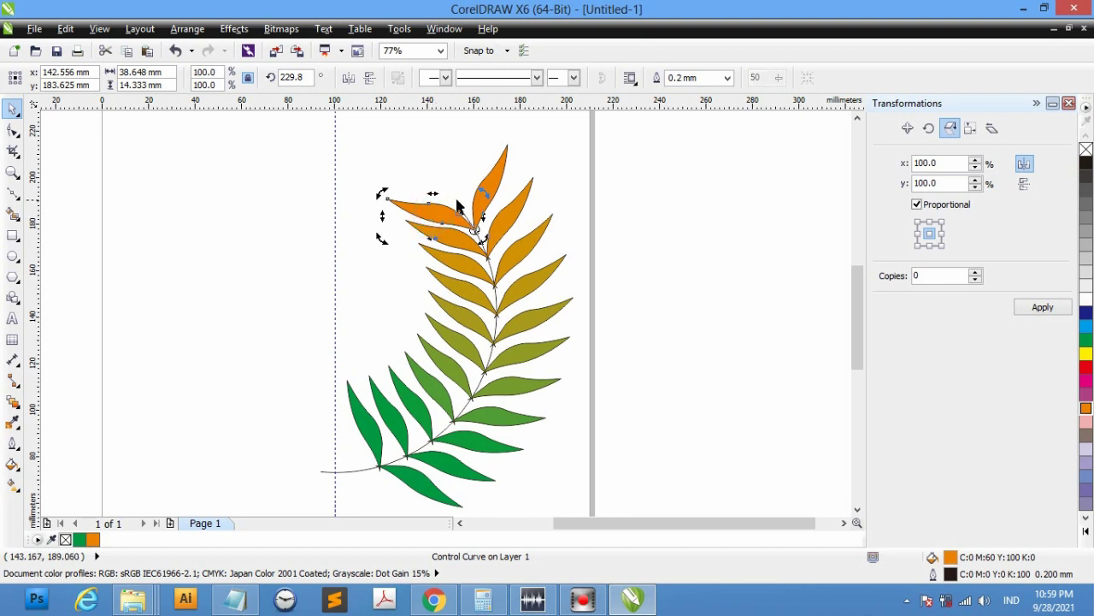
left_click(501, 159)
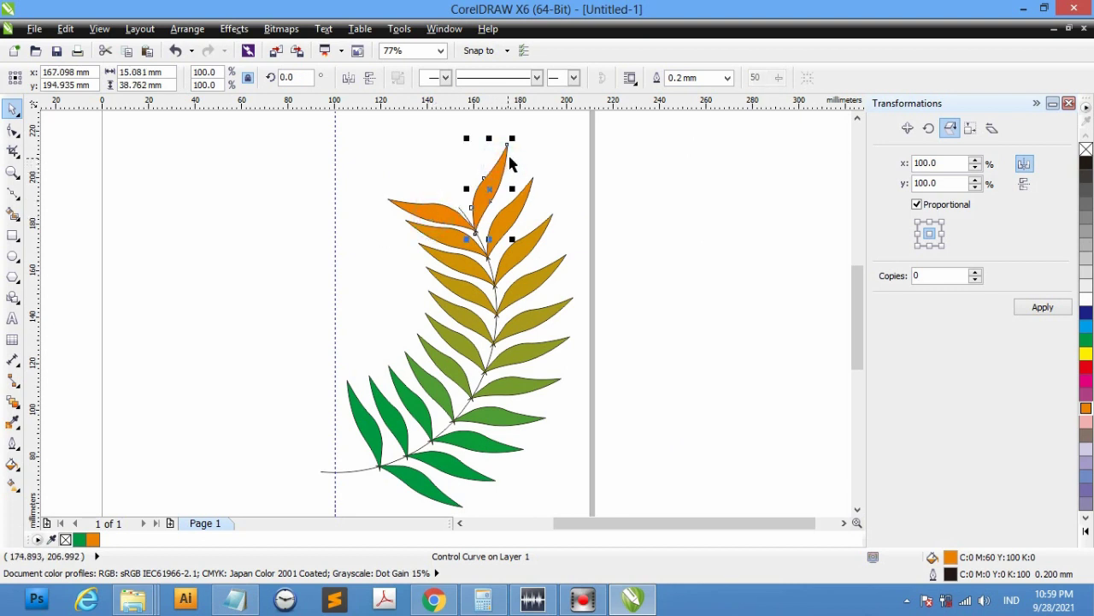
left_click(508, 159)
left_click_drag(513, 139, 488, 144)
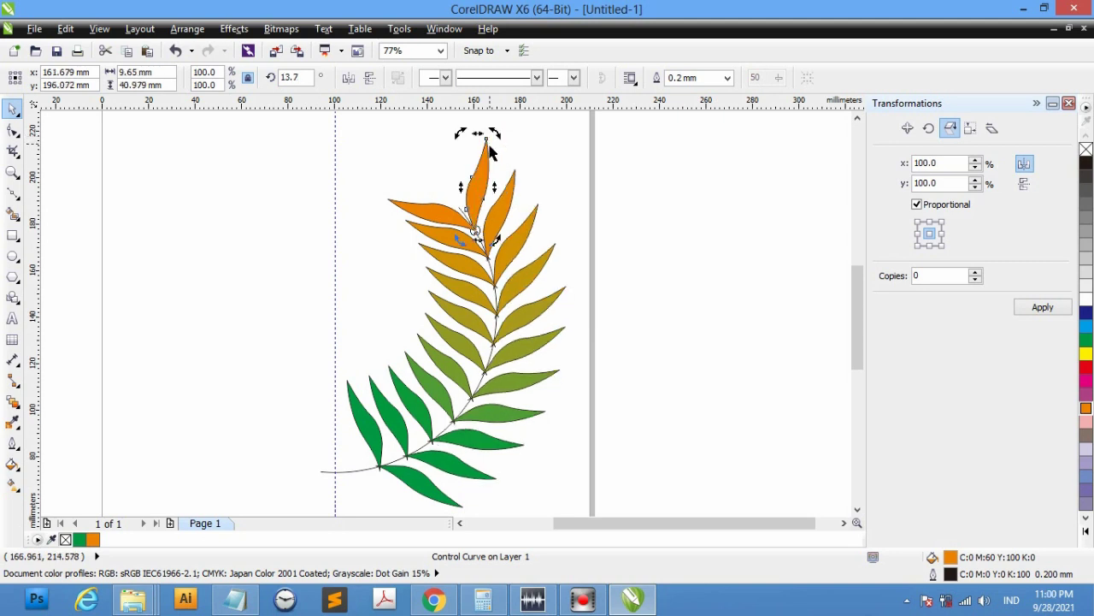
left_click(415, 203)
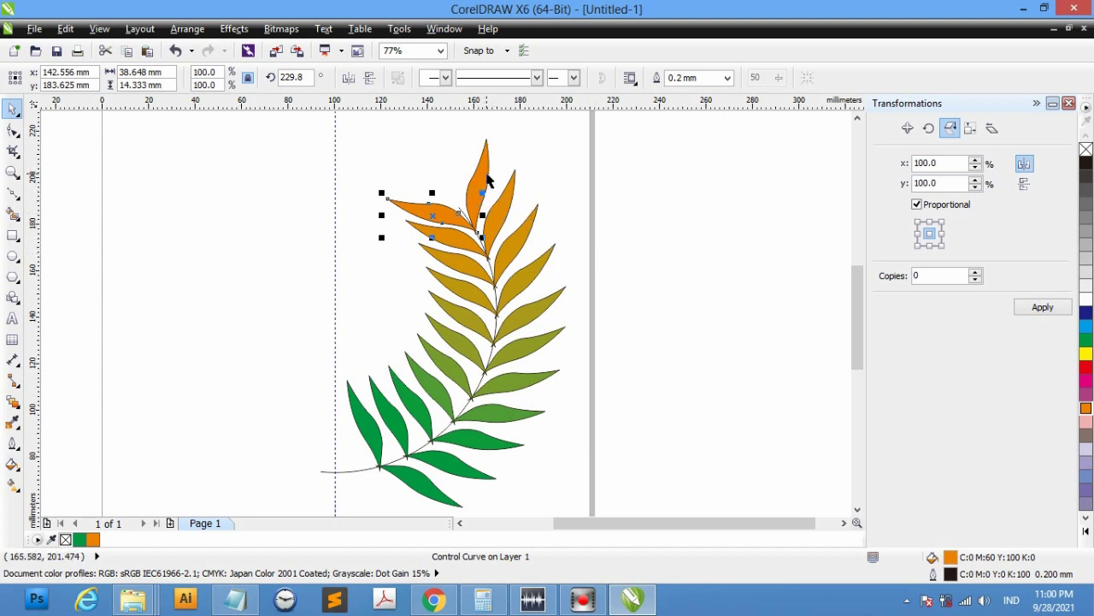
left_click(667, 237)
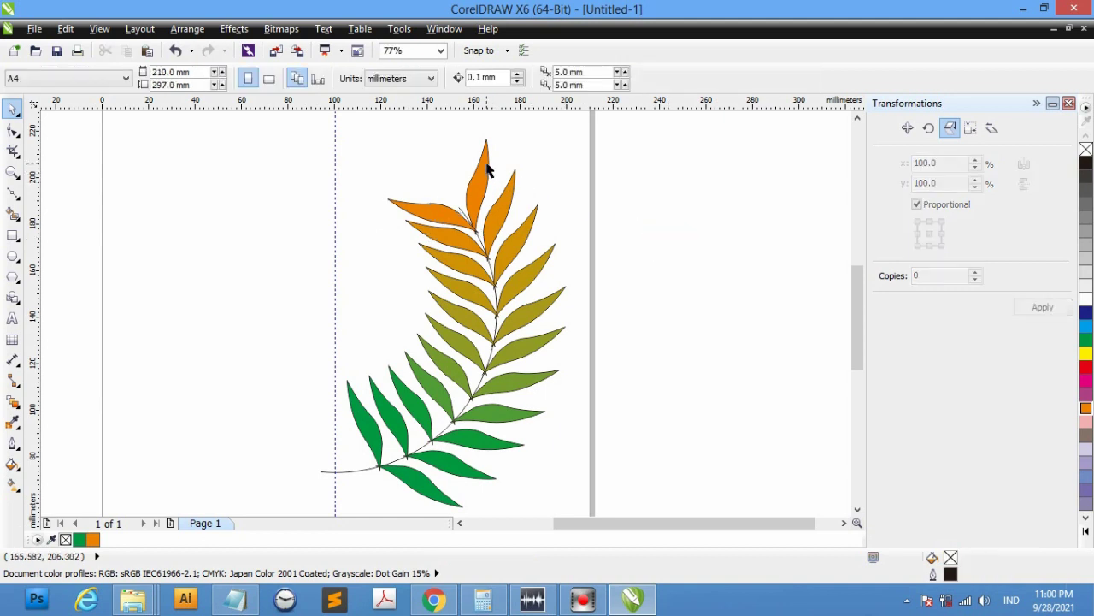
left_click(486, 167)
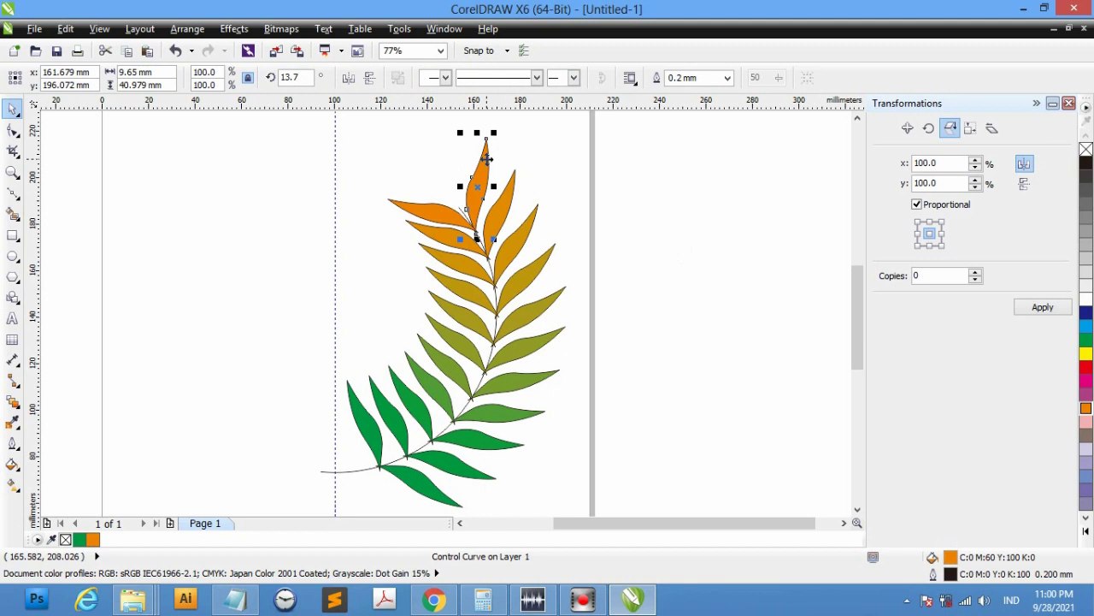
left_click_drag(495, 134, 489, 169)
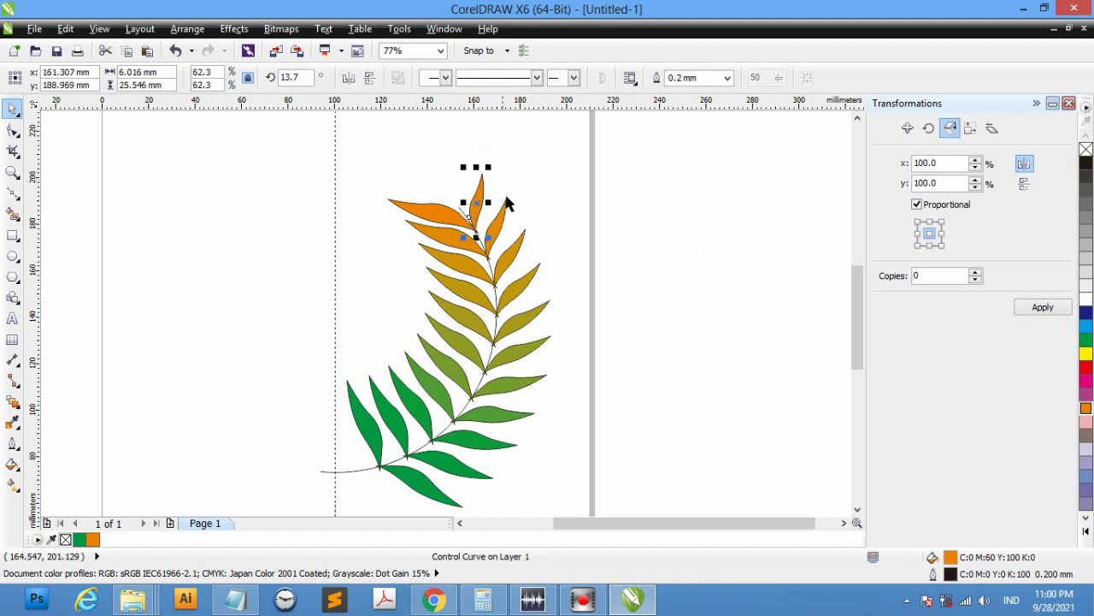
Shrink the unmirrored blend's green start leaf to about 61.5% and rotate it towards the arc to about 280.5°
left_click(431, 500)
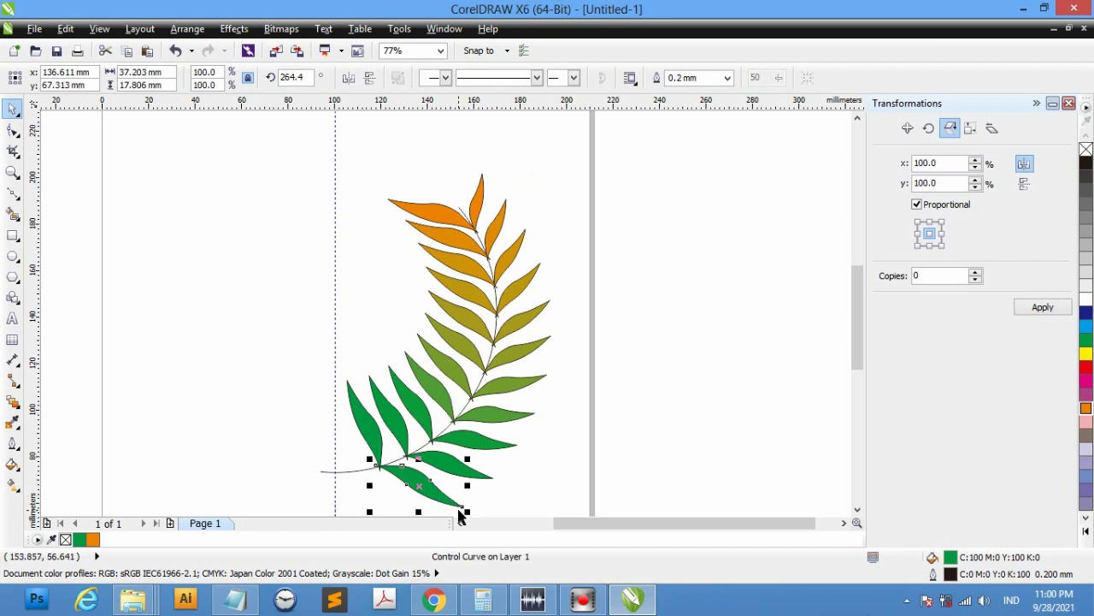
mouse_move(466, 511)
left_mouse_down()
mouse_move(453, 506)
mouse_move(457, 491)
left_mouse_up()
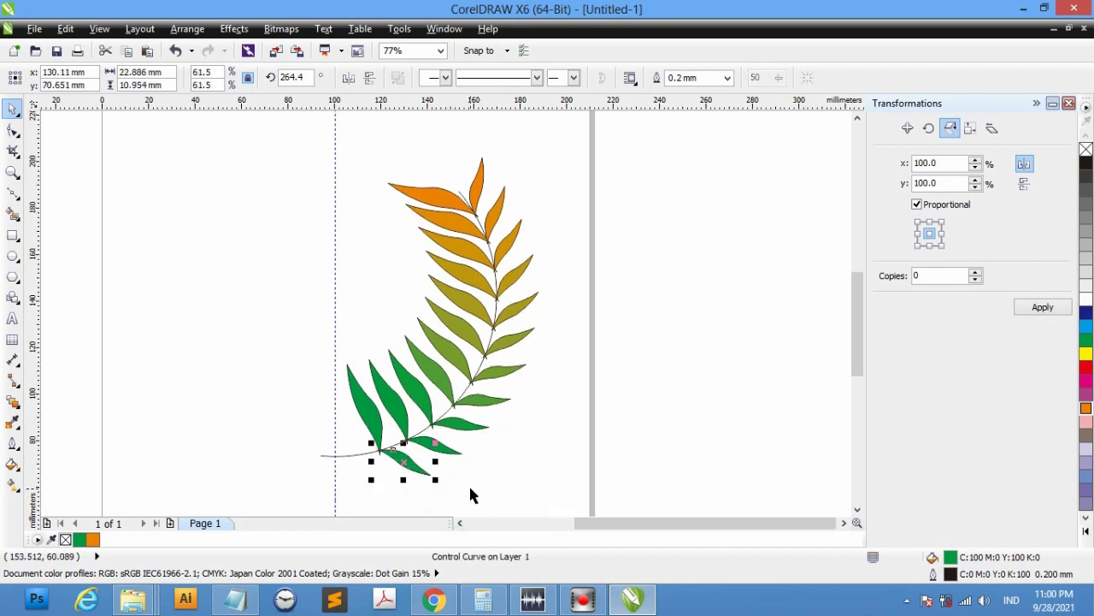
left_click(419, 466)
left_click_drag(435, 479, 457, 465)
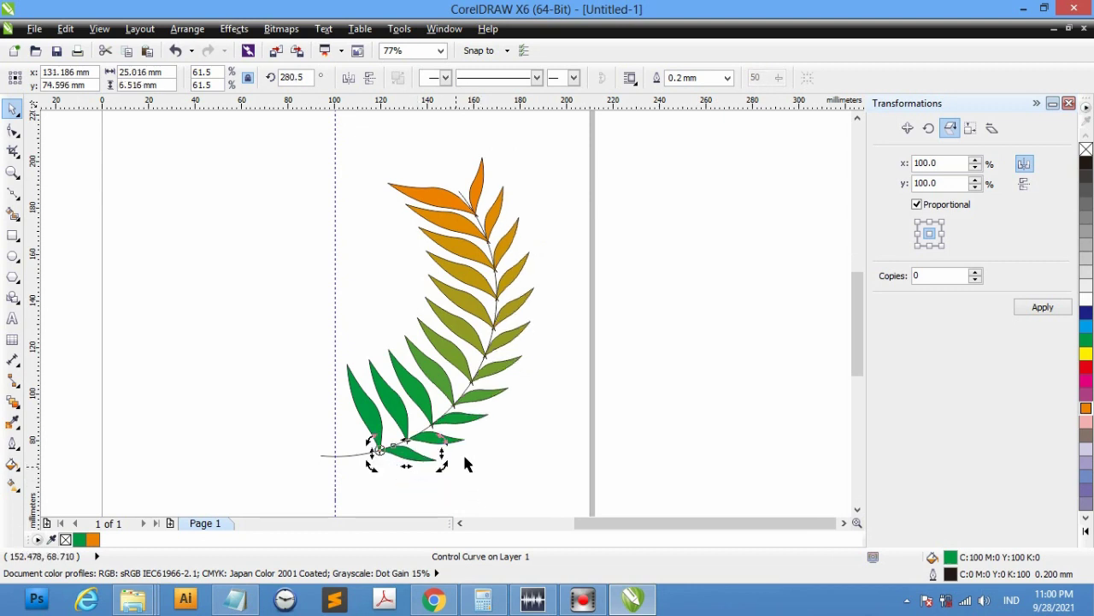
Rotate the unmirrored orange end leaf to about 19.6° and set its base on the arc, at about x = 161, y = 187 mm
left_click(478, 184)
left_click(478, 175)
mouse_move(484, 176)
left_mouse_down()
mouse_move(496, 211)
mouse_move(480, 178)
mouse_move(488, 160)
mouse_move(482, 167)
left_mouse_up()
left_click(479, 182)
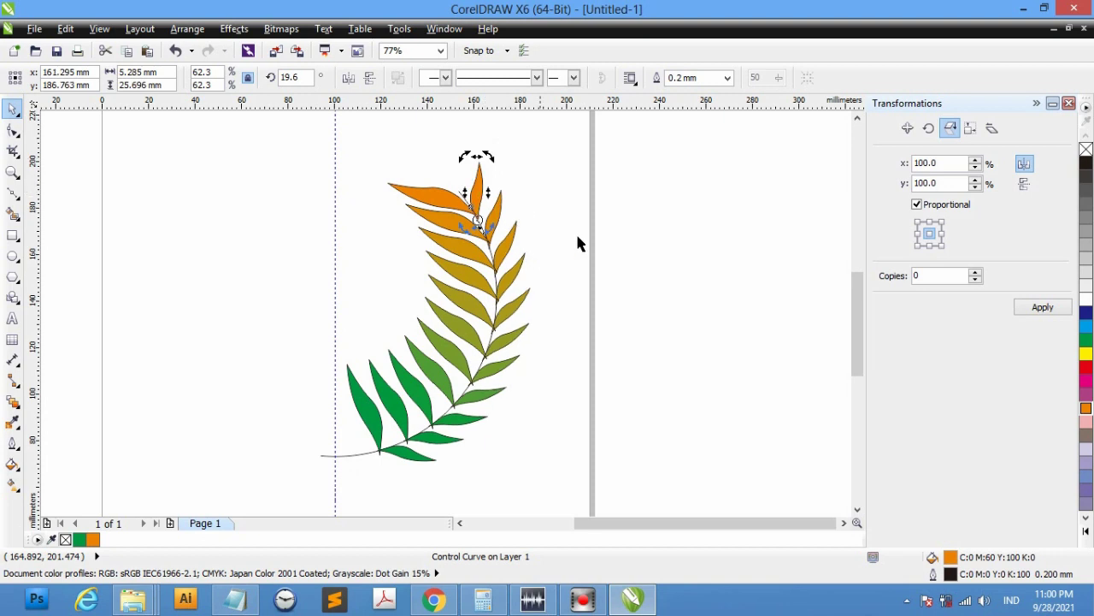
left_click(622, 267)
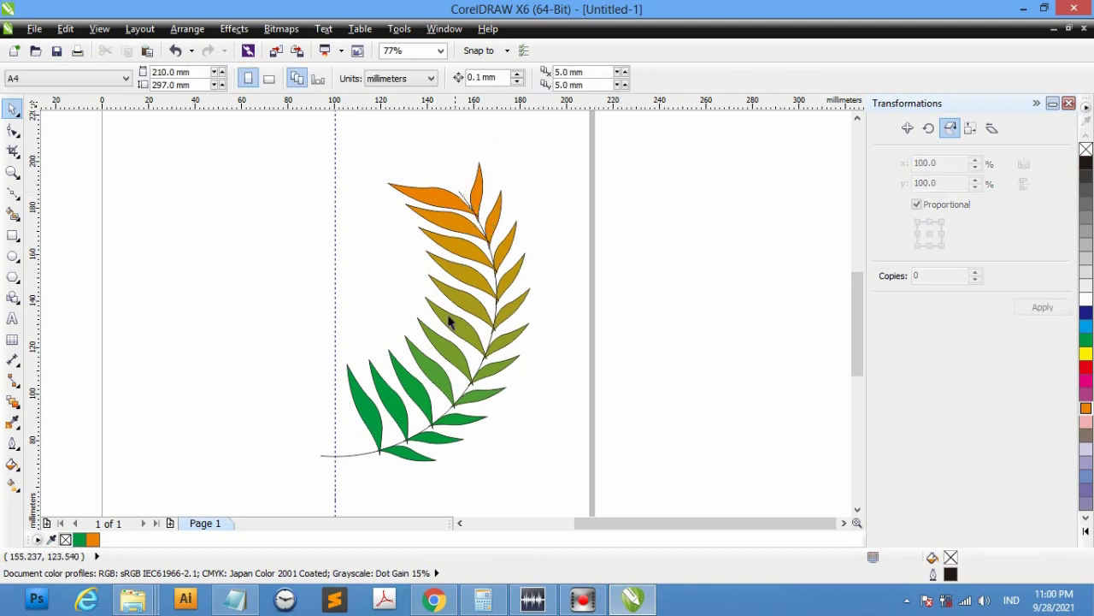
Shrink the mirrored blend's orange end leaf to about 53.8% and its green start leaf to about 56.6%
left_click(433, 207)
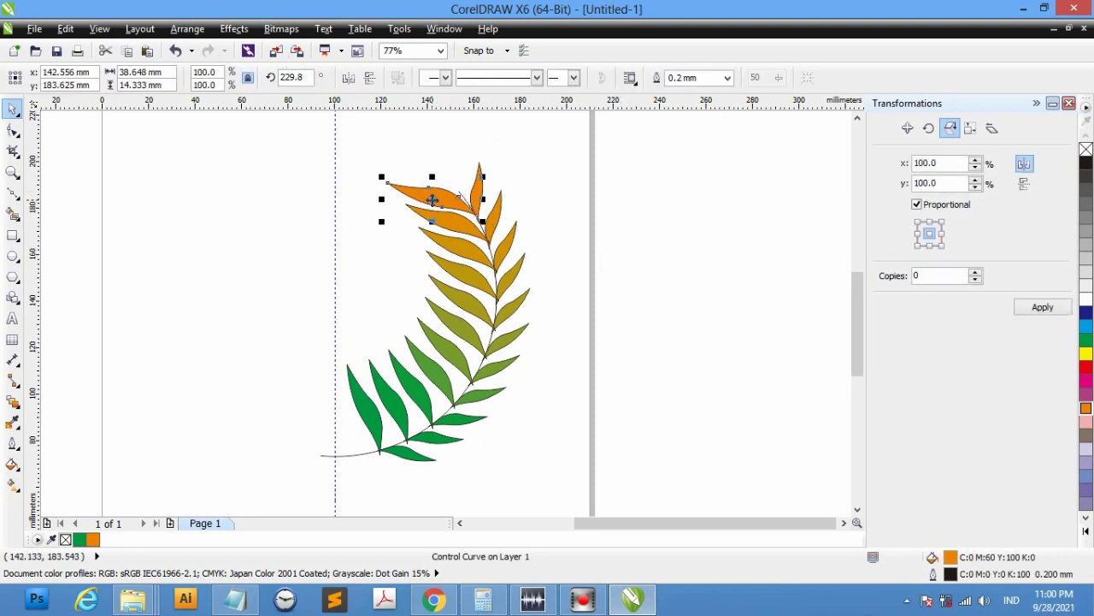
left_click_drag(382, 176, 422, 187)
left_click(359, 424)
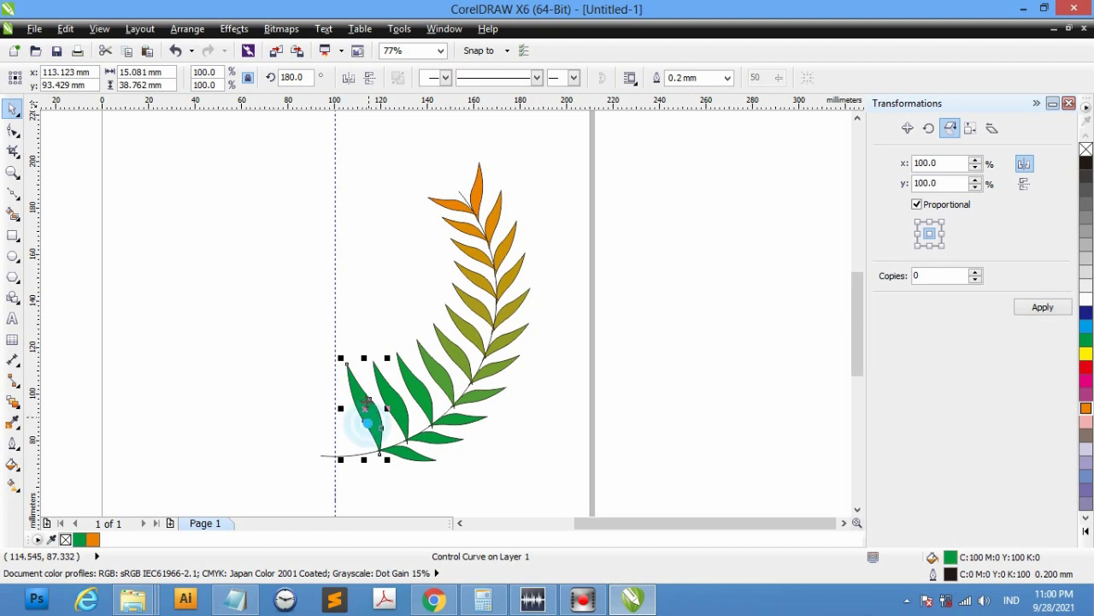
left_click_drag(340, 354, 379, 400)
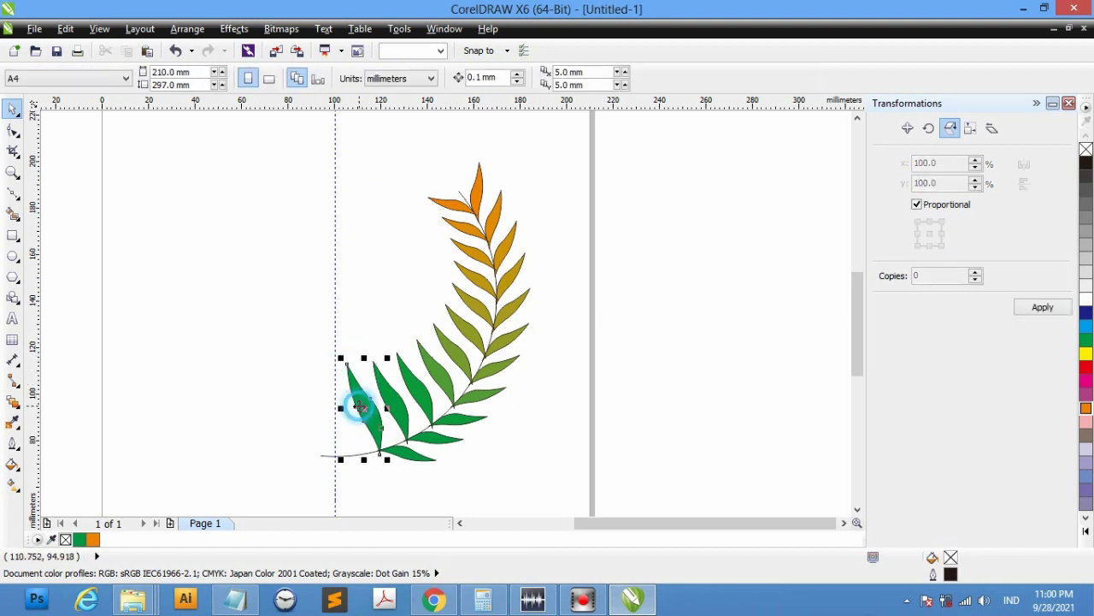
left_click_drag(339, 358, 355, 395)
Rotate the mirrored green start leaf about its base towards the arc to about 137.4°
left_click(376, 425)
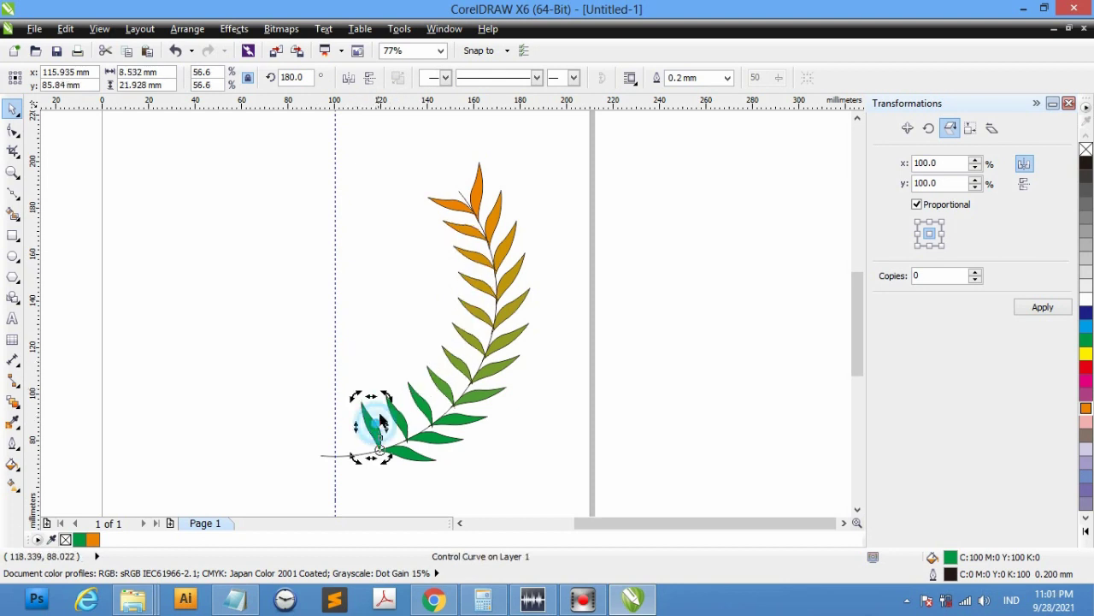
left_click_drag(389, 393, 422, 421)
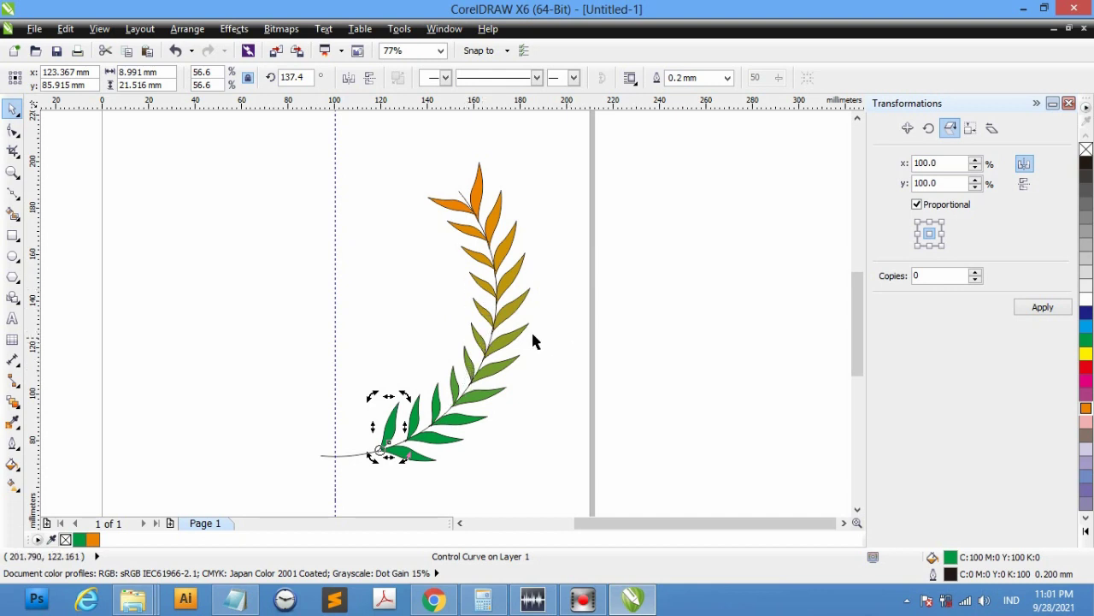
left_click(372, 288)
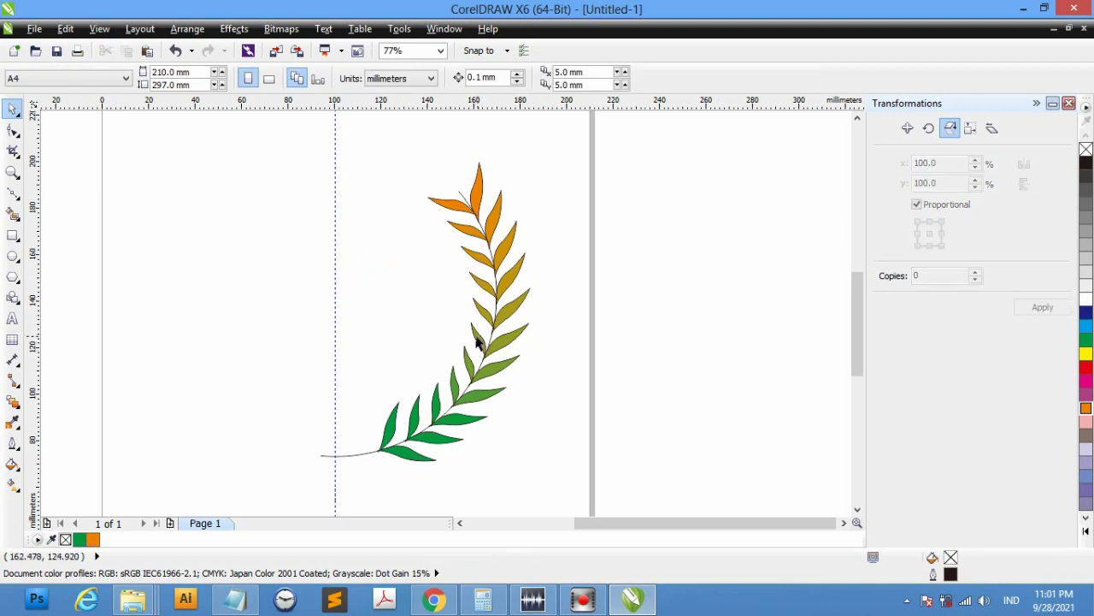
Select the mirrored leaf blend on the path and toggle its Rotate all objects option
left_click(481, 342)
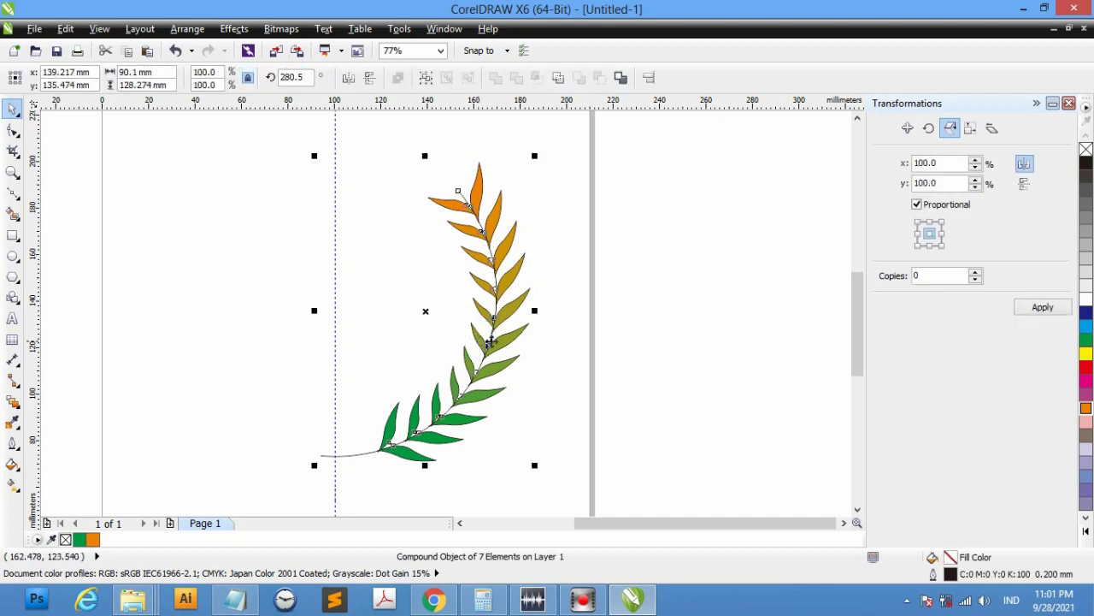
left_click(593, 351)
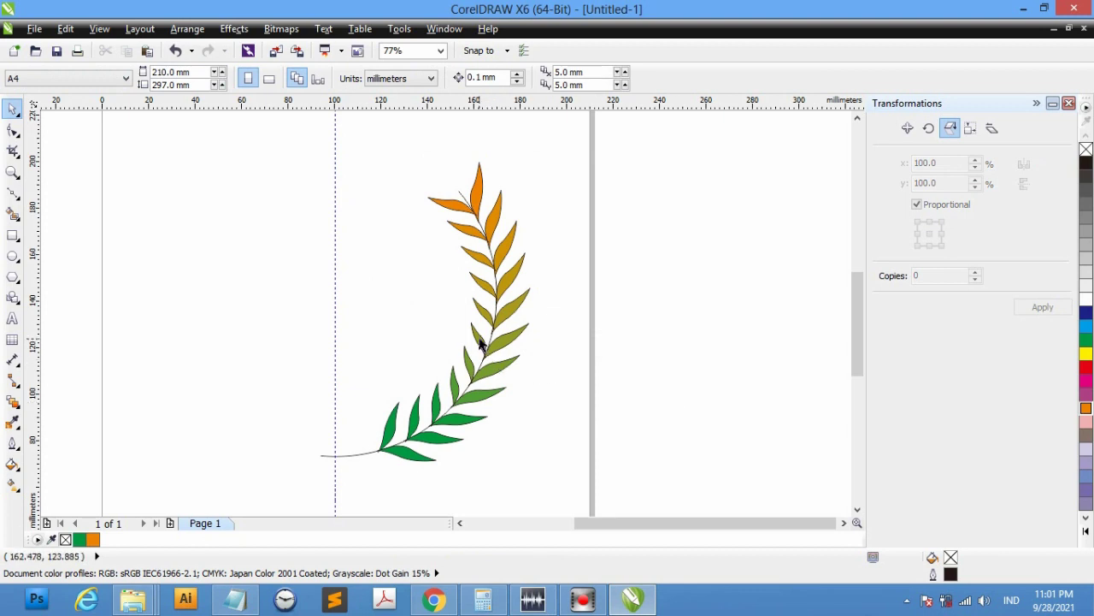
left_click(481, 343)
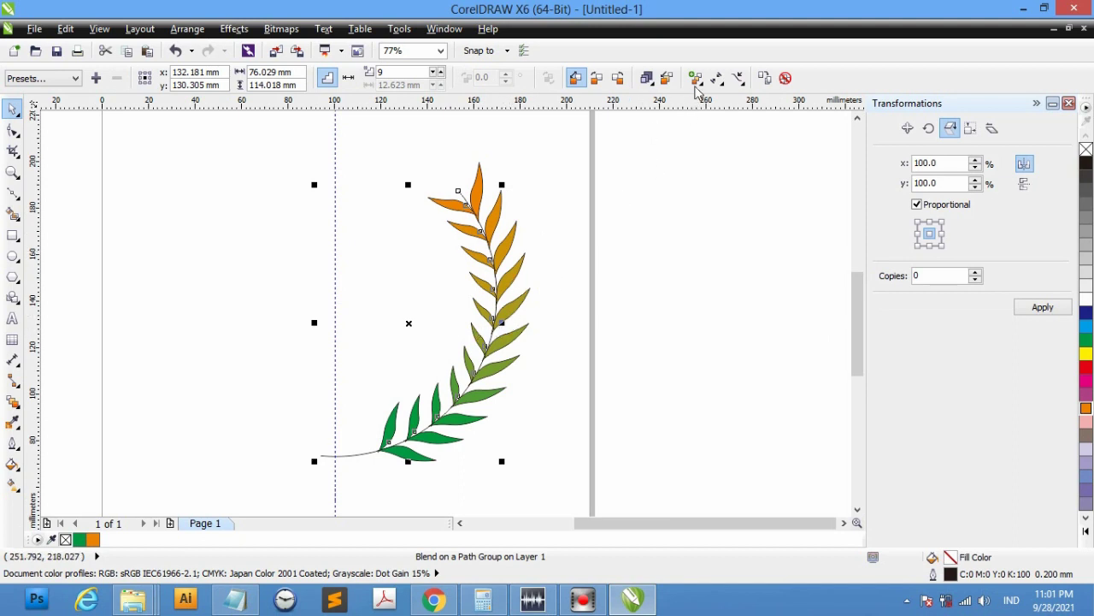
left_click(696, 79)
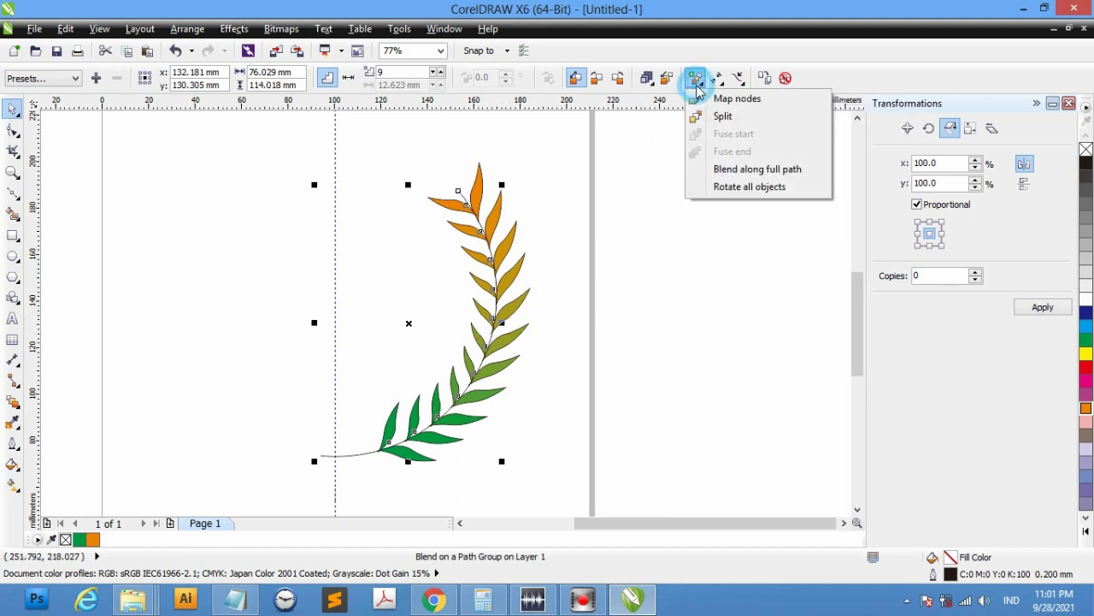
left_click(741, 189)
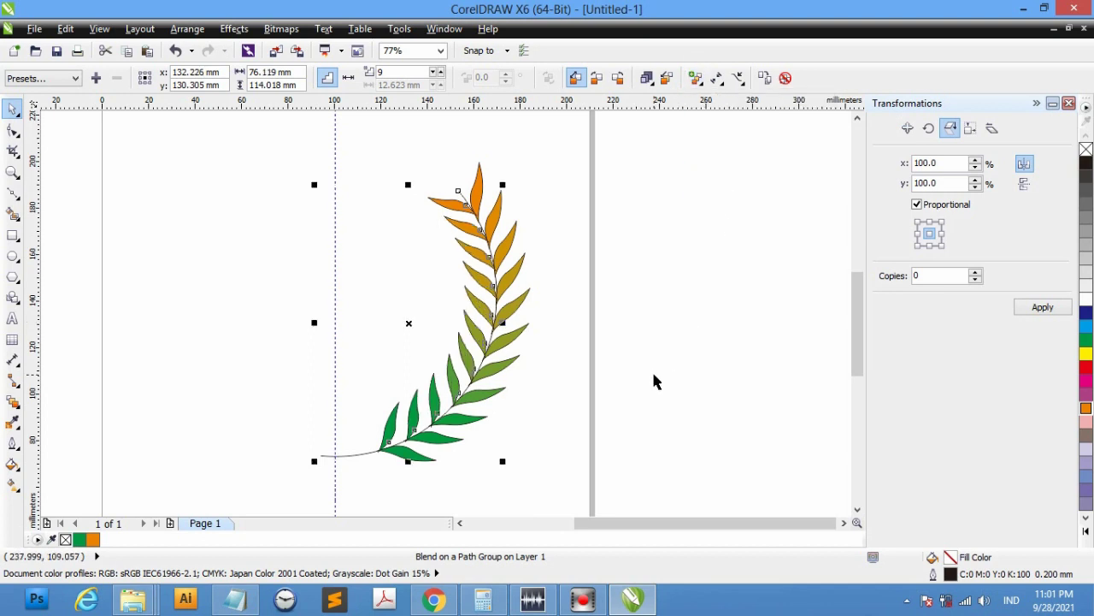
left_click(559, 180)
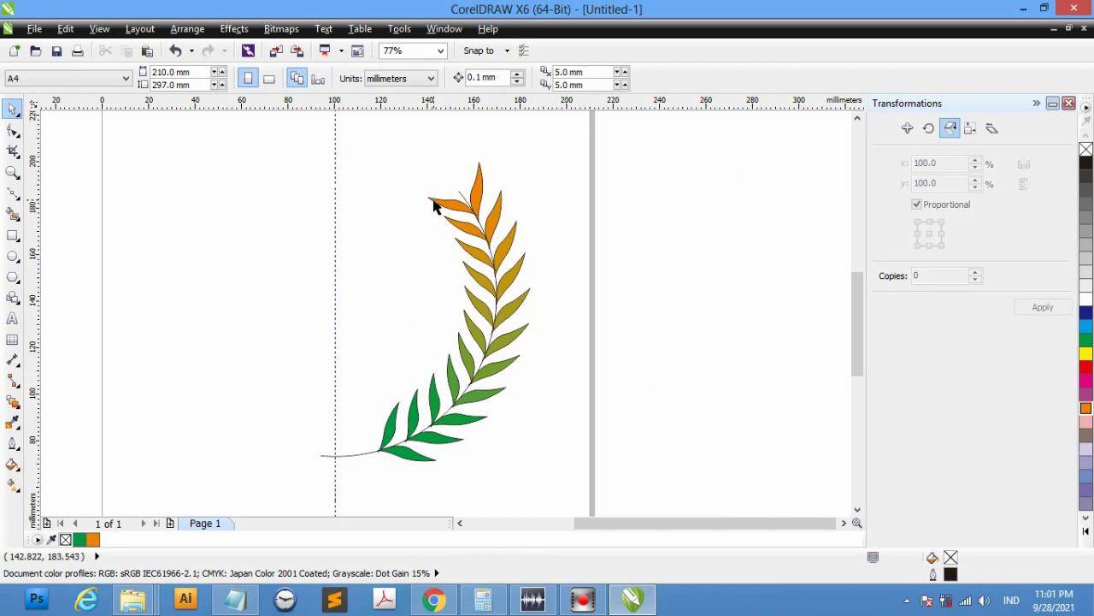
Enlarge the mirrored orange end leaf to about 58.8%, rotated to about 227.3°, with its base beside the opposite leaf's base
scroll(436, 206, "up", 3)
left_click(376, 211)
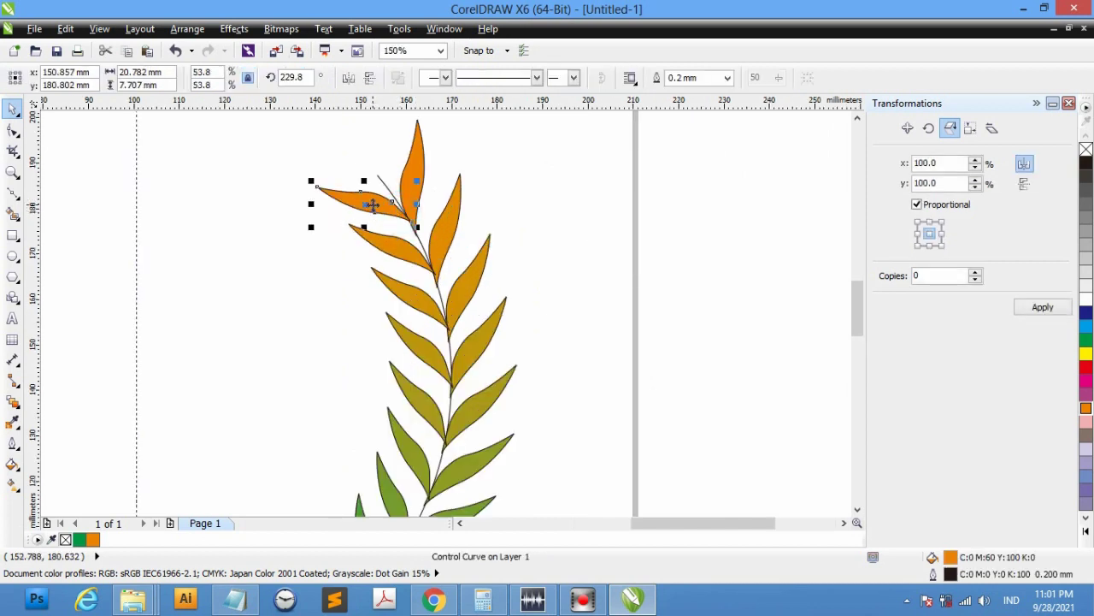
left_click_drag(311, 227, 289, 233)
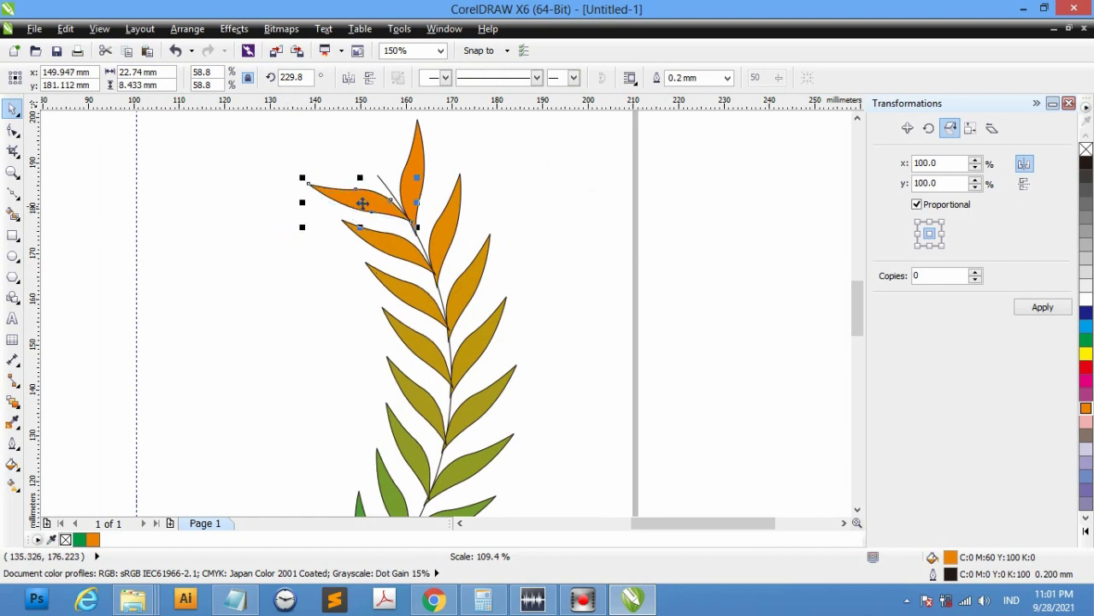
left_click_drag(366, 195, 407, 239)
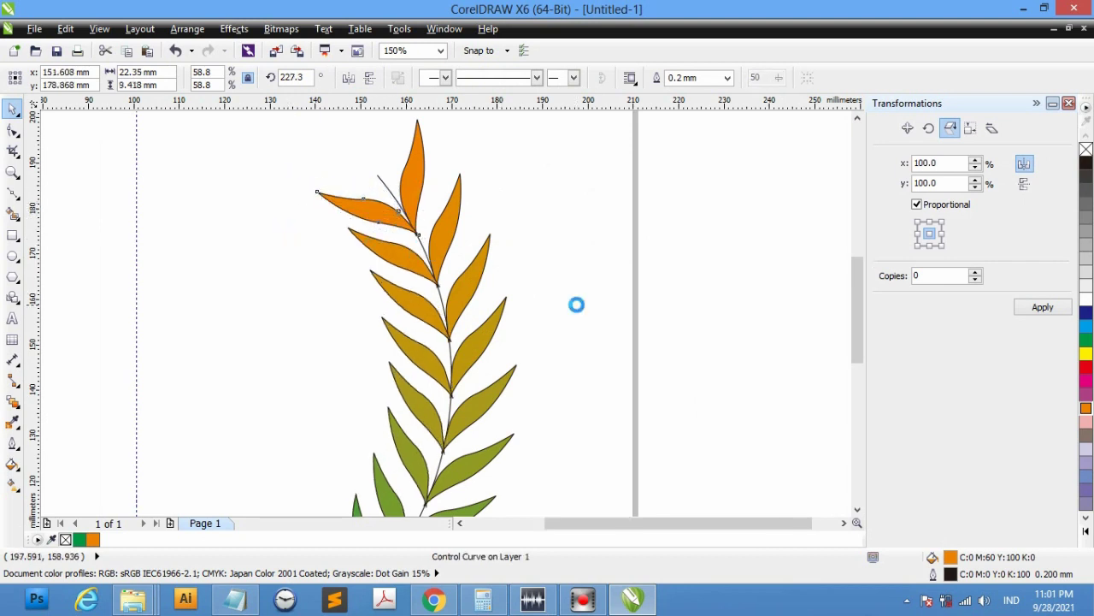
scroll(576, 312, "down", 2)
left_click(639, 342)
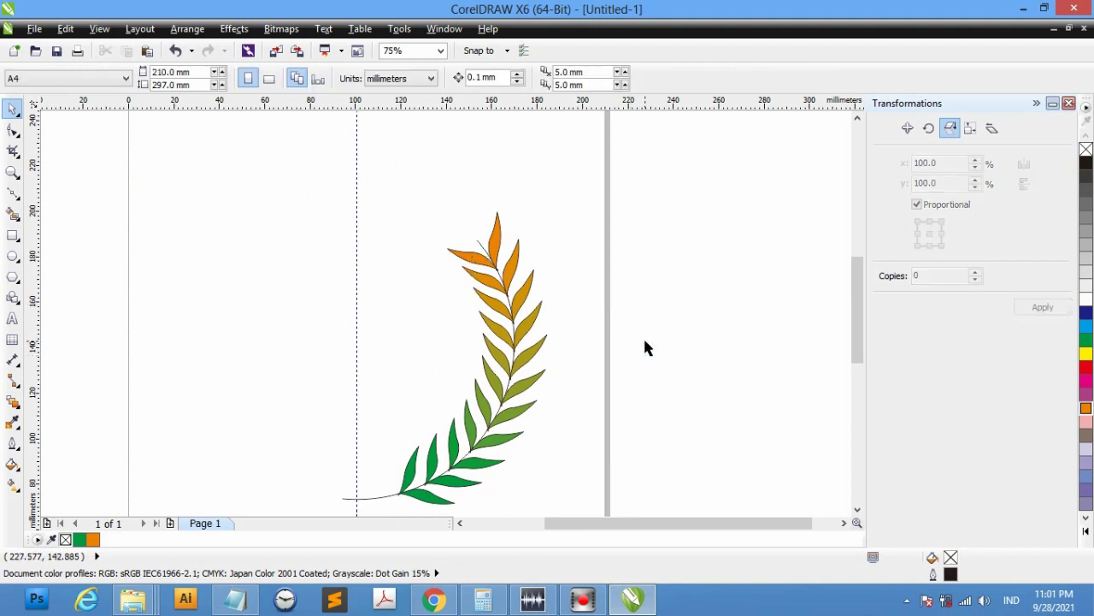
Shrink the unmirrored blend's orange end leaf at the tip of the branch to about 54.6%
scroll(500, 267, "up", 2)
left_click(493, 236)
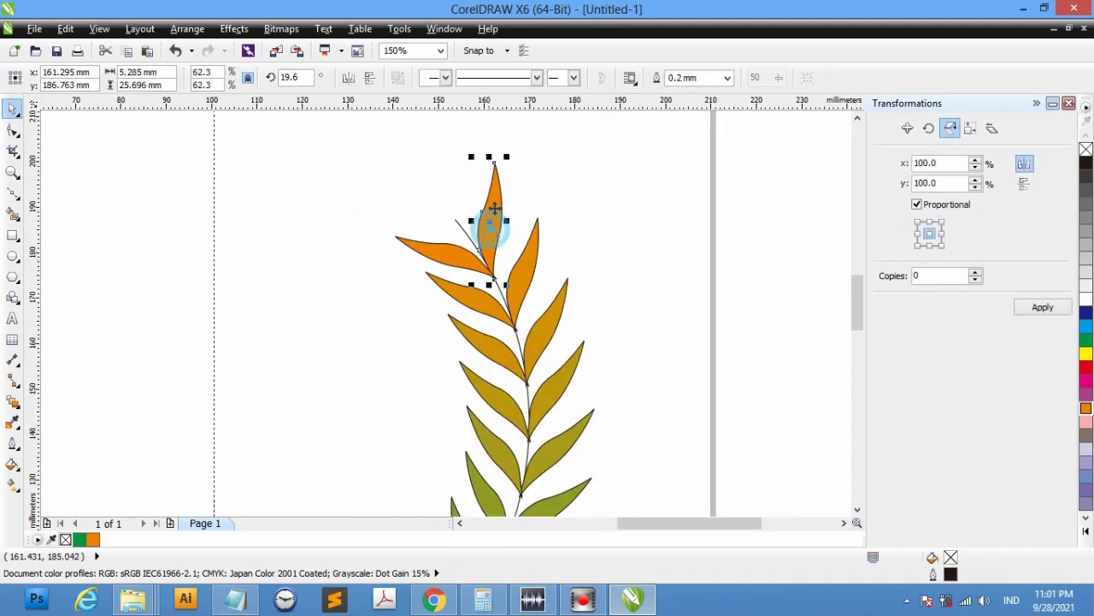
left_click_drag(507, 160, 506, 177)
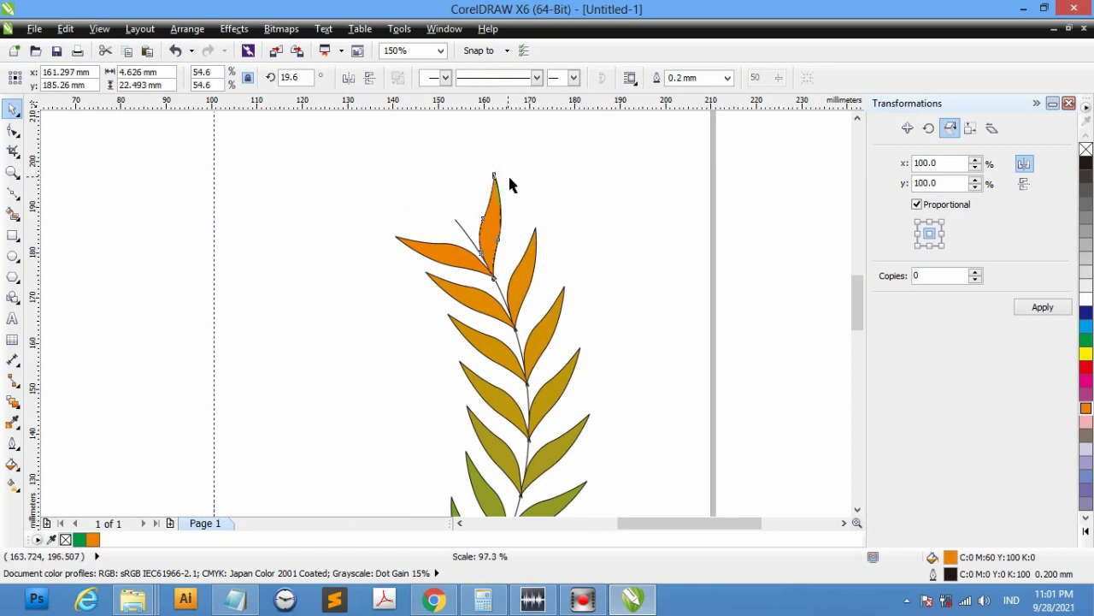
scroll(556, 247, "down", 2)
left_click(675, 366)
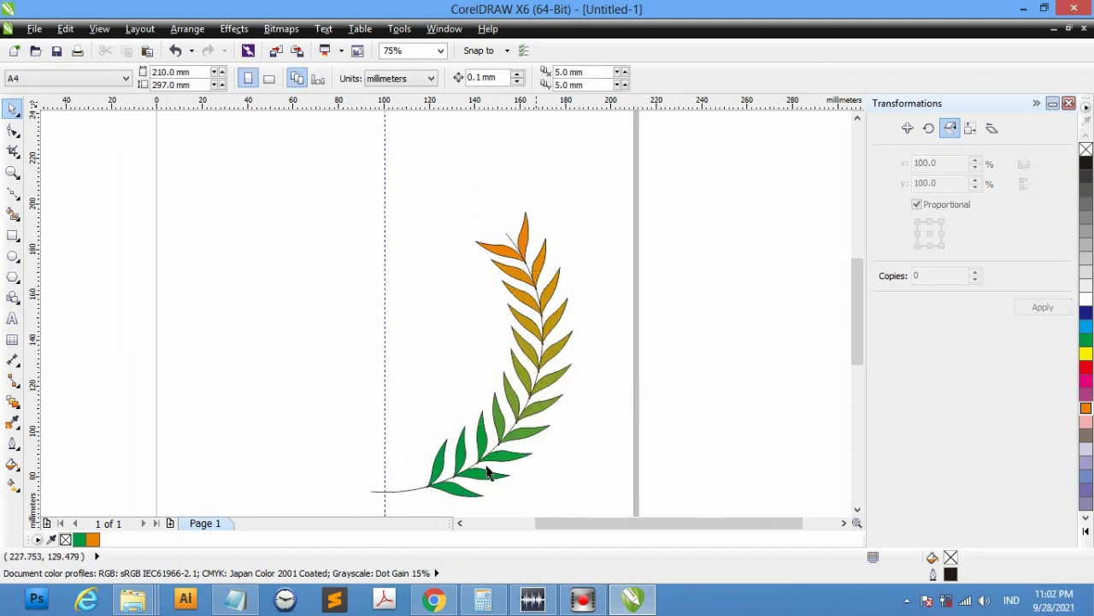
Shrink the mirrored blend's green start leaf to about 49.6%
left_click(446, 463)
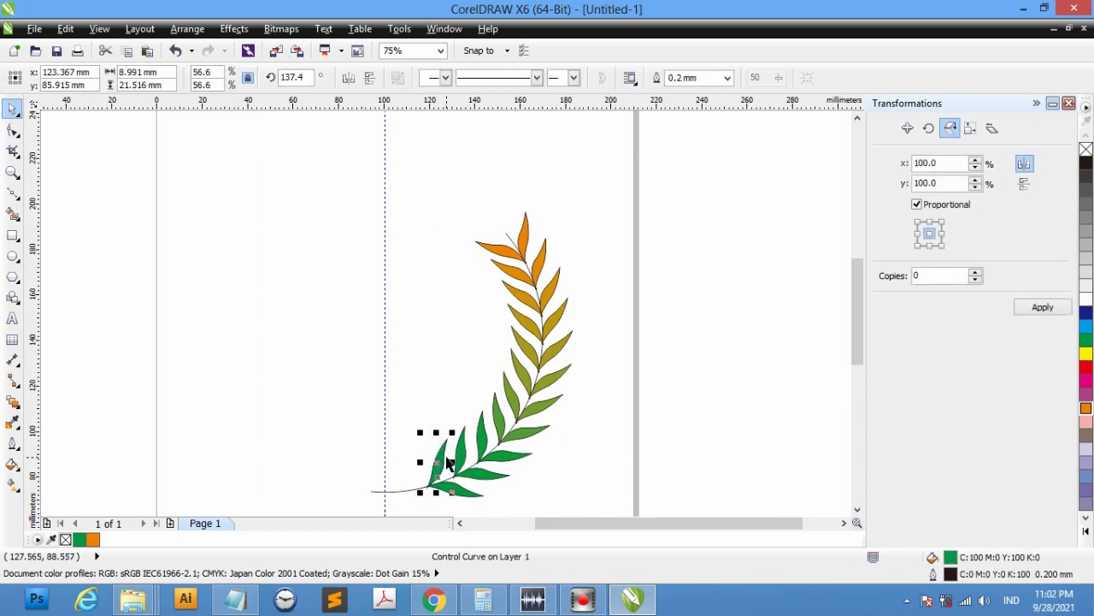
scroll(445, 458, "up", 2)
mouse_move(457, 416)
left_mouse_down()
mouse_move(450, 411)
mouse_move(448, 425)
left_mouse_up()
Shrink the unmirrored blend's green start leaf, below the arc, to about 50.2%
left_click_drag(853, 343, 847, 354)
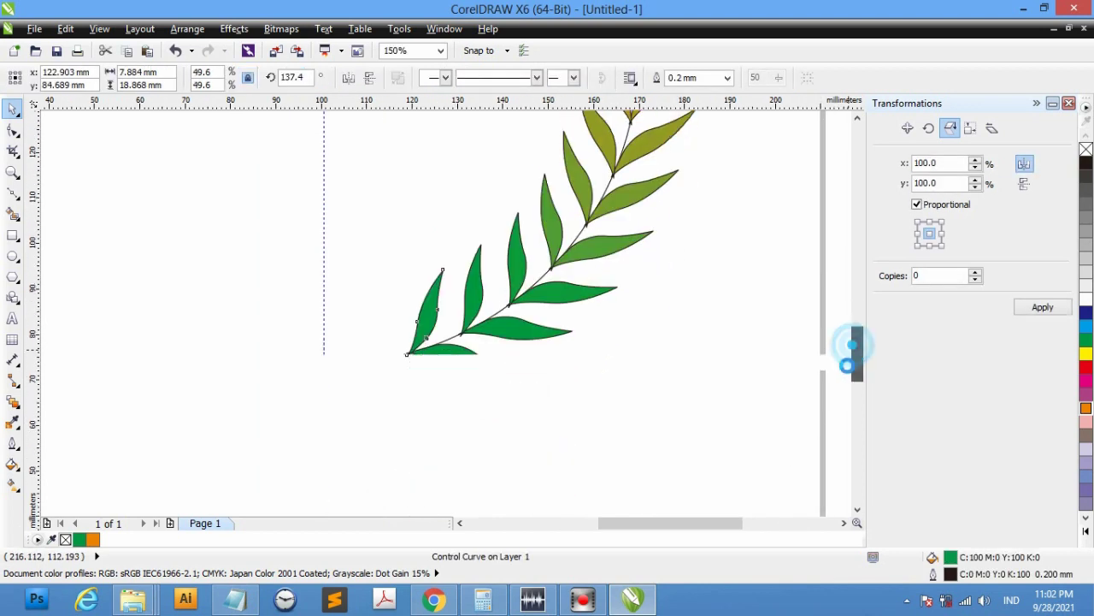
double_click(485, 368)
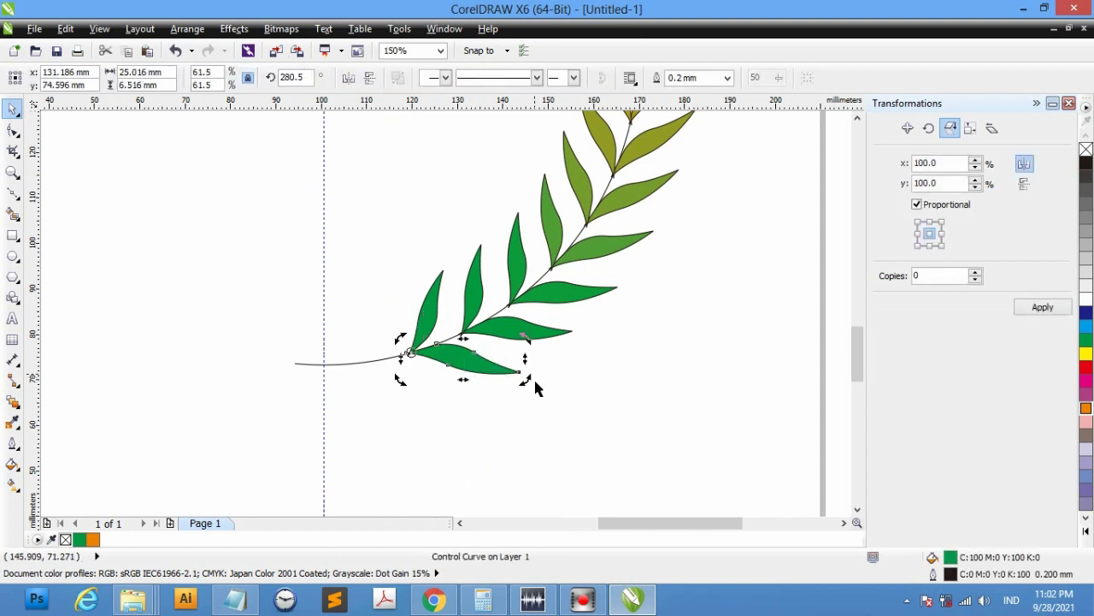
left_click(521, 380)
left_click_drag(524, 379, 505, 373)
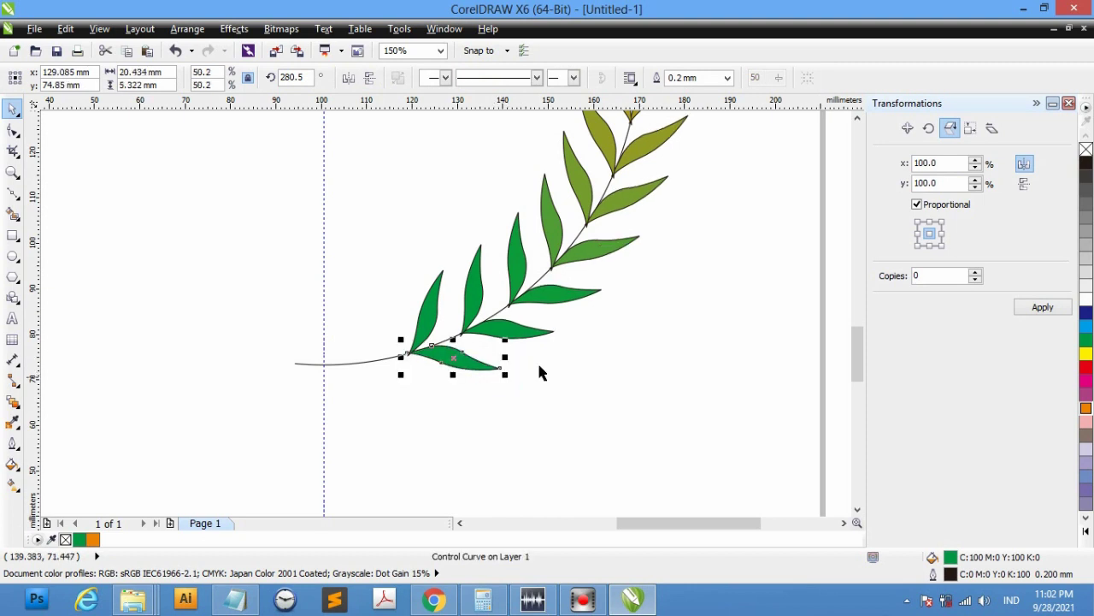
Shrink the orange end leaves of both blends slightly at the tip of the branch
scroll(739, 216, "up", 2)
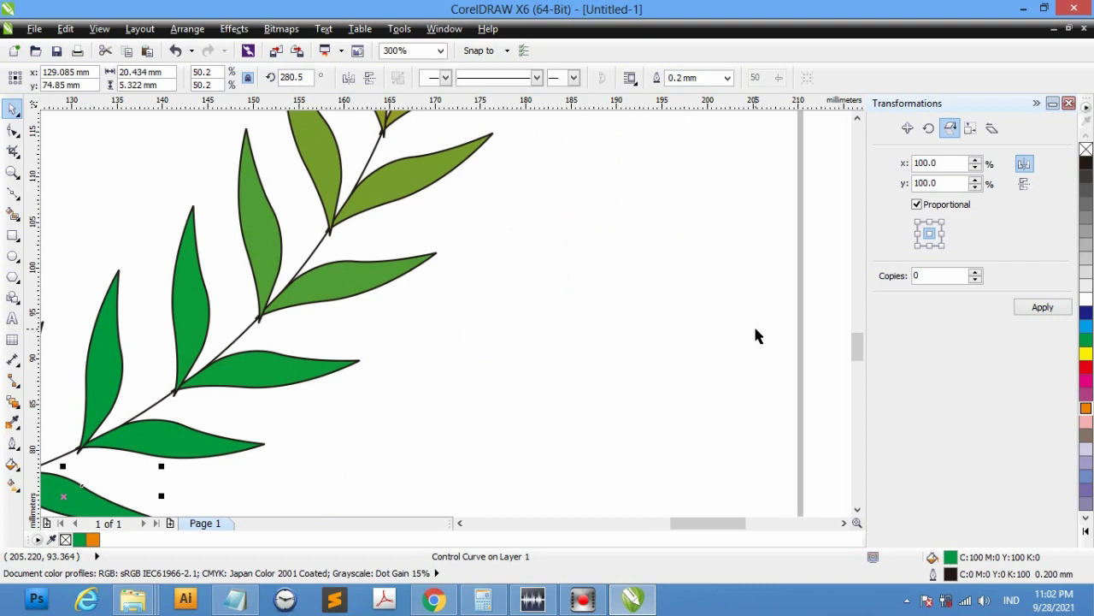
key("F4")
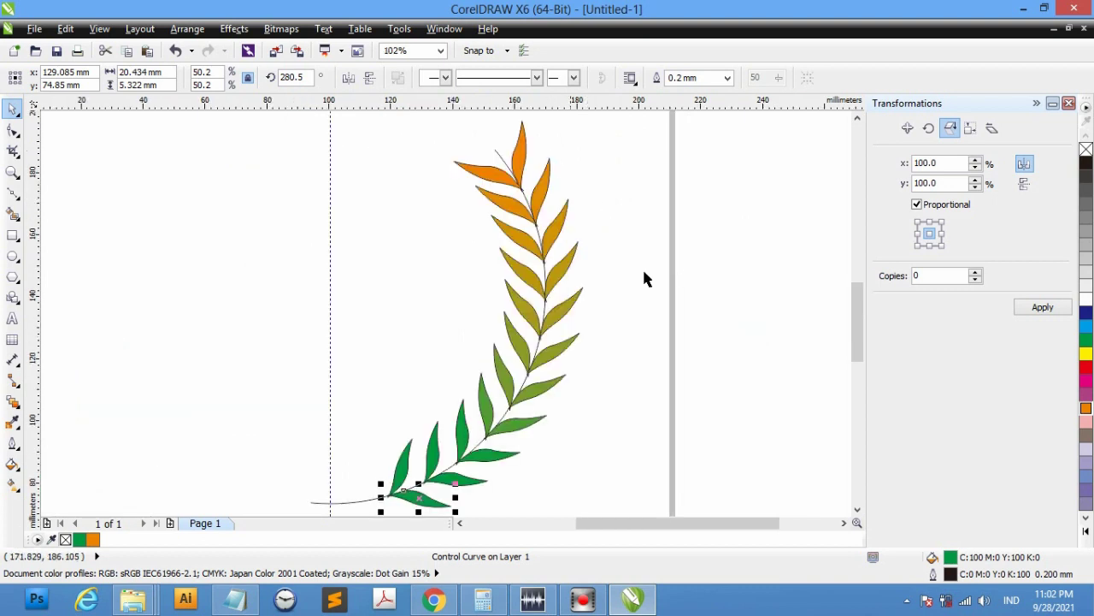
left_click(519, 152)
left_click_drag(532, 110, 532, 118)
left_click(480, 180)
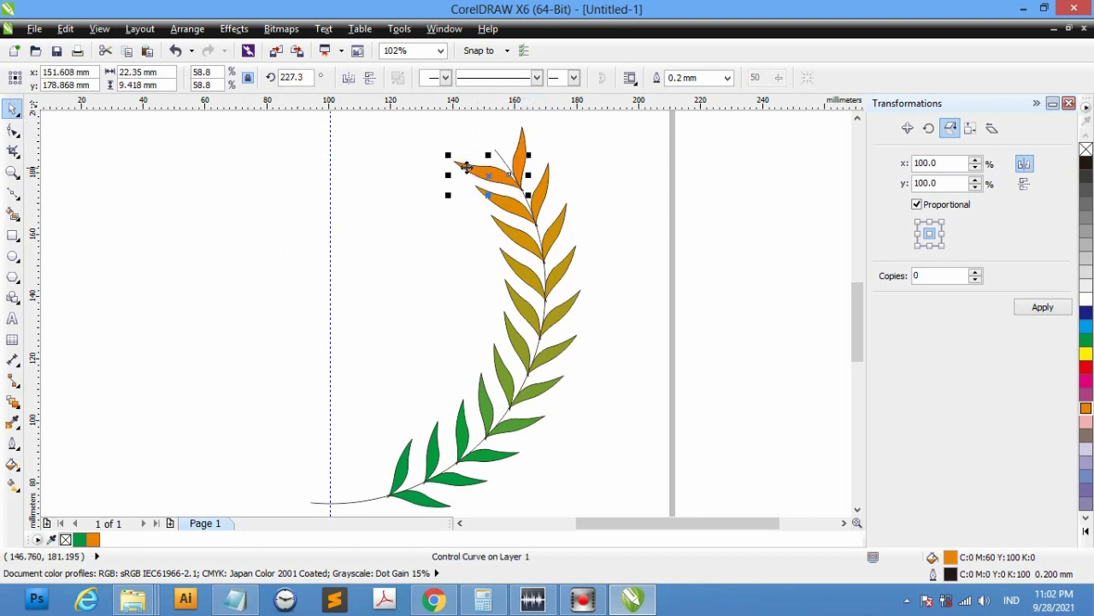
left_click_drag(452, 158, 463, 164)
left_click(650, 181)
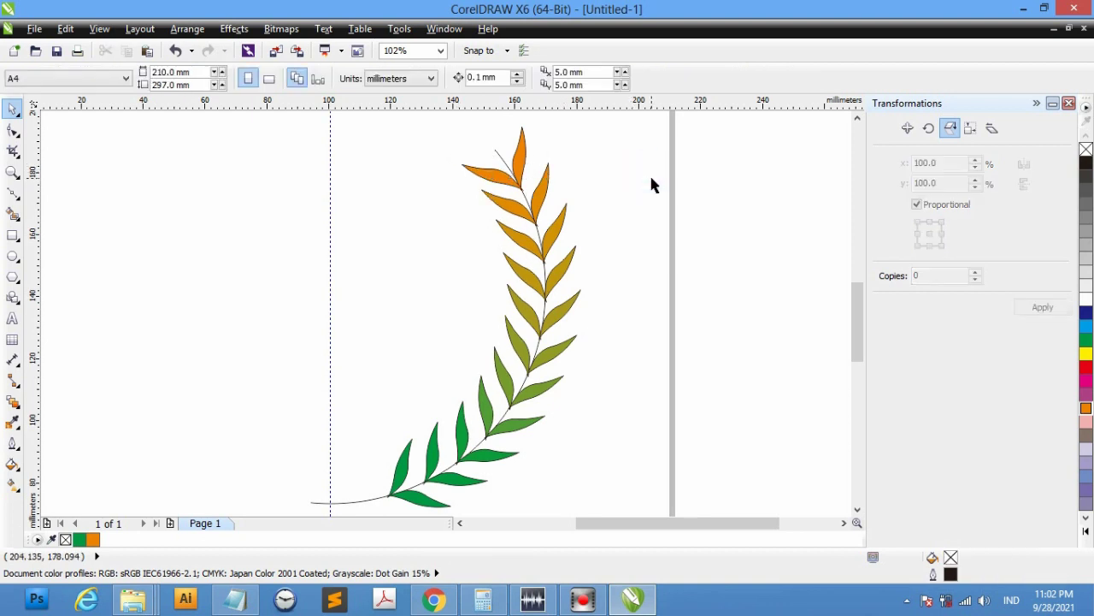
Try a 2.0 mm outline on the arc that forms the stem, and set its outline width to 1.0 mm
scroll(650, 183, "down", 3)
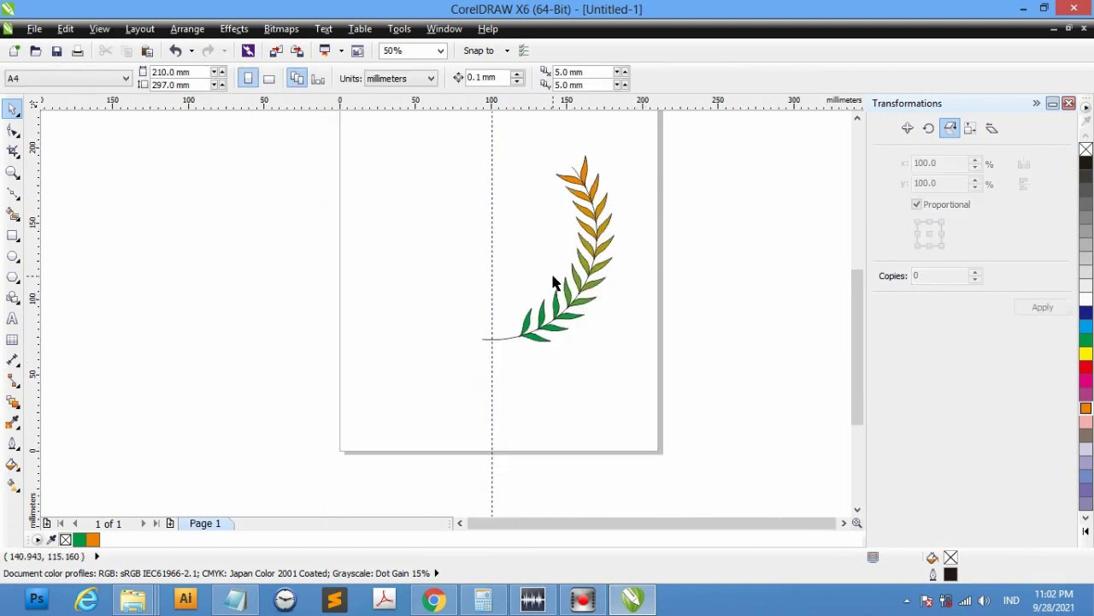
scroll(554, 283, "up", 2)
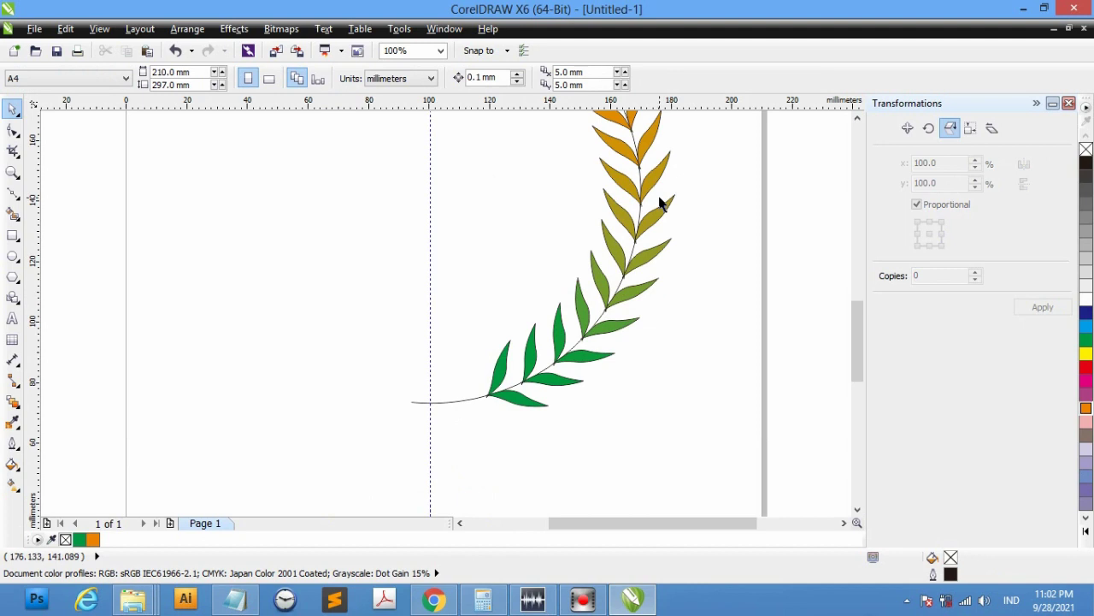
scroll(649, 212, "up", 1)
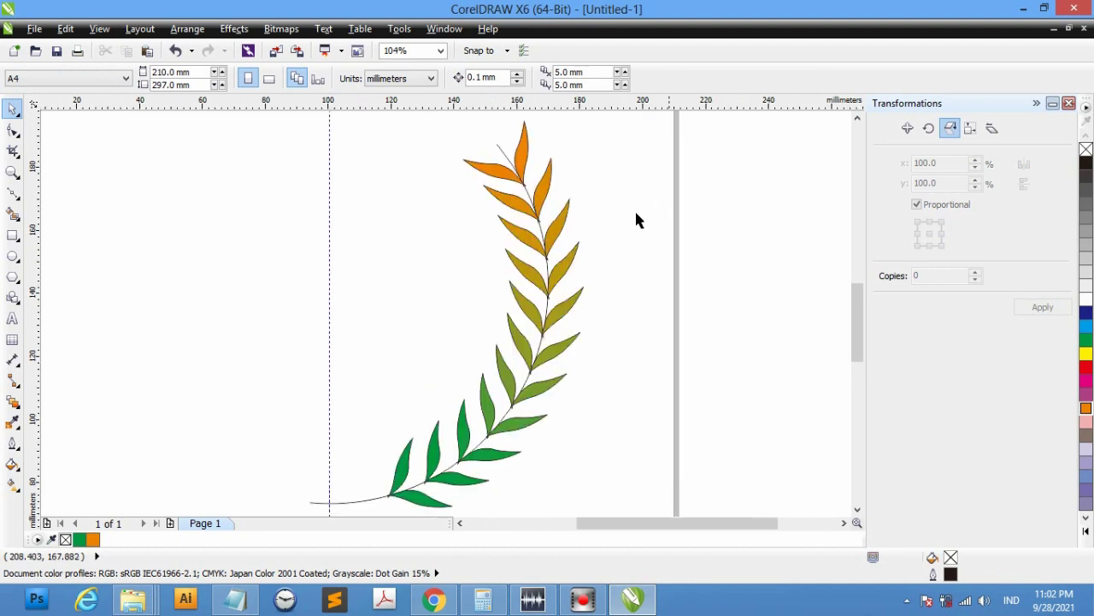
left_click(349, 504)
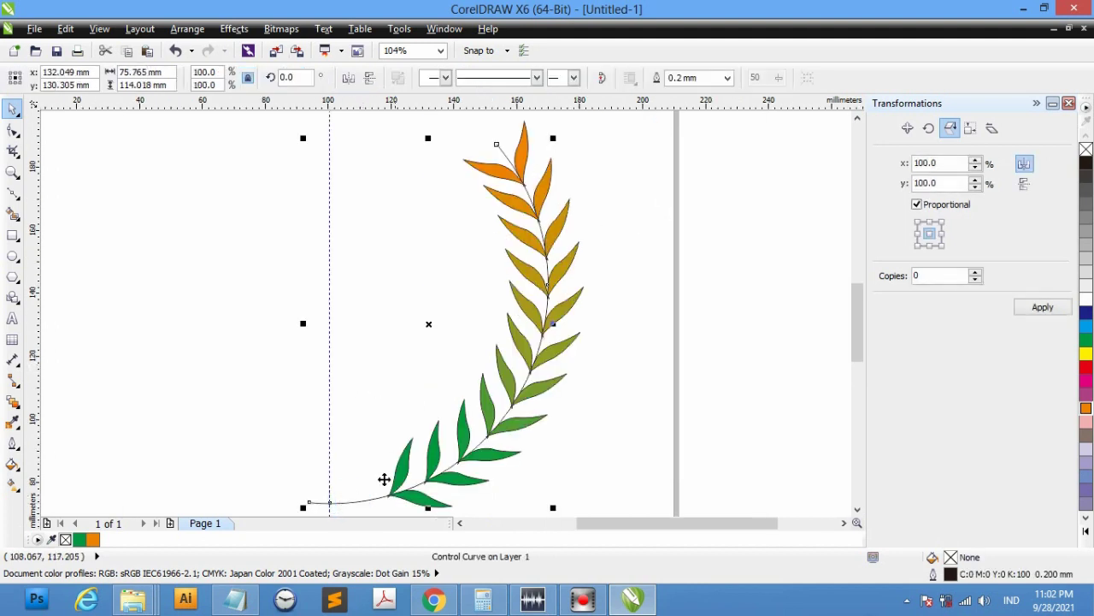
left_click(672, 410)
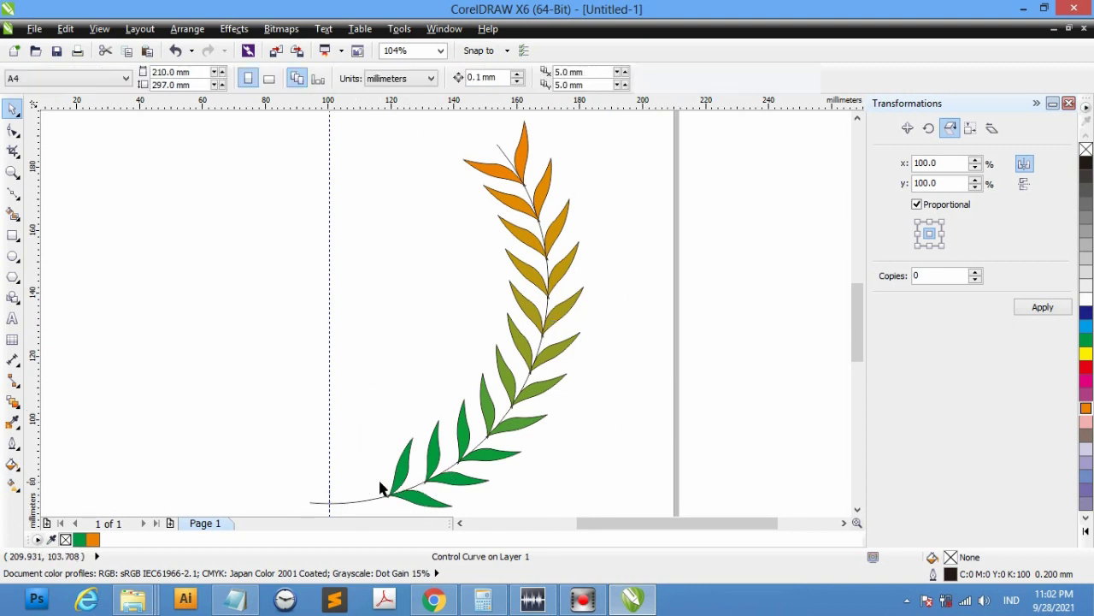
left_click(349, 503)
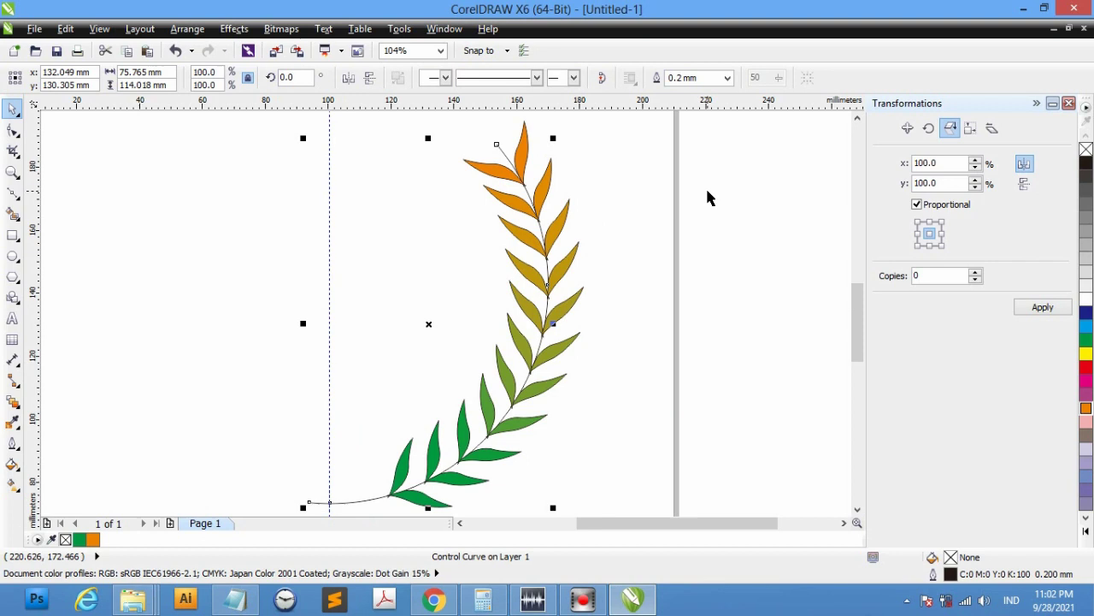
left_click(727, 77)
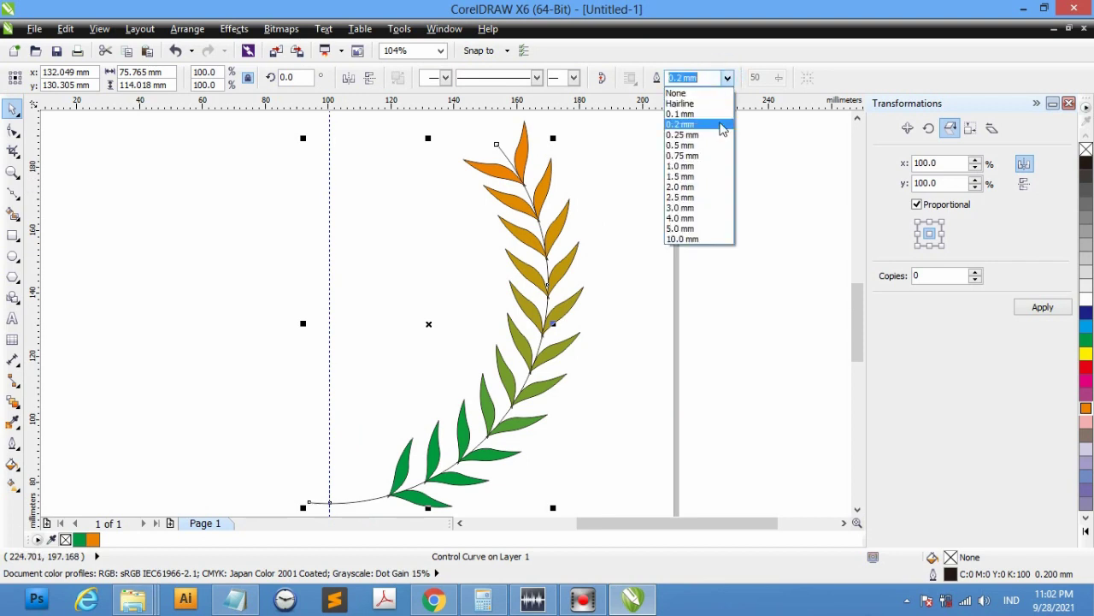
left_click(688, 187)
left_click(721, 77)
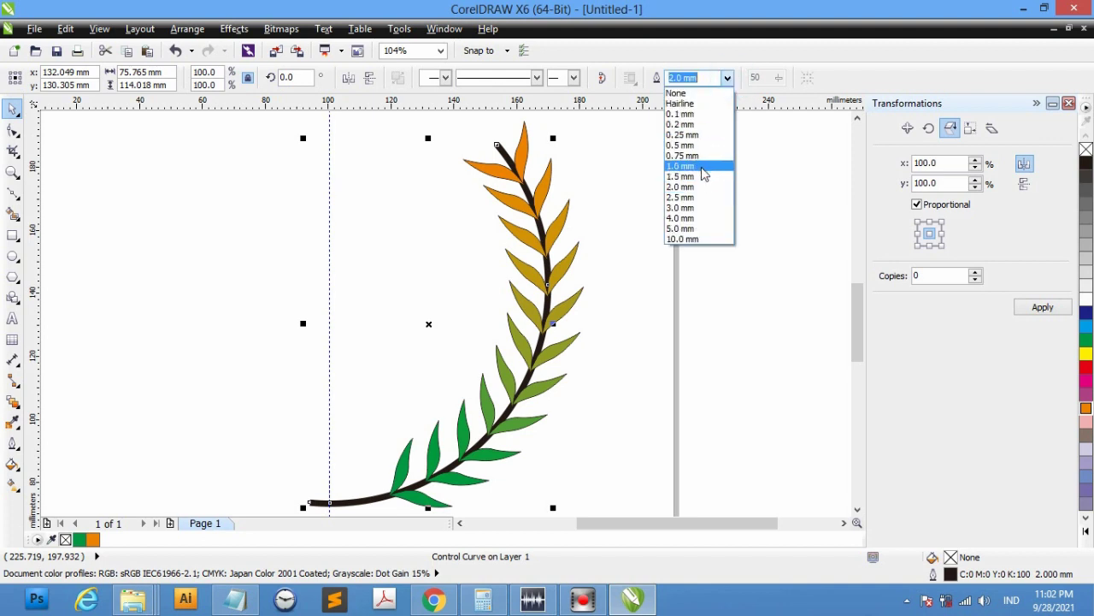
left_click(701, 167)
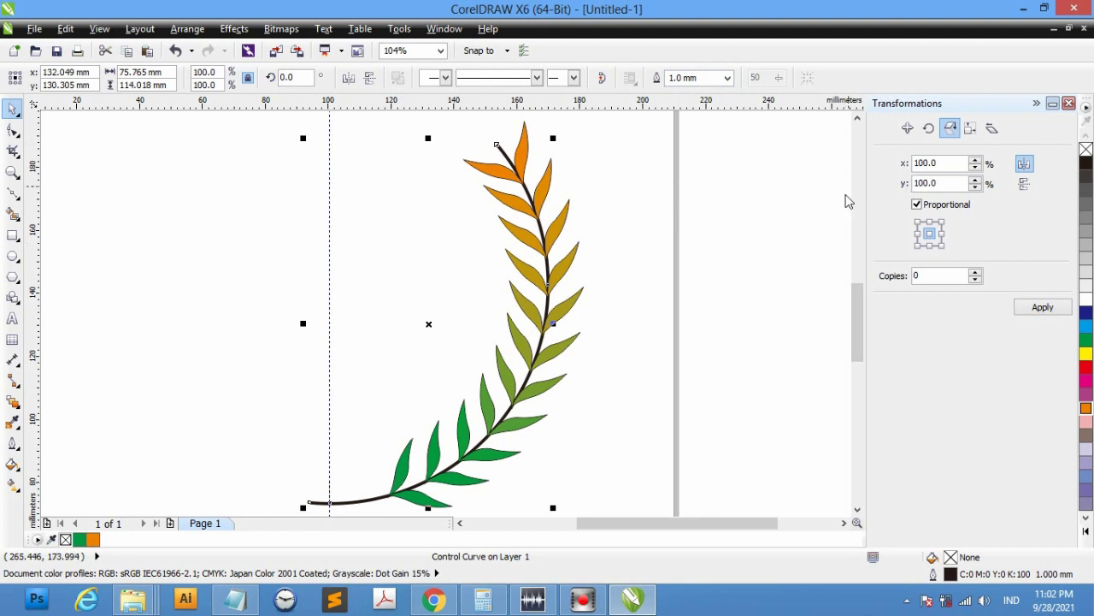
Draw a closed Bézier leaf about 9.4 mm wide and 36.7 mm tall beside the page and fill it with orange
left_click(859, 118)
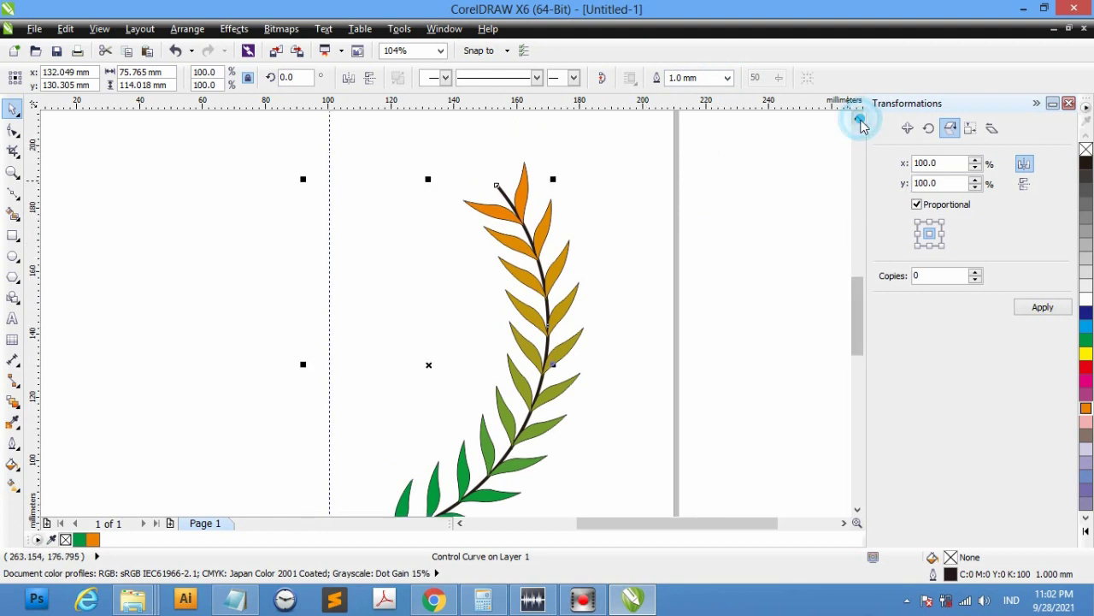
left_click(858, 118)
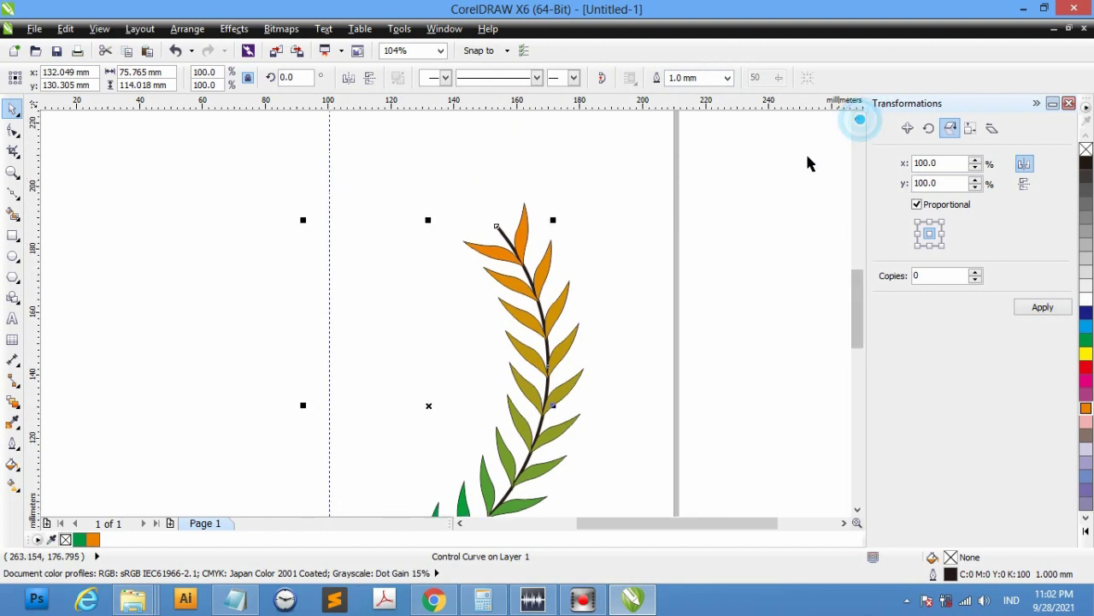
left_click(15, 194)
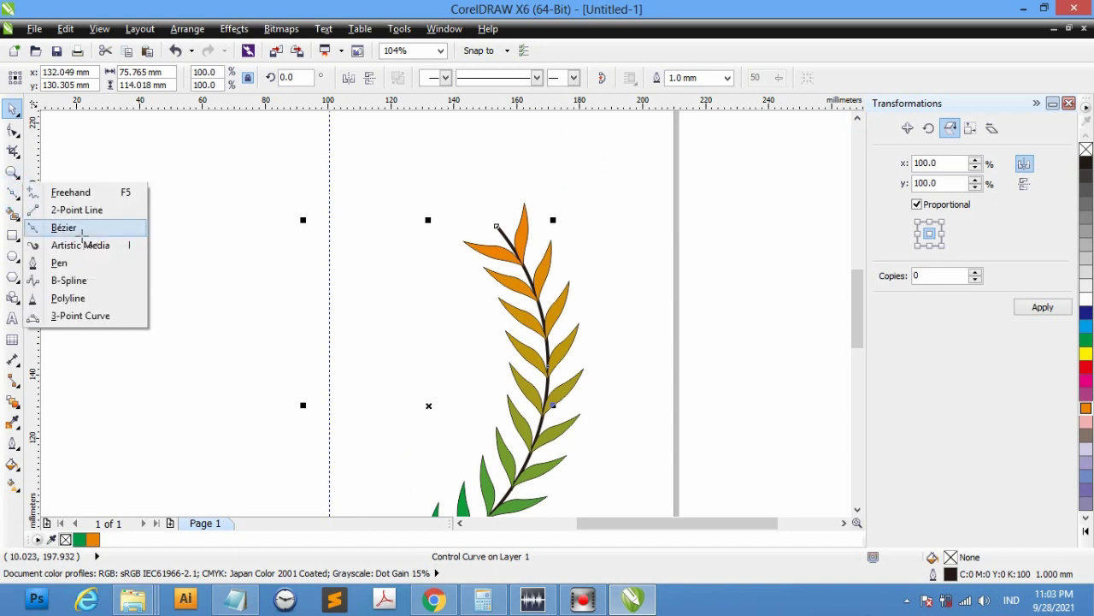
left_click(70, 234)
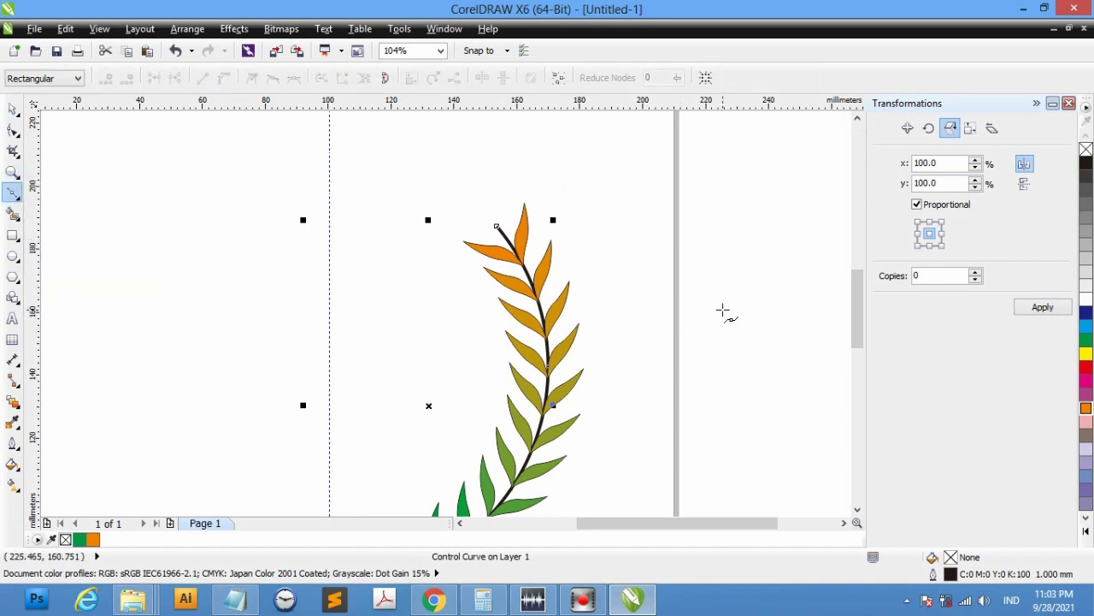
left_click(722, 309)
left_click_drag(719, 258, 744, 284)
left_click(735, 210)
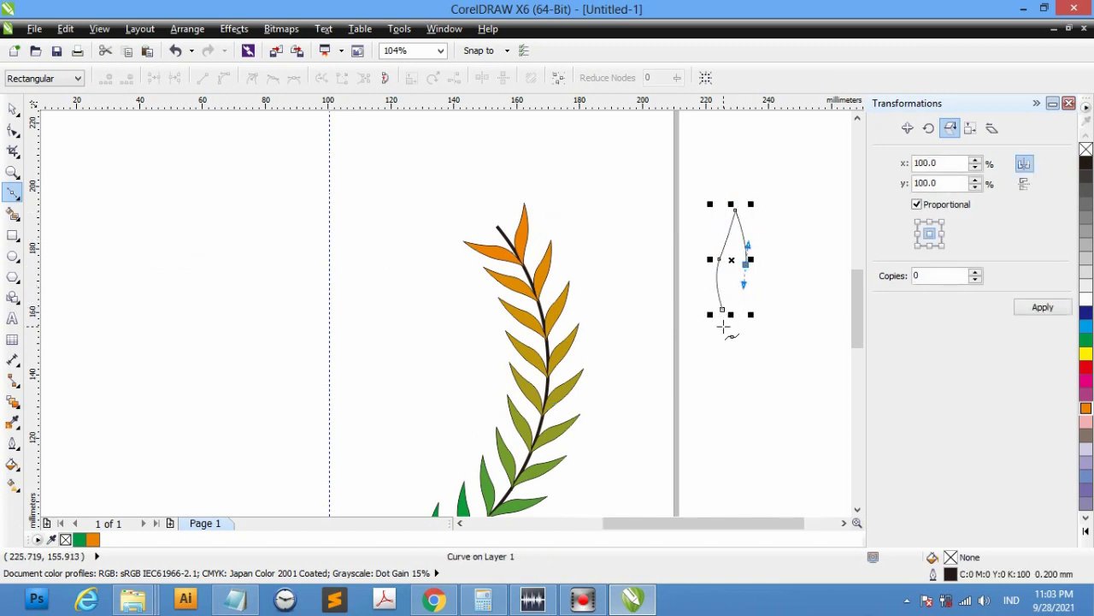
left_click_drag(729, 324, 727, 314)
left_click(725, 321)
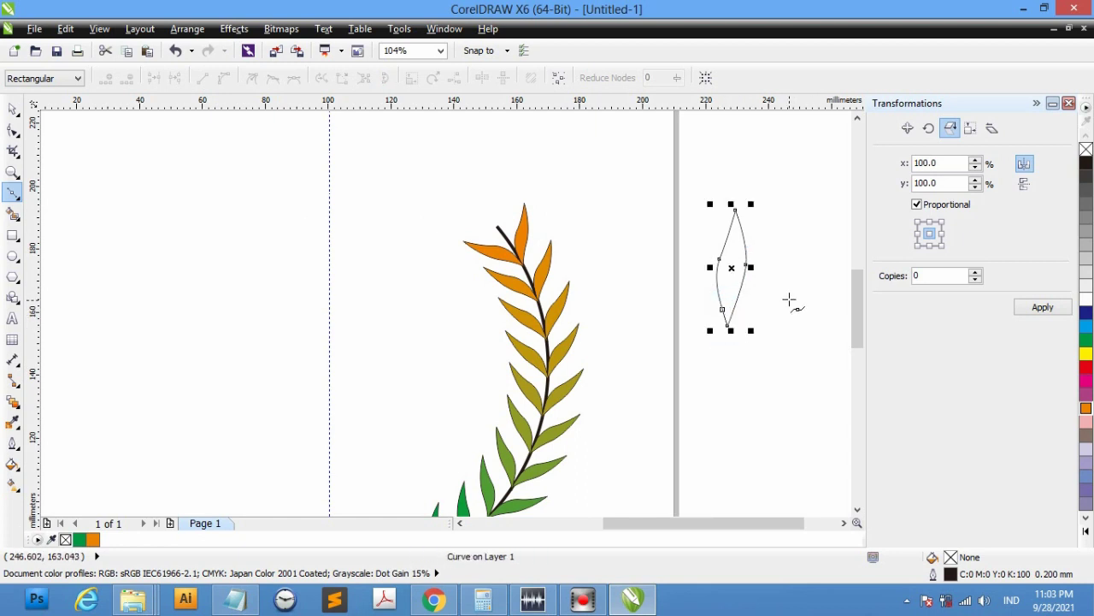
key("space")
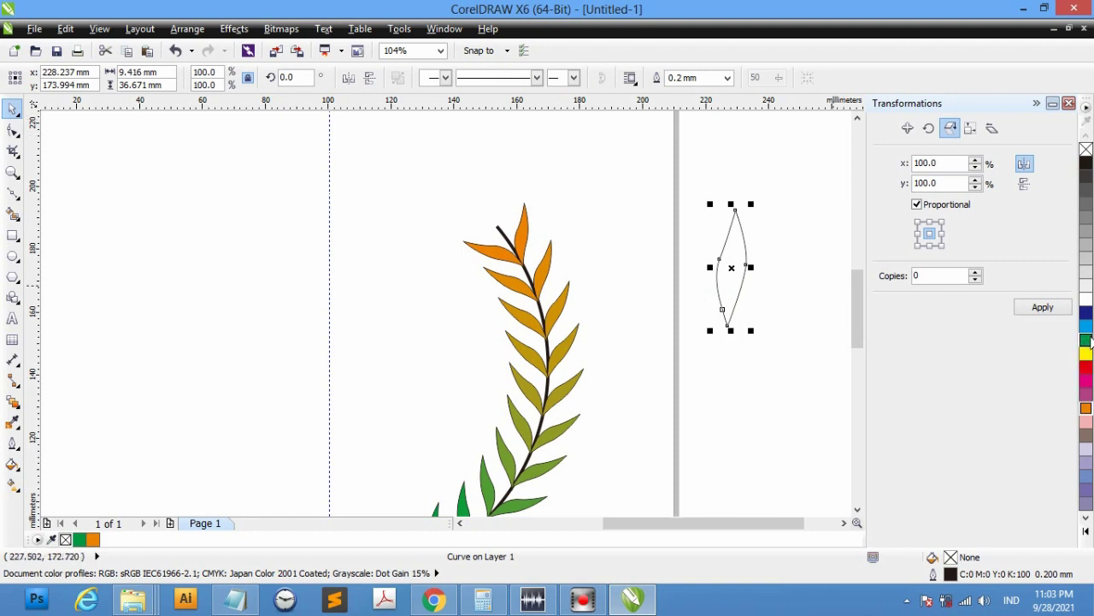
left_click(1086, 407)
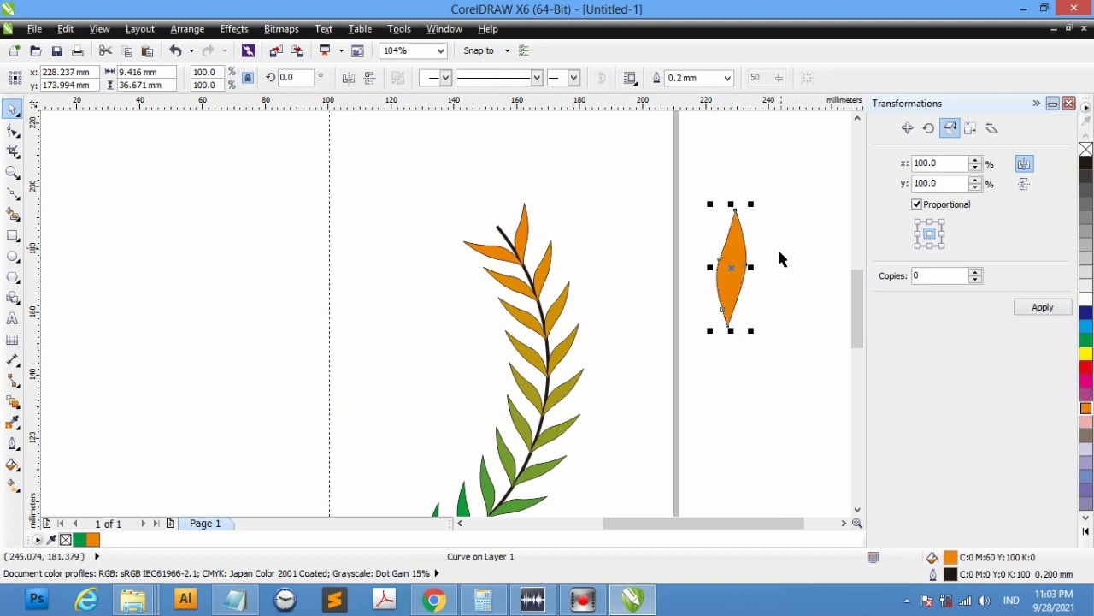
Scale the new orange leaf to about 61.1%, move it to the stem's upper end and rotate it to about 26.9°
left_click_drag(751, 205, 511, 199)
left_click(510, 194)
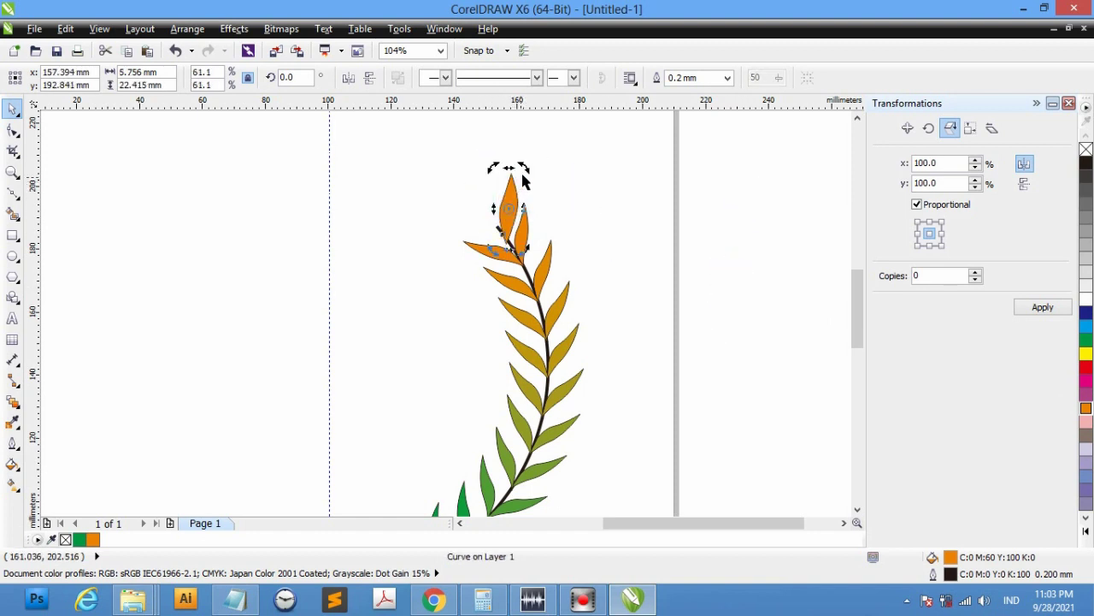
left_click_drag(523, 166, 504, 165)
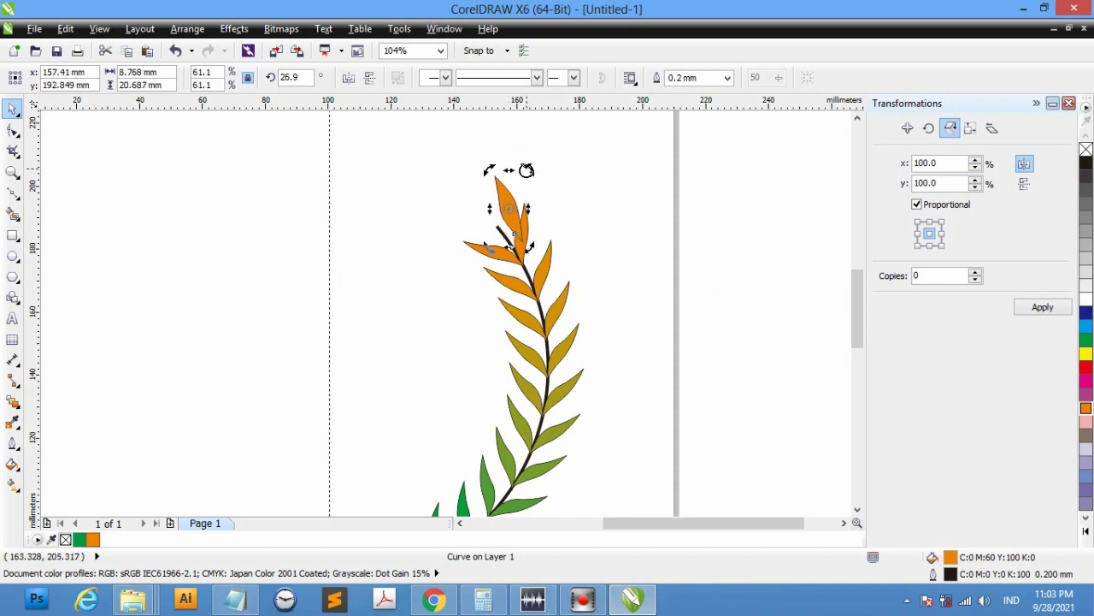
left_click(513, 183)
left_click(518, 188)
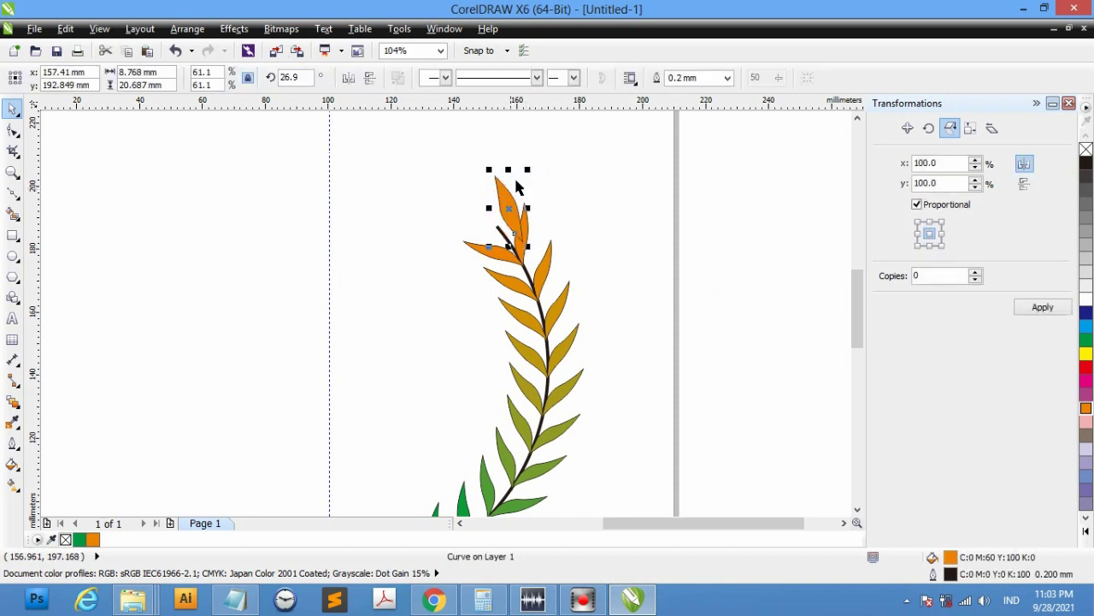
Scale the topmost orange leaf down to about 7.7 × 18.2 mm, tilt it slightly counter-clockwise and seat it on the stem's tip
left_click_drag(528, 170, 520, 171)
left_click(505, 215)
left_click_drag(505, 216, 499, 218)
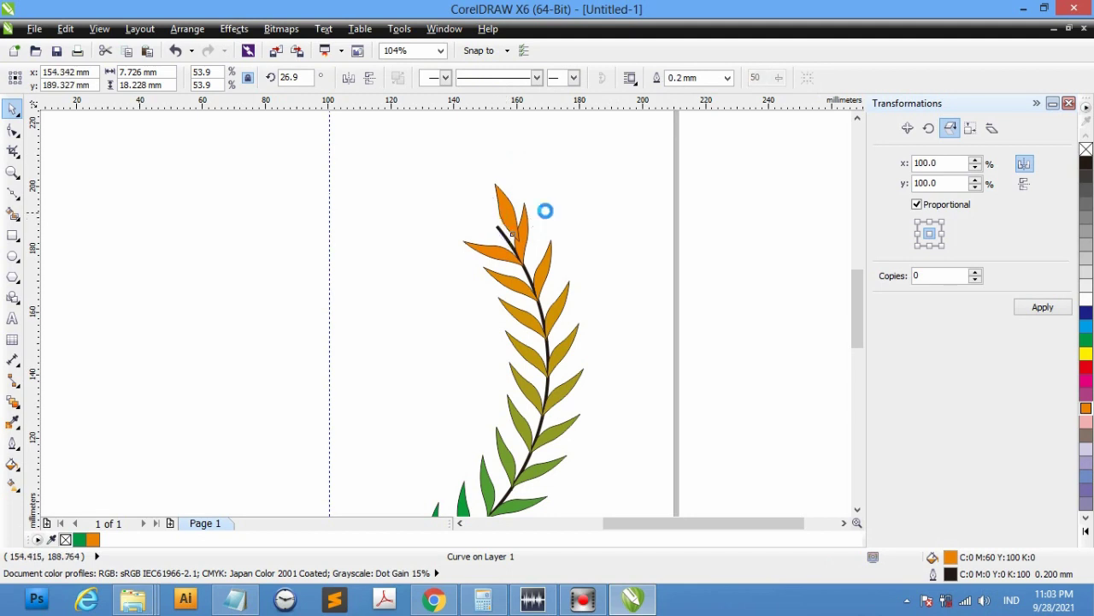
left_click(499, 211)
left_click_drag(517, 184, 496, 209)
left_click(640, 193)
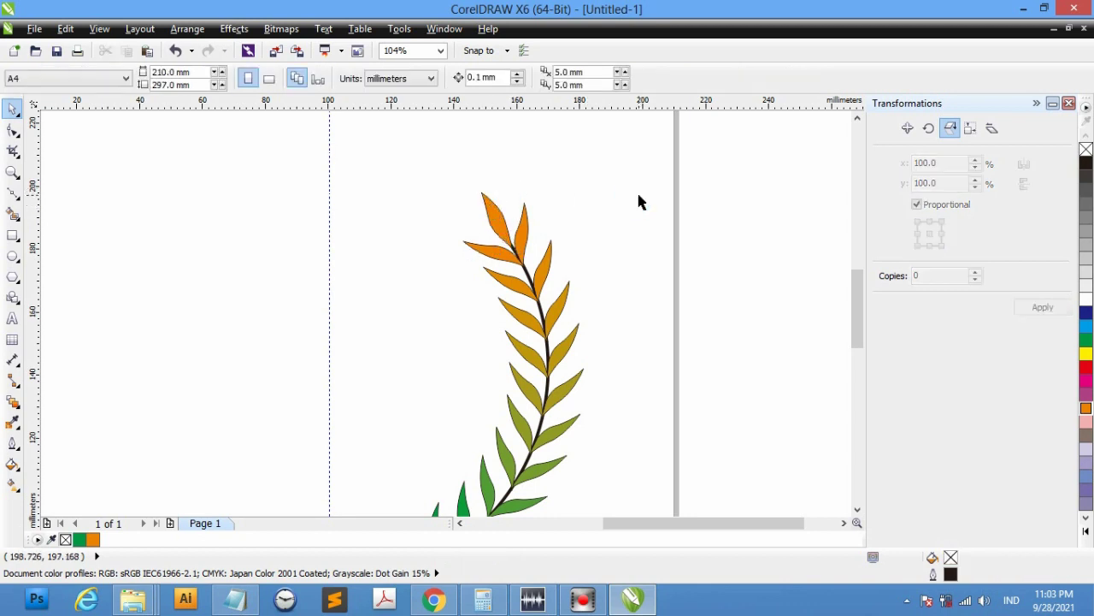
Group the stem and all the leaves into a single branch object
key("F4")
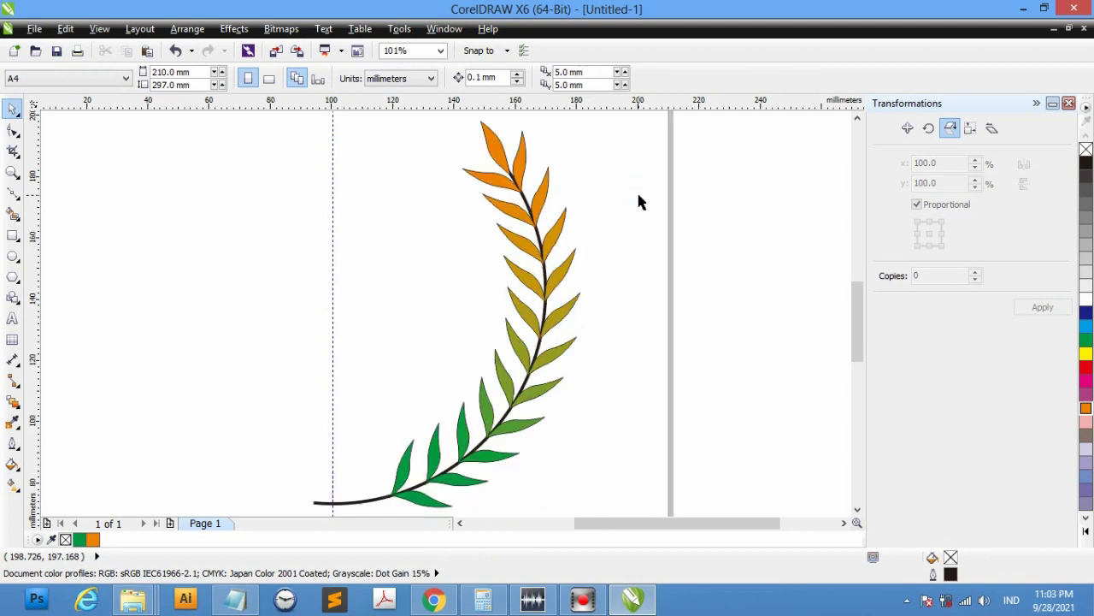
scroll(645, 197, "down", 3)
left_click_drag(407, 137, 703, 417)
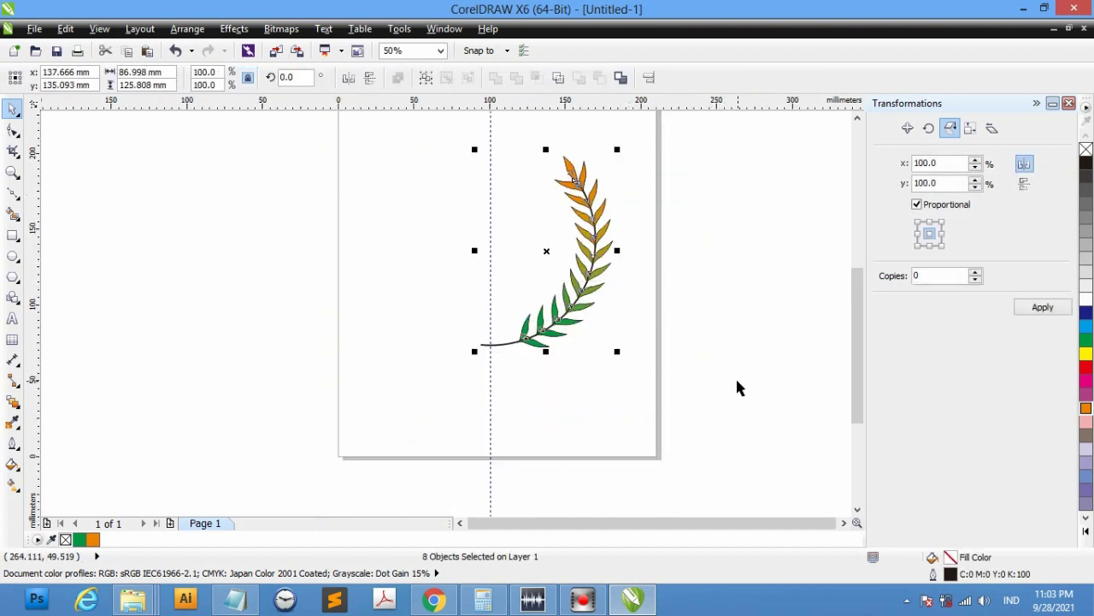
left_click(425, 79)
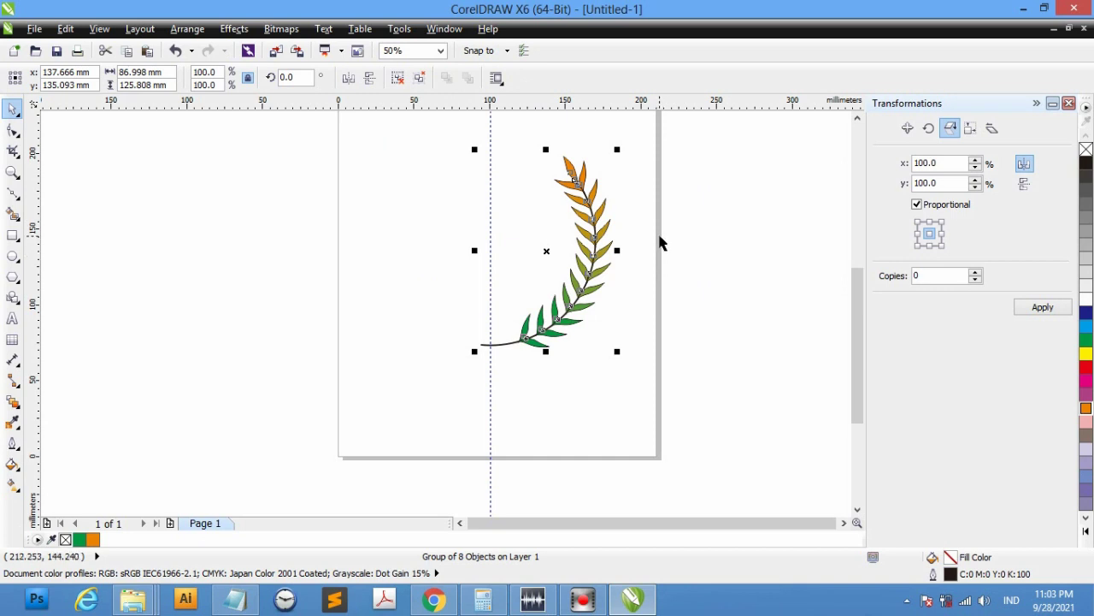
Duplicate the grouped branch, move the copy about 80 mm to its left and mirror it horizontally
scroll(659, 244, "up", 2)
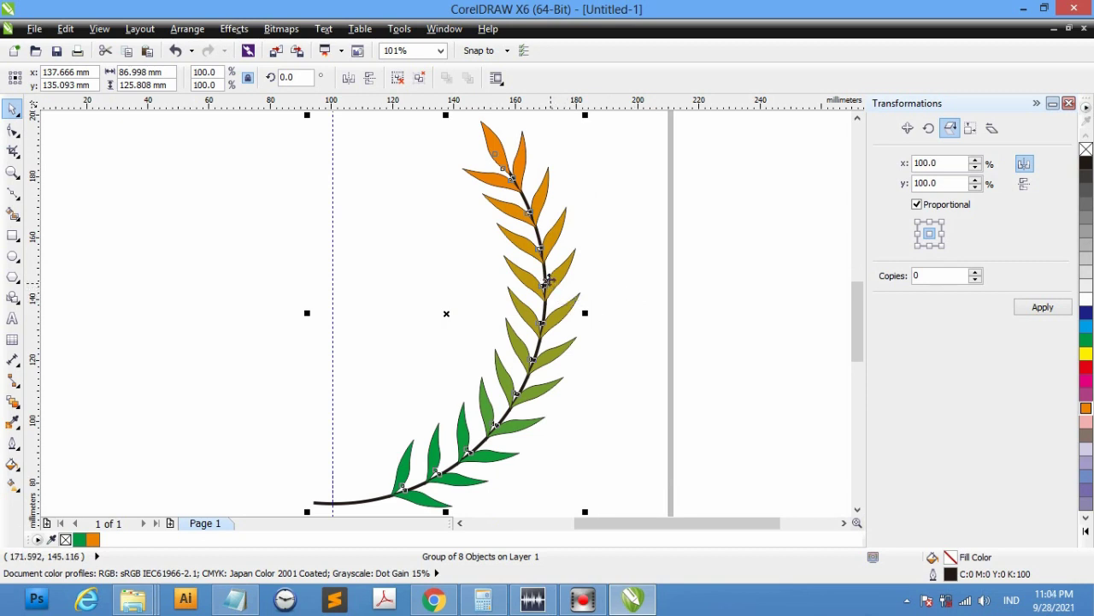
left_click(72, 31)
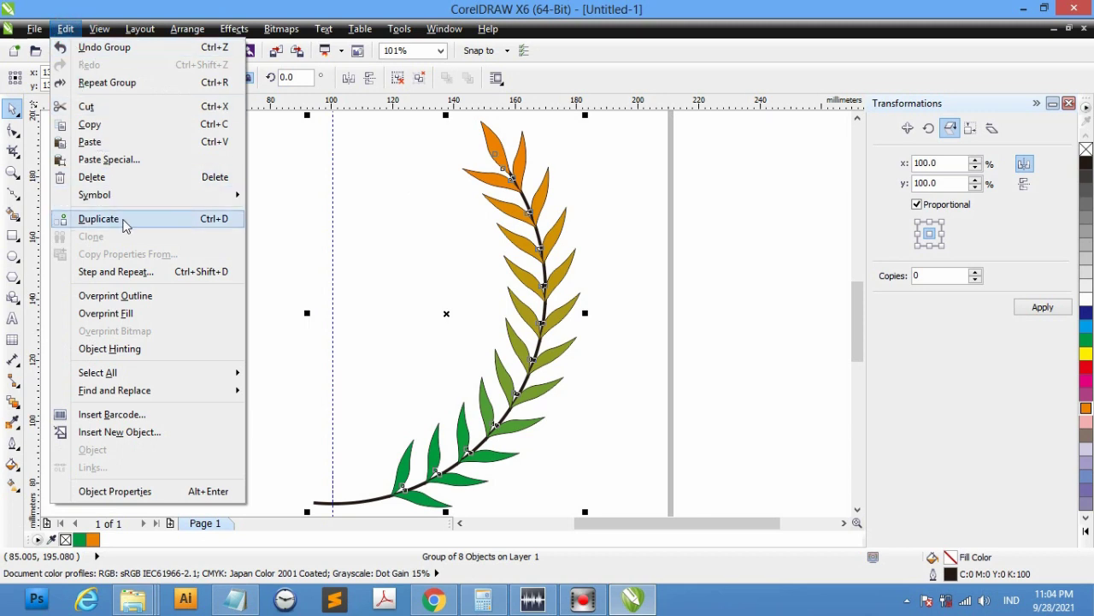
left_click(226, 224)
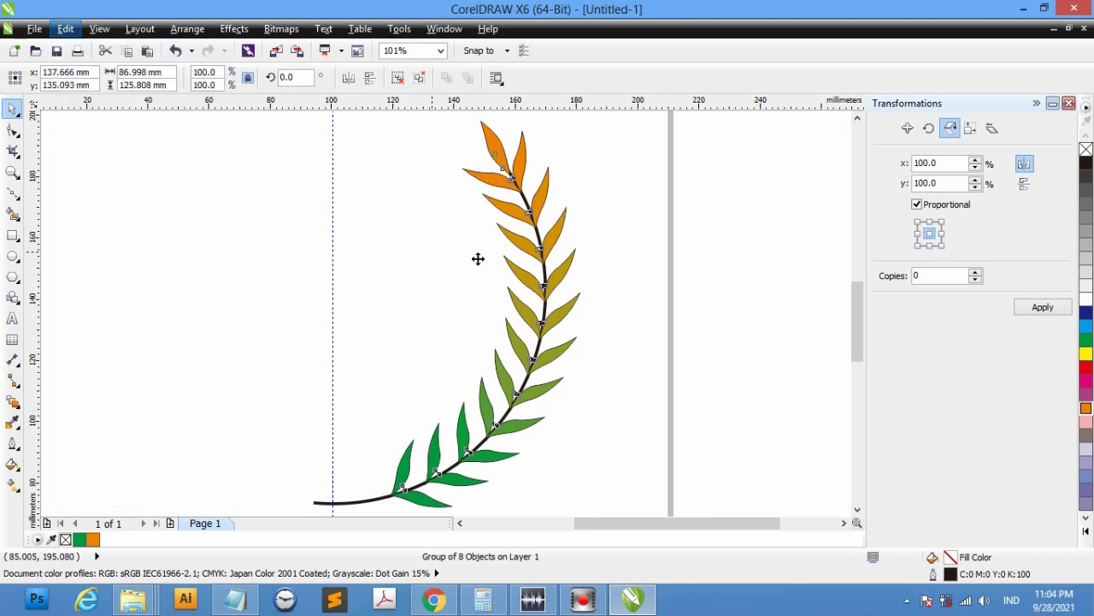
left_click_drag(577, 297, 316, 300)
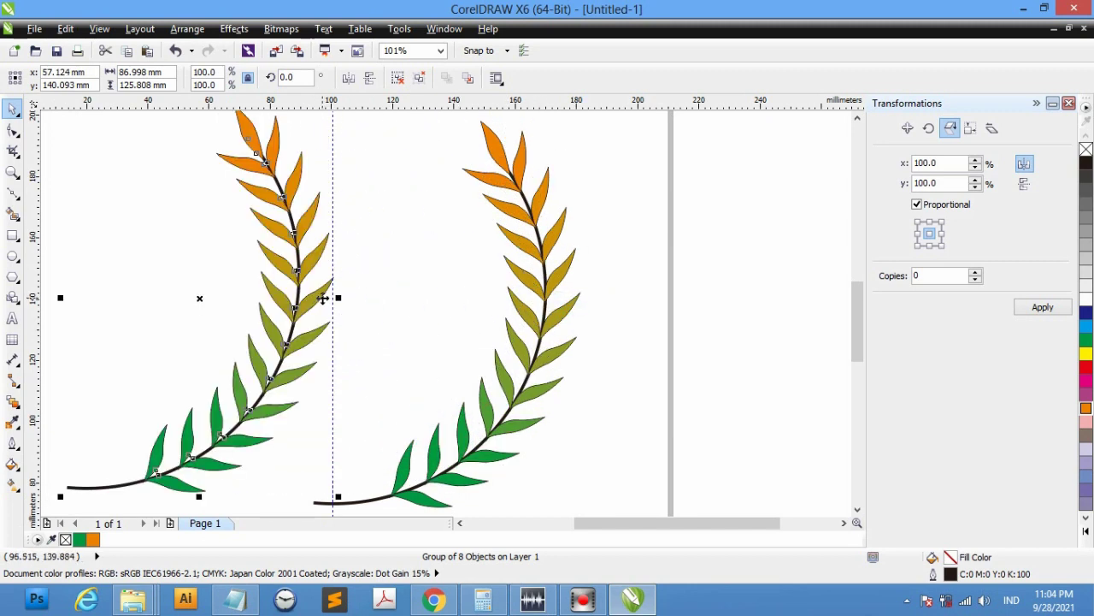
left_click(349, 81)
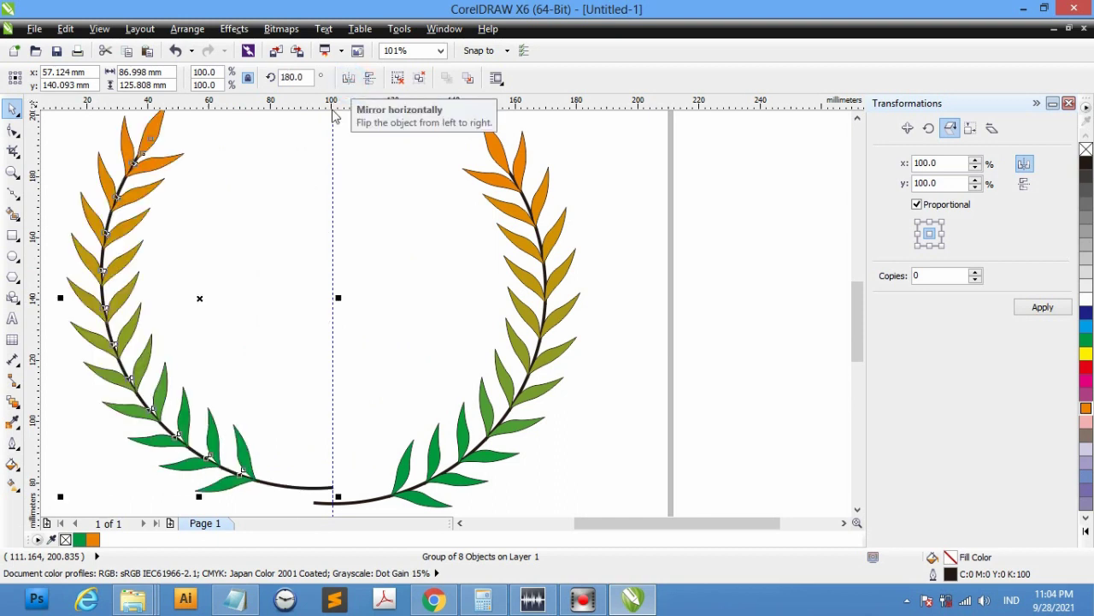
Move the mirrored branch toward the vertical guideline so the stems meet, and bottom-align it with the original branch
left_click_drag(117, 334, 127, 340)
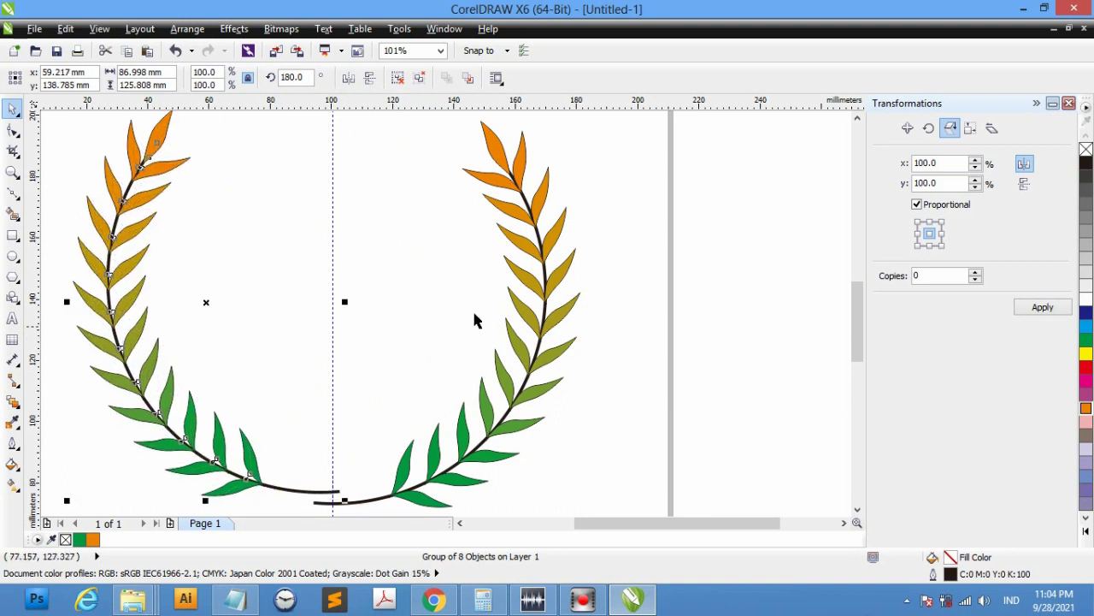
left_click_drag(128, 209, 141, 197)
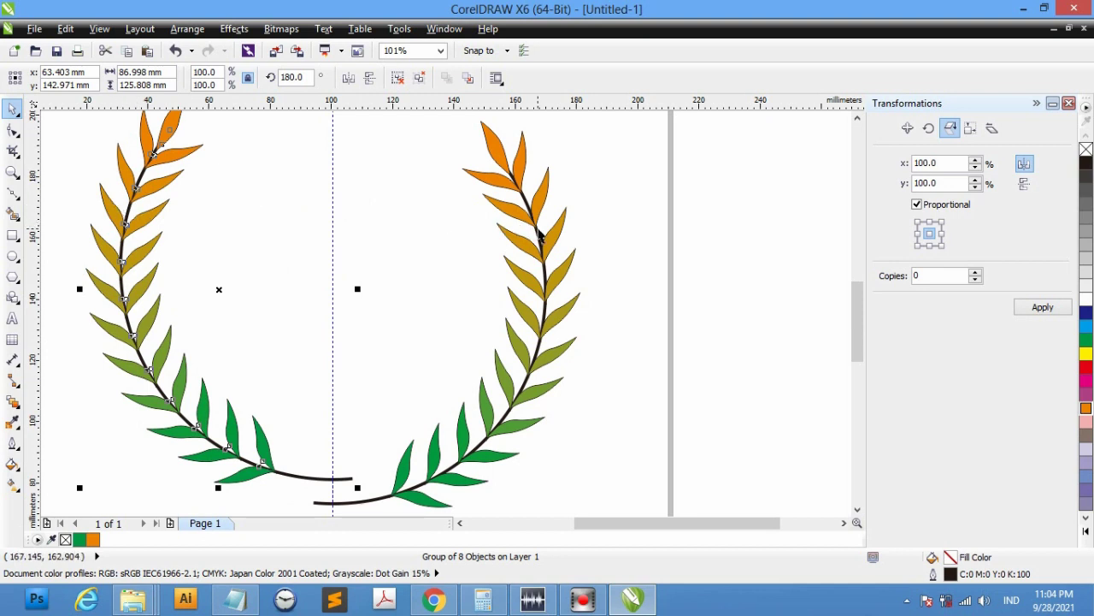
left_click(128, 184)
left_click(543, 318, "shift")
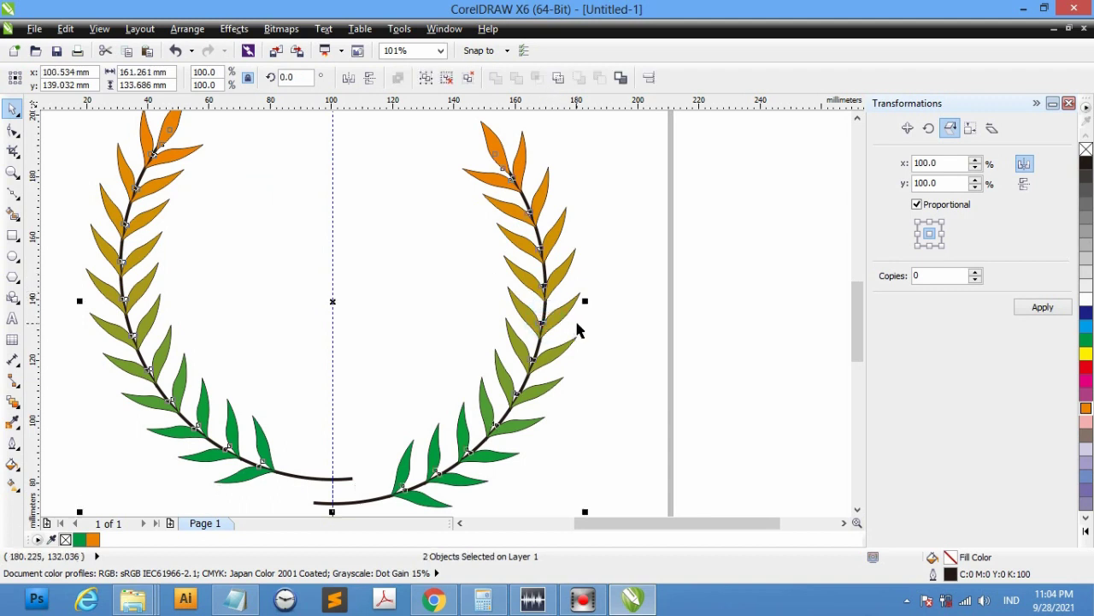
key("b")
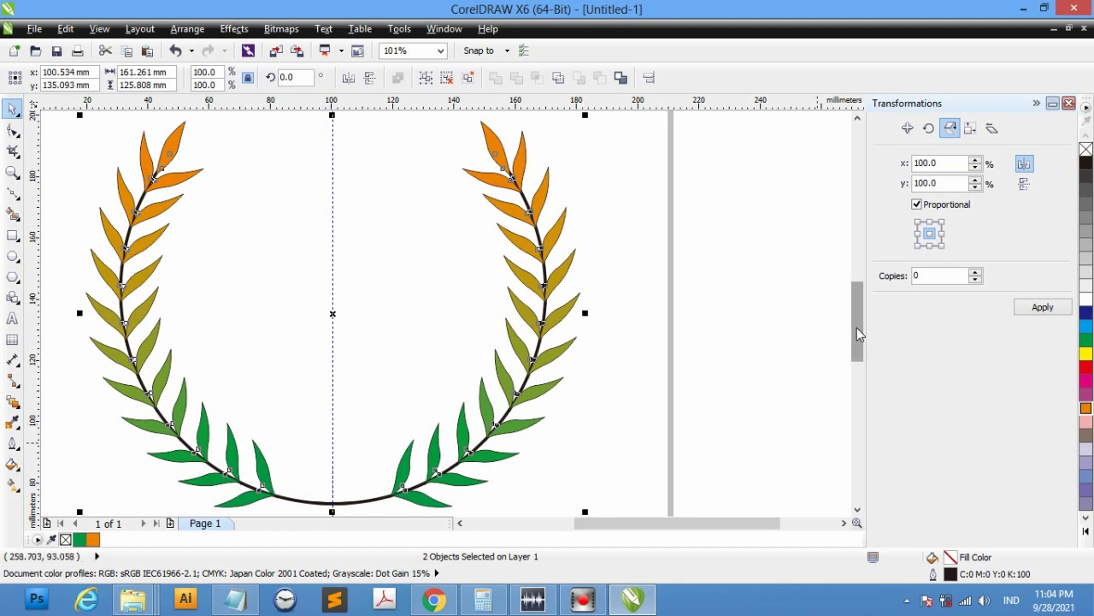
Check where the two stems join and delete the mirrored branch copy
left_click_drag(857, 328, 856, 340)
left_click(746, 357)
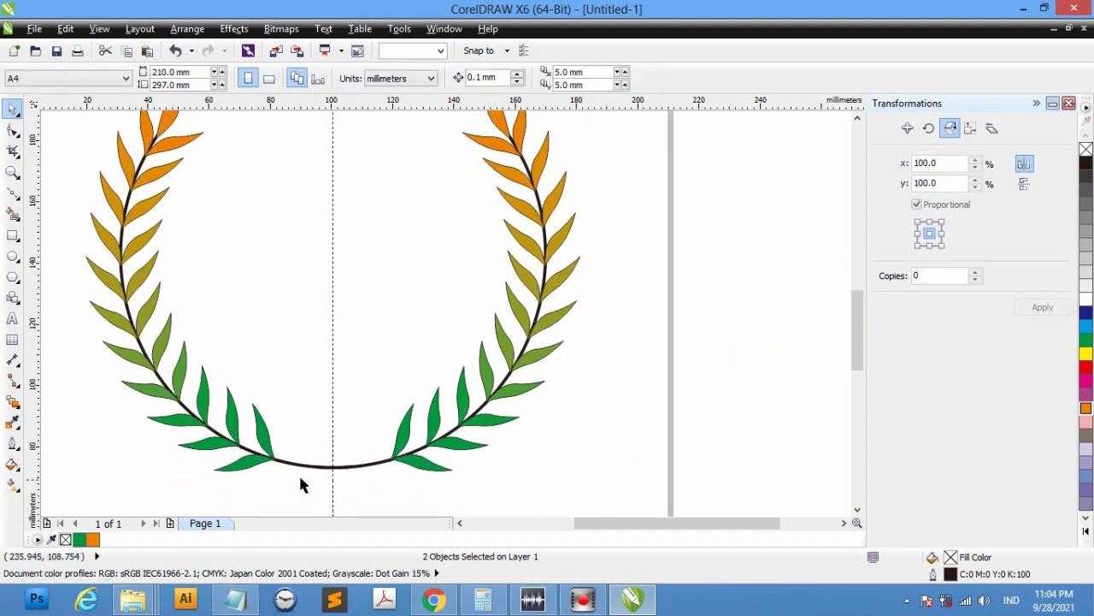
left_click(262, 451)
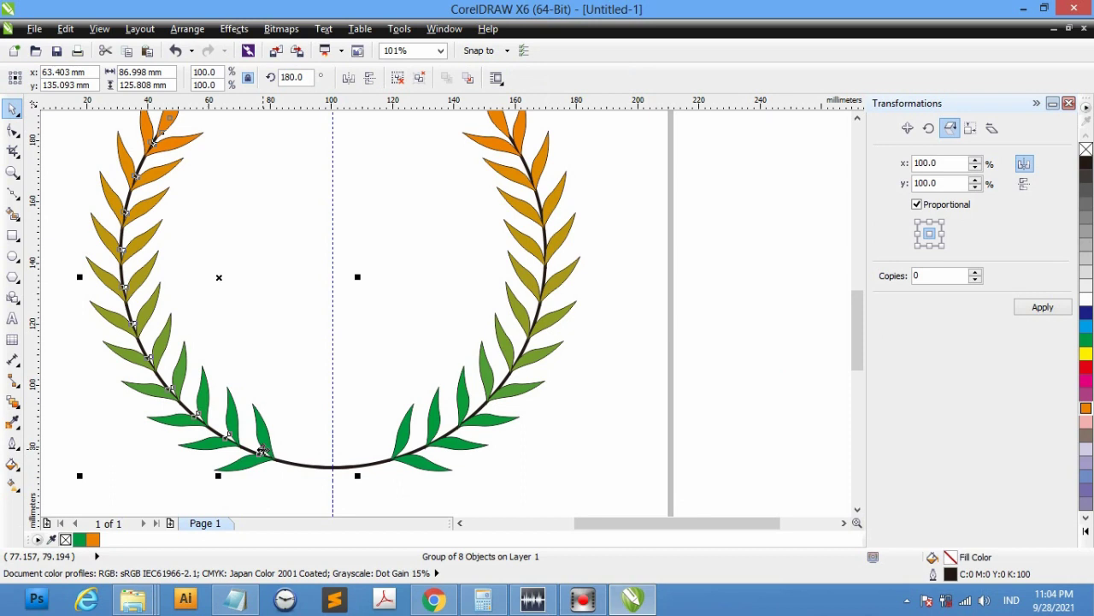
key("Delete")
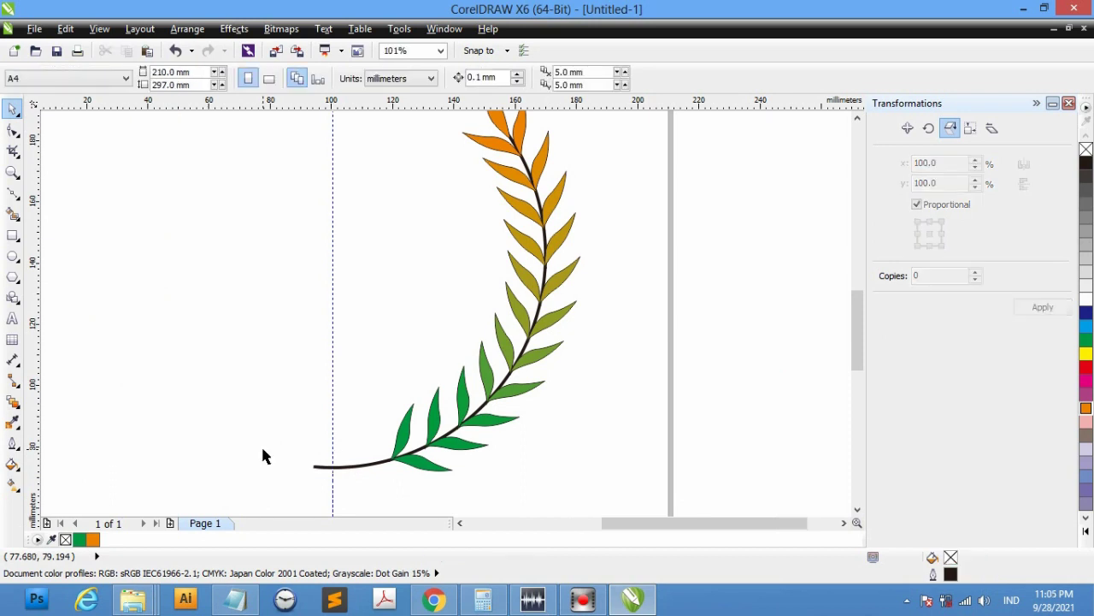
Ungroup the remaining branch into its separate stem and leaf objects
scroll(264, 455, "up", 1)
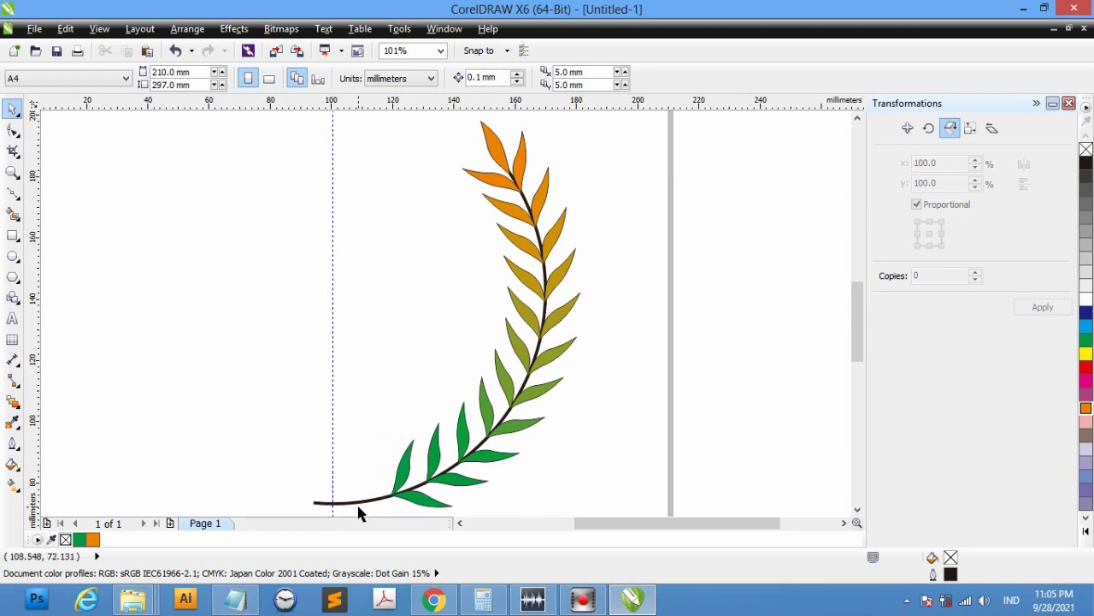
left_click(587, 467)
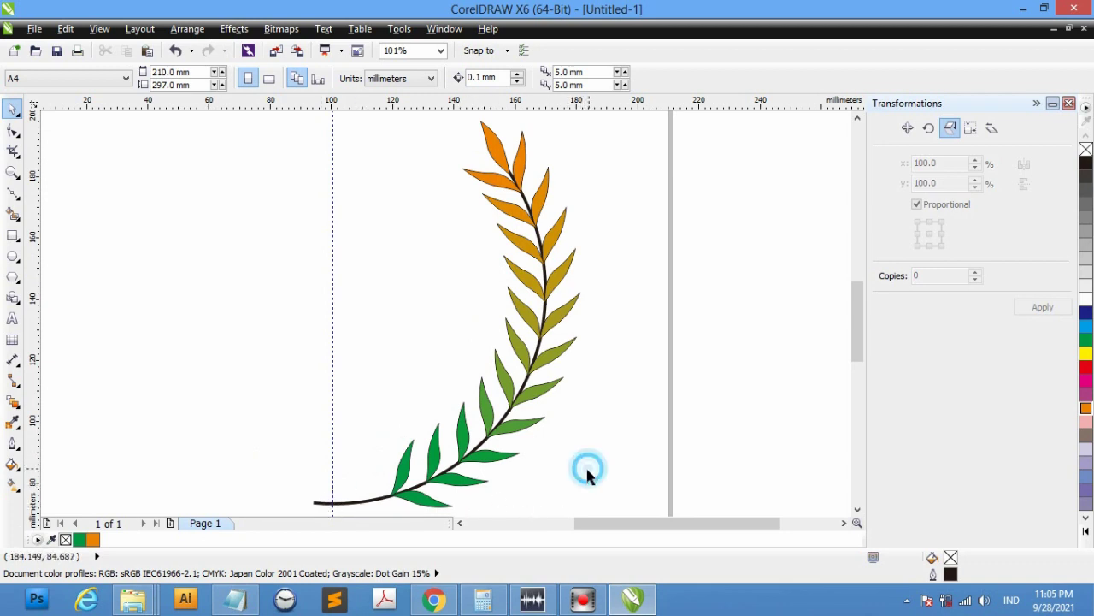
left_click(428, 506)
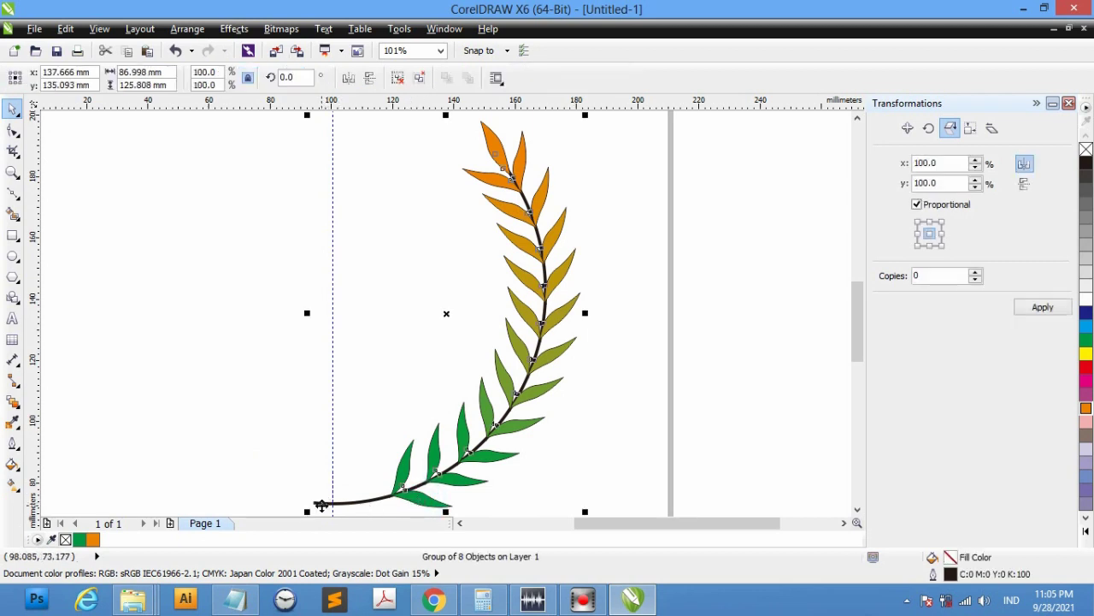
left_click(228, 379)
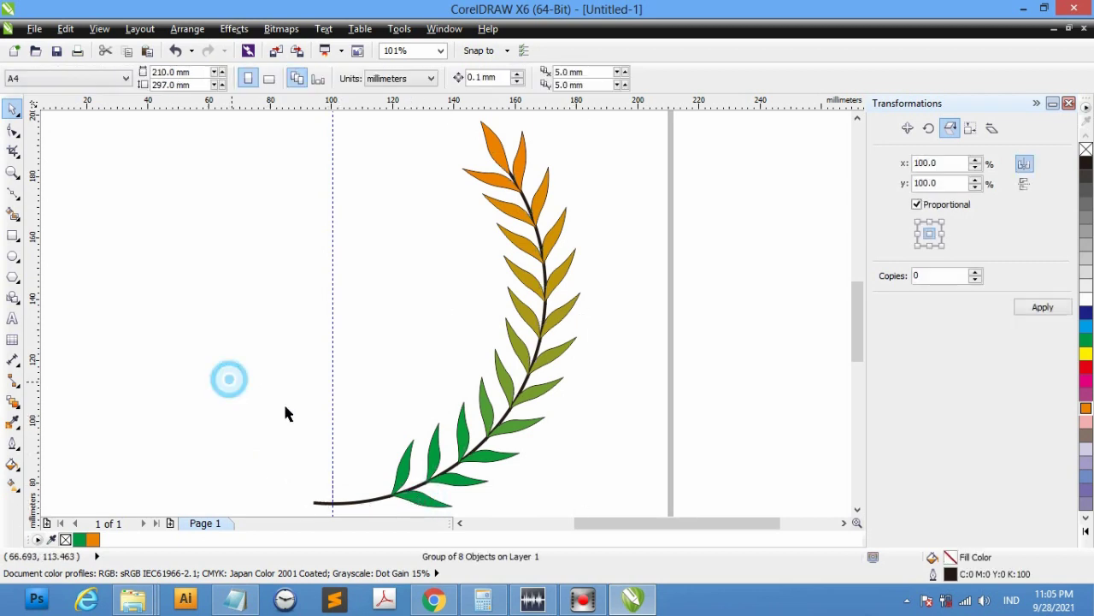
left_click(325, 503)
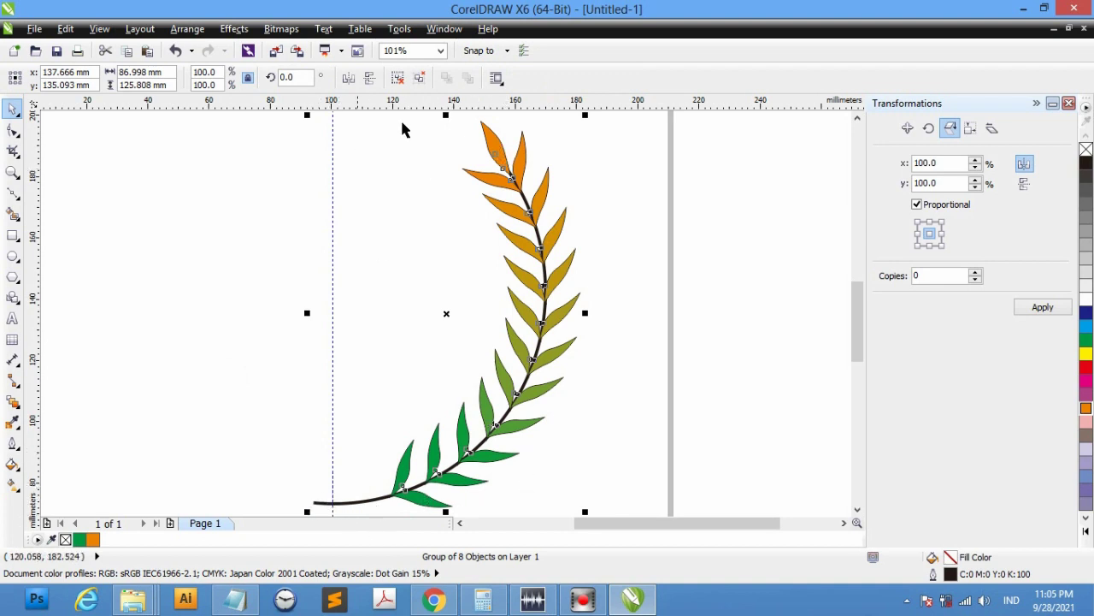
left_click(419, 77)
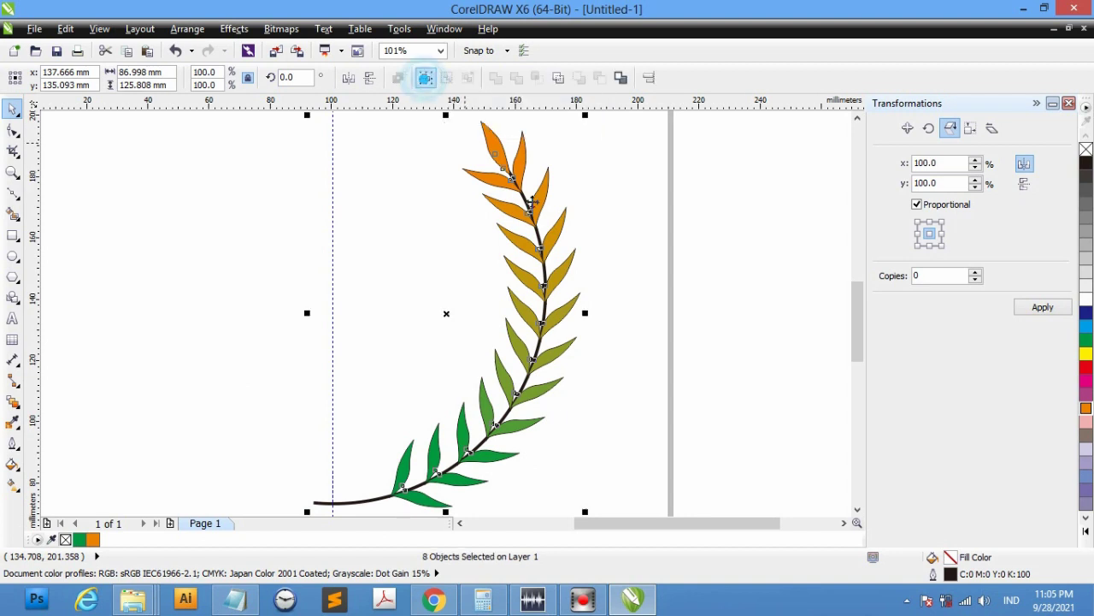
Break the compound object of 7 elements apart to separate the stem curve from the leaves
left_click(664, 288)
left_click(528, 180)
left_click(556, 232)
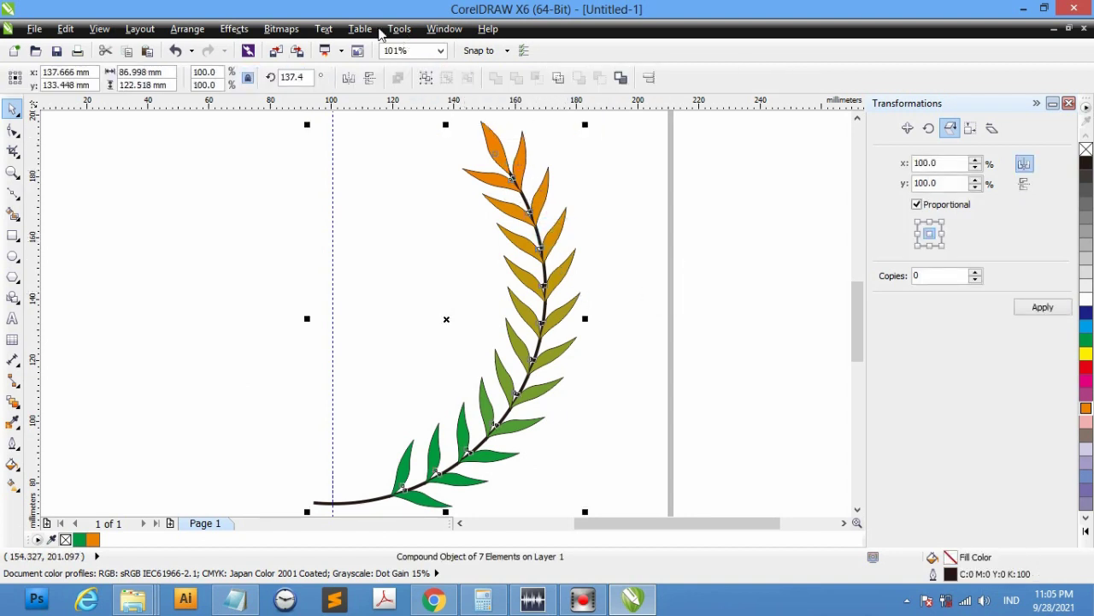
left_click(188, 29)
mouse_move(342, 106)
left_click(736, 329)
left_click(691, 348)
left_click(562, 319)
left_click(704, 329)
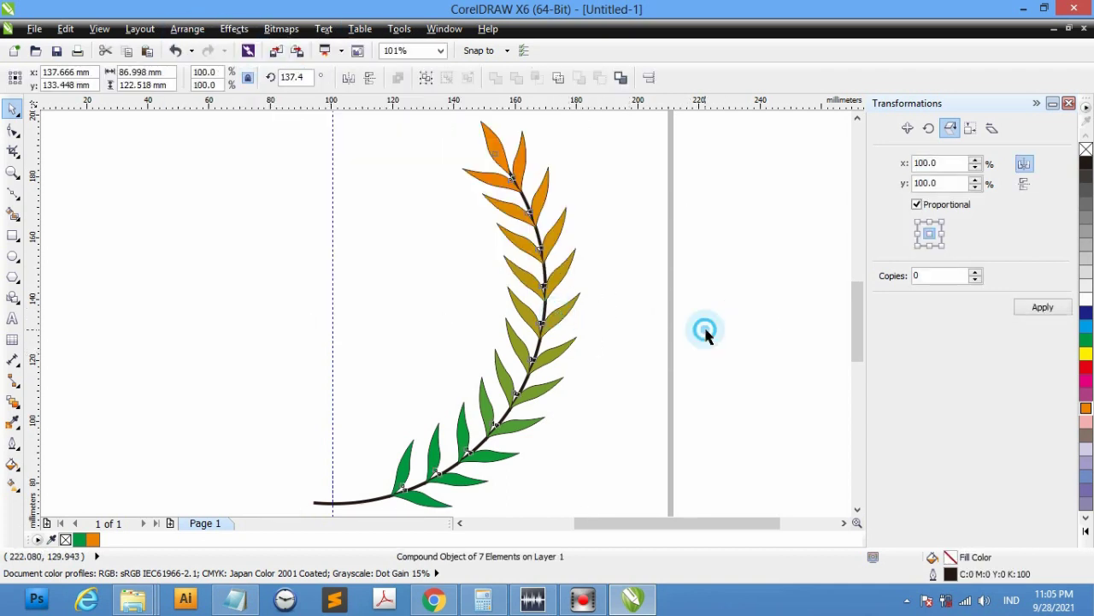
left_click(557, 323)
left_click(186, 29)
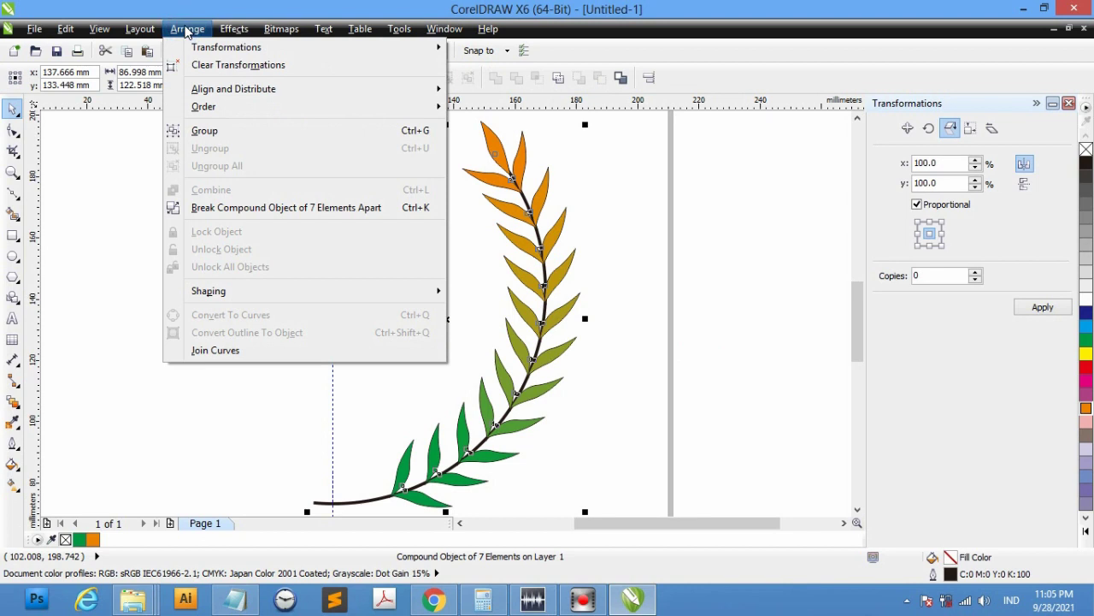
left_click(253, 208)
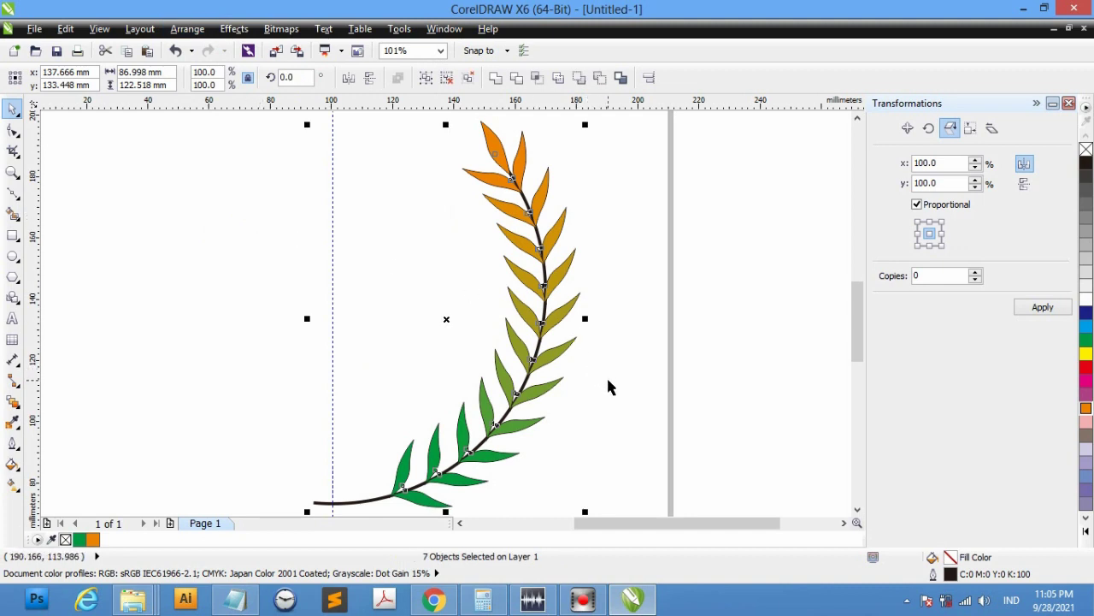
left_click(810, 370)
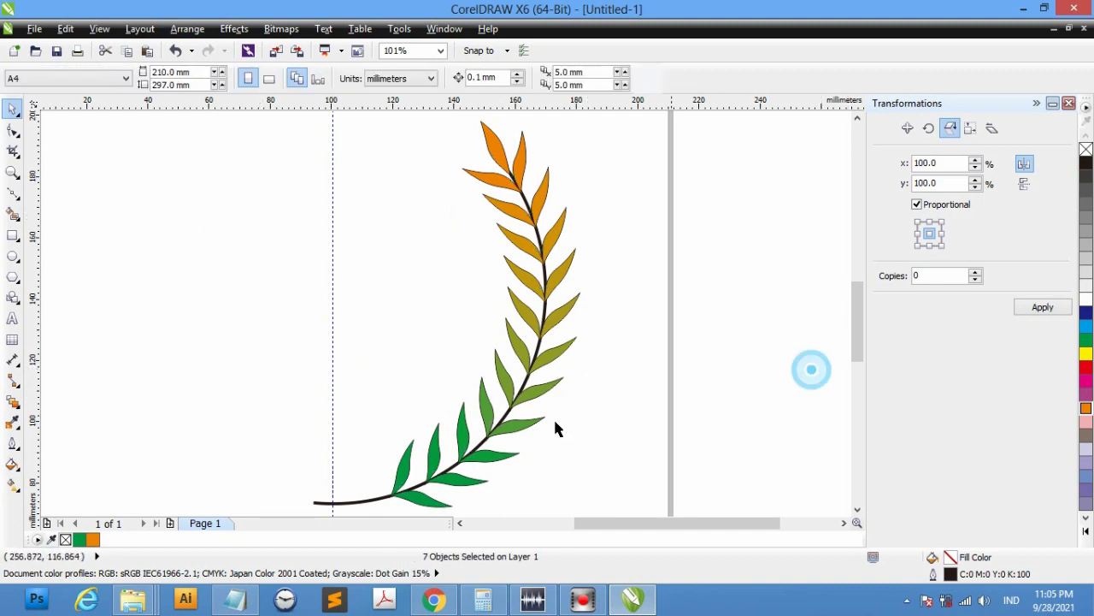
Try moving the stem curve away from the leaves and scaling it down to about 17%, undoing each change
left_click_drag(357, 501, 585, 441)
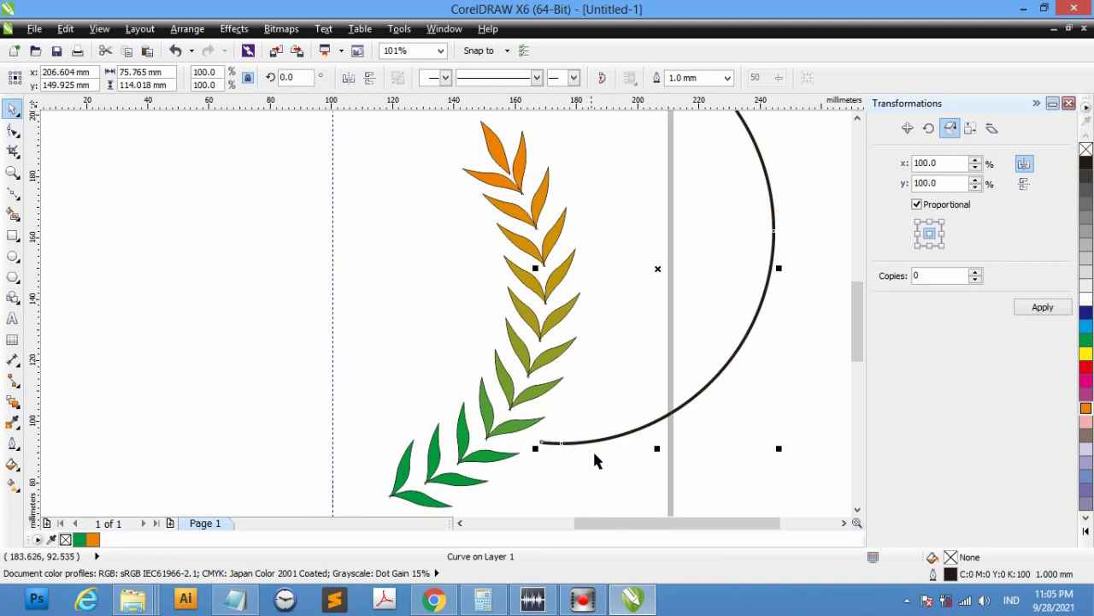
key("ctrl+z")
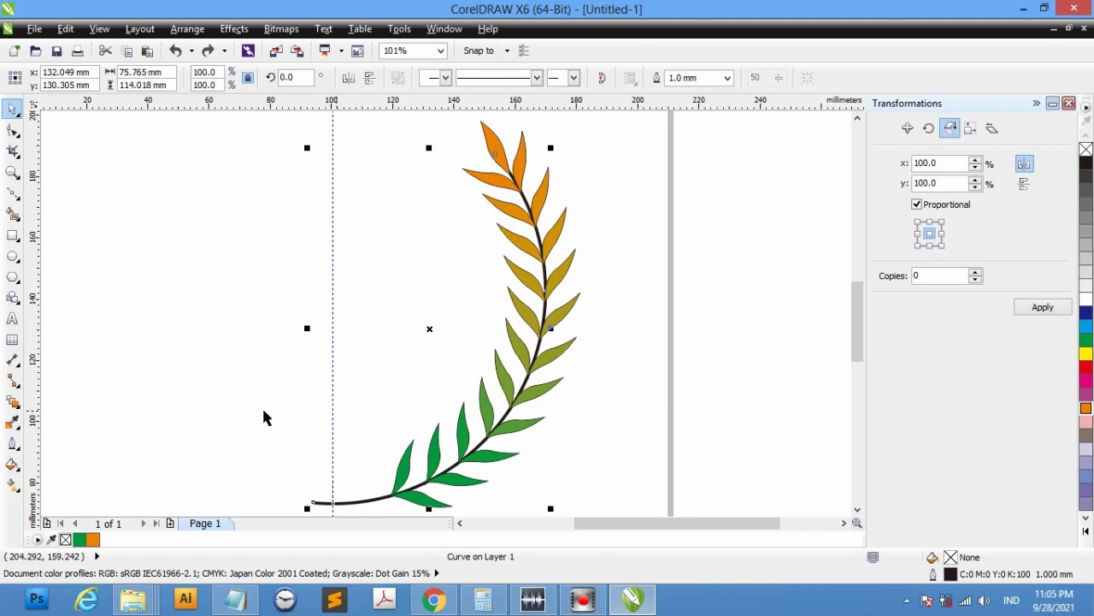
left_click_drag(307, 148, 478, 433)
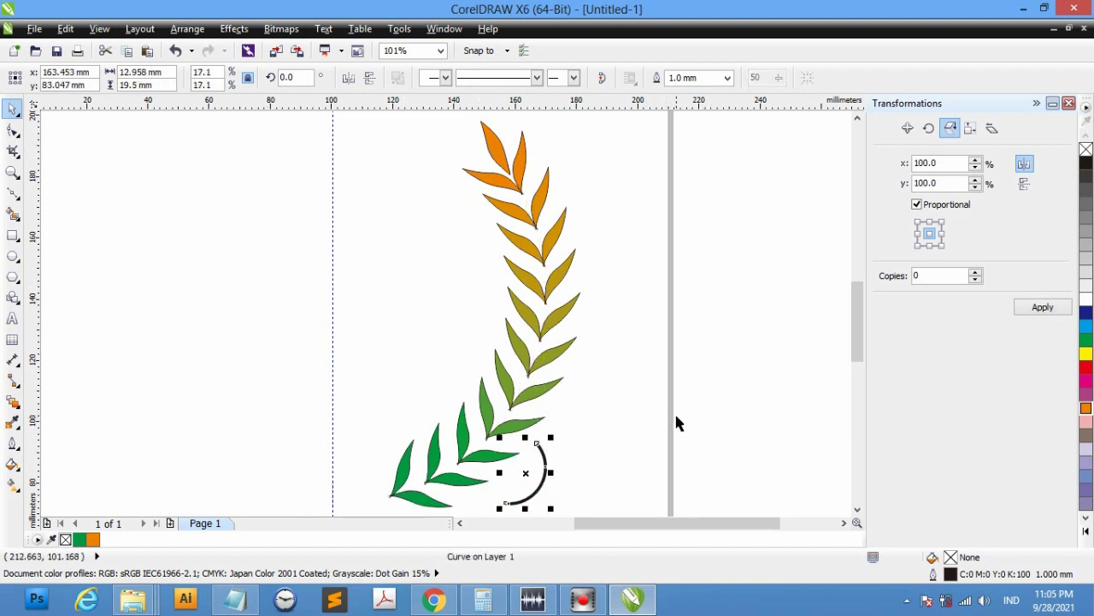
key("ctrl+z")
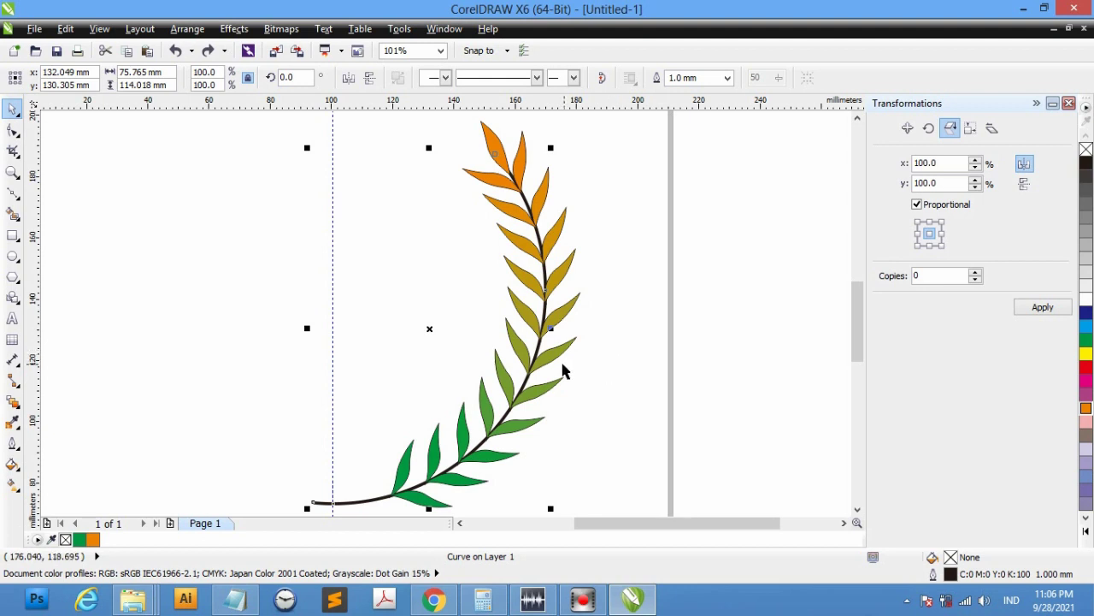
Convert the stem curve's 1.0 mm outline to an object
left_click(185, 30)
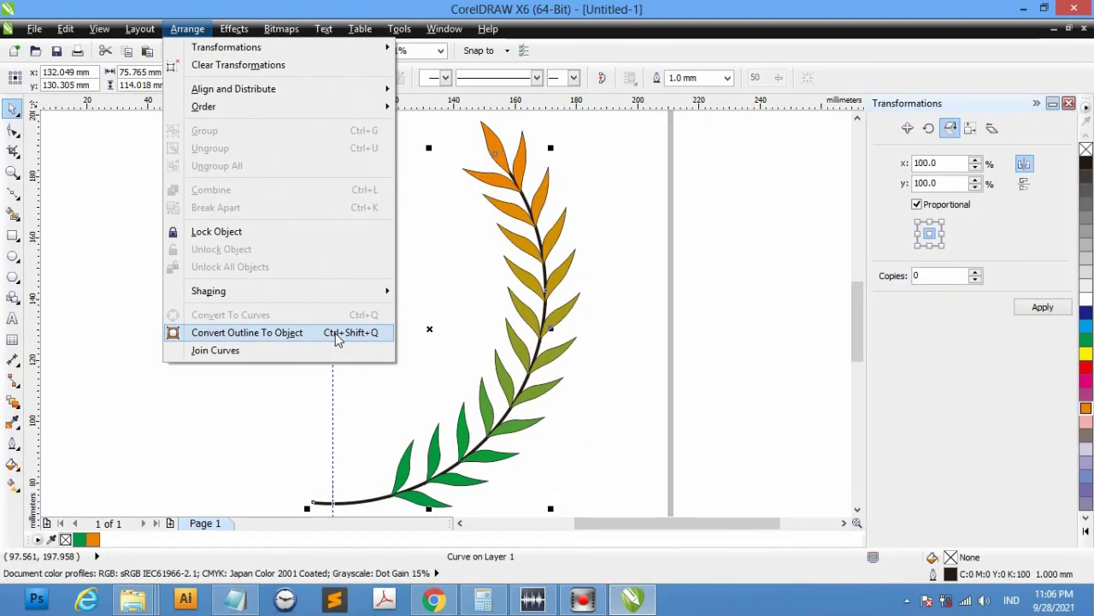
left_click(338, 339)
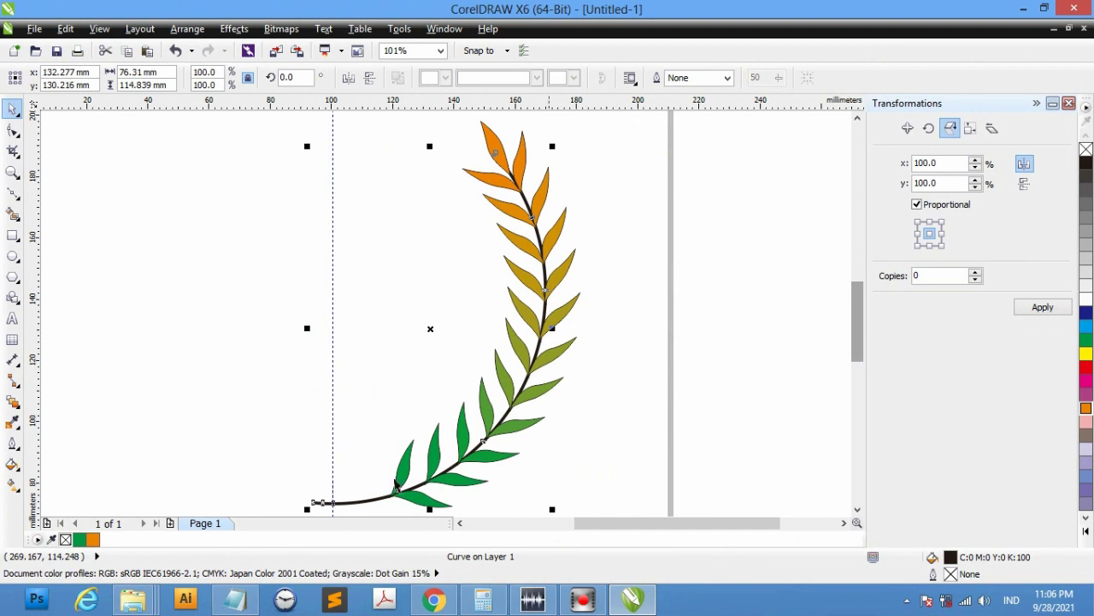
left_click_drag(857, 325, 858, 361)
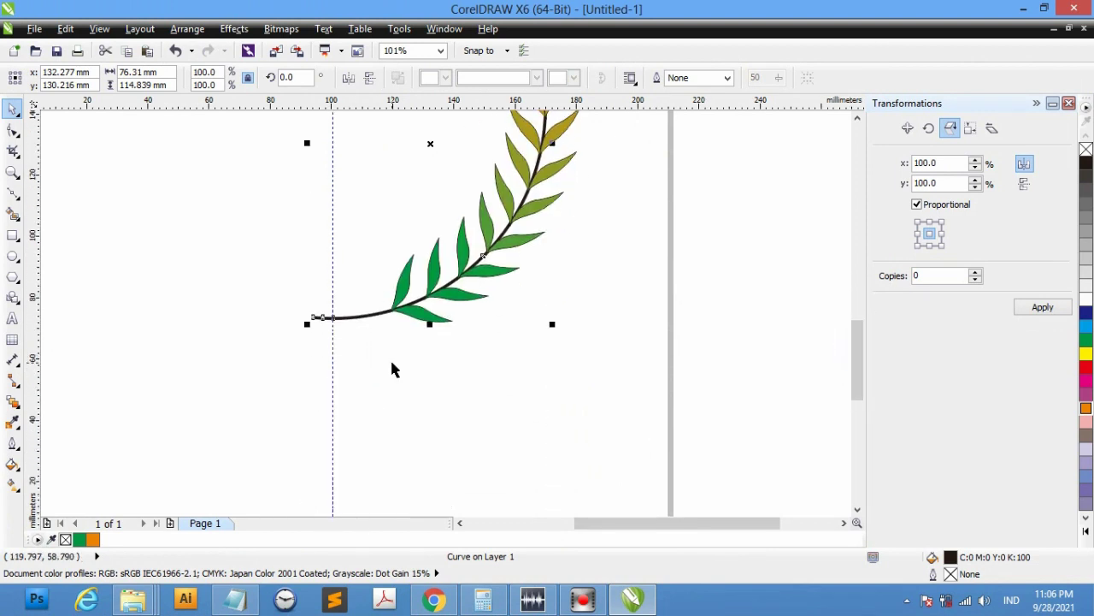
Delete the pair of nodes just inside the stem's free end, between the end and the guideline
key("z")
left_click_drag(258, 272, 421, 399)
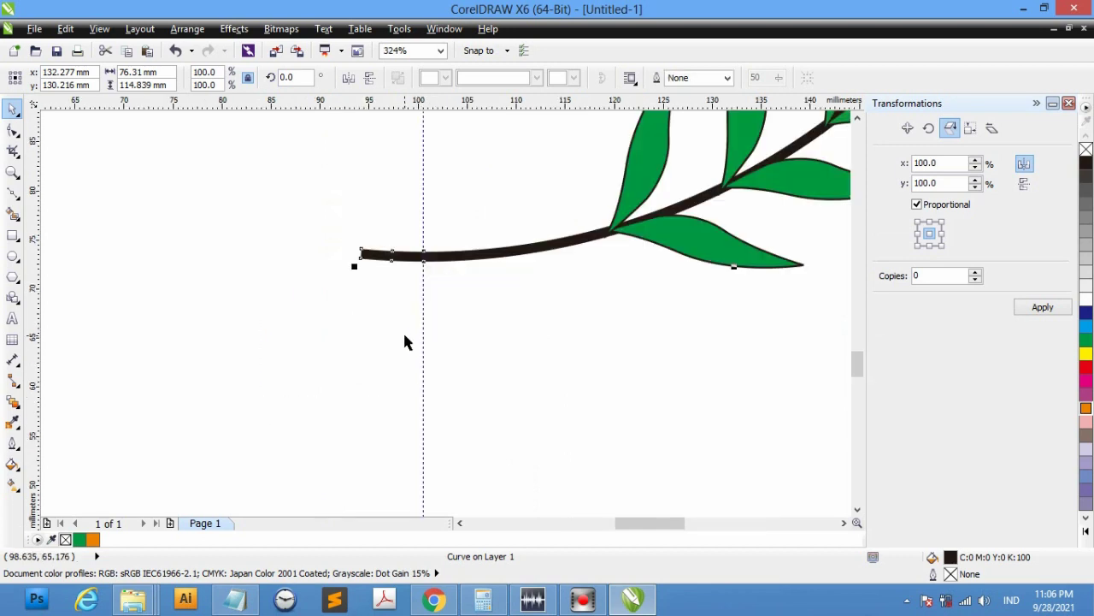
left_click(12, 130)
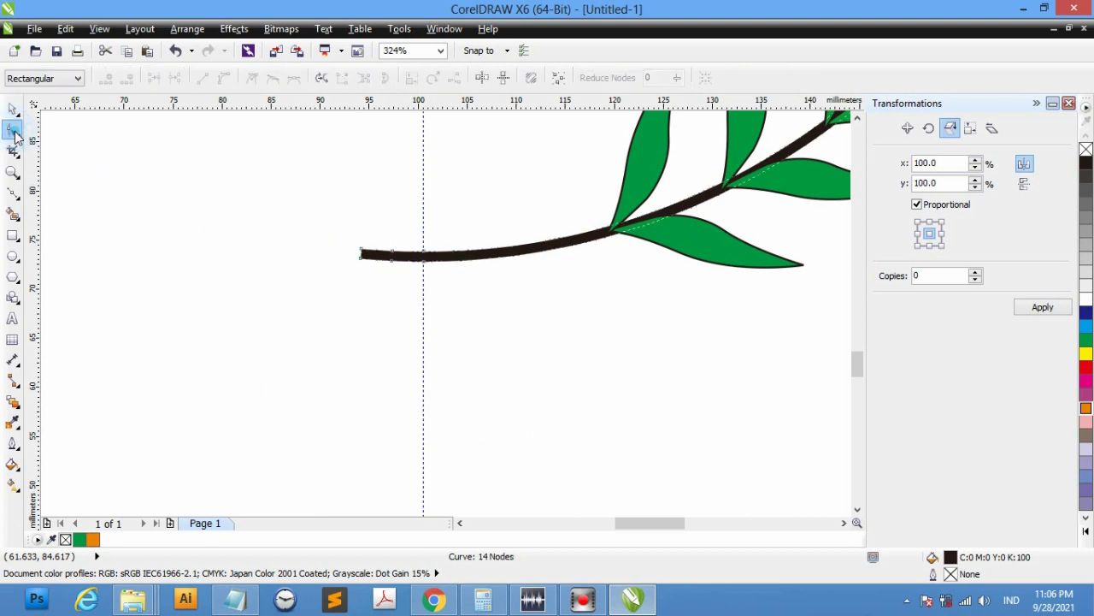
left_click_drag(330, 226, 396, 288)
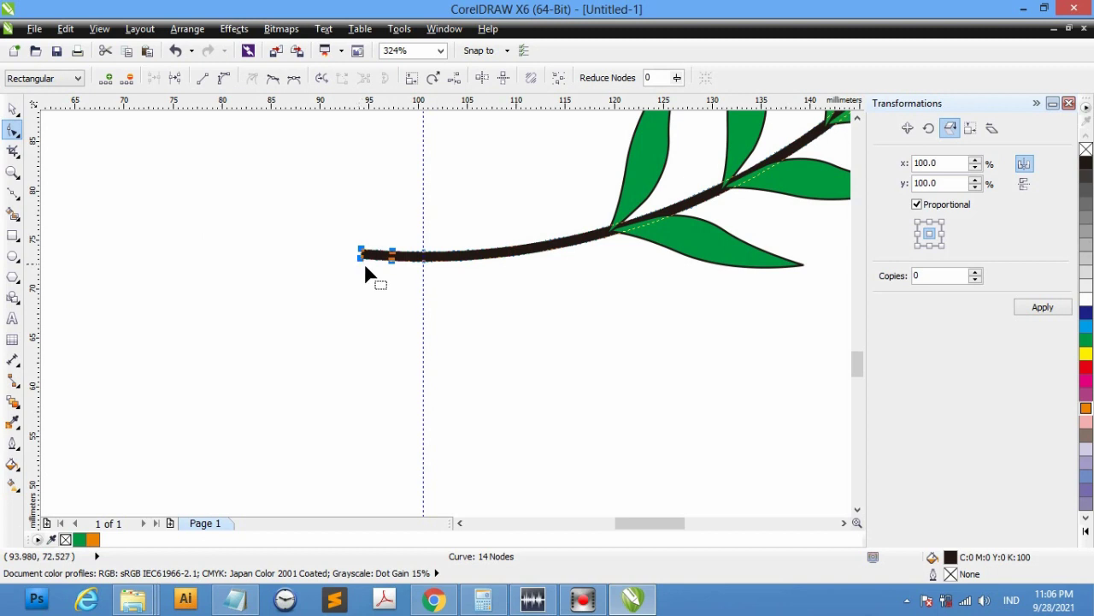
left_click_drag(376, 224, 400, 281)
key("Delete")
Move the stem's two end nodes together about 10 mm outward and 12 mm down to form a slanted tail
left_click_drag(413, 241, 437, 290)
left_click_drag(296, 202, 386, 310)
left_click(360, 257)
left_click_drag(362, 260, 272, 377)
left_click_drag(270, 377, 265, 378)
left_click(232, 319)
left_click_drag(236, 344, 280, 377)
left_click(246, 379)
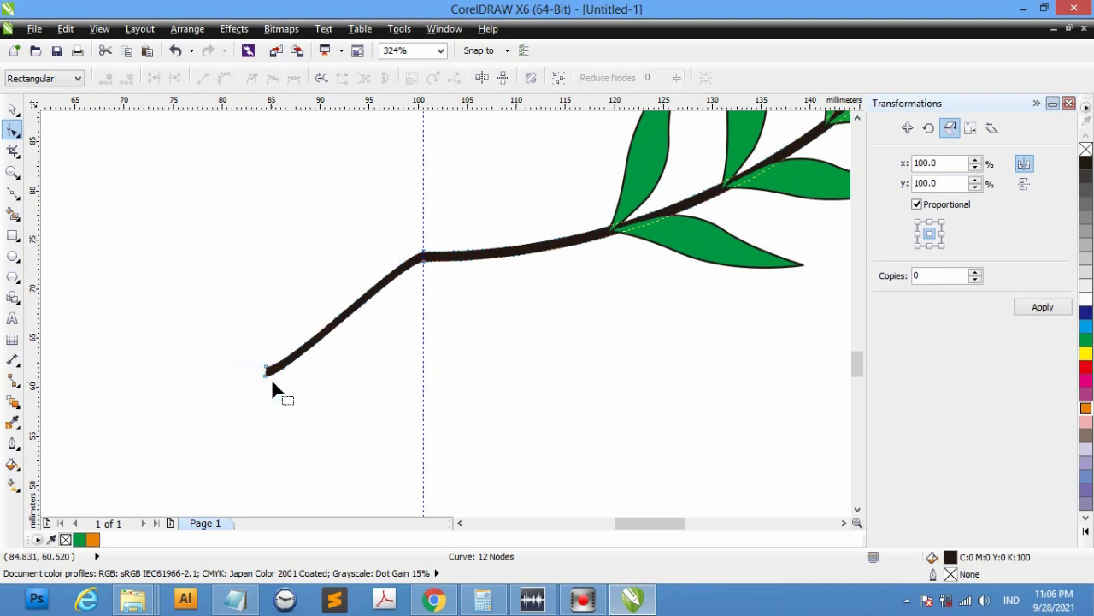
Move one of the tail's end nodes horizontally inward so the tail's flat end is about 4.7 mm wide
scroll(272, 386, "up", 3)
left_click_drag(248, 361, 419, 326)
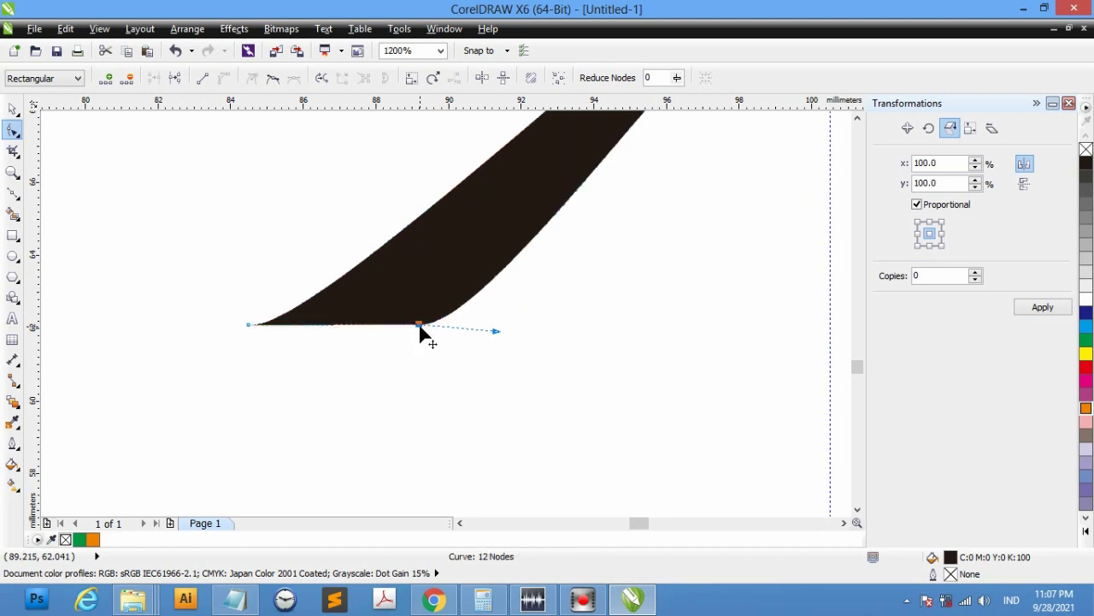
scroll(420, 326, "down", 1)
scroll(578, 268, "down", 1)
scroll(605, 207, "up", 1)
Lengthen the upper handle at the guideline and bend both tail edges into an arch, undoing the last end adjustment
left_click_drag(577, 151, 631, 196)
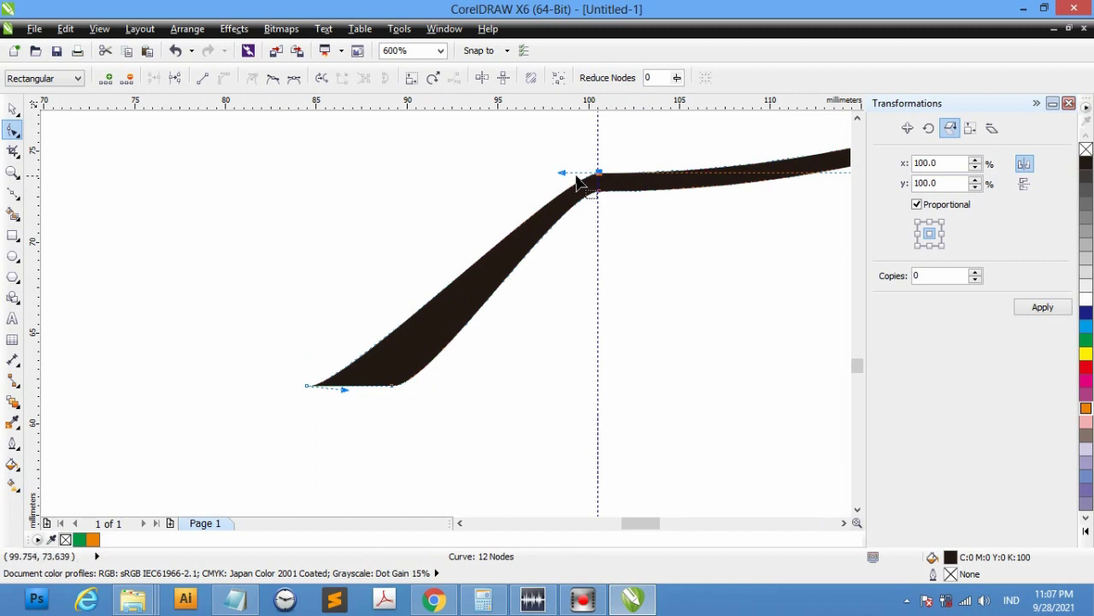
left_click_drag(563, 174, 450, 172)
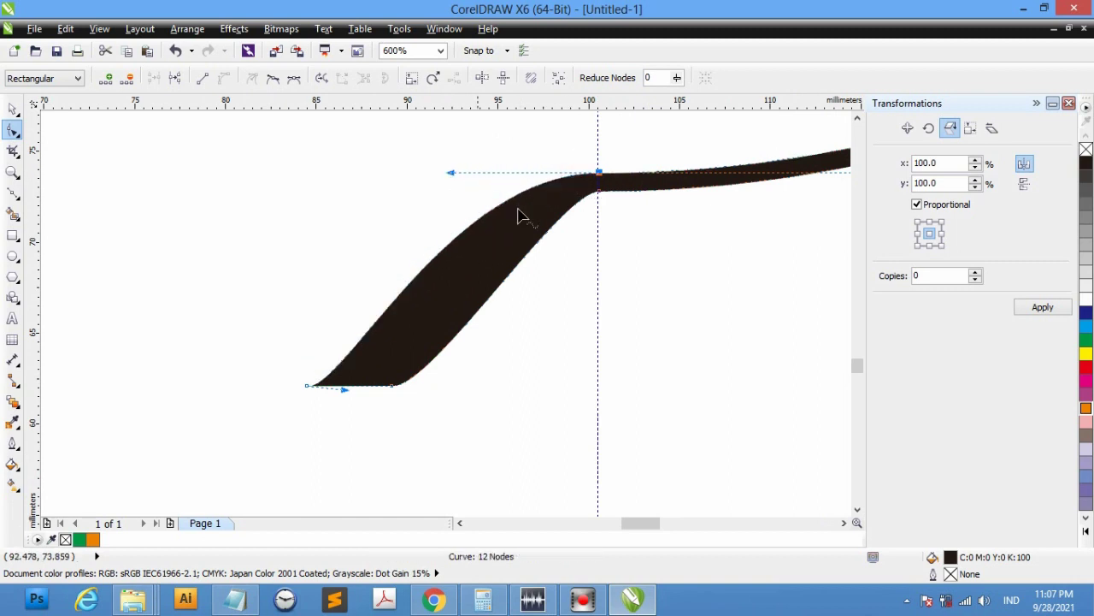
left_click_drag(573, 241, 481, 195)
mouse_move(431, 388)
left_mouse_down()
mouse_move(430, 352)
mouse_move(398, 369)
mouse_move(433, 379)
mouse_move(423, 372)
left_mouse_up()
key("ctrl+z")
scroll(469, 386, "down", 1)
scroll(689, 393, "down", 1)
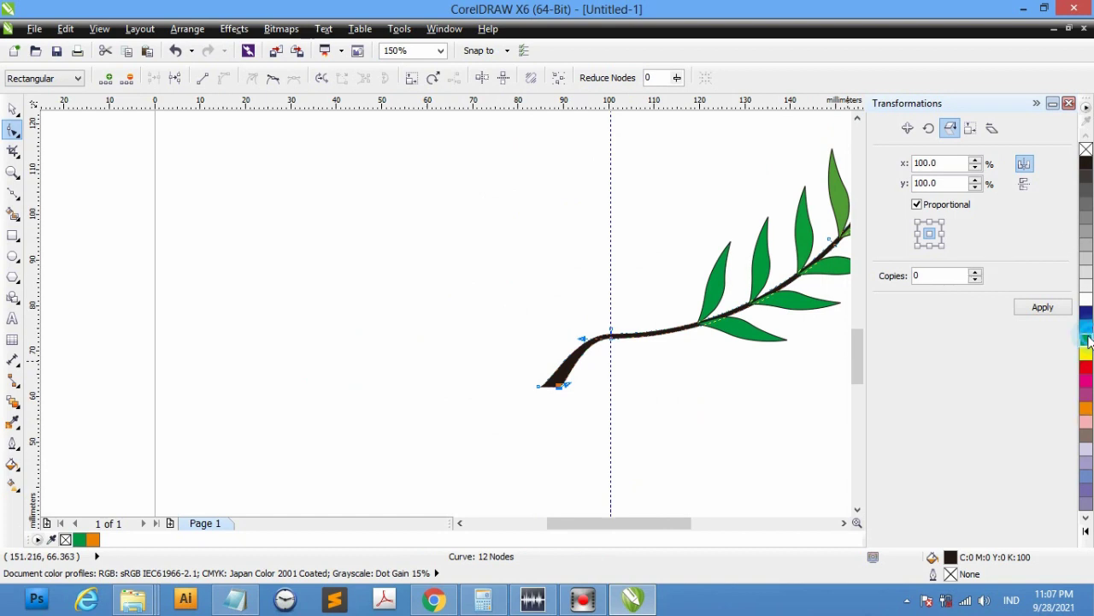
Fill the stem with green, C:100 M:0 Y:100 K:0
left_click(1088, 340)
left_click(703, 407)
scroll(736, 409, "down", 3)
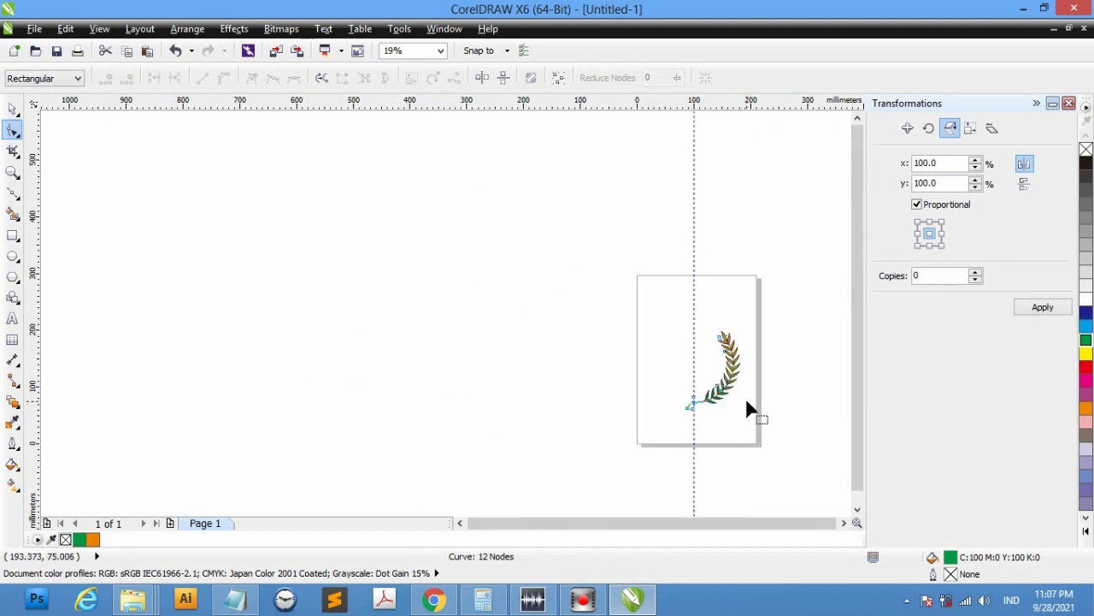
scroll(770, 403, "down", 1)
key("shift+F2")
key("space")
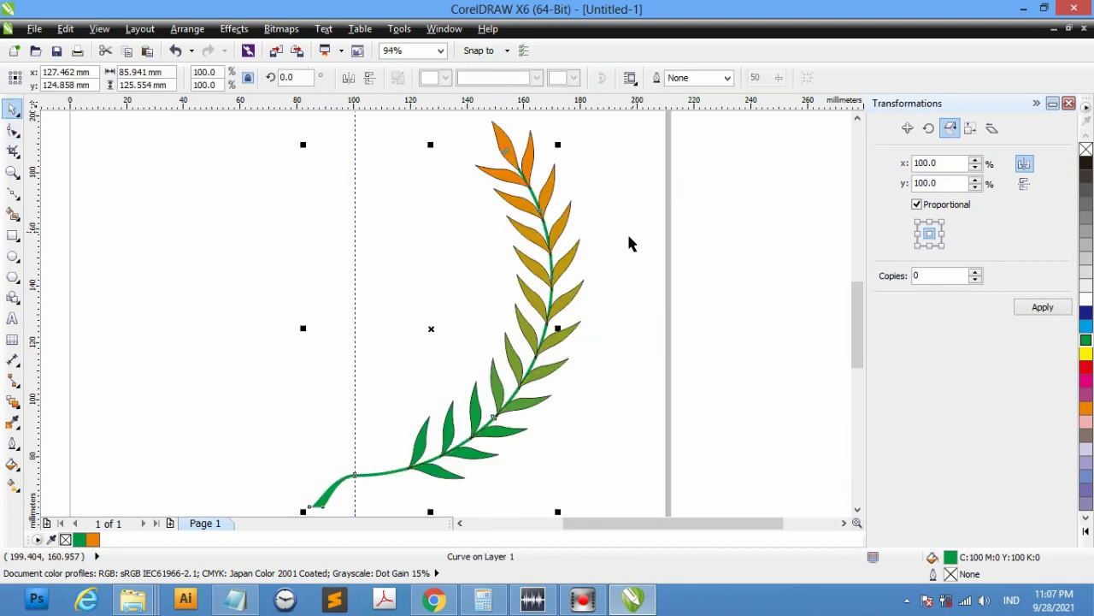
Select all the leaf objects and remove their outlines
left_click_drag(225, 118, 658, 454)
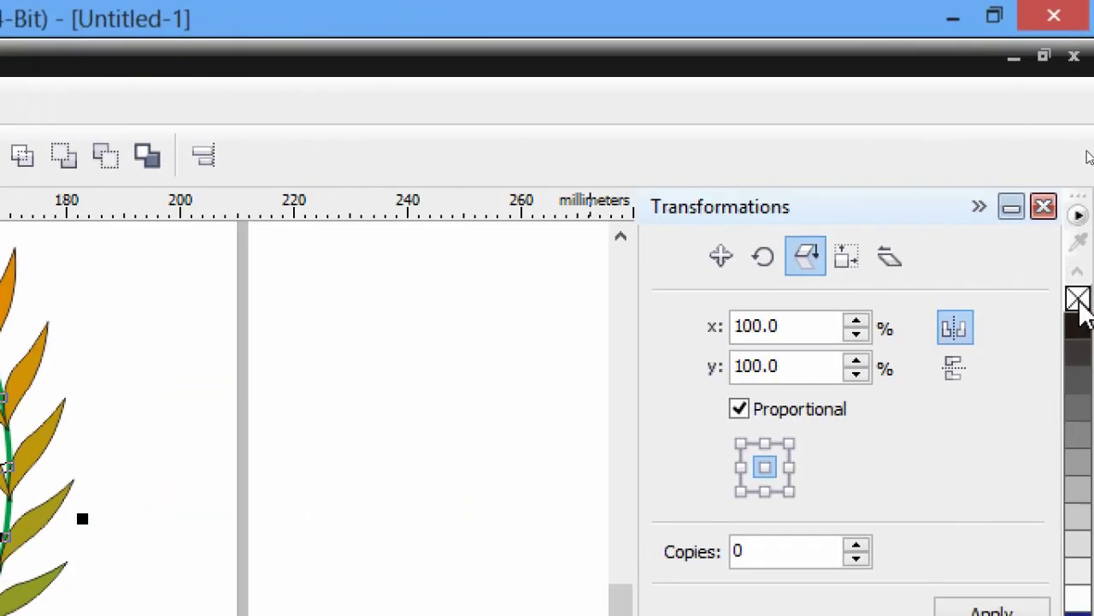
left_click(1078, 299)
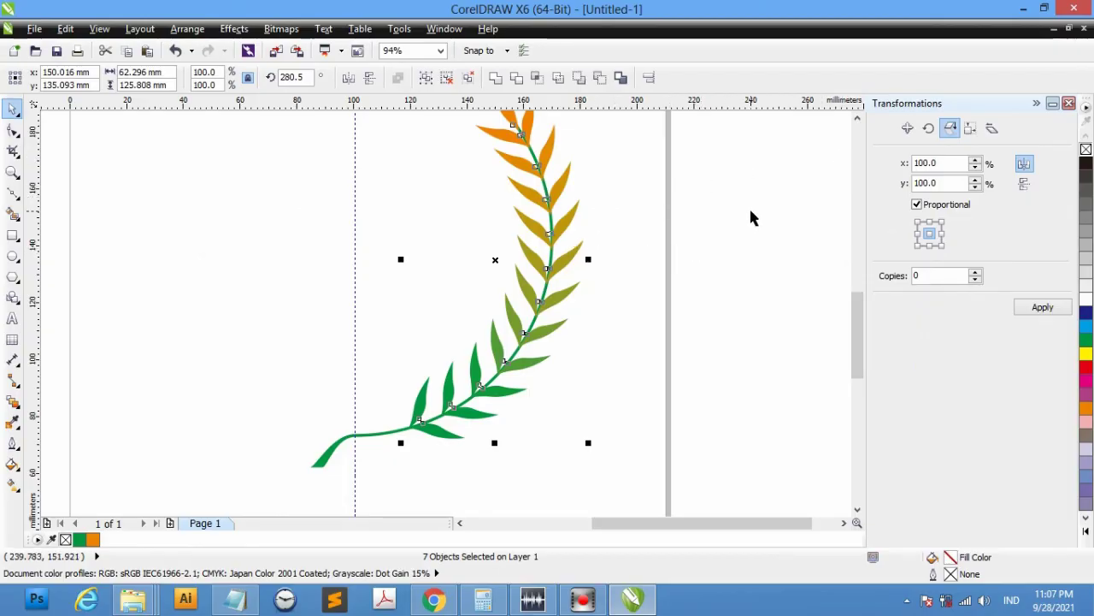
scroll(749, 218, "up", 2)
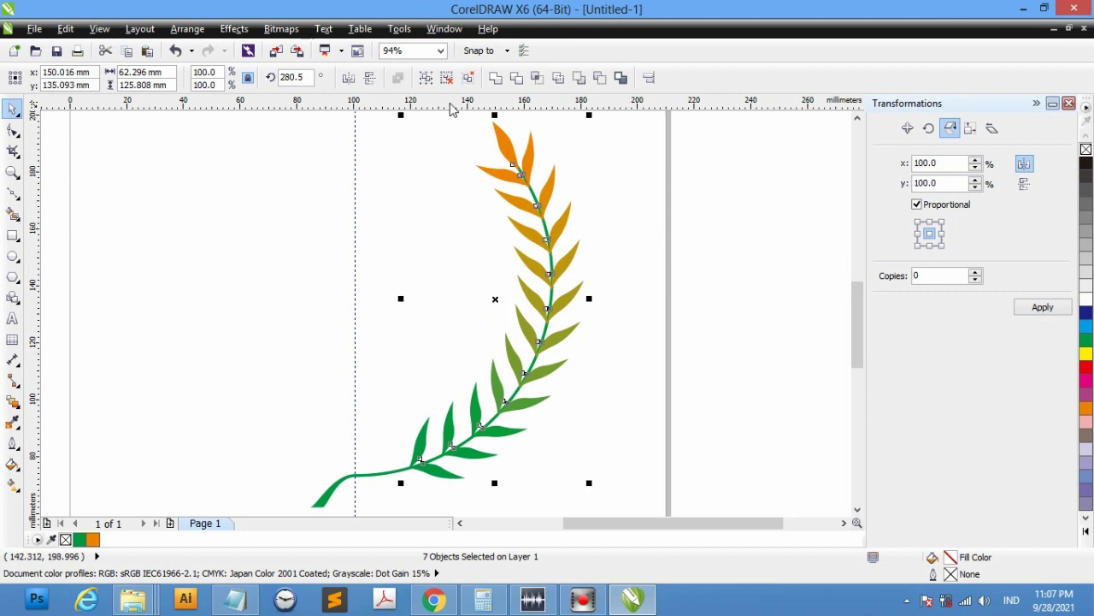
left_click(441, 154)
Group the stem and all the leaf objects into one branch
scroll(441, 154, "down", 2)
left_click_drag(316, 126, 577, 367)
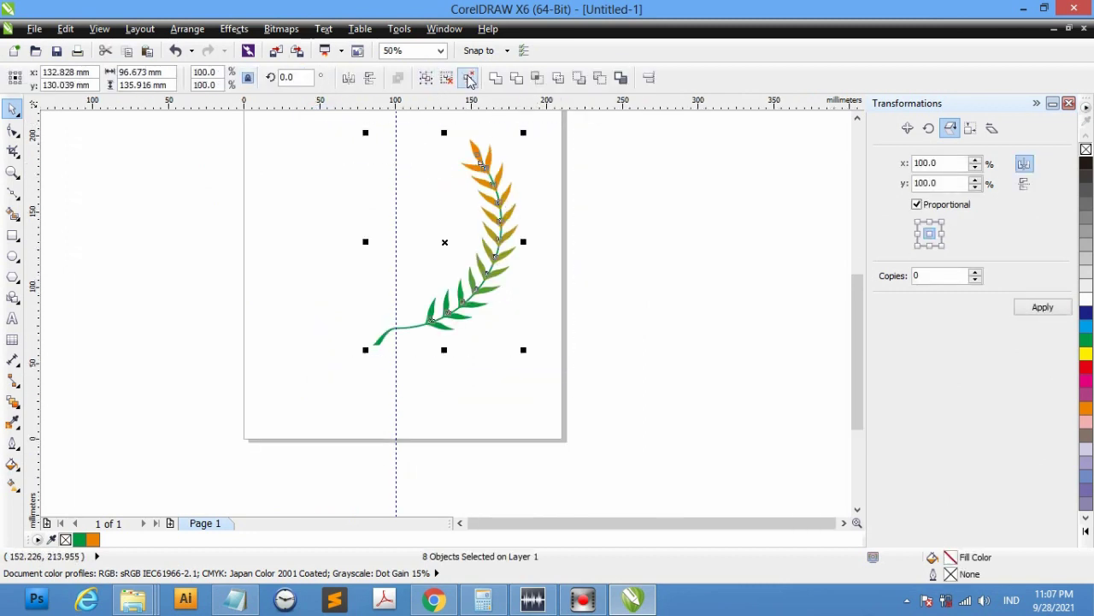
left_click(427, 78)
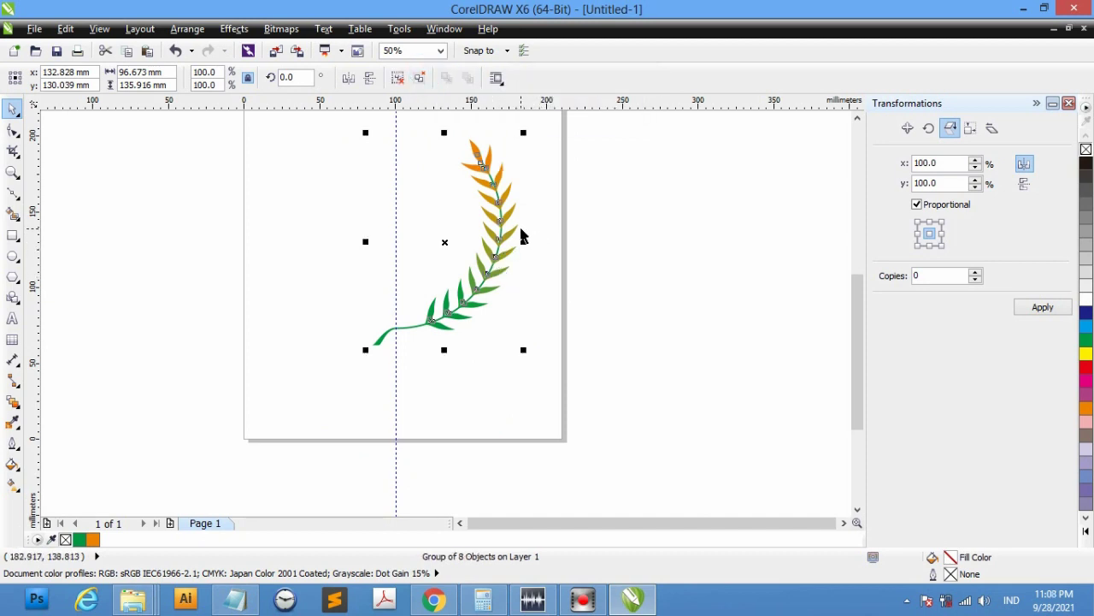
Duplicate the branch horizontally across the guideline and mirror the copy horizontally
scroll(516, 229, "up", 1)
scroll(515, 228, "down", 1)
scroll(506, 196, "up", 1)
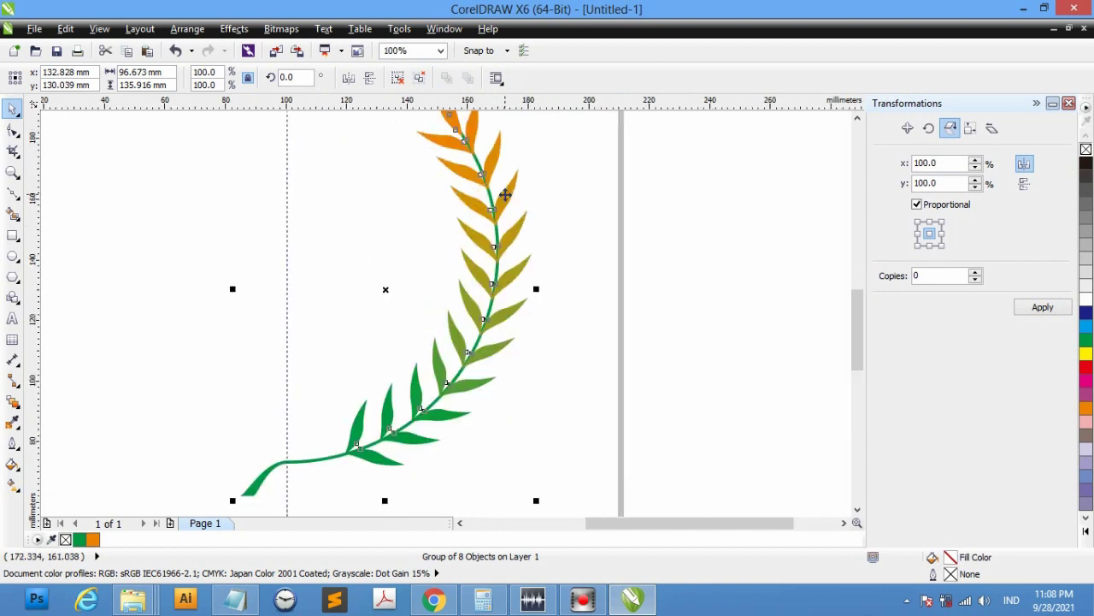
scroll(505, 196, "down", 1)
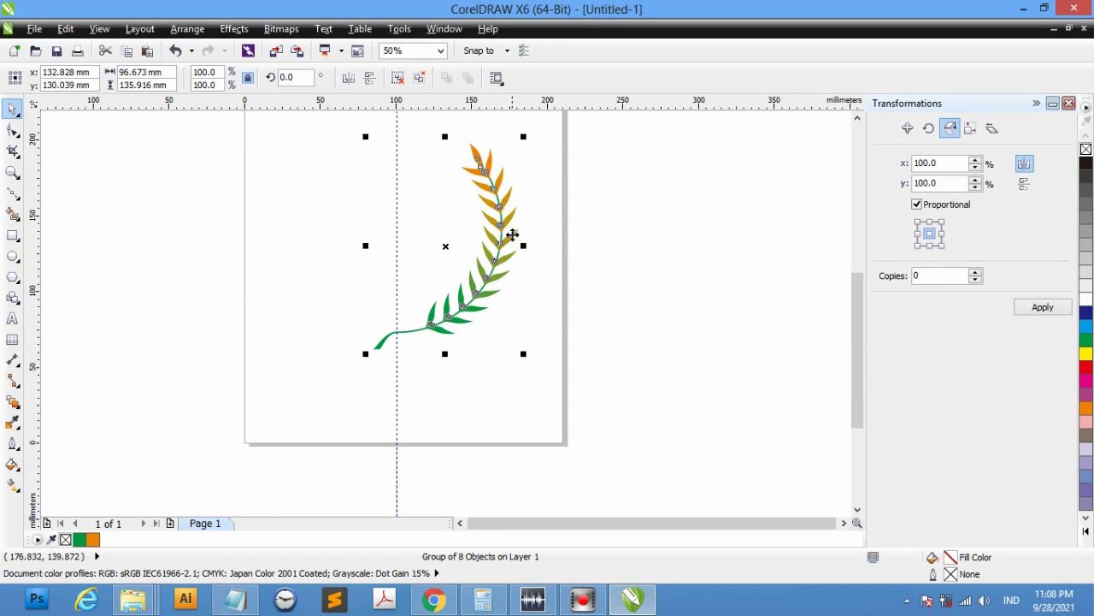
left_click(504, 231)
left_click_drag(504, 231, 345, 232)
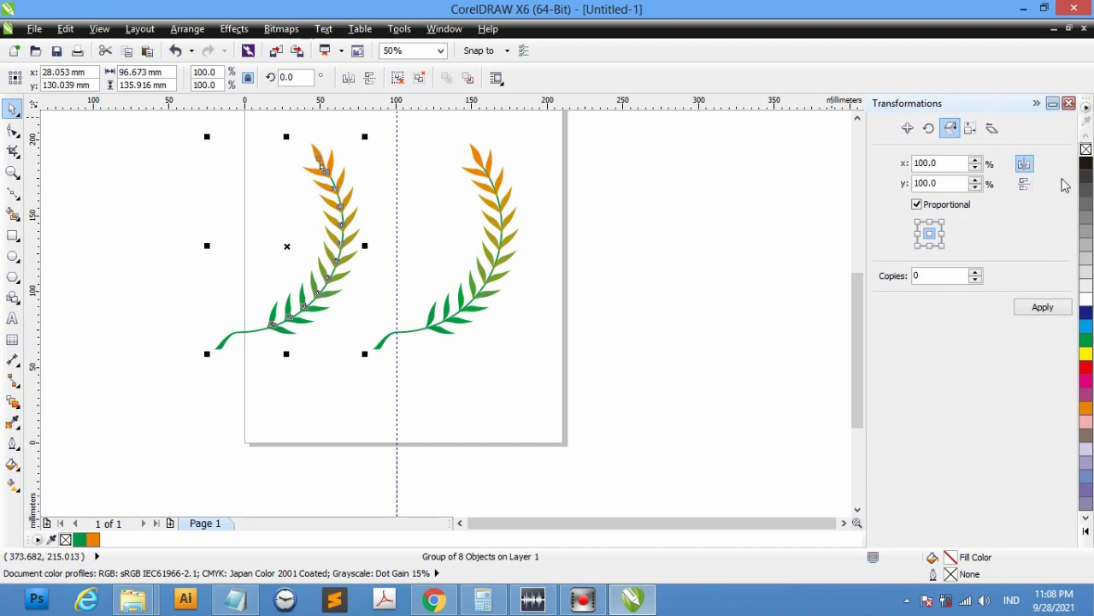
left_click(348, 80)
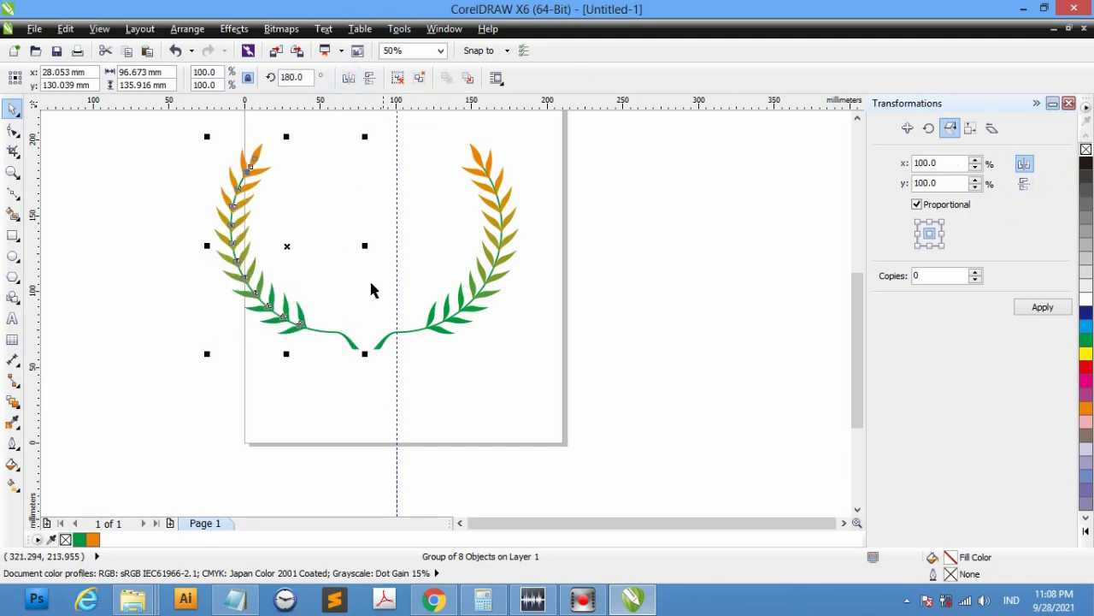
Move the mirrored branch horizontally until its stem meets the original at the guideline and the two tails cross
left_click_drag(288, 244, 380, 284)
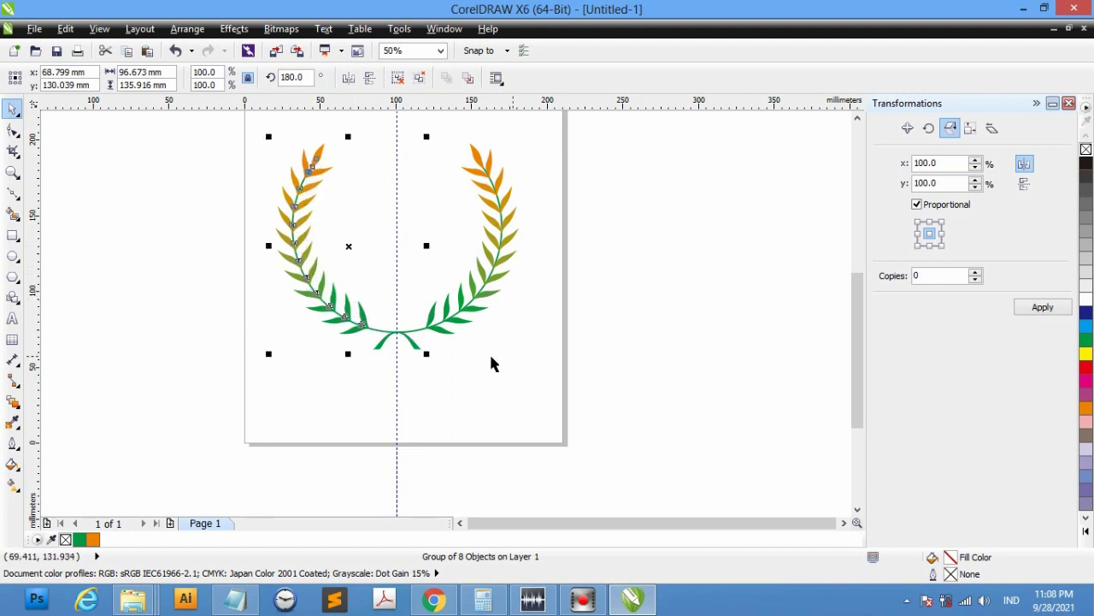
scroll(430, 349, "up", 1)
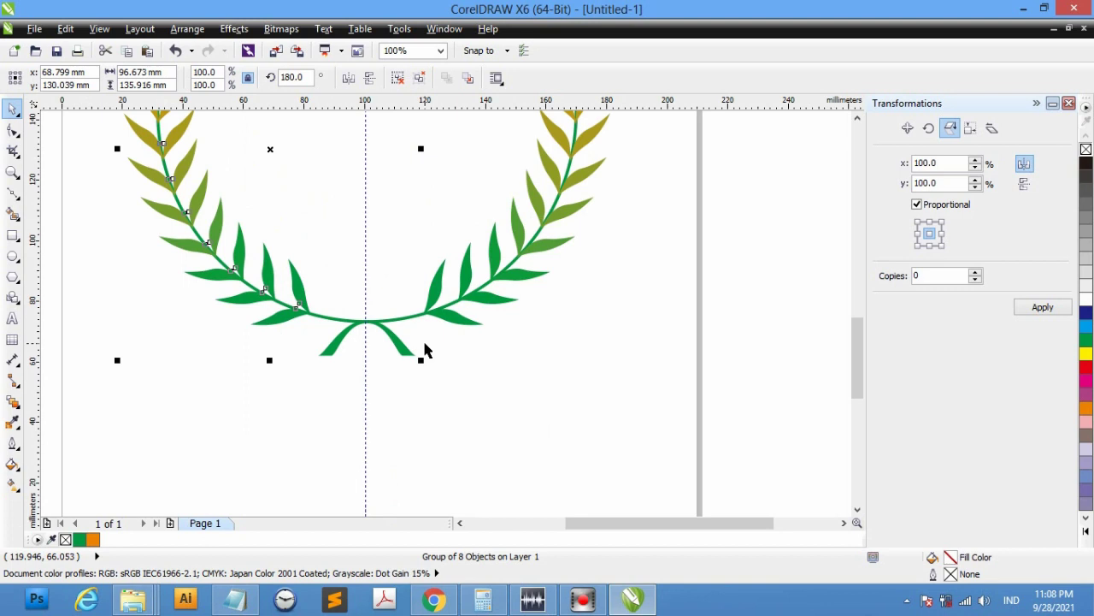
scroll(447, 337, "down", 1)
Group the two mirrored branches into a single wreath
left_click_drag(261, 119, 599, 381)
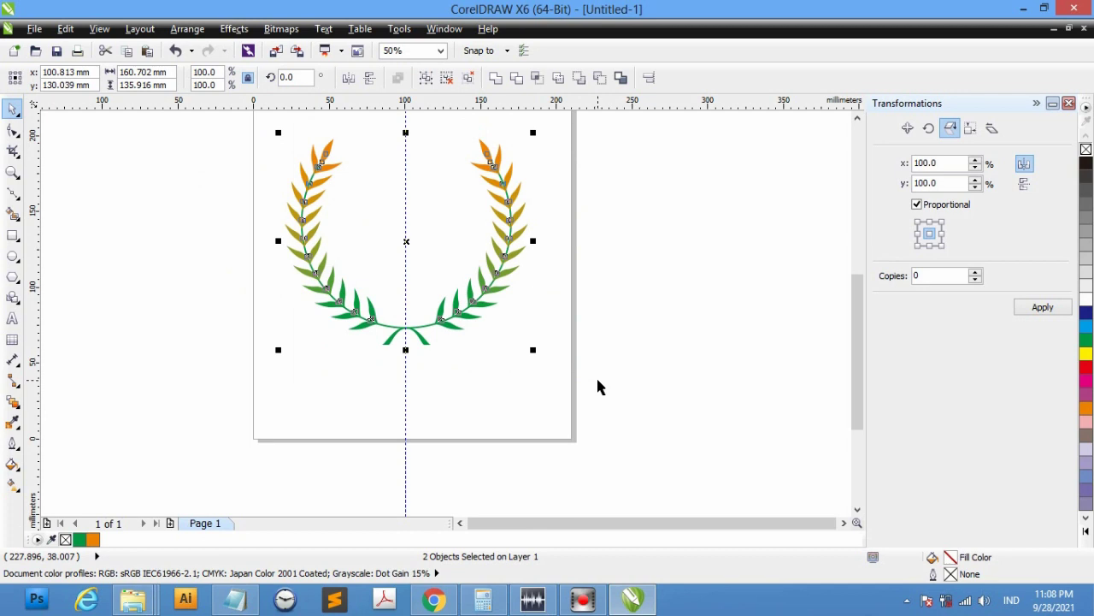
key("ctrl+g")
left_click(721, 371)
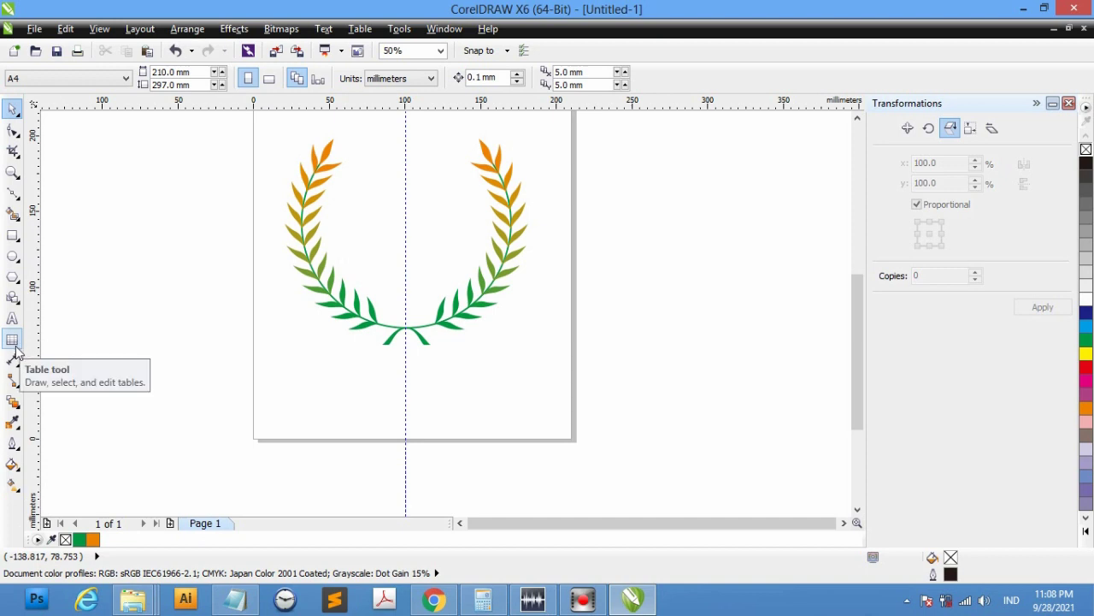
left_click(14, 409)
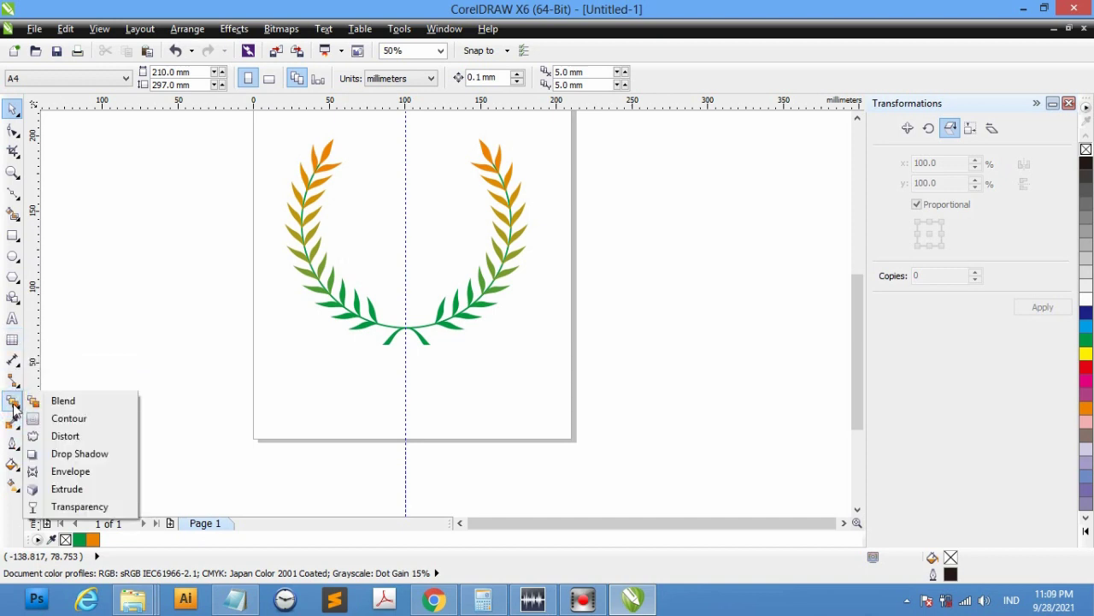
left_click(14, 404)
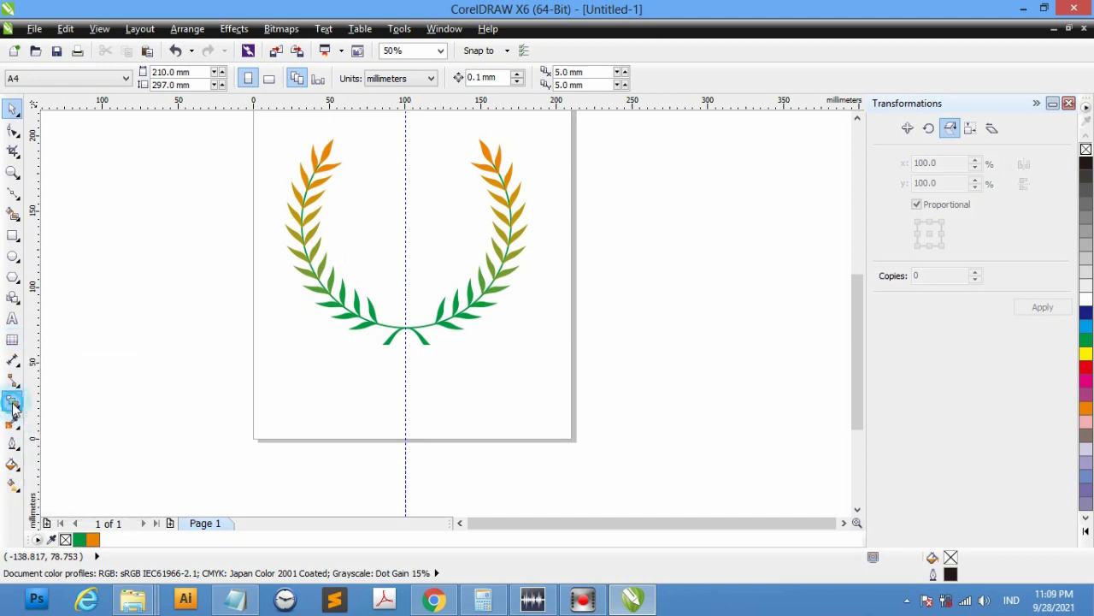
Draw a circle about 29.6 mm in diameter beside the page and set its outline width to 2.0 mm
left_click(12, 261)
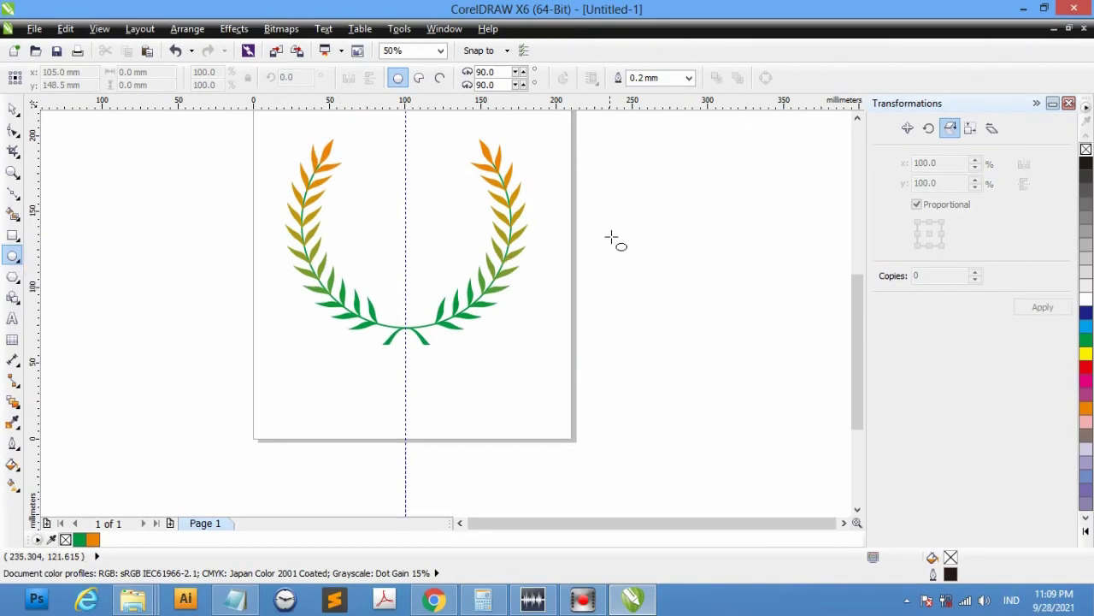
left_click_drag(633, 228, 698, 284)
scroll(734, 205, "up", 1)
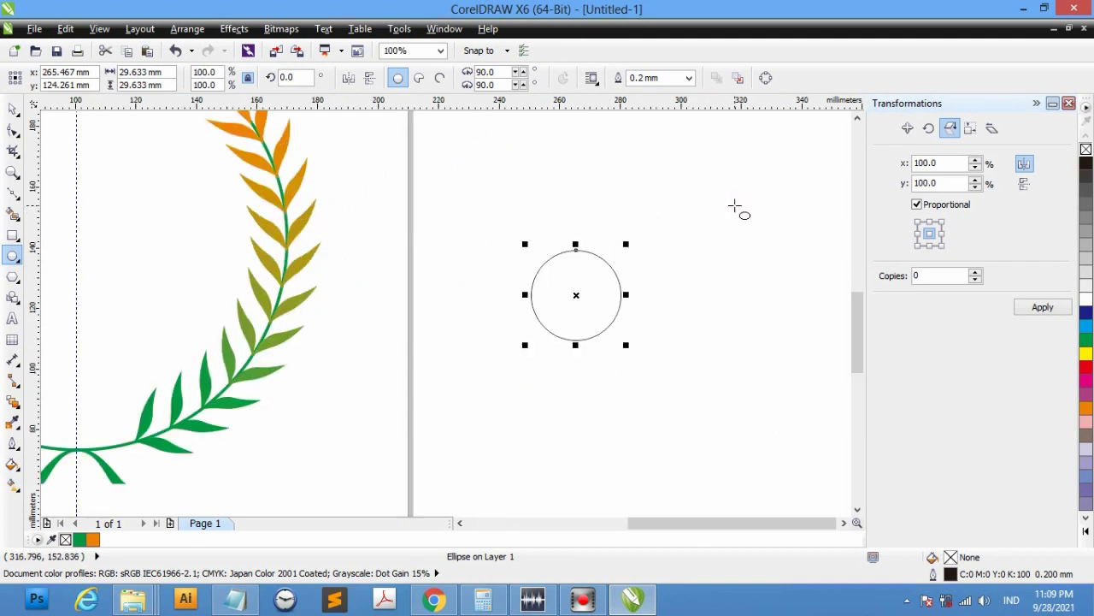
scroll(646, 265, "down", 1)
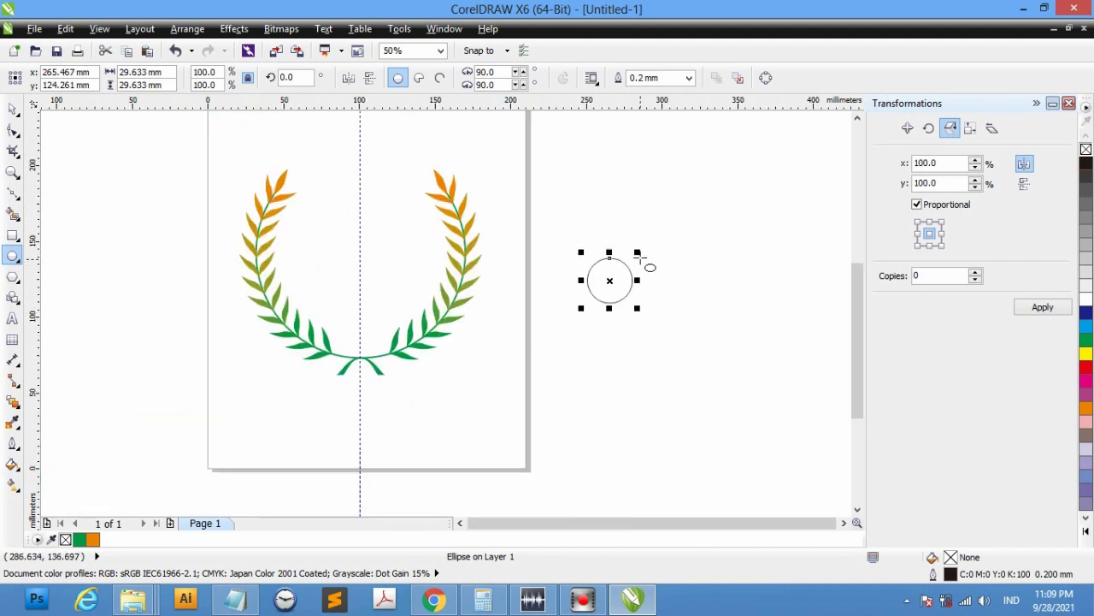
left_click(689, 78)
left_click(650, 187)
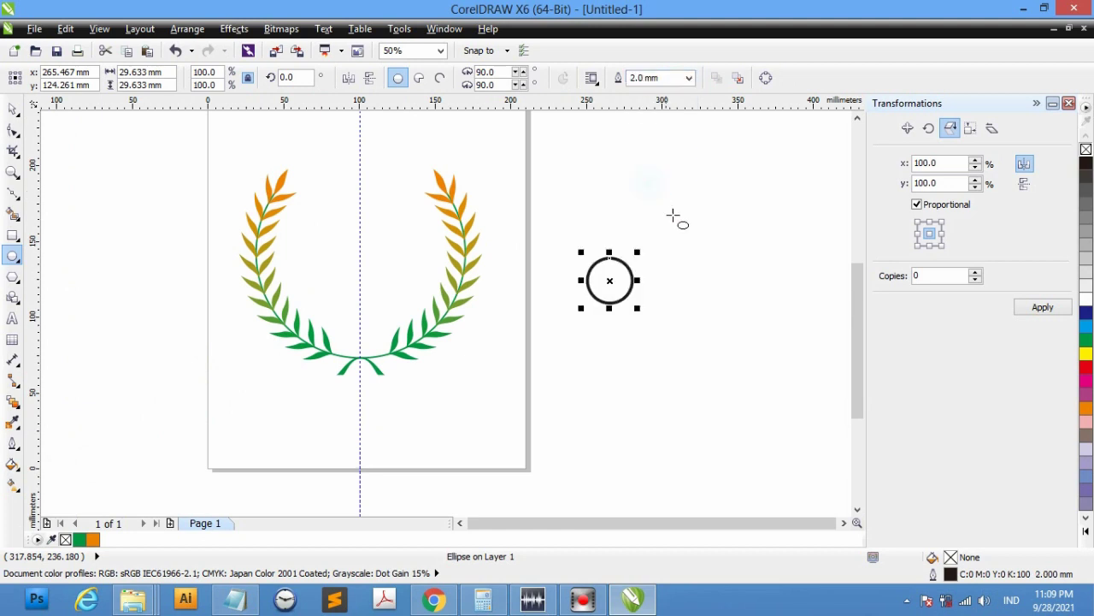
scroll(671, 226, "up", 1)
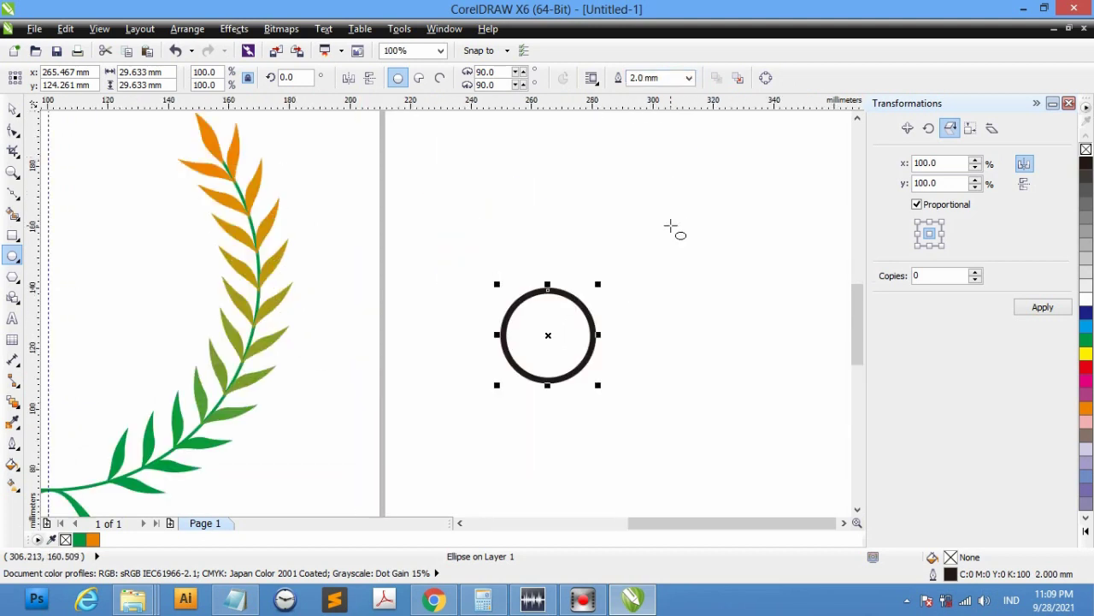
Apply an inside Contour with 4 steps to the circle
left_click(13, 402)
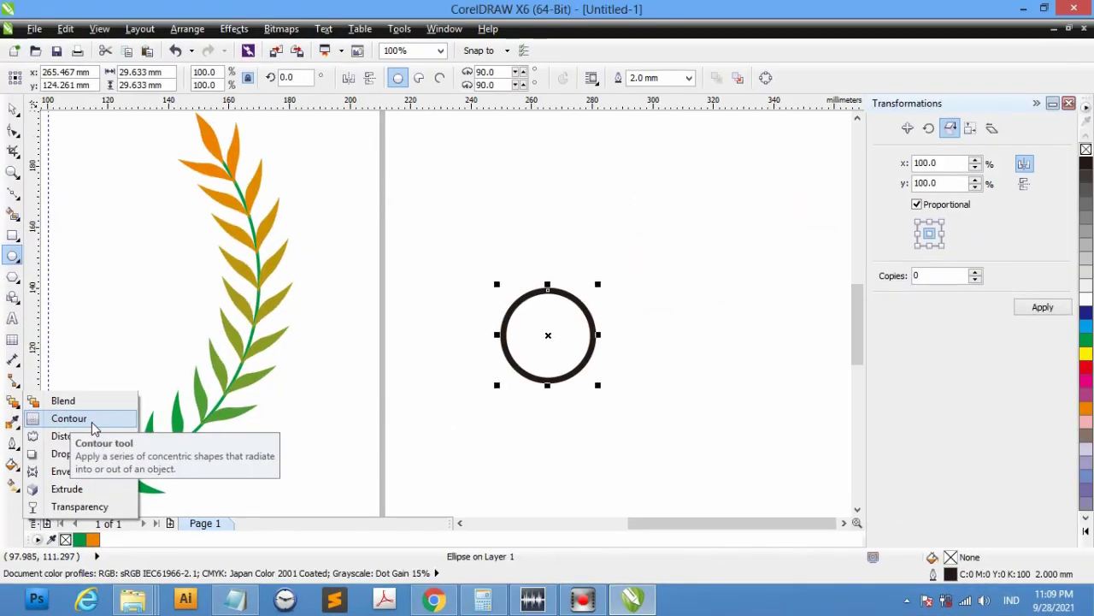
left_click(185, 350)
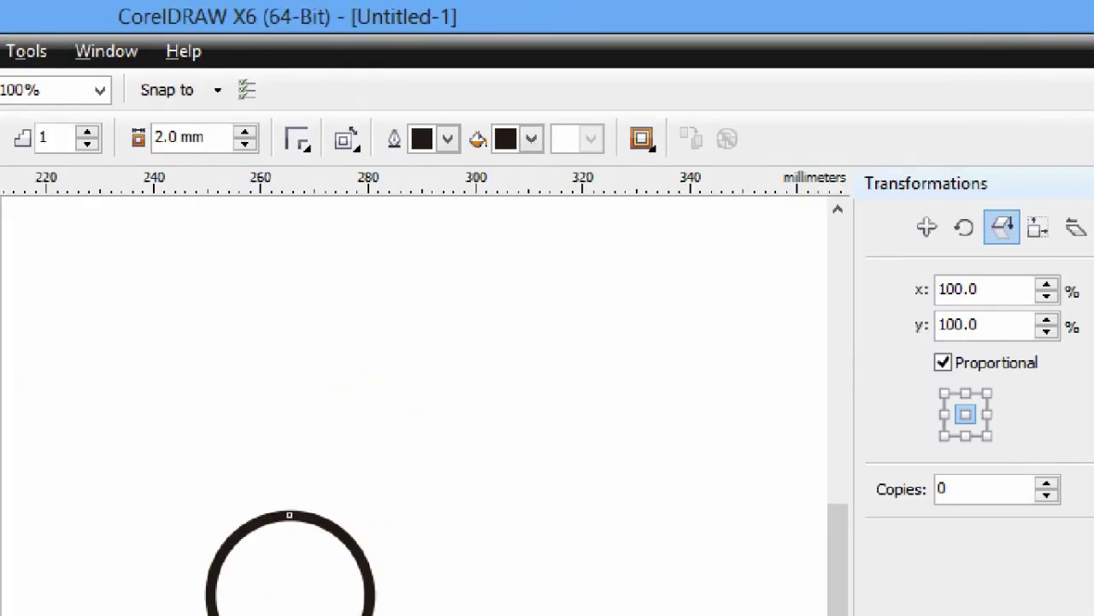
mouse_move(159, 106)
left_mouse_down()
mouse_move(46, 139)
mouse_move(154, 244)
mouse_move(1061, 252)
mouse_move(1010, 136)
mouse_move(860, 108)
mouse_move(137, 107)
left_mouse_up()
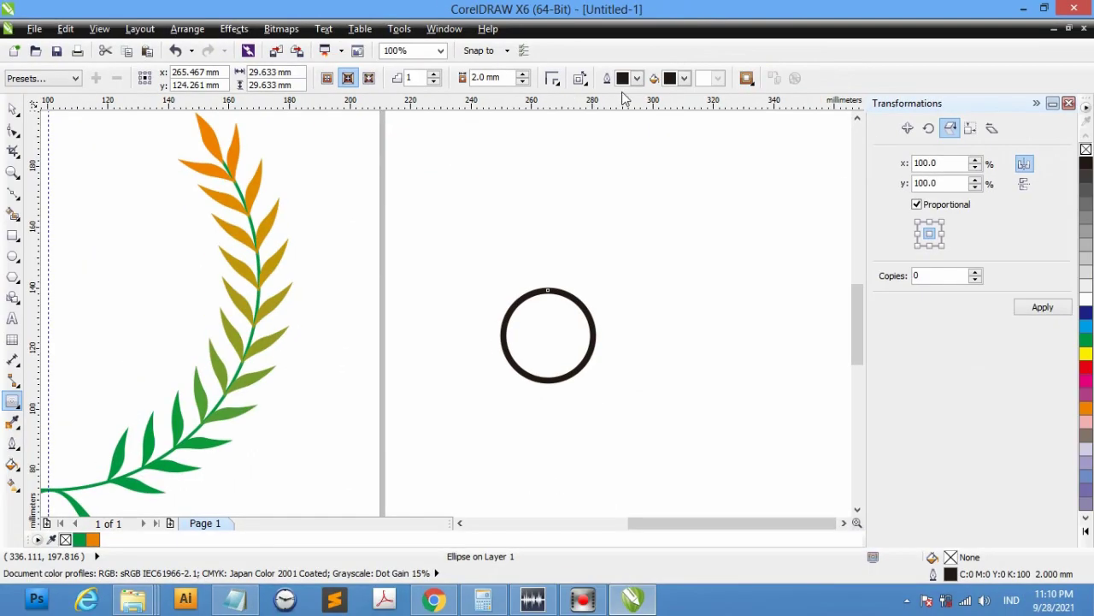
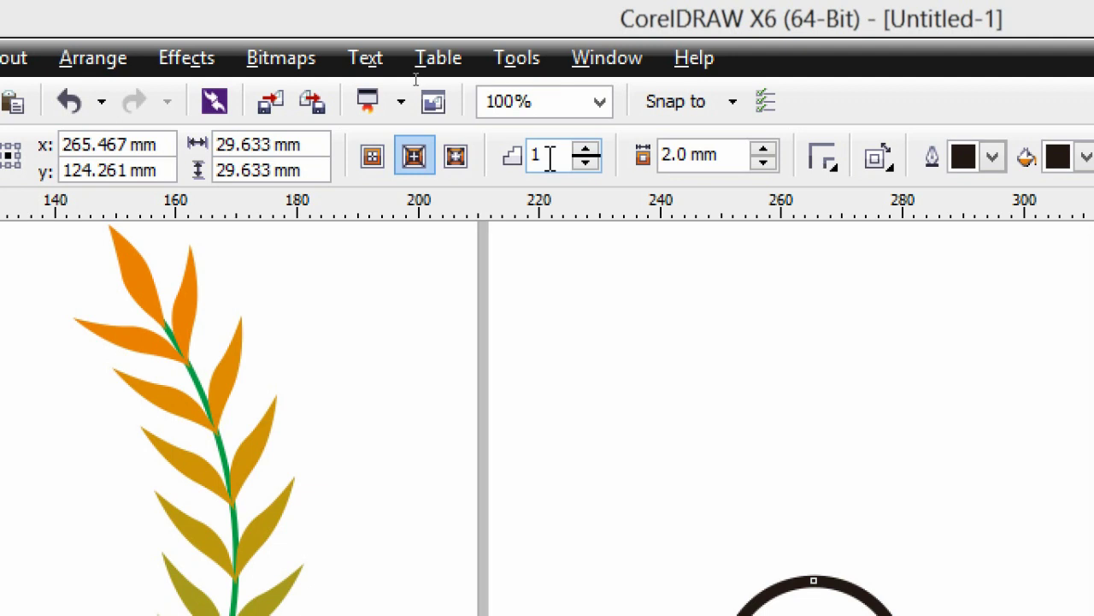
left_click(550, 158)
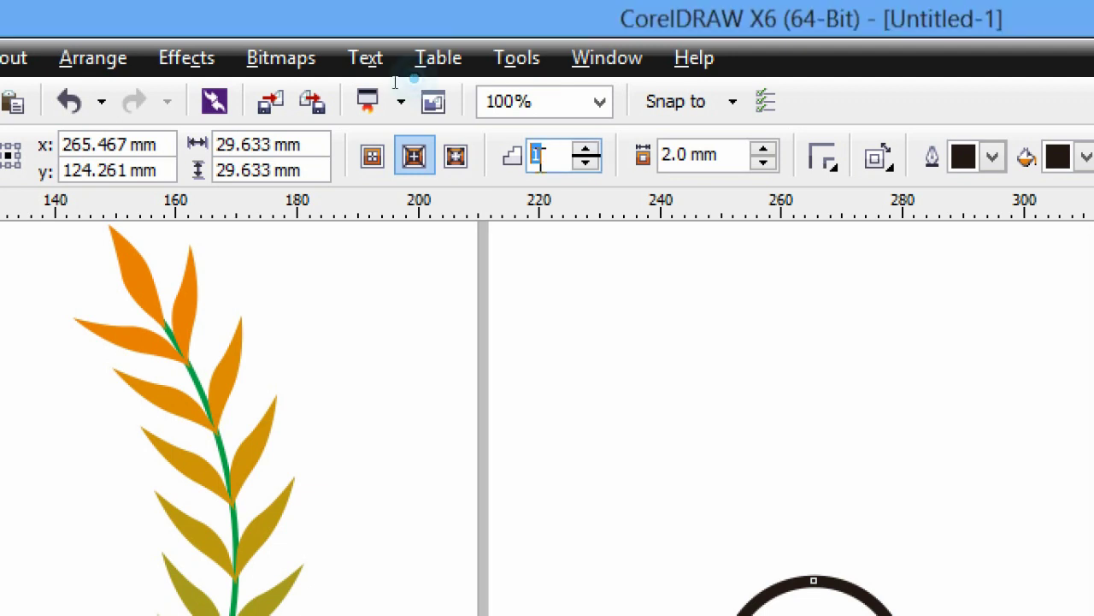
type("4")
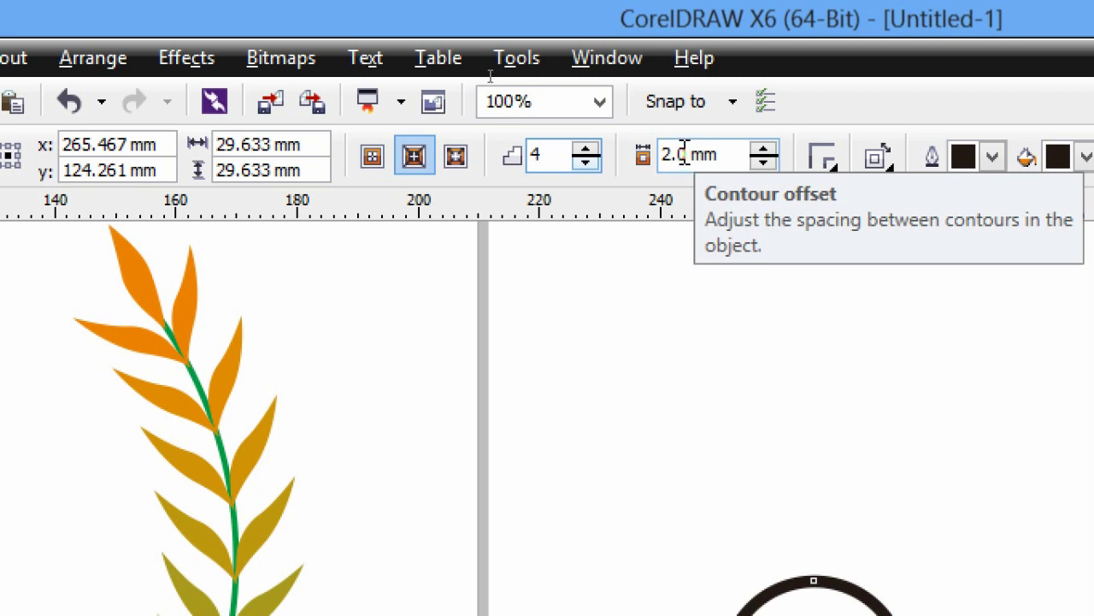
Set the contour offset to 10 mm and switch the circle's contour direction to outside
left_click(506, 80)
left_click(665, 154)
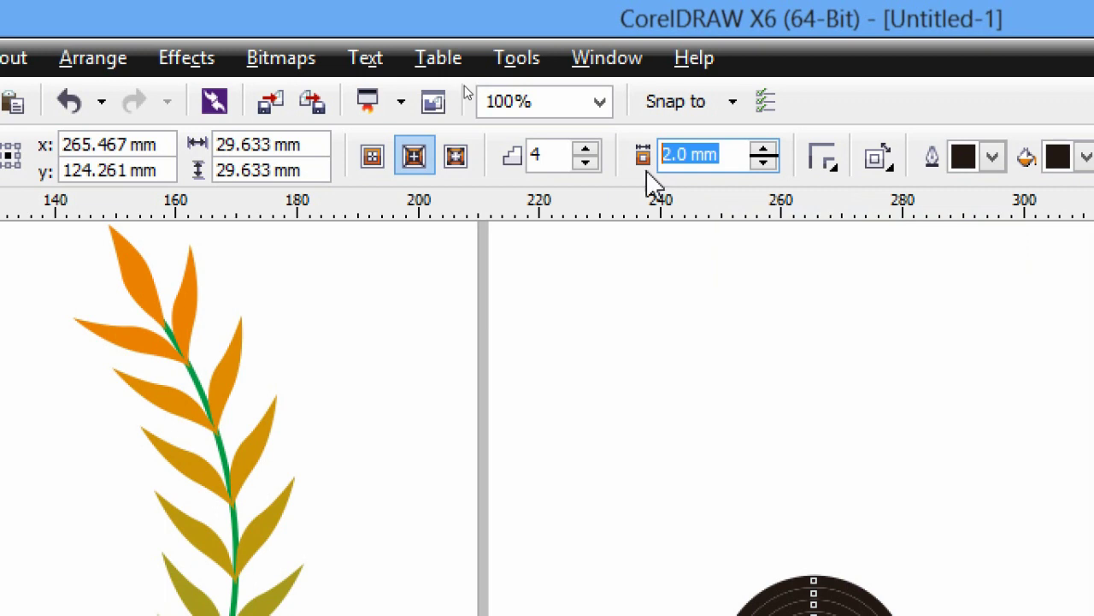
type("10")
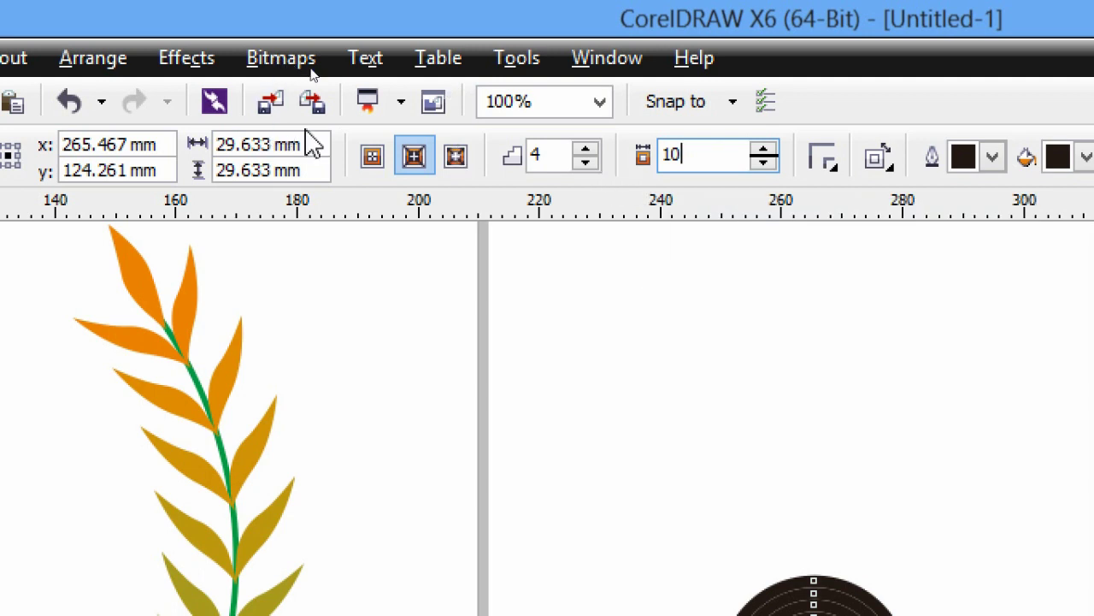
left_click(456, 162)
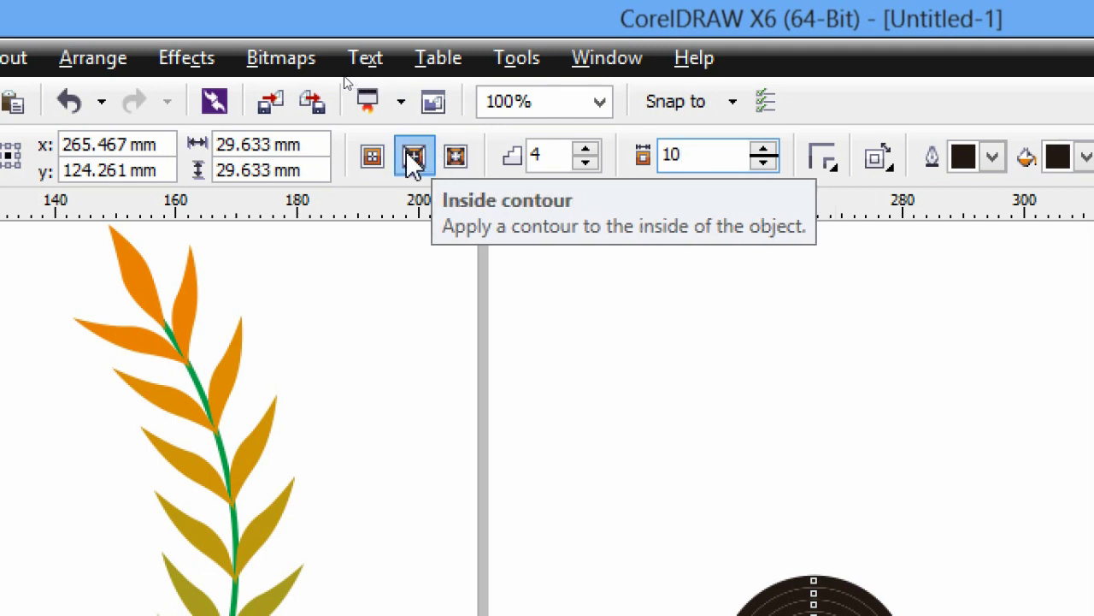
left_click(455, 164)
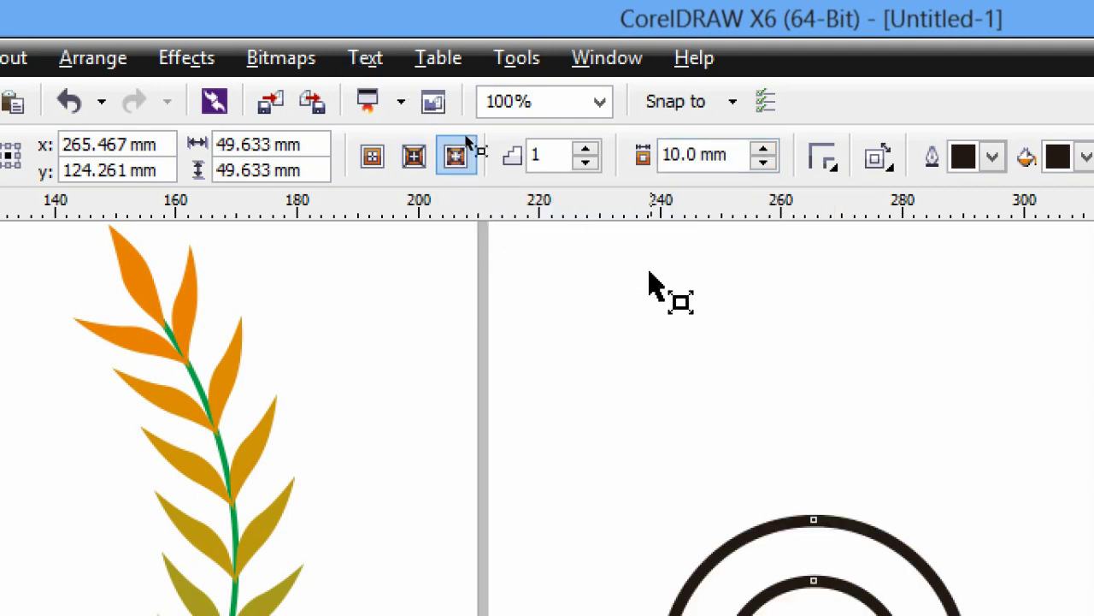
Set the outside contour's number of steps to 4
scroll(684, 308, "down", 1)
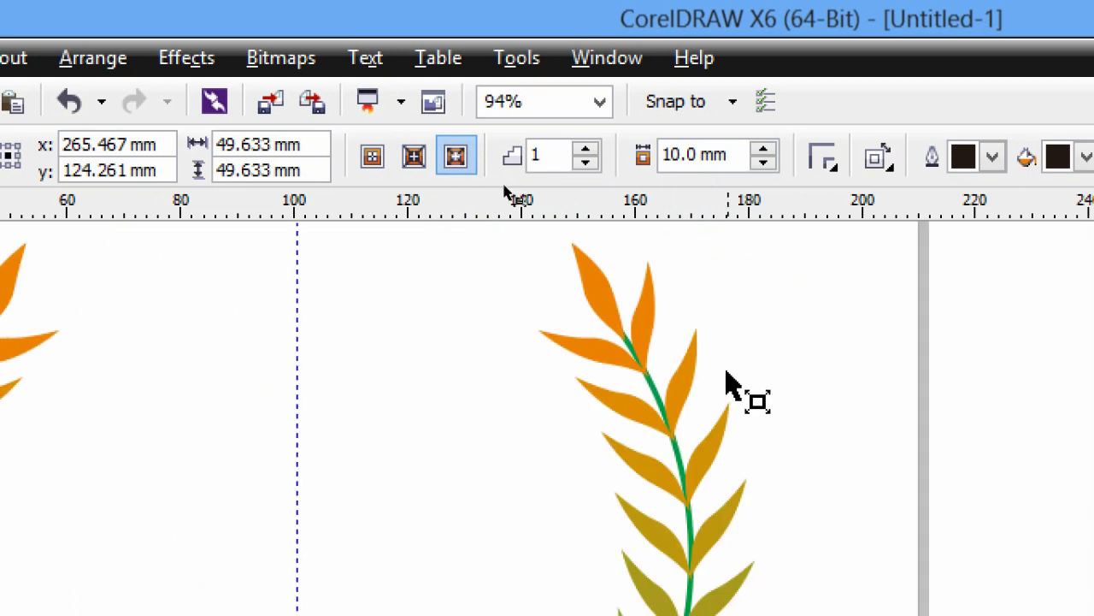
scroll(727, 380, "down", 3)
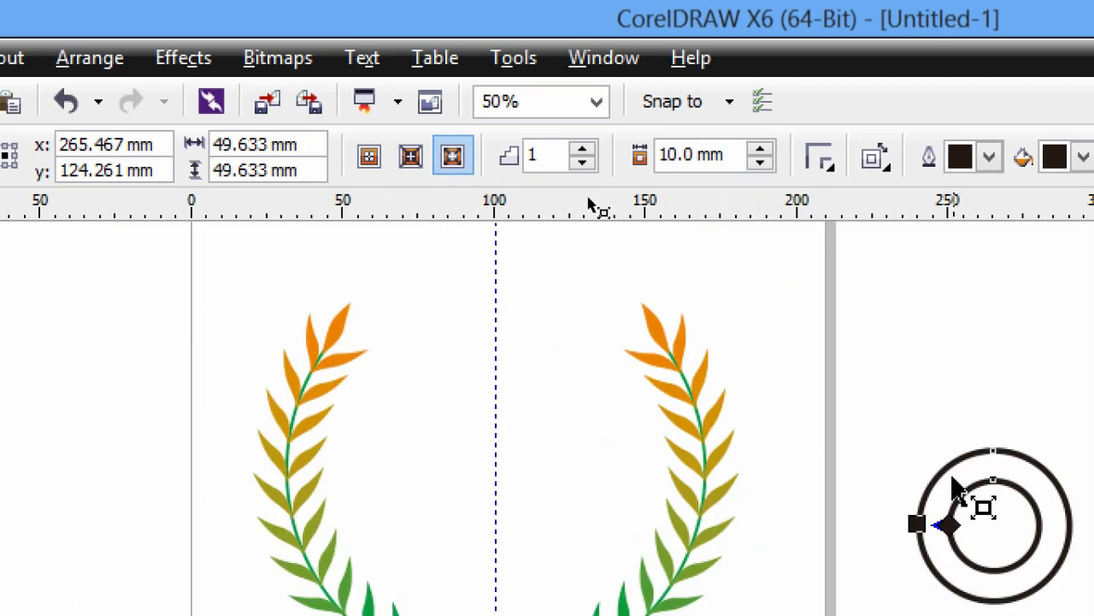
double_click(525, 157)
type("4")
key("Return")
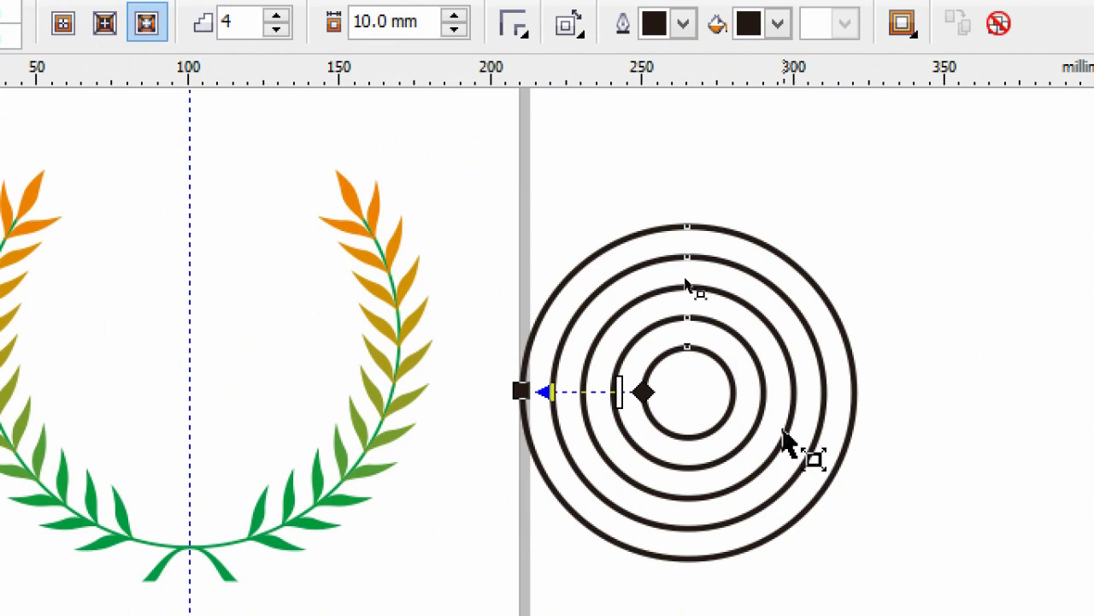
scroll(749, 419, "up", 2)
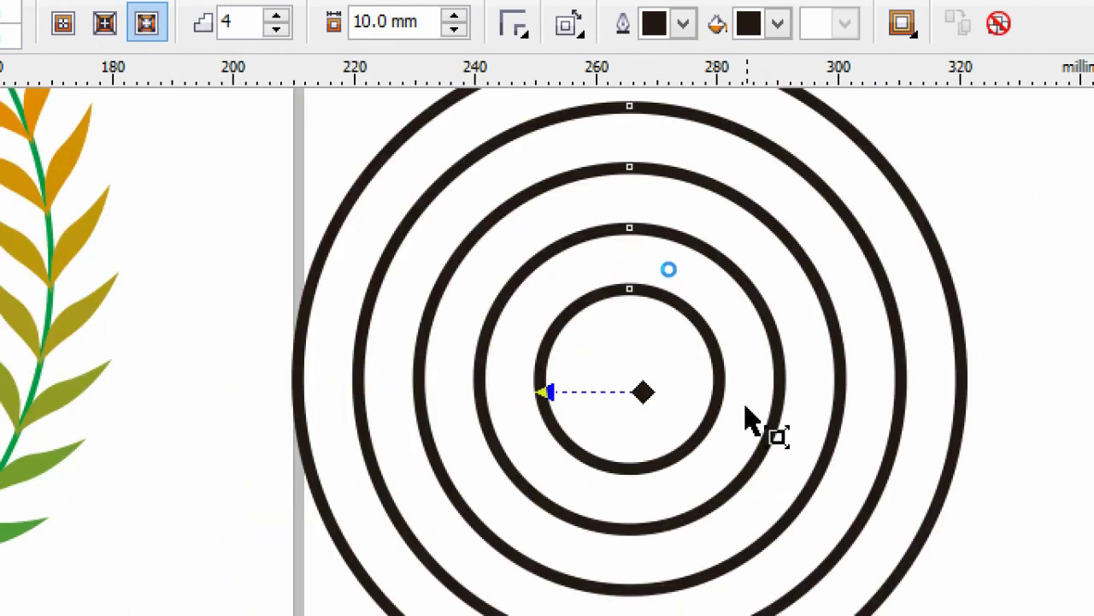
scroll(749, 419, "down", 4)
scroll(749, 419, "up", 2)
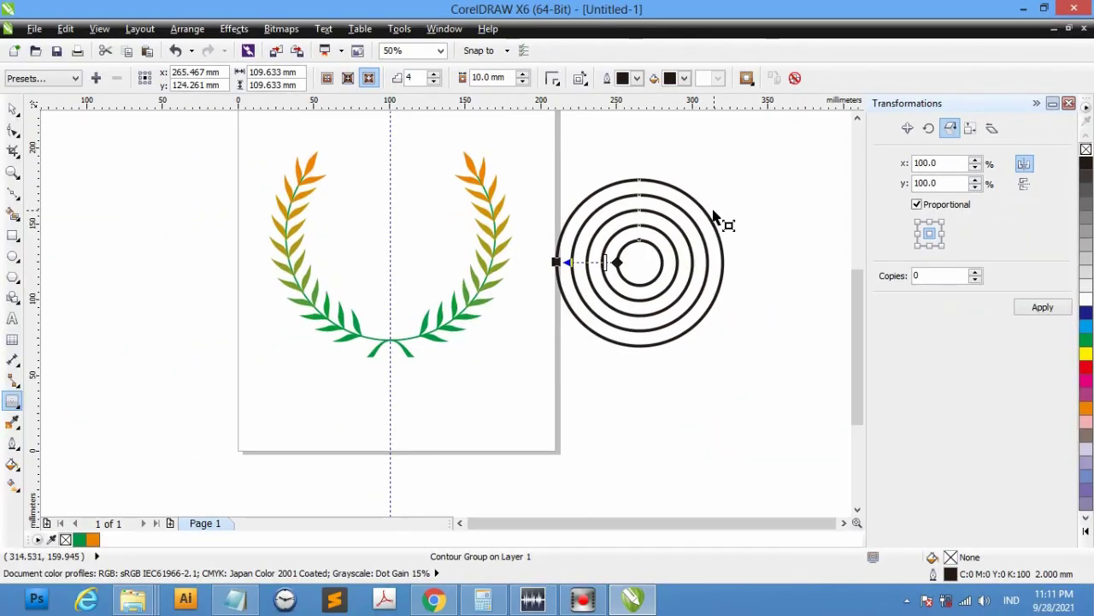
Shrink the innermost control circle to about 23.7 mm in diameter and shift it slightly toward the page's lower edge
left_click(13, 110)
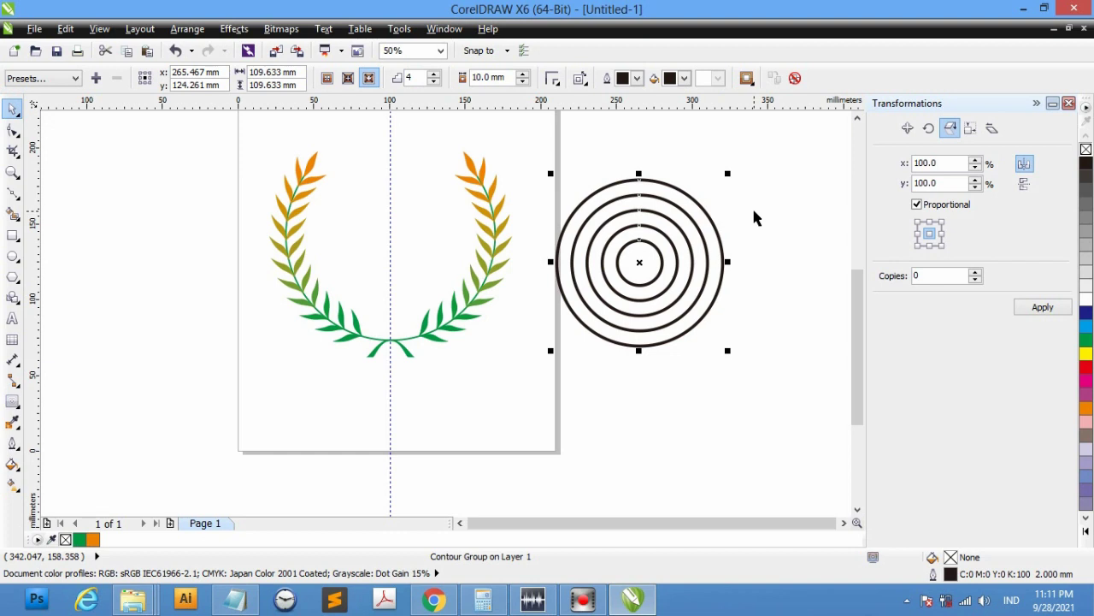
left_click(776, 265)
left_click(663, 262)
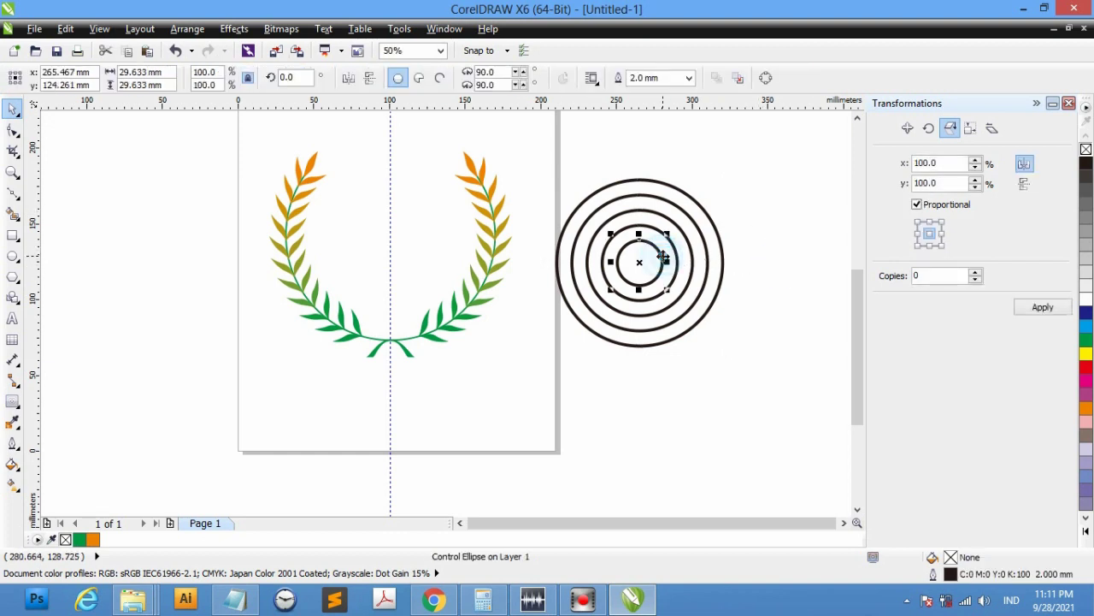
left_click_drag(660, 242, 663, 248)
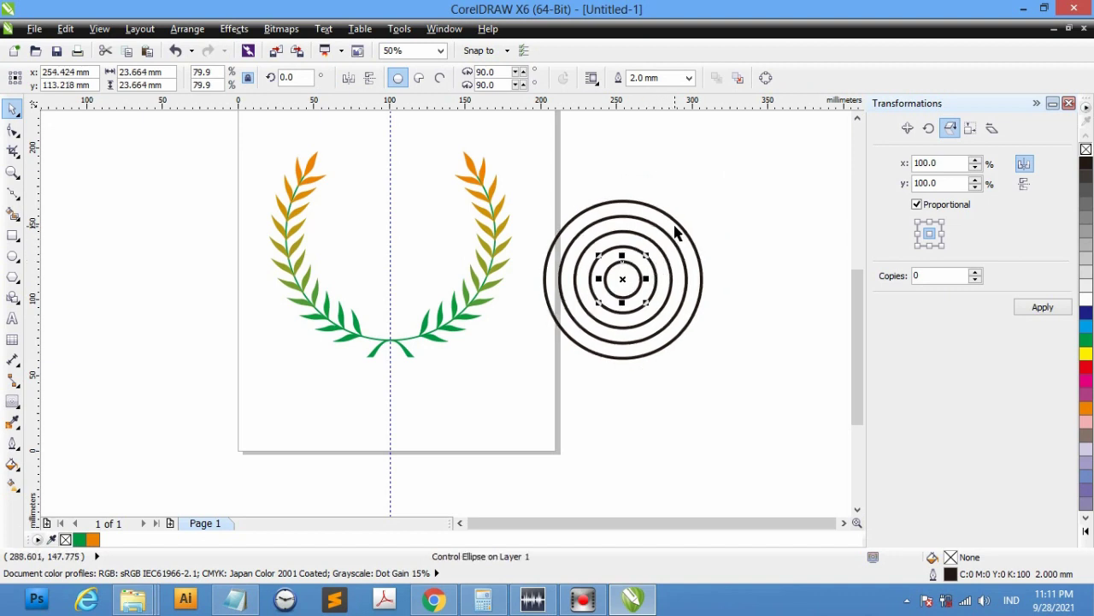
left_click(674, 229)
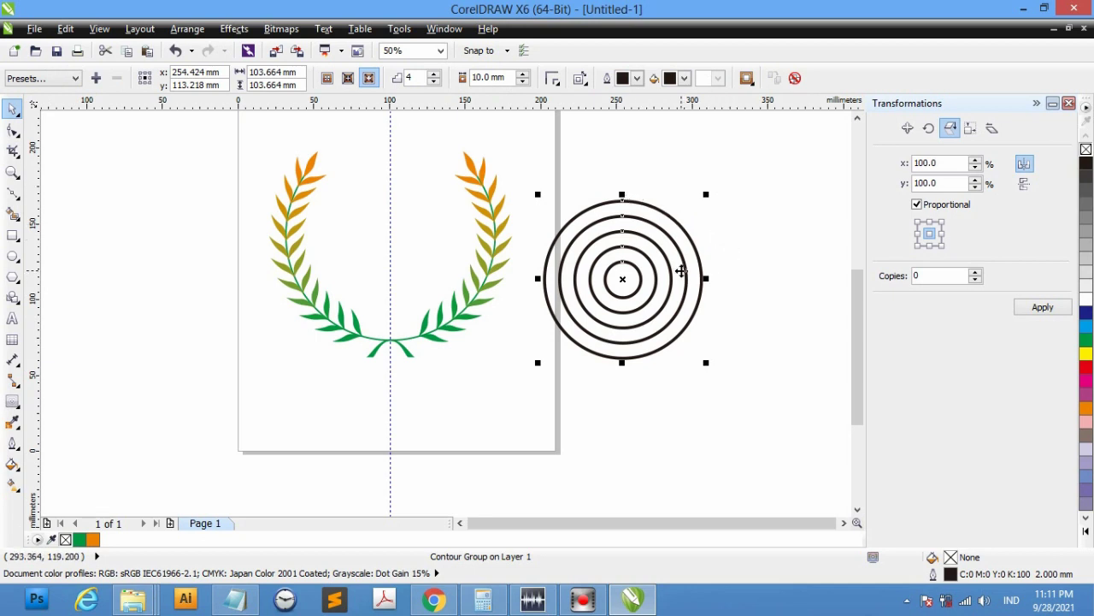
left_click(740, 303)
left_click(637, 277)
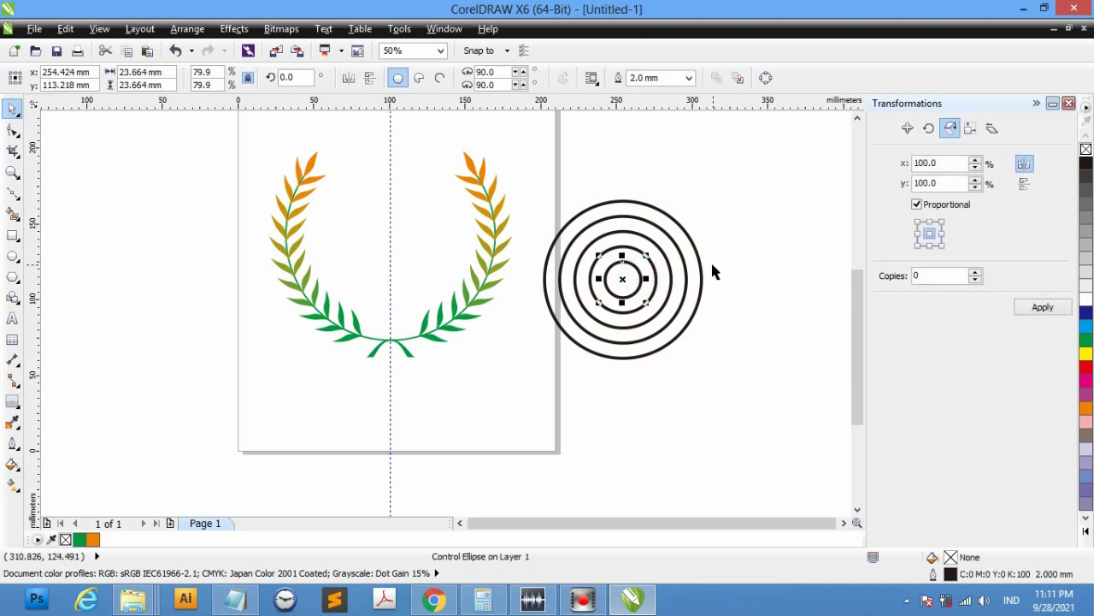
Select the whole contour group and break it apart from its control circle
scroll(674, 250, "up", 1)
left_click(674, 239)
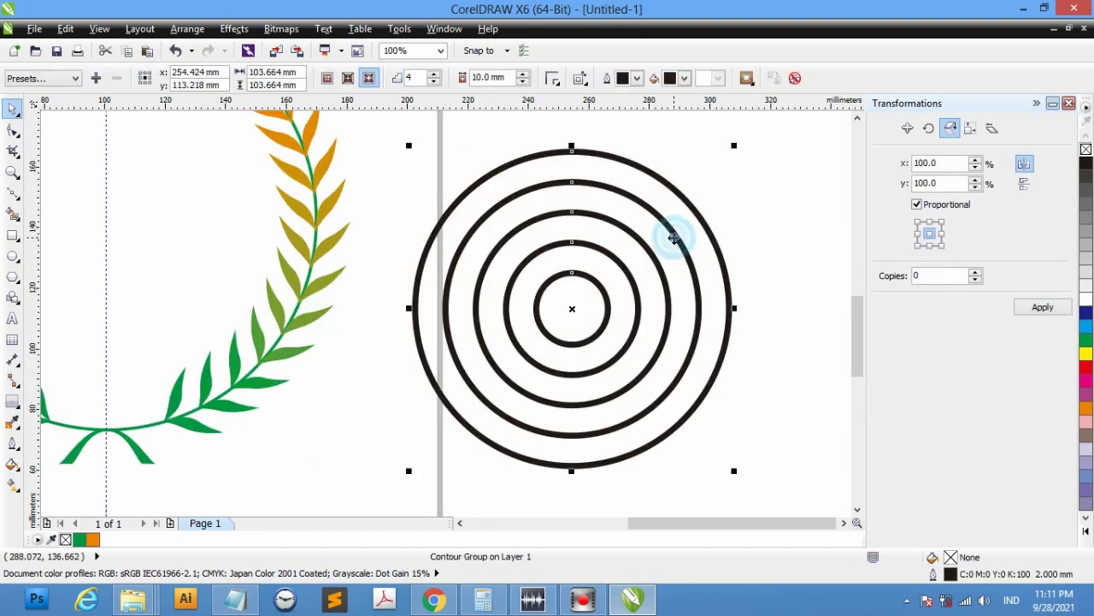
left_click(188, 29)
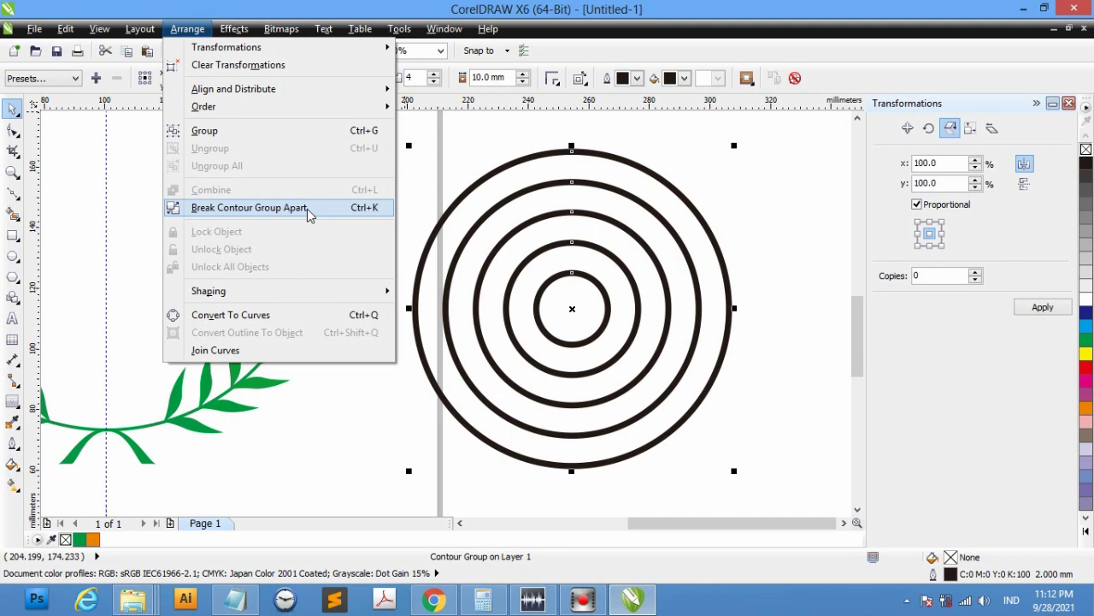
left_click(309, 210)
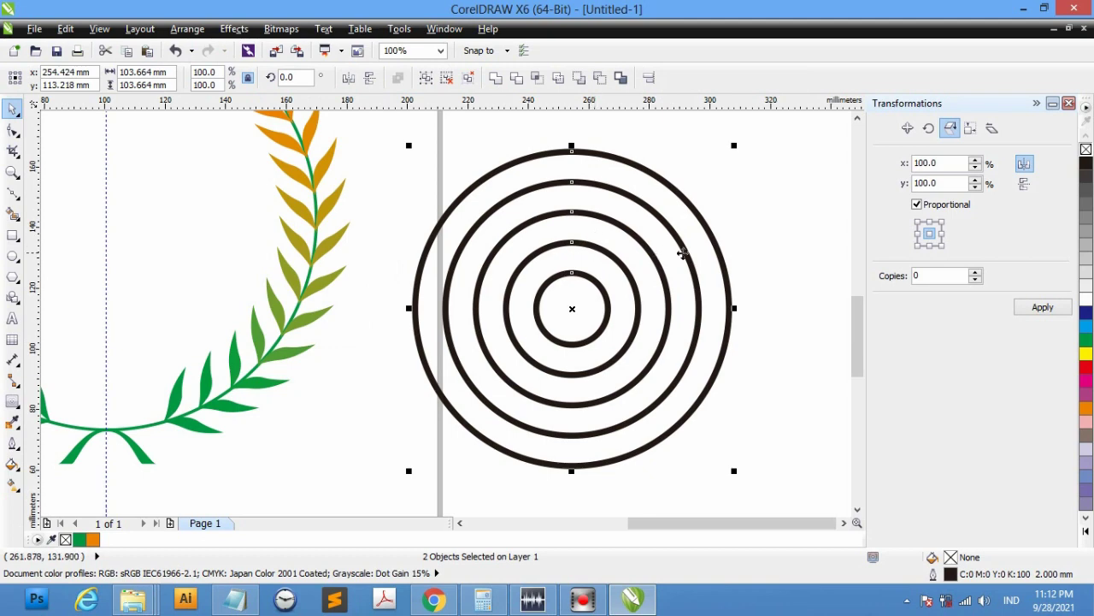
Try to move the group of outer rings away from the innermost circle
left_click(837, 249)
left_click_drag(619, 260, 663, 257)
key("ctrl+a")
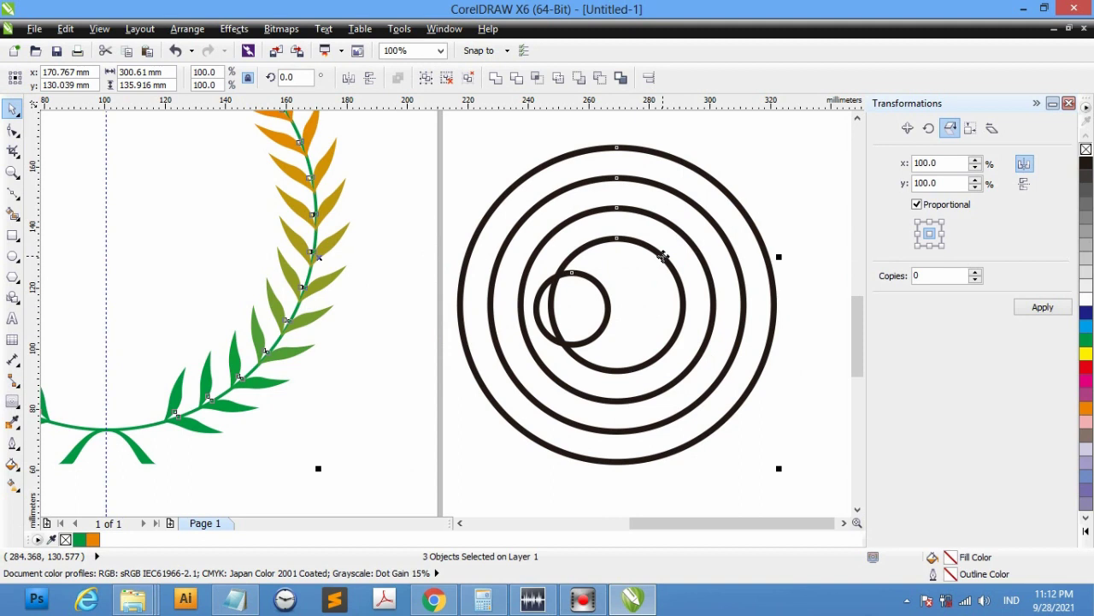
key("c")
key("e")
left_click(660, 262)
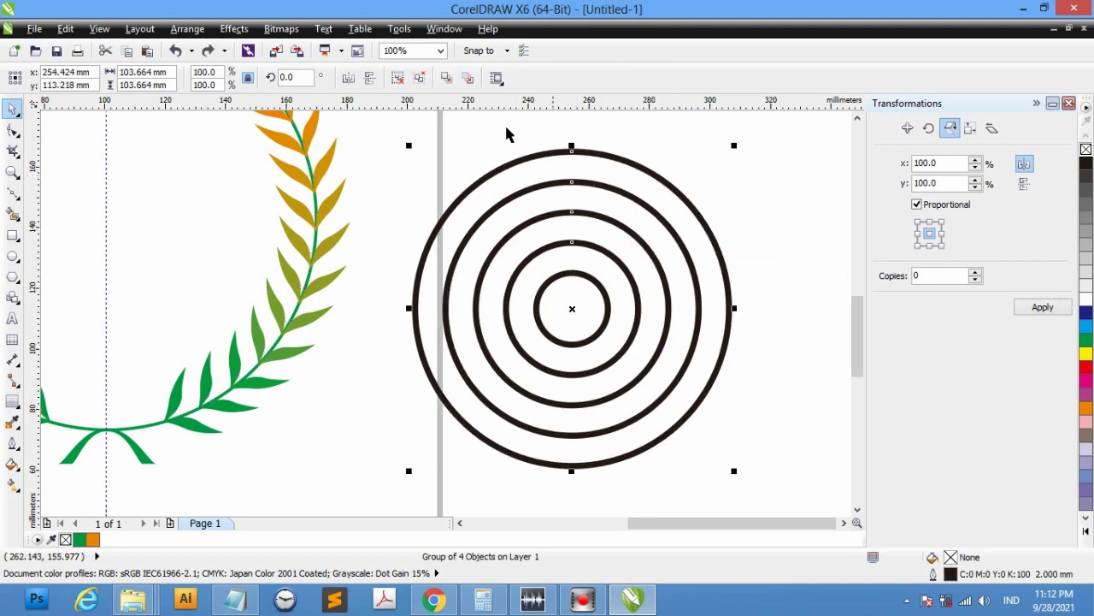
Ungroup the four outer rings into separate circles
left_click(772, 180)
left_click(668, 222)
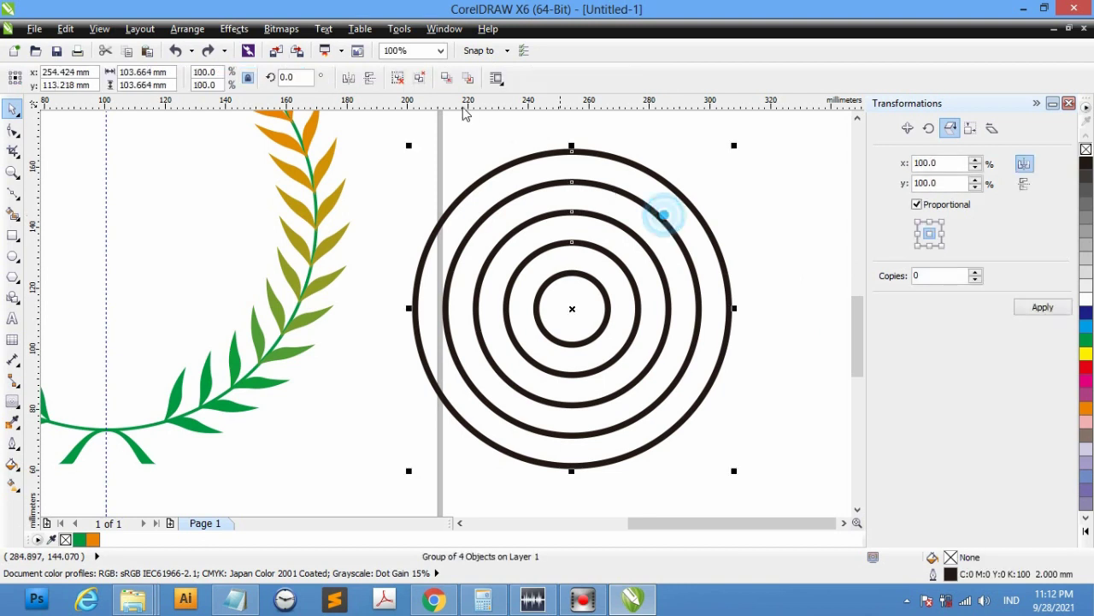
left_click(418, 78)
left_click(777, 242)
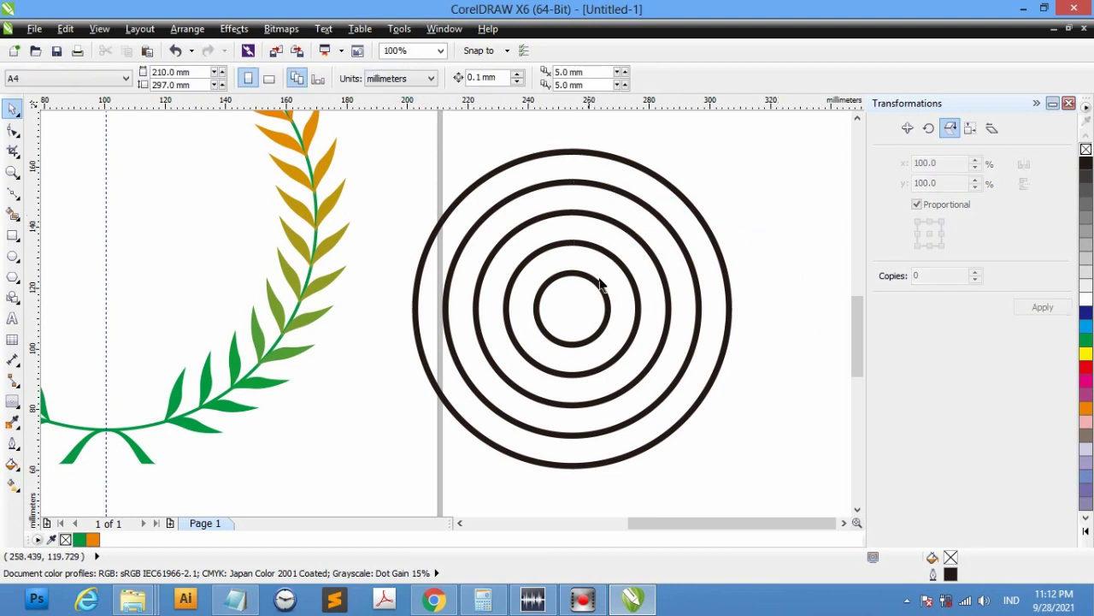
left_click(601, 218)
left_click(788, 261)
Draw a straight vertical line about 93 mm long between the wreath and the concentric circles with the Freehand tool
scroll(781, 259, "down", 1)
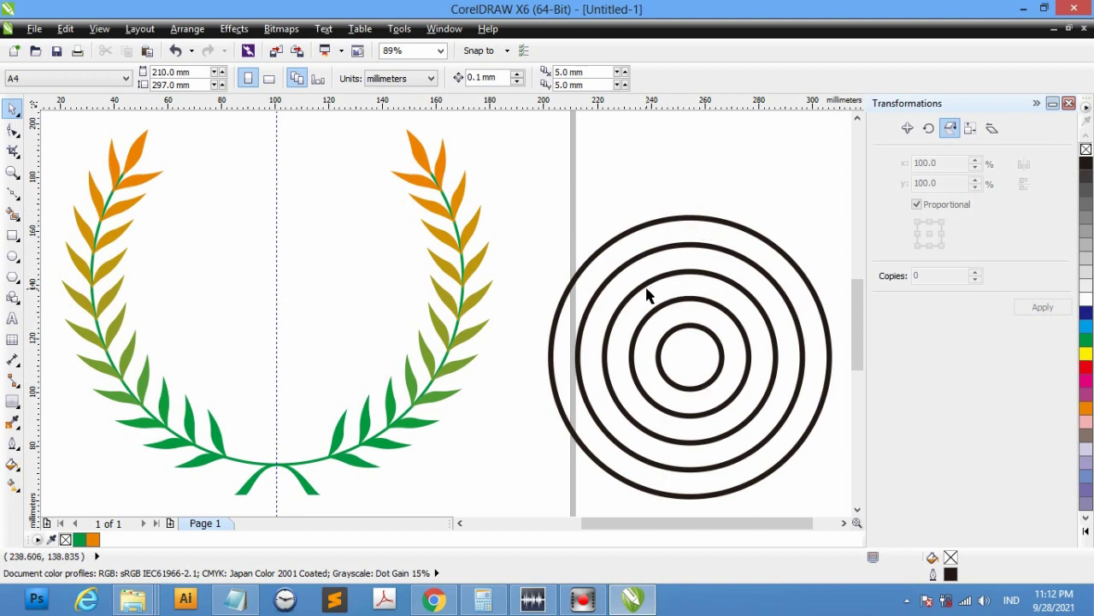
left_click(10, 199)
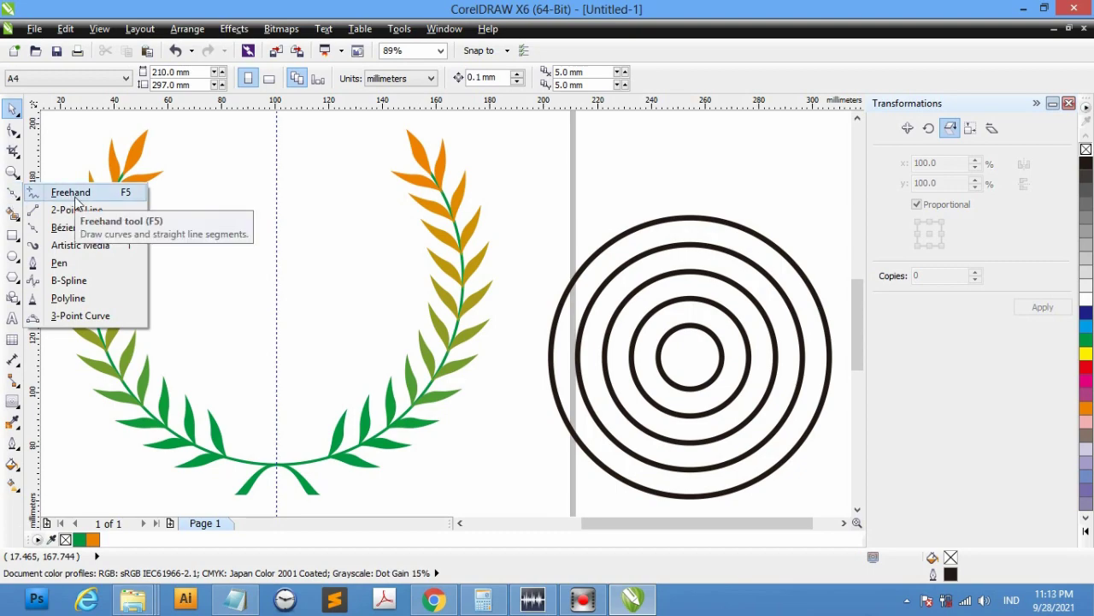
key("super+plus")
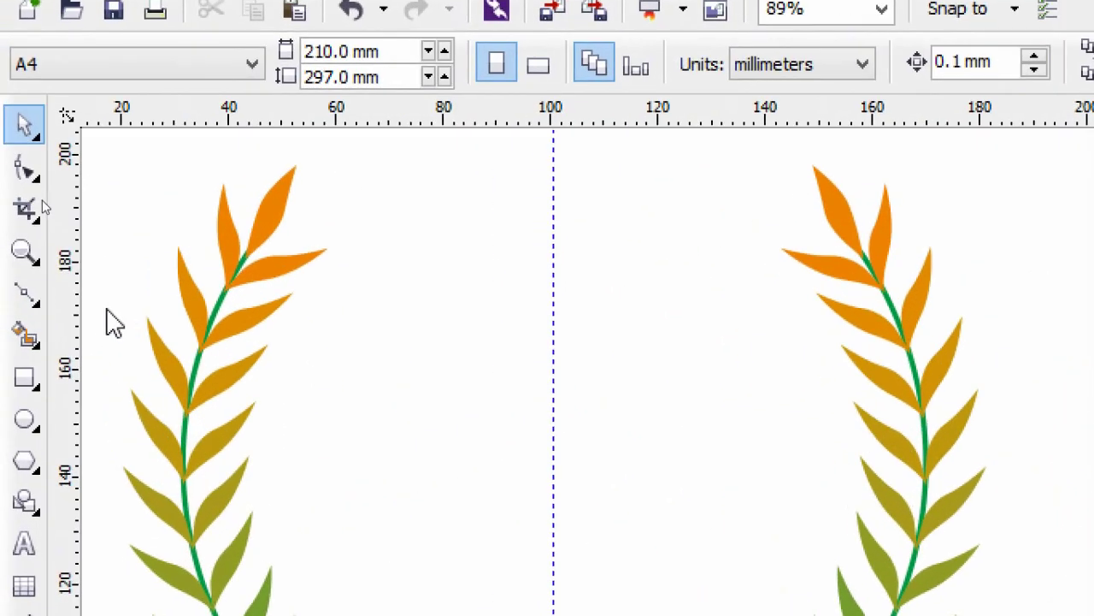
left_click(26, 294)
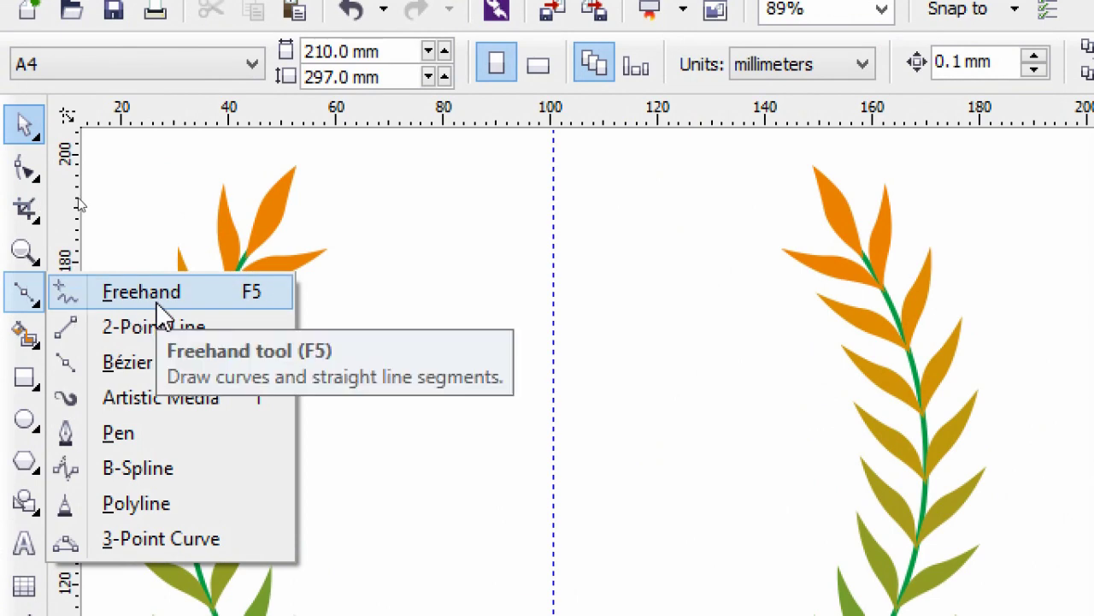
left_click(91, 298)
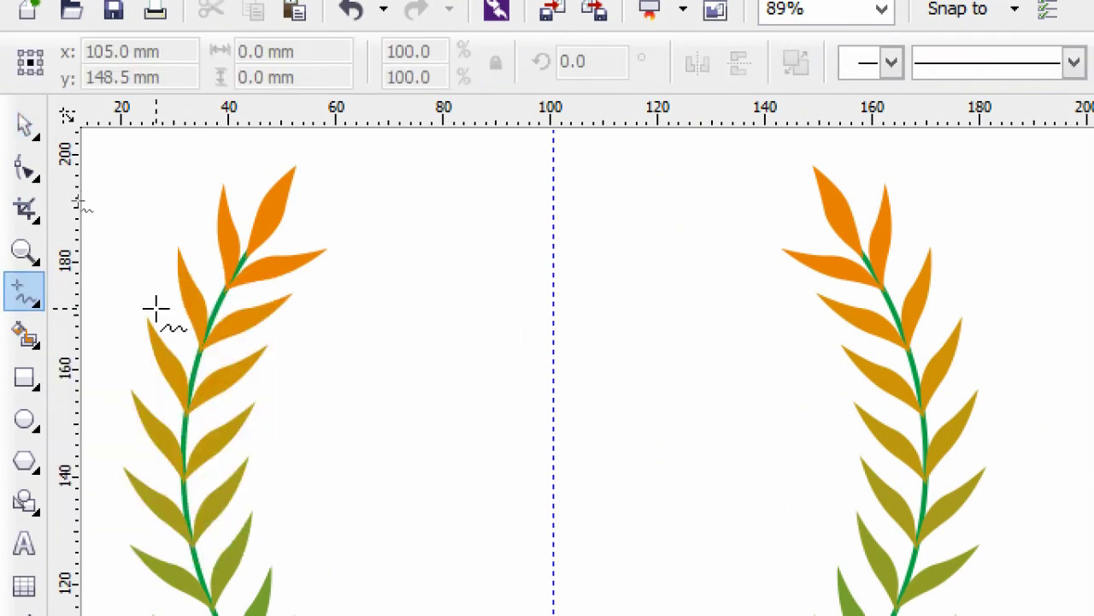
key("super+minus")
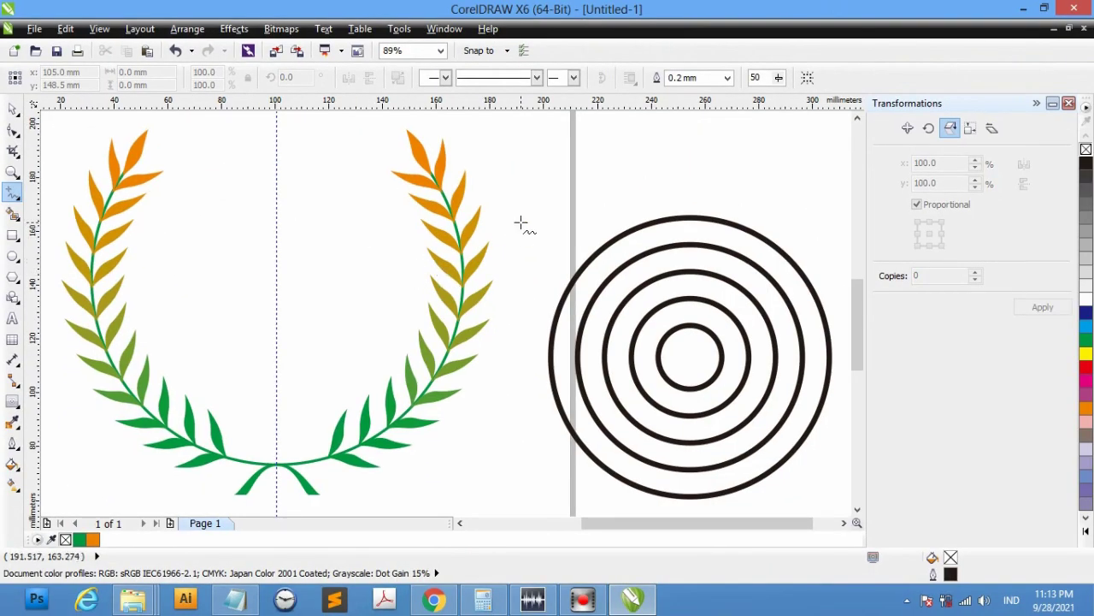
left_click(520, 224)
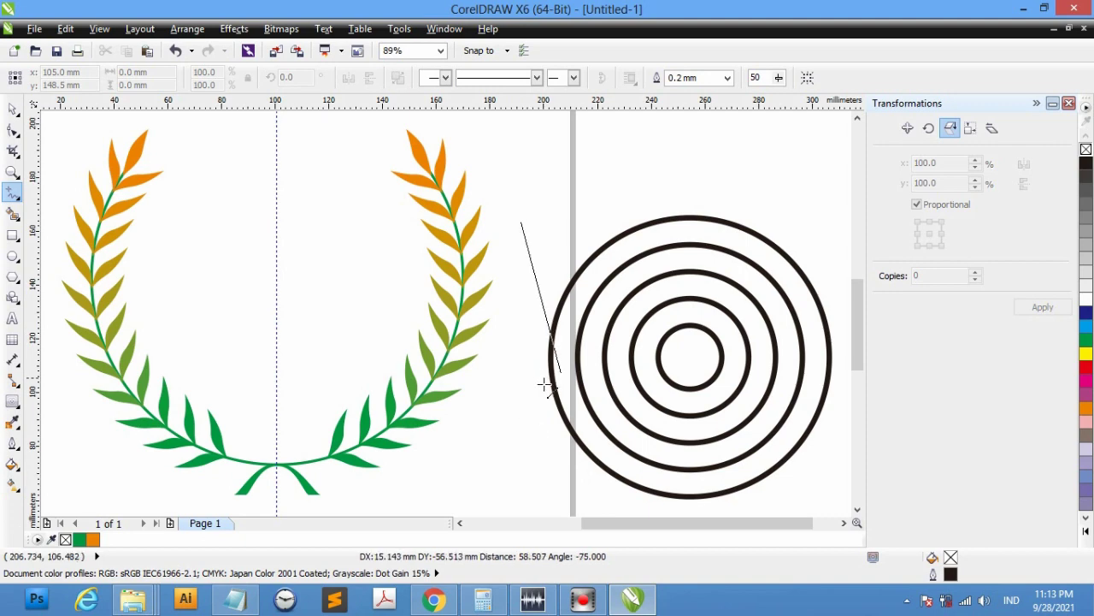
left_click(519, 475)
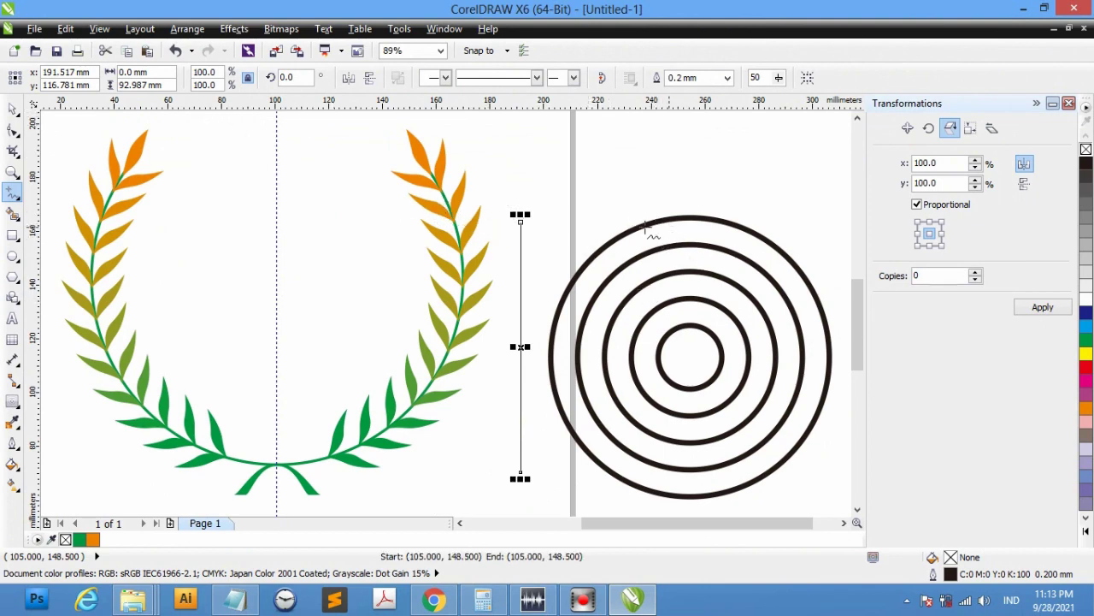
Copy the outermost circle's width and paste it as the vertical line's height, setting the line to 103.664 mm
left_click(12, 110)
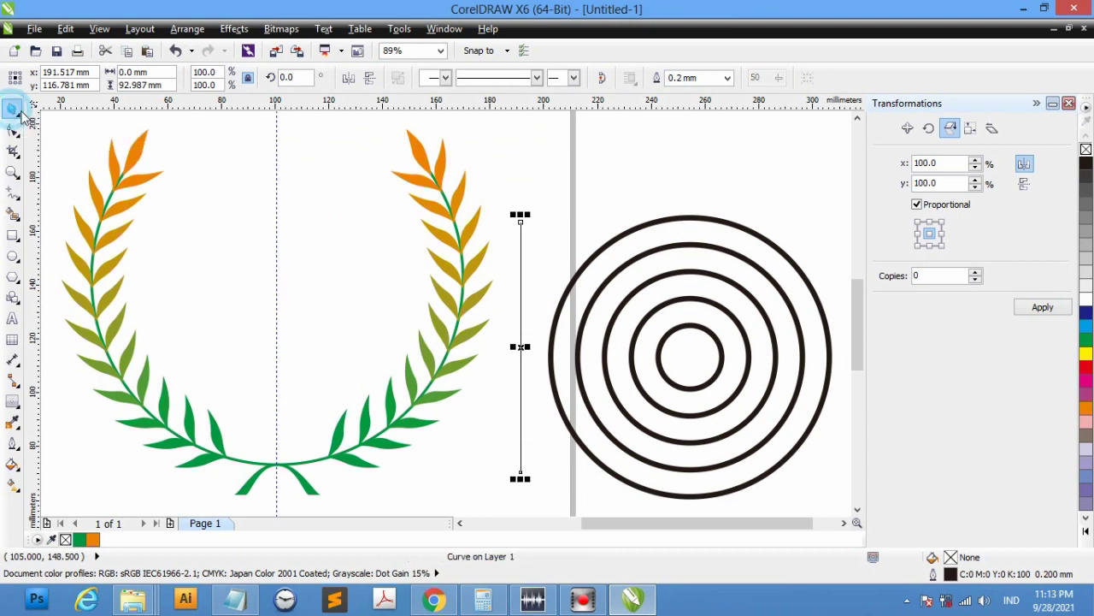
left_click(681, 221)
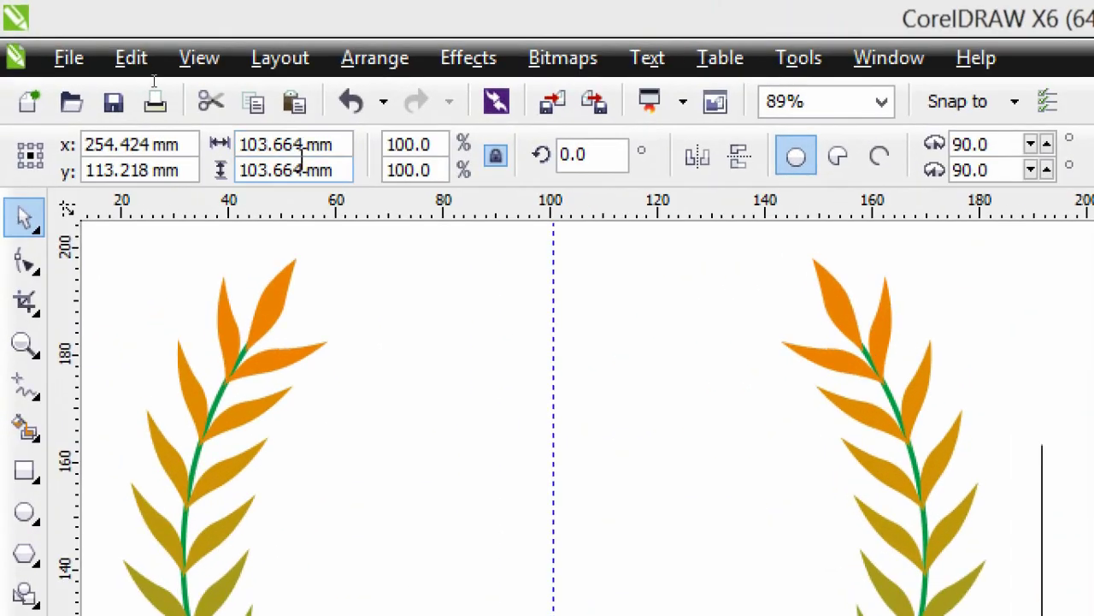
double_click(320, 145)
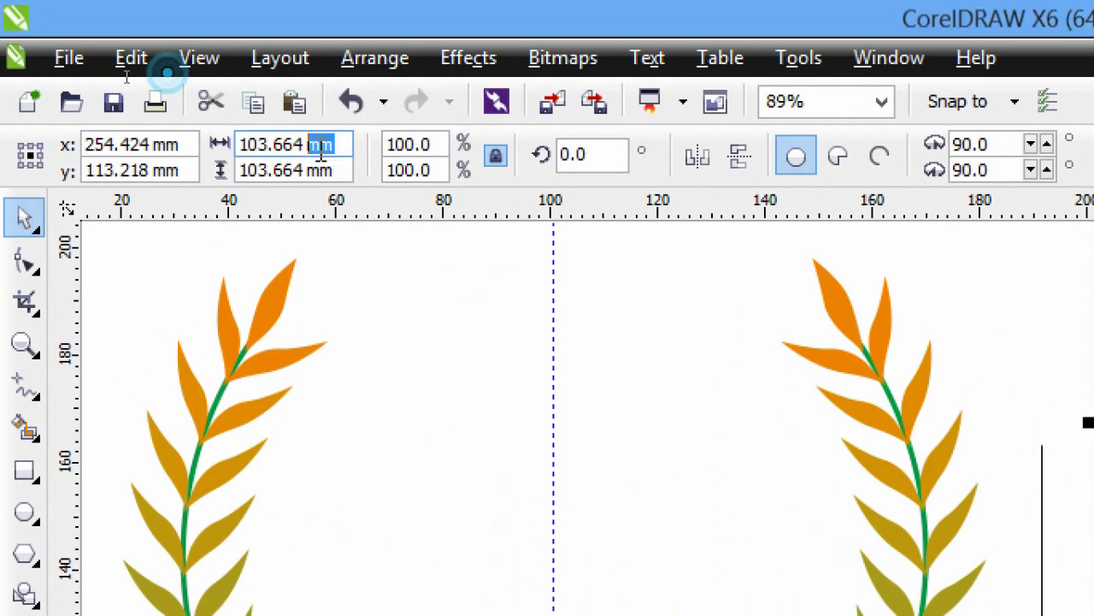
left_click(320, 145)
key("ctrl+c")
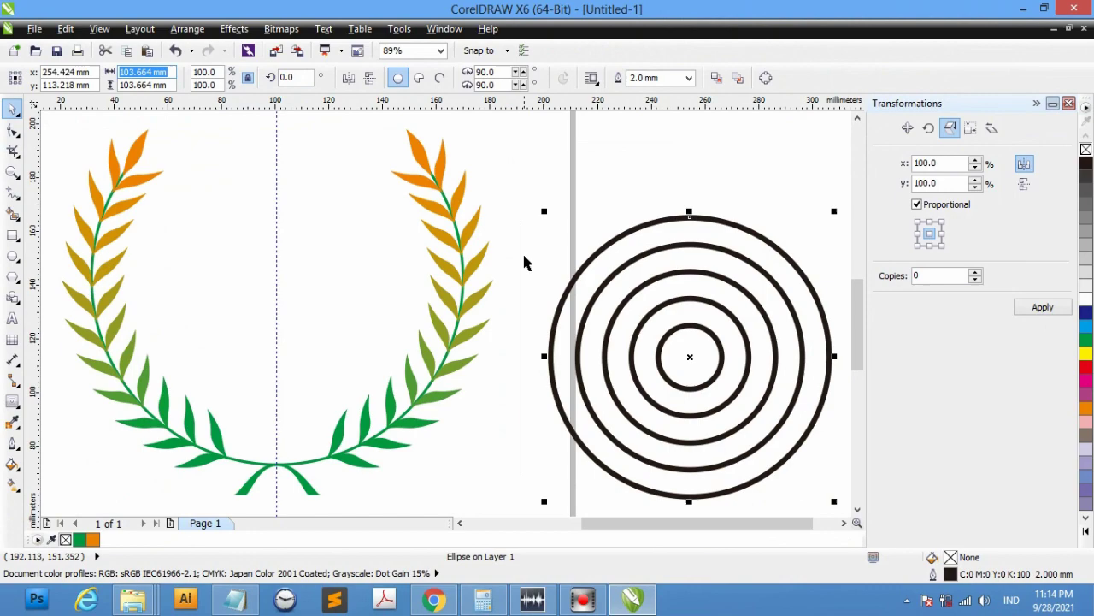
left_click(521, 253)
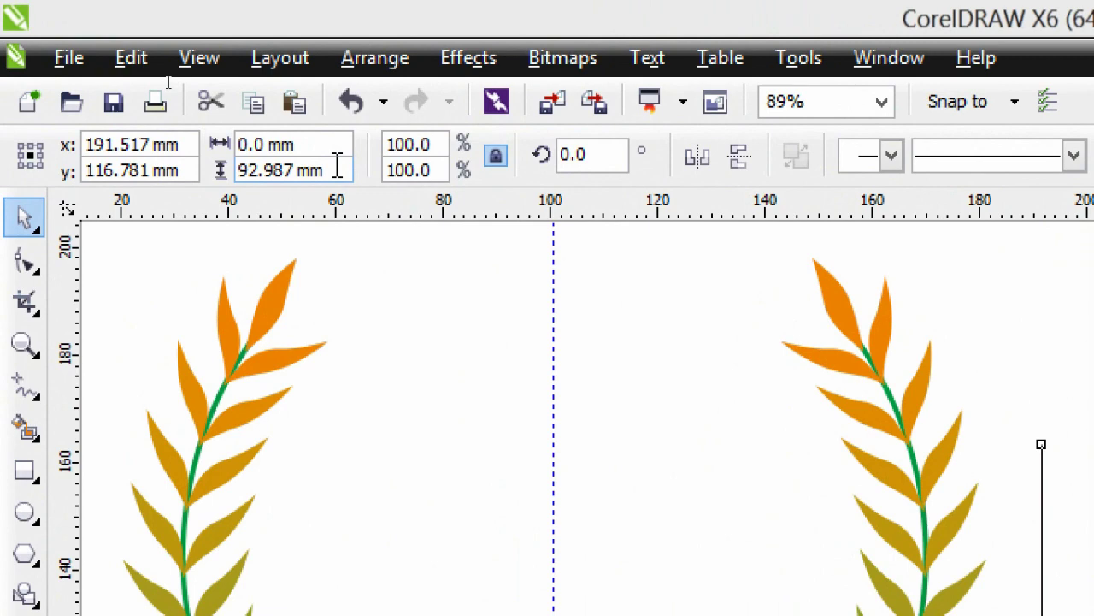
left_click(337, 165)
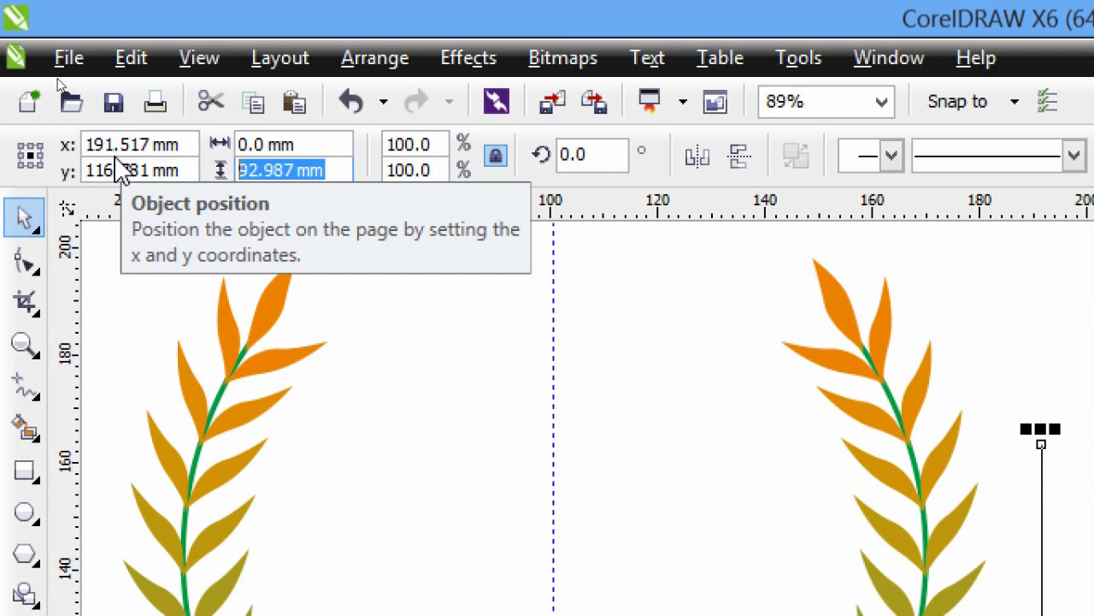
key("ctrl+v")
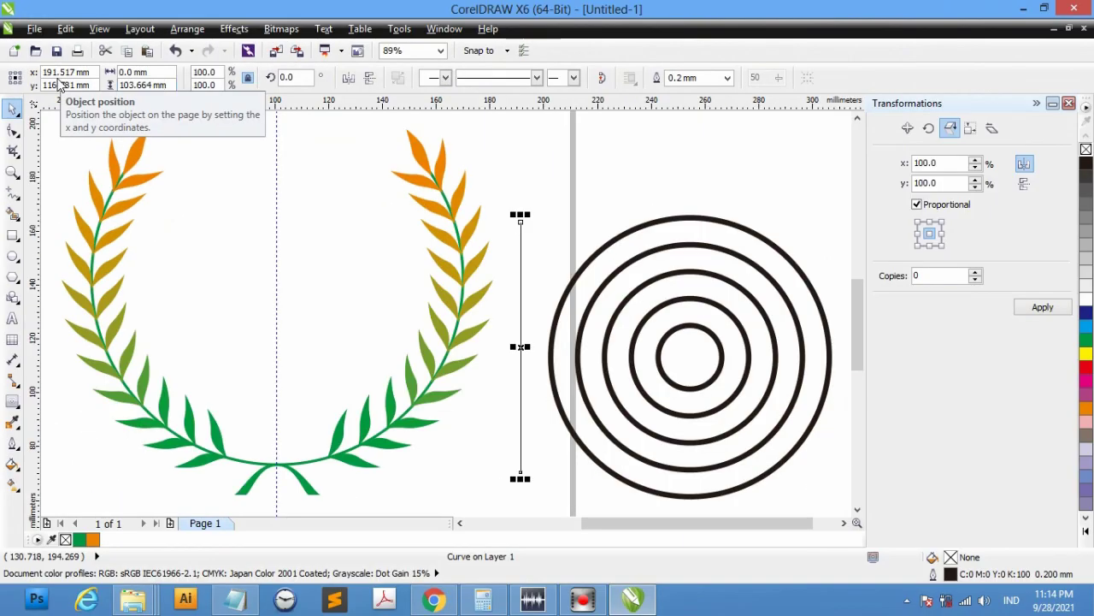
key("Return")
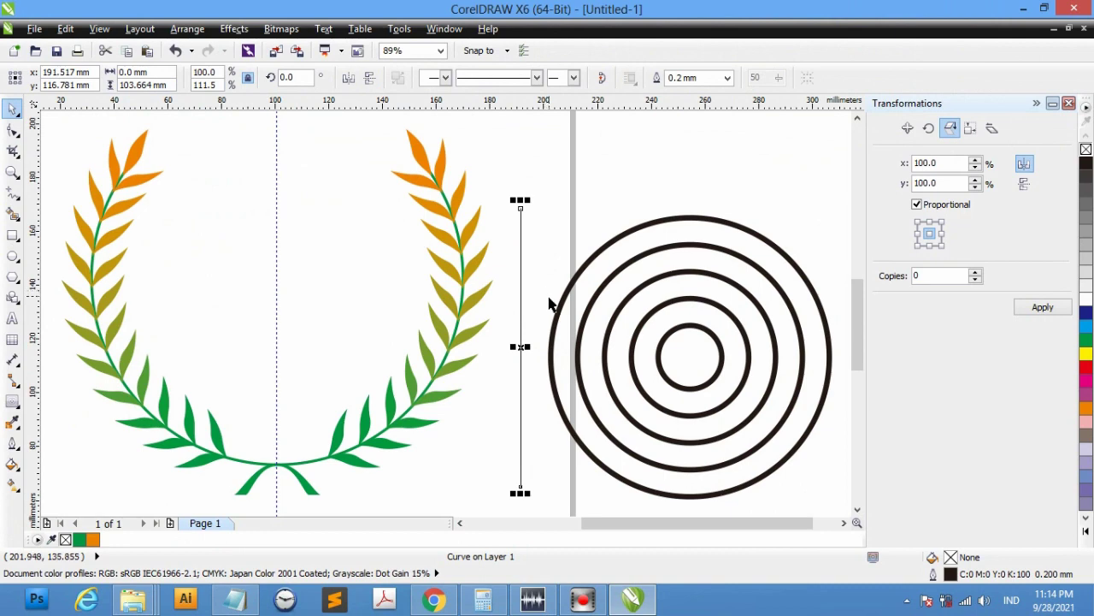
Set the vertical line's outline width to 2.0 mm and deselect it
left_click(726, 79)
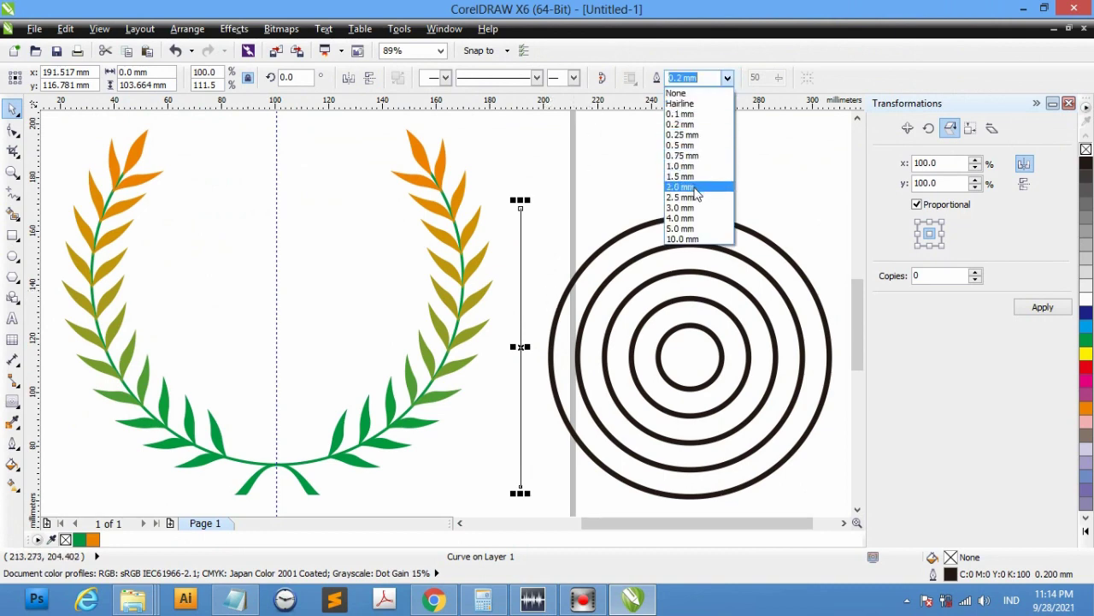
left_click(692, 187)
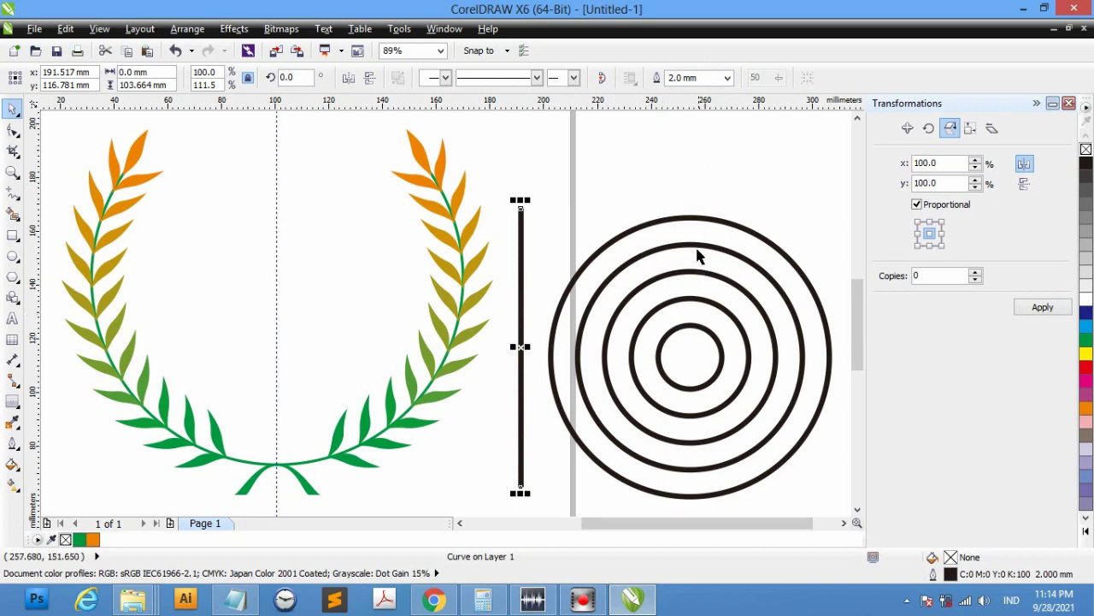
left_click(620, 171)
Align the vertical line horizontally and vertically to the centre of the outermost circle
left_click(520, 235)
left_click(693, 222, "shift")
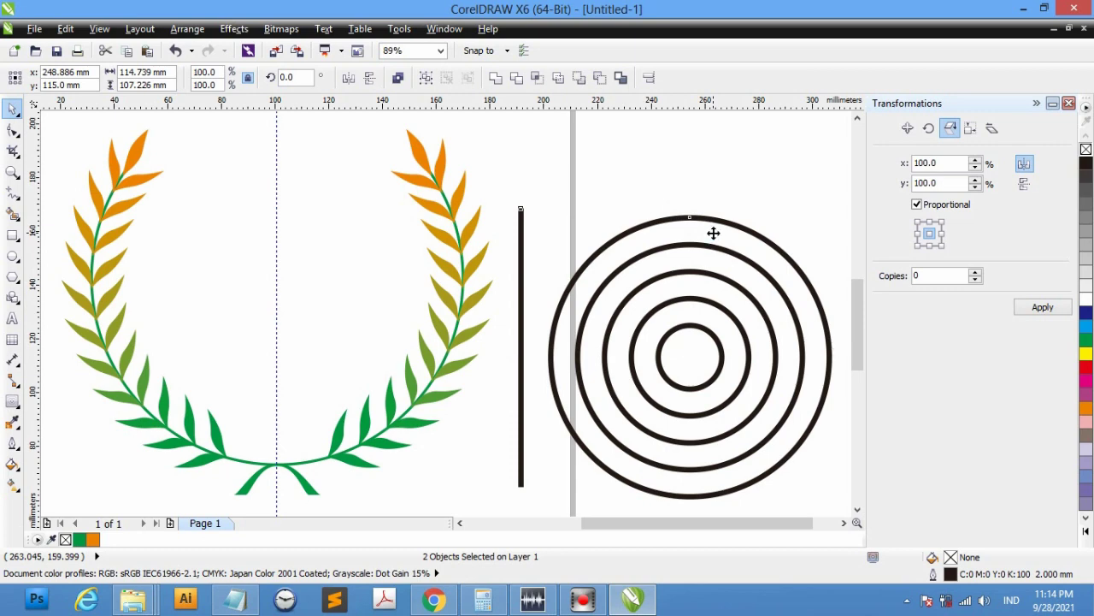
key("c")
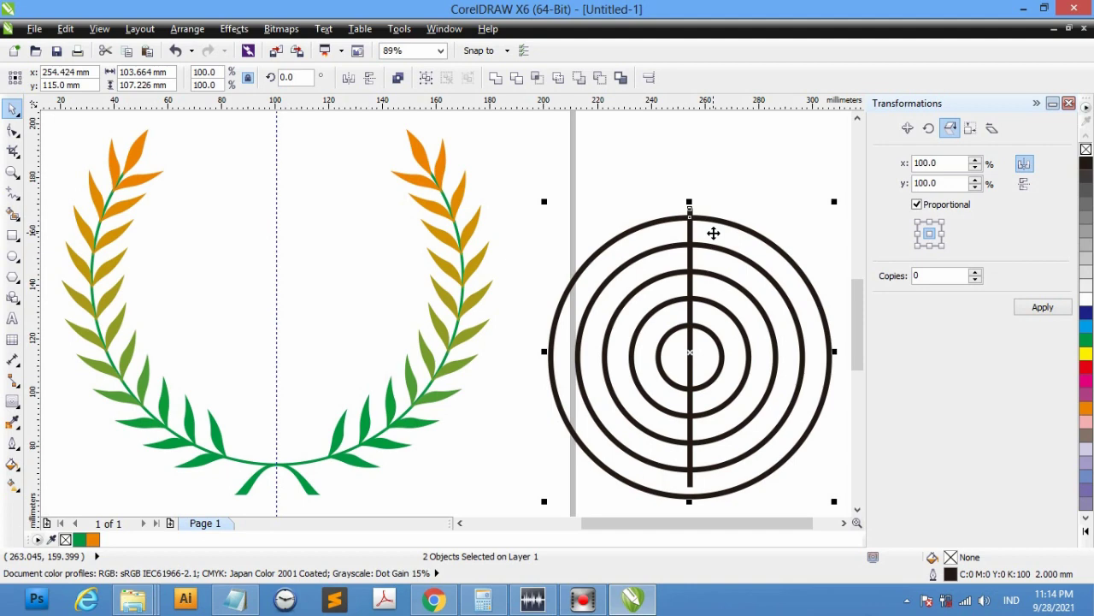
key("e")
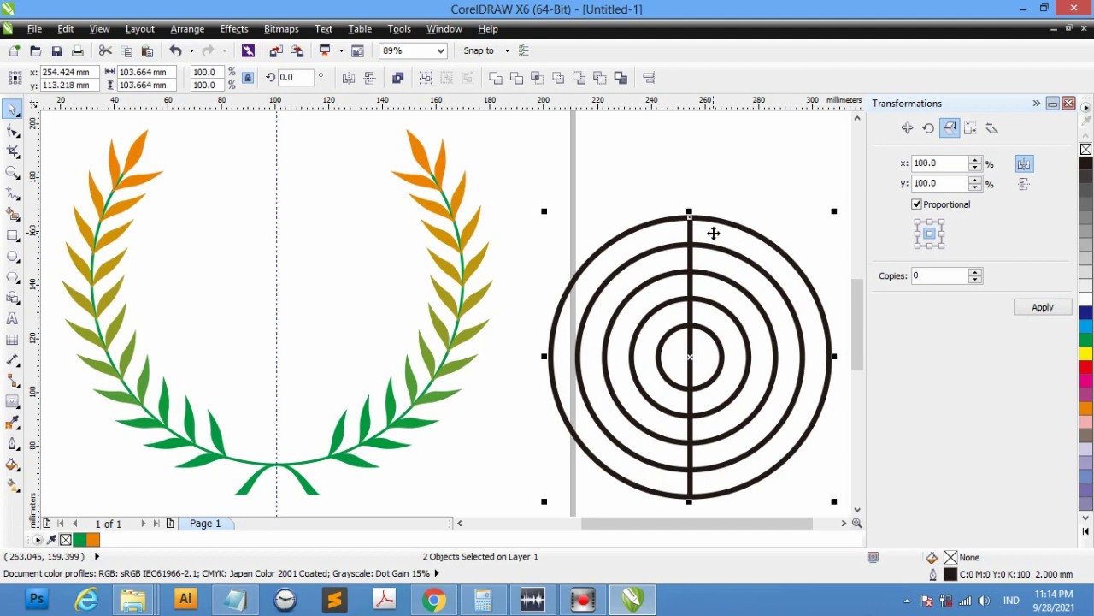
left_click(739, 161)
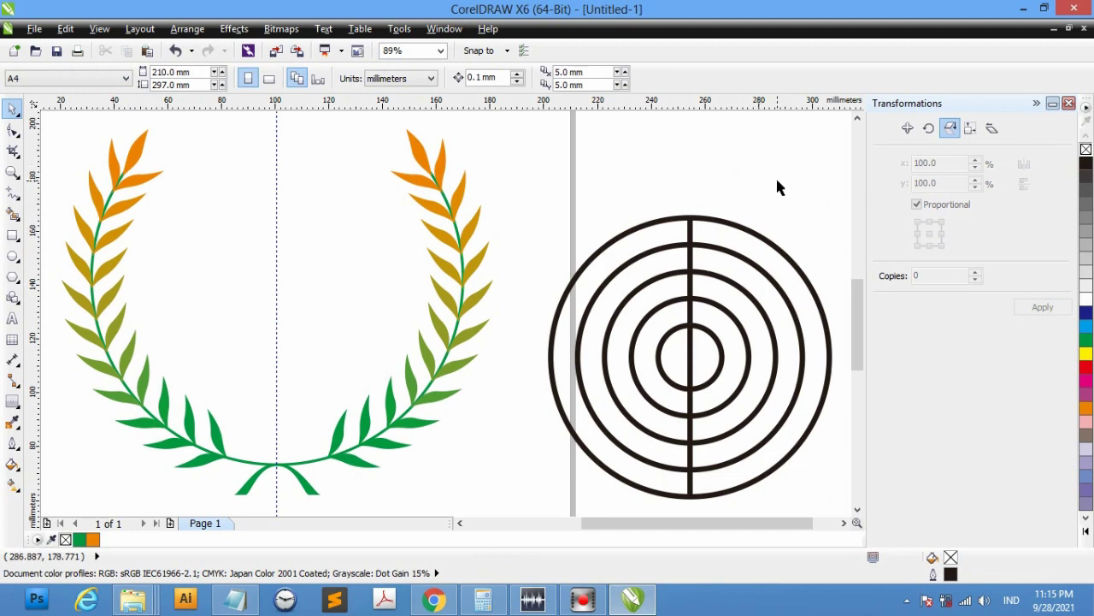
Create three rotated copies of the vertical line about its centre, each turned a further 45° with one copy per application
left_click(691, 242)
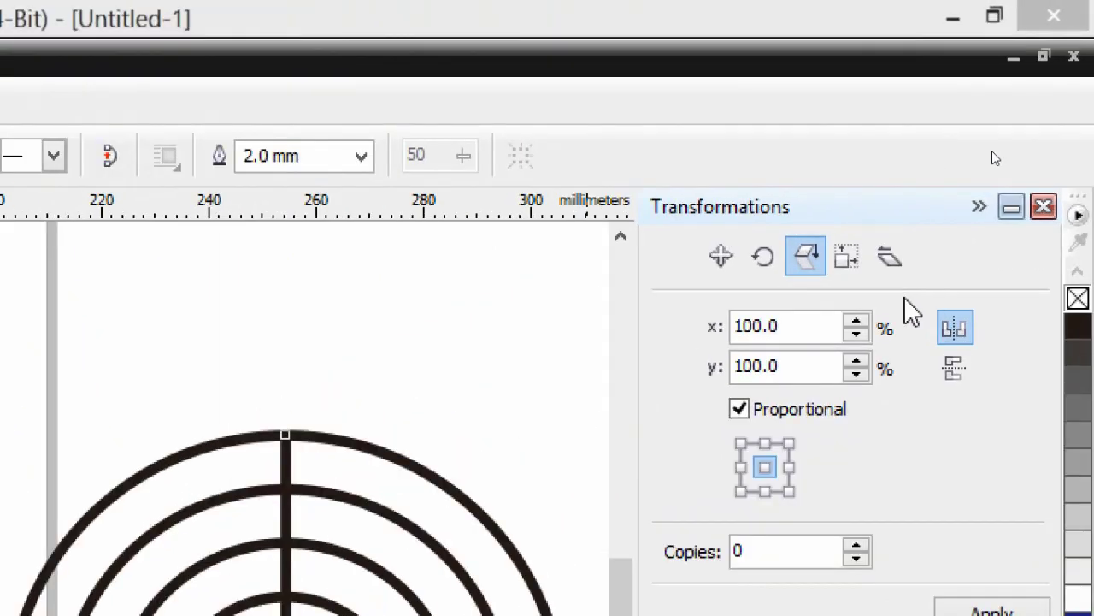
left_click(762, 258)
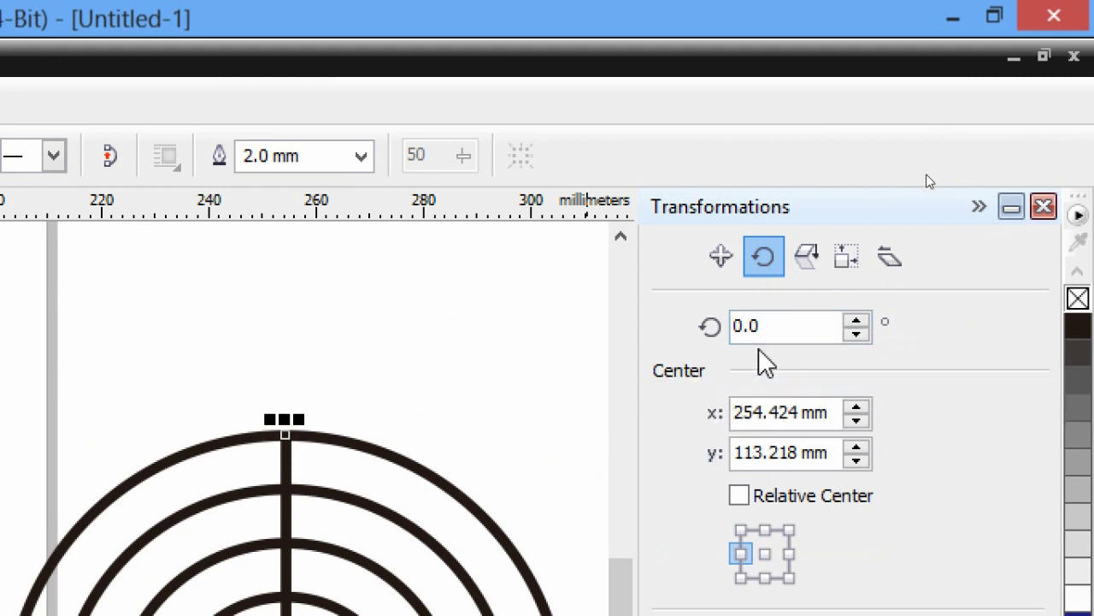
left_click_drag(769, 325, 706, 327)
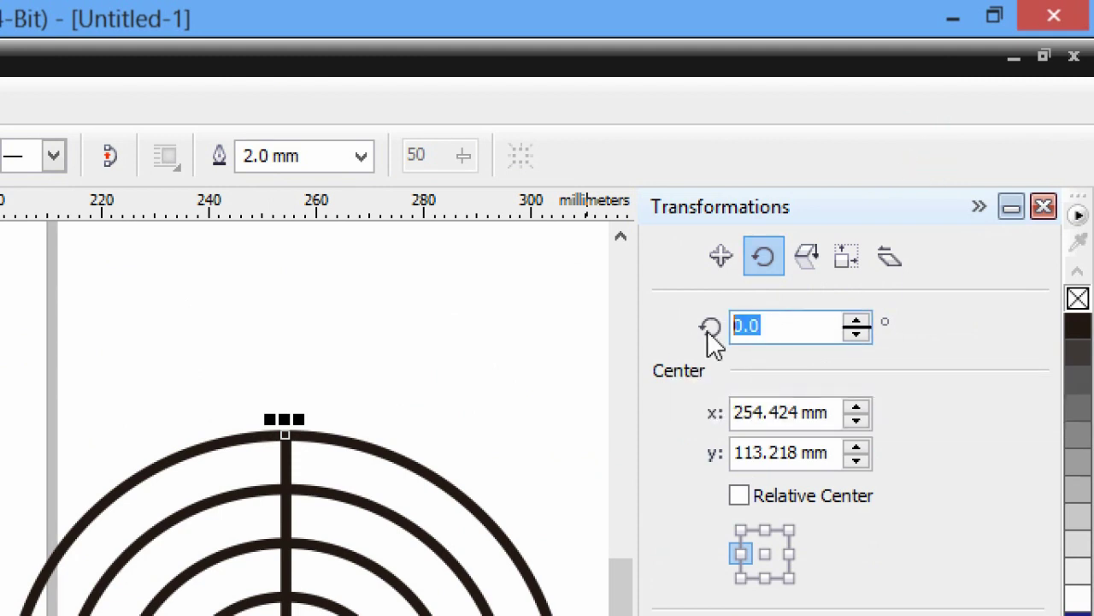
type("45")
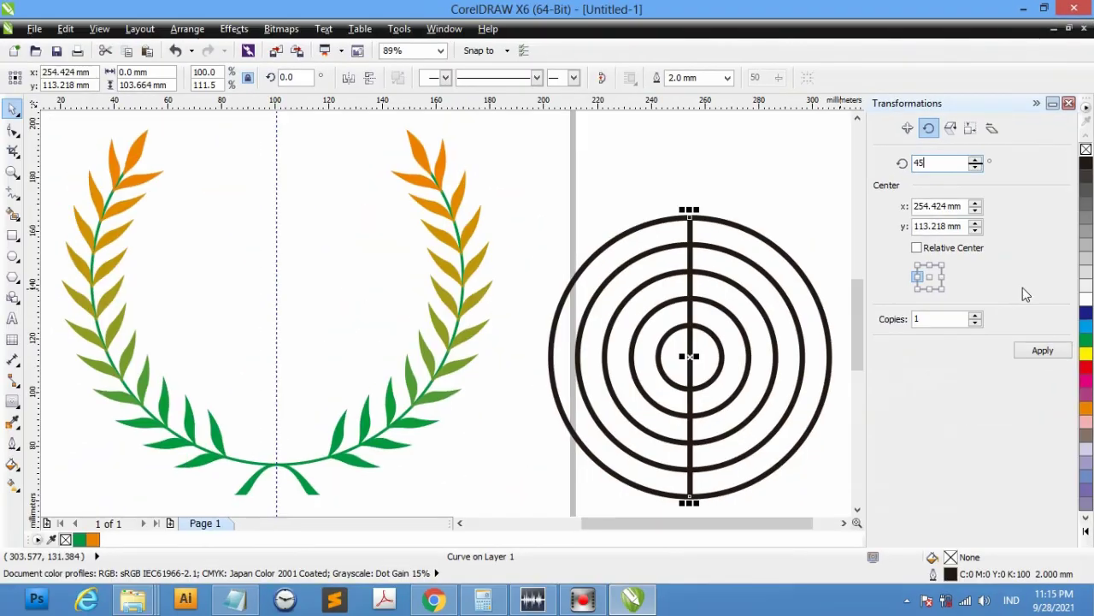
left_click(1042, 349)
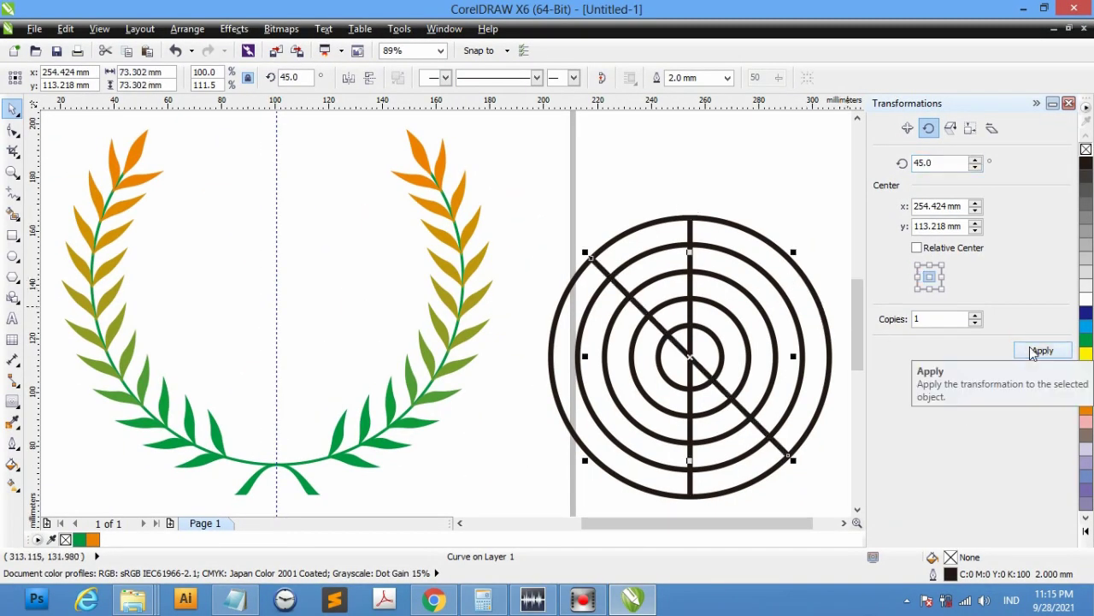
left_click(1038, 352)
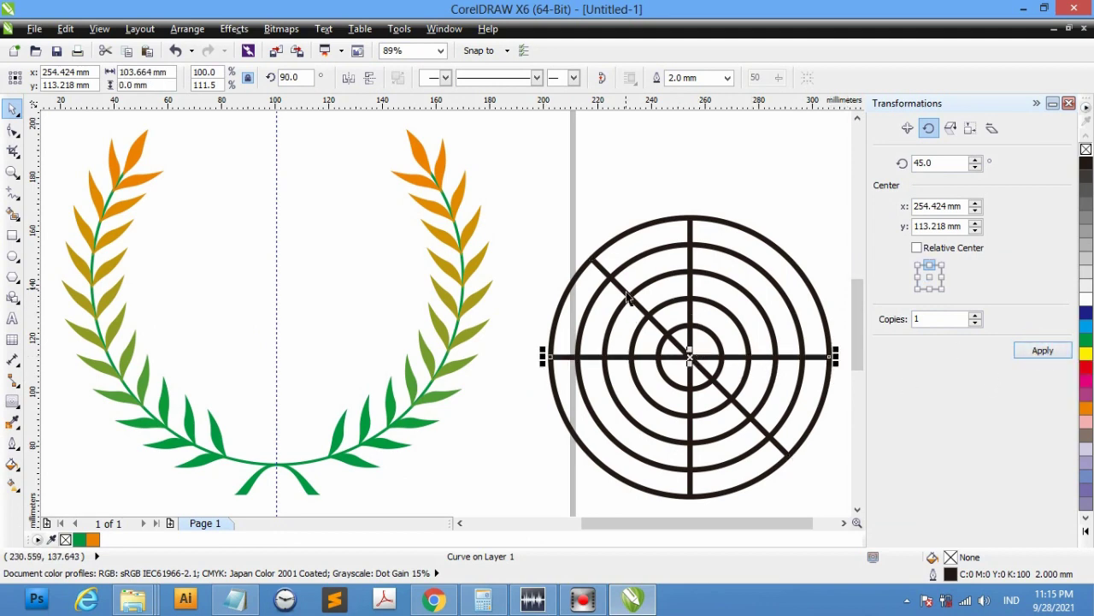
left_click(1039, 351)
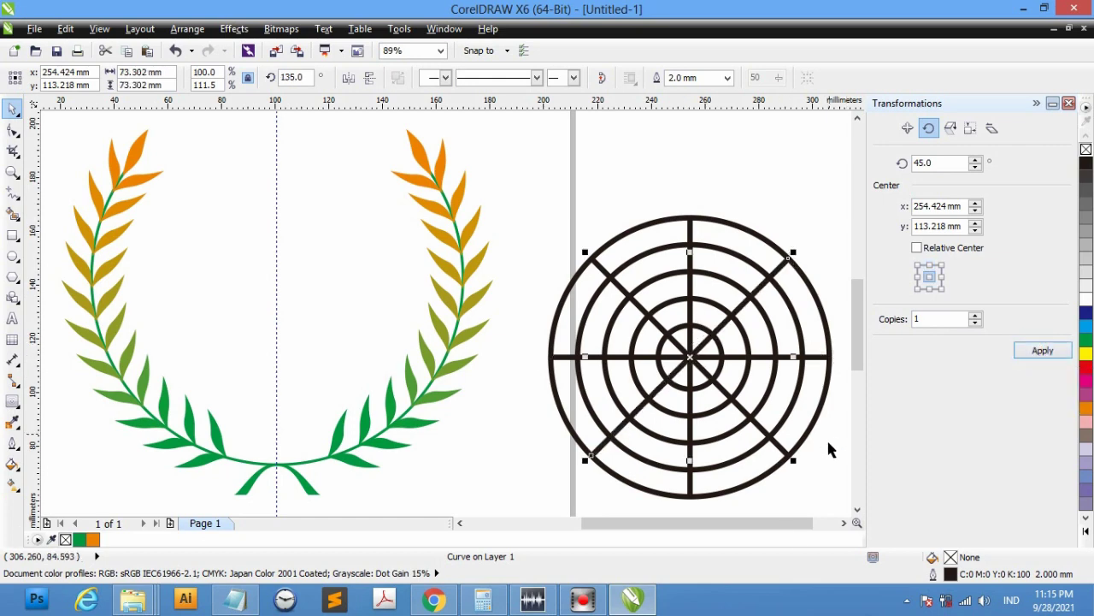
left_click(844, 522)
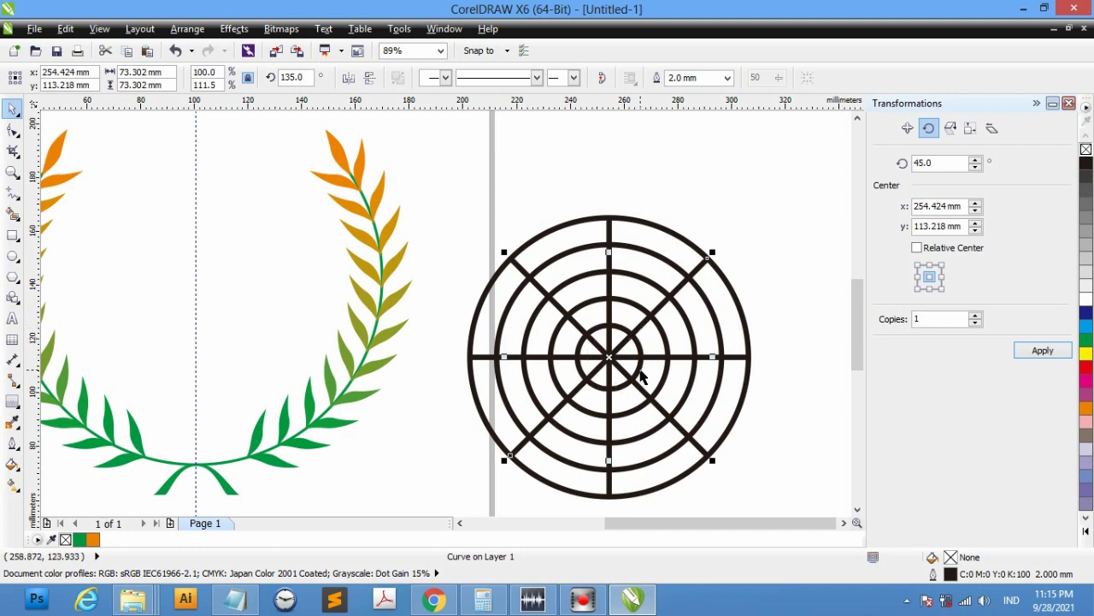
left_click(776, 313)
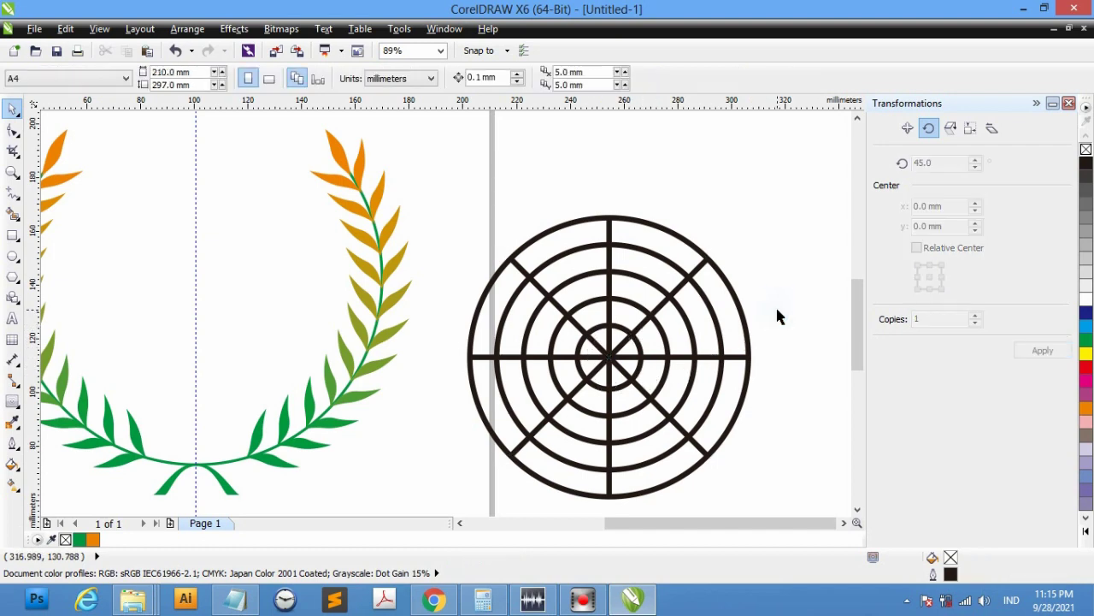
left_click(703, 272)
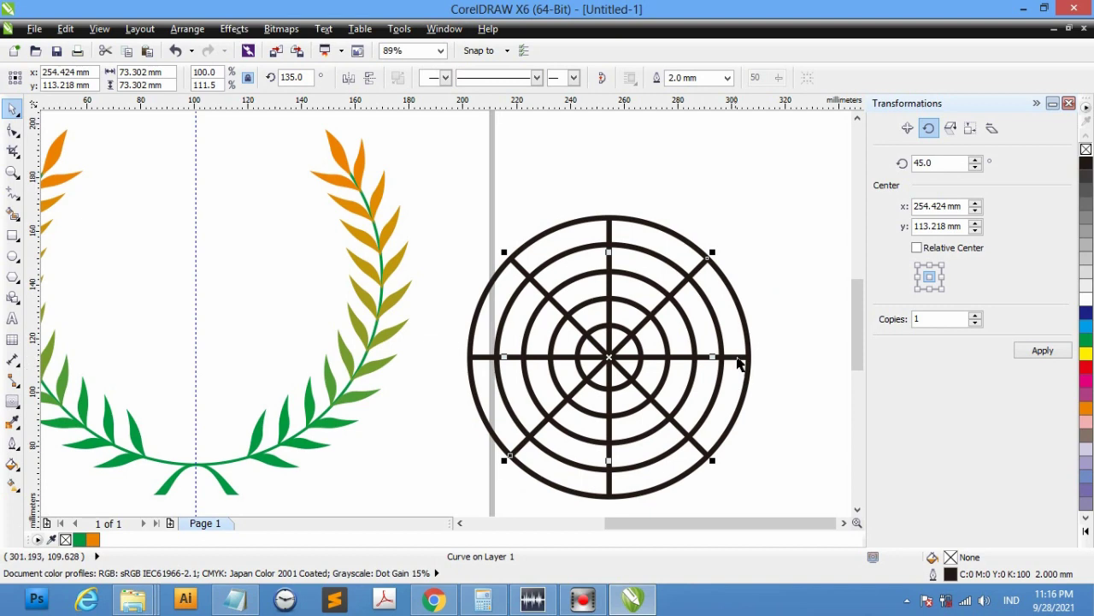
left_click(735, 357, "shift")
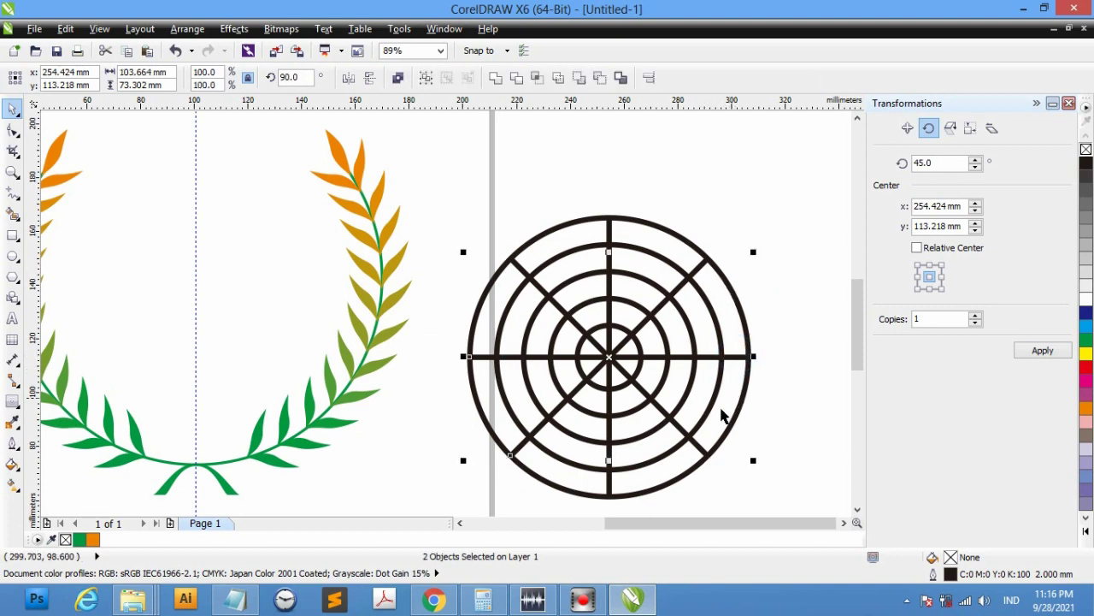
left_click(631, 175)
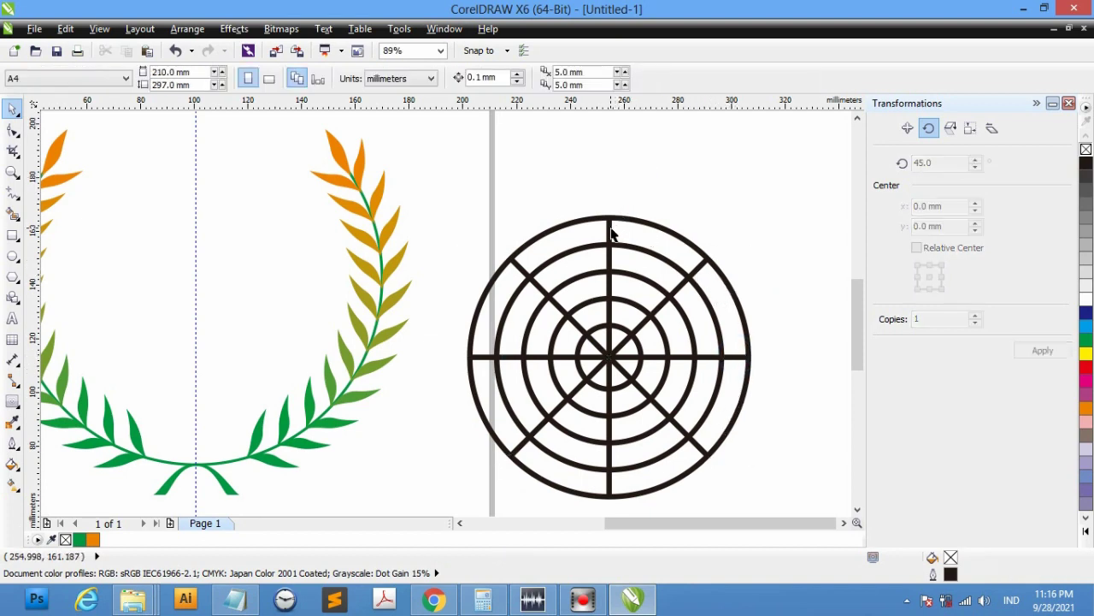
Select all four straight lines crossing the circles and set their outline colour to cyan (C100 M0 Y0 K0)
left_click(611, 233)
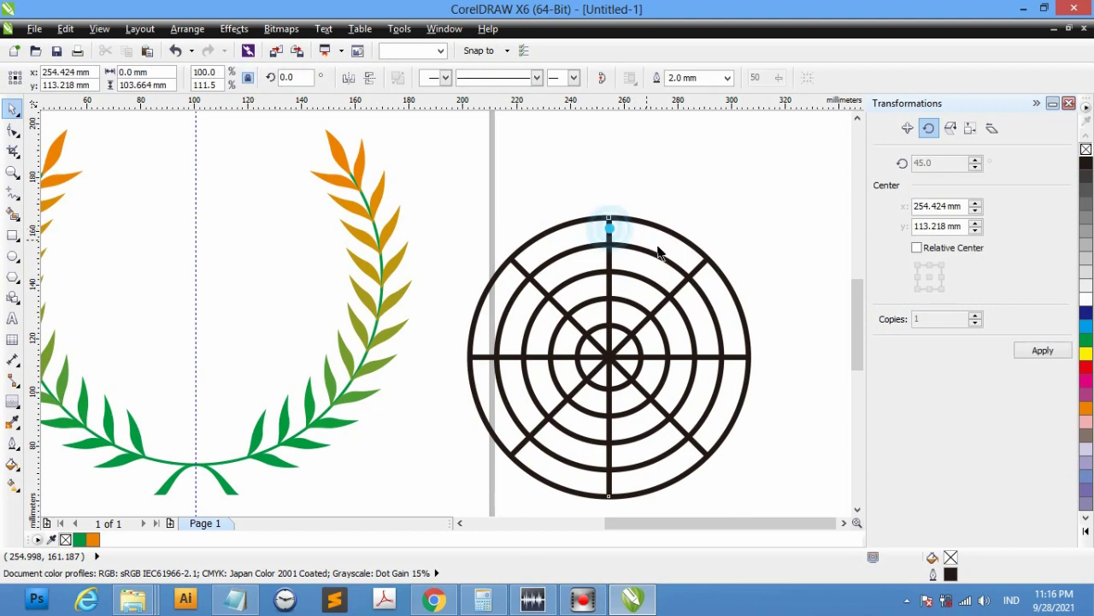
left_click(701, 268, "shift")
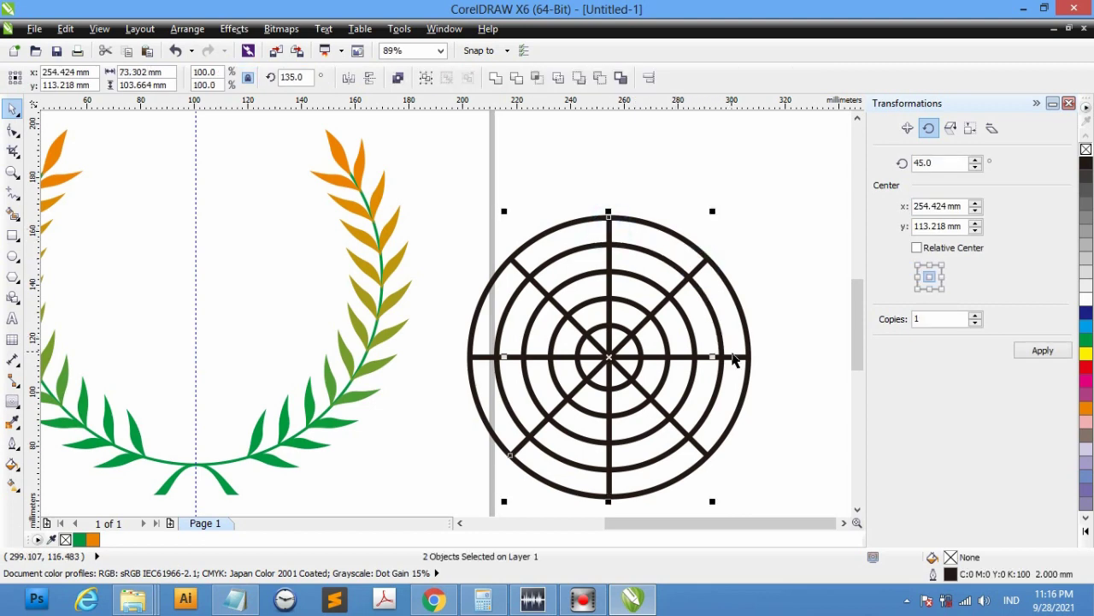
left_click(733, 356, "shift")
left_click(706, 452, "shift")
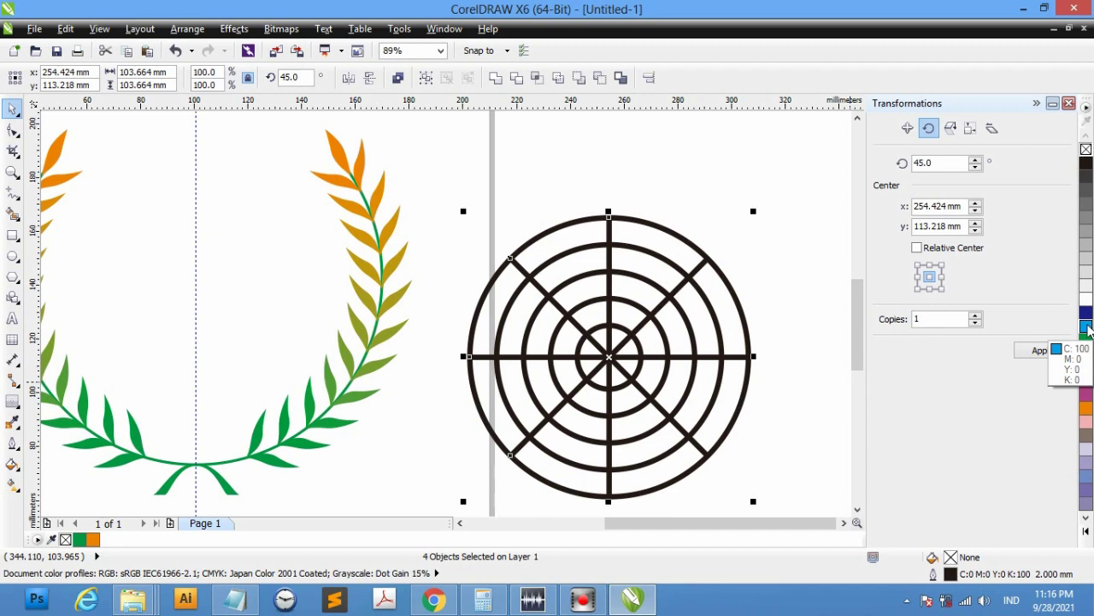
right_click(1087, 328)
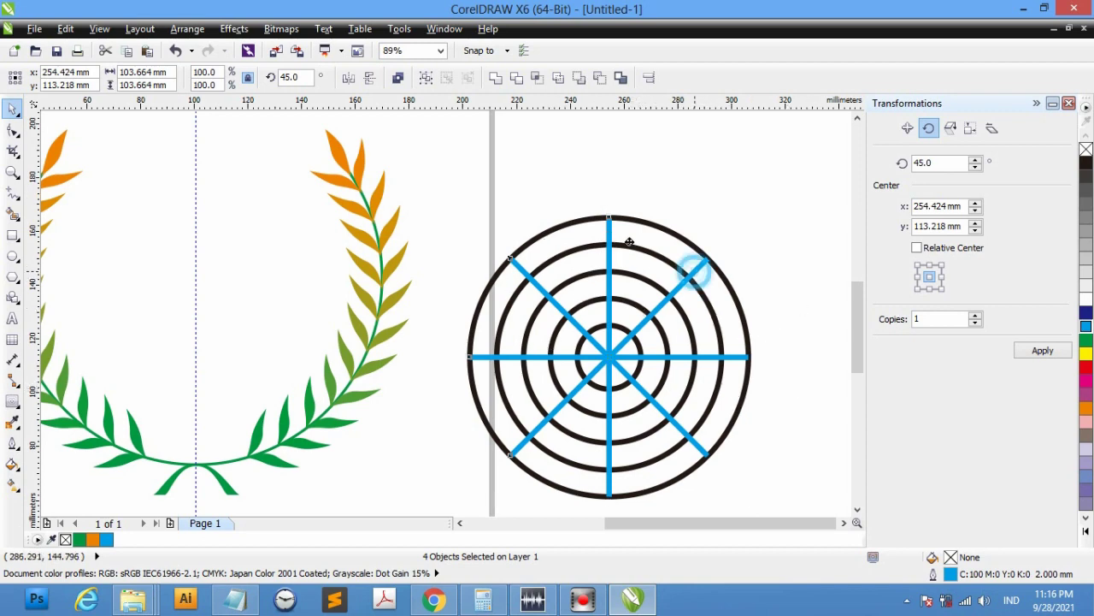
Try moving the four cyan lines away from the circles and undo the move
left_click_drag(701, 272, 578, 225)
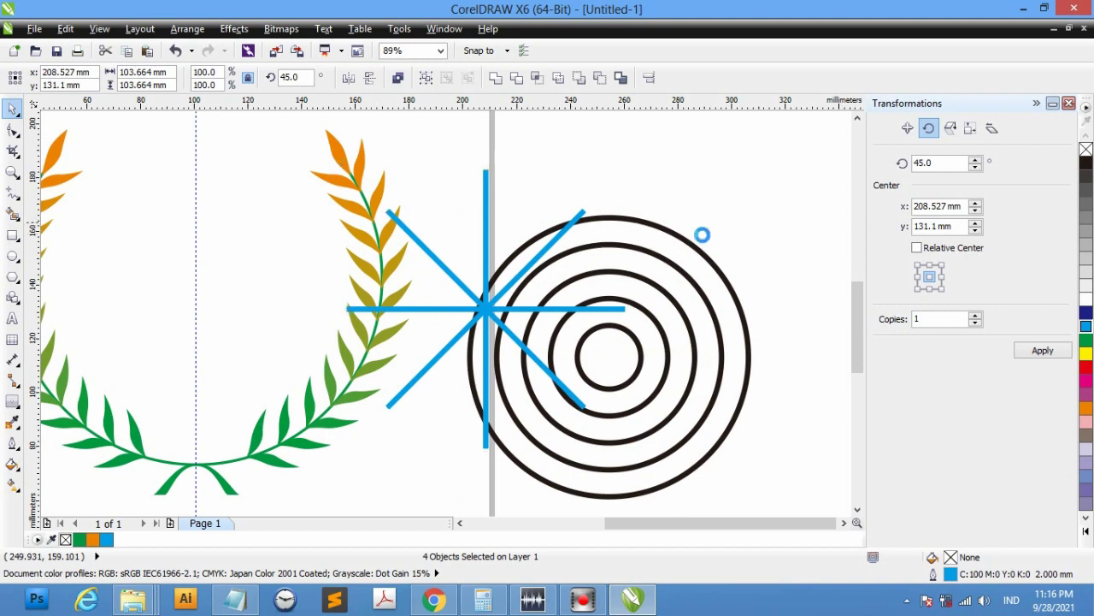
key("ctrl+z")
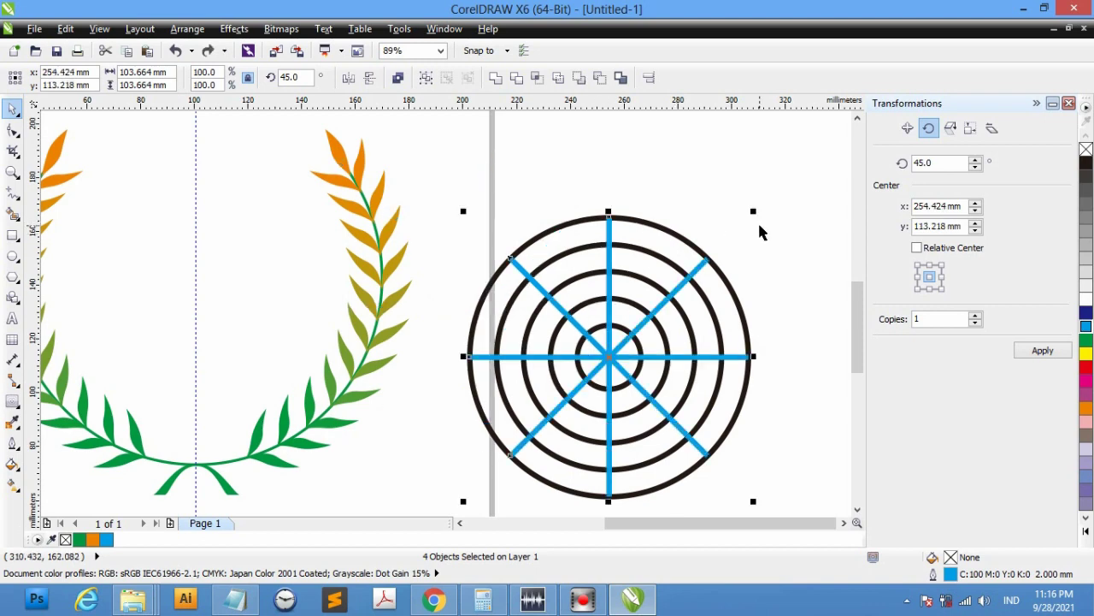
Combine the four cyan lines into a single curve object and deselect it
left_click(397, 78)
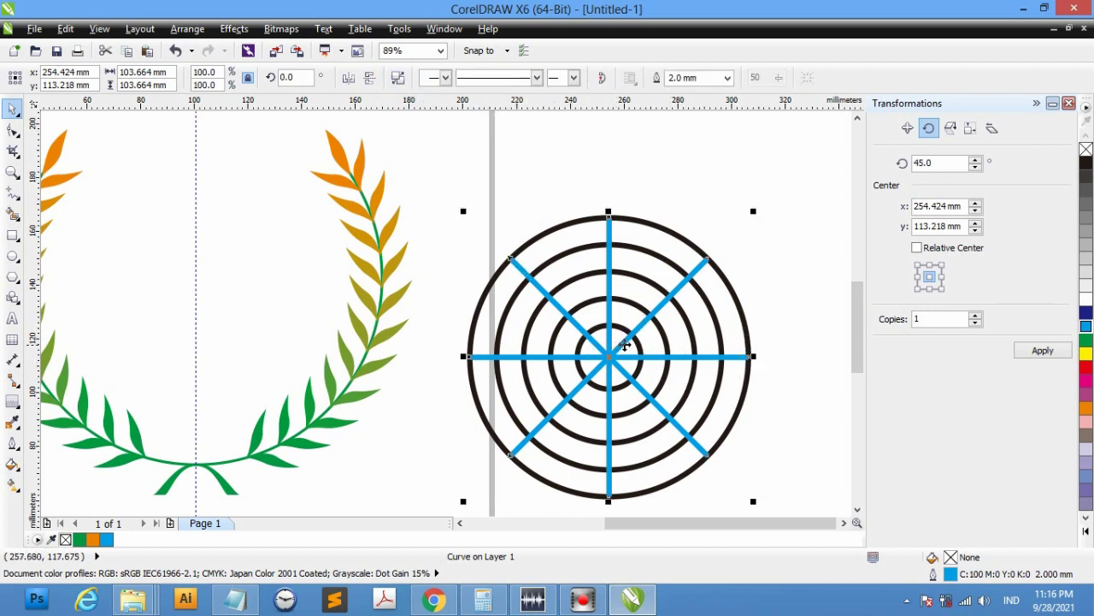
left_click(783, 268)
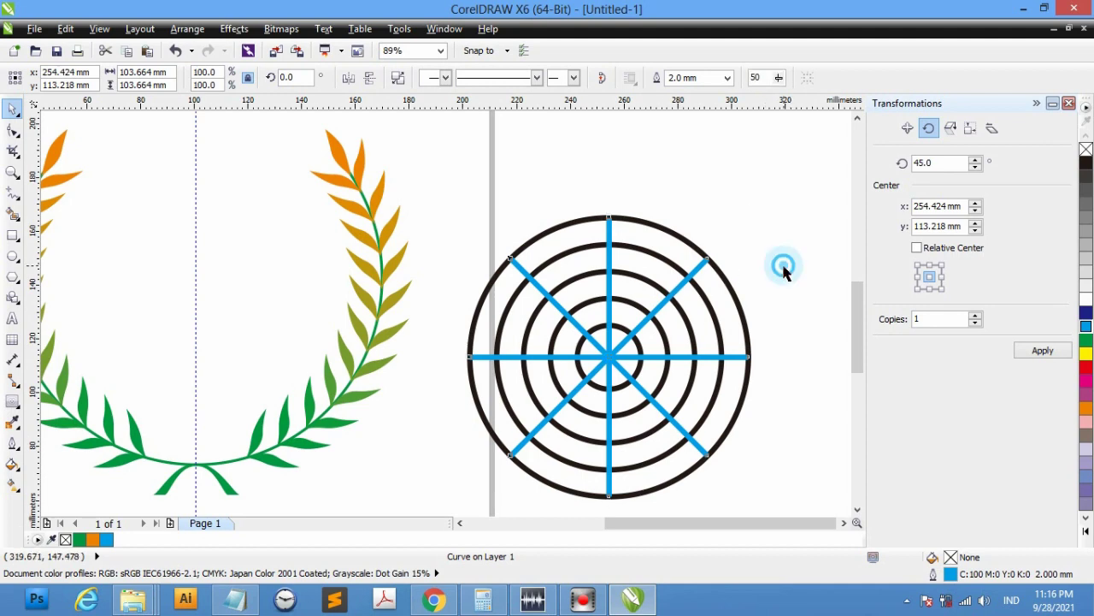
Set the innermost circle's outline colour to green (C100 M0 Y100 K0) and deselect it
left_click(643, 357)
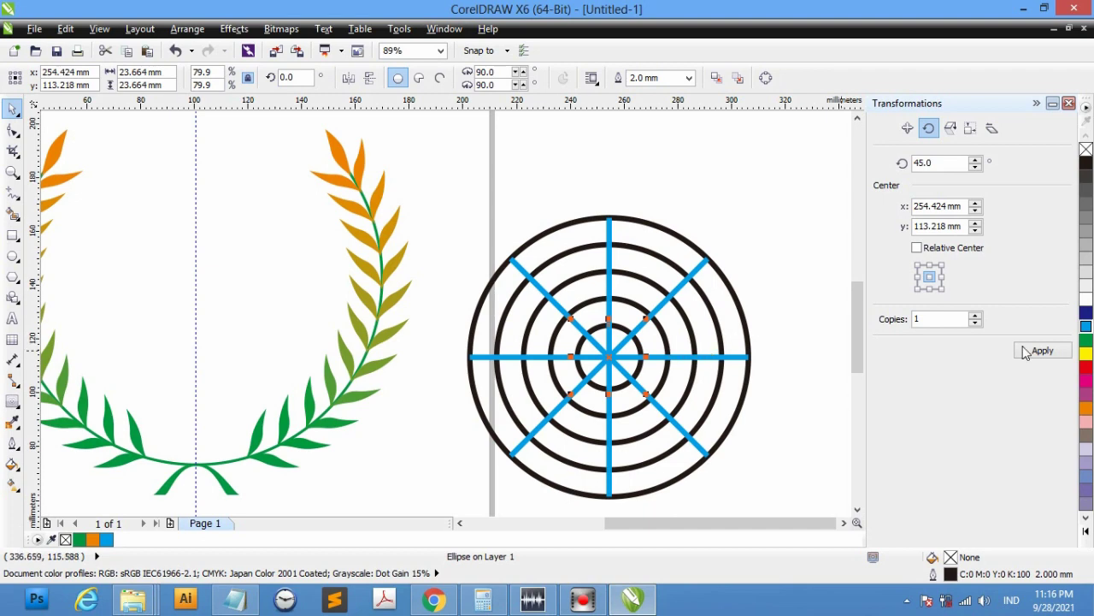
right_click(1086, 341)
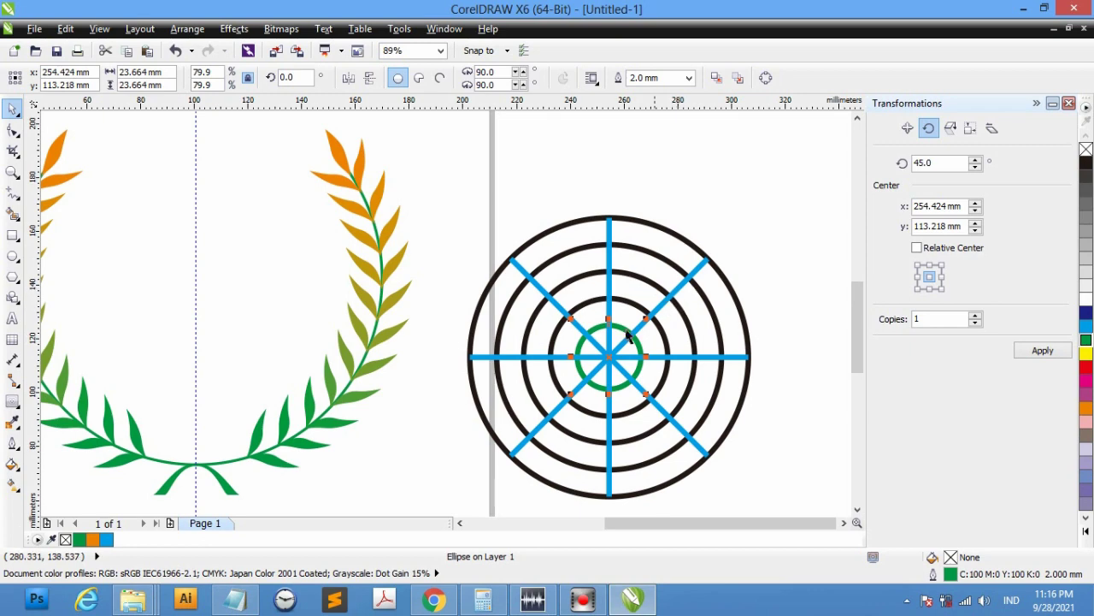
left_click(780, 318)
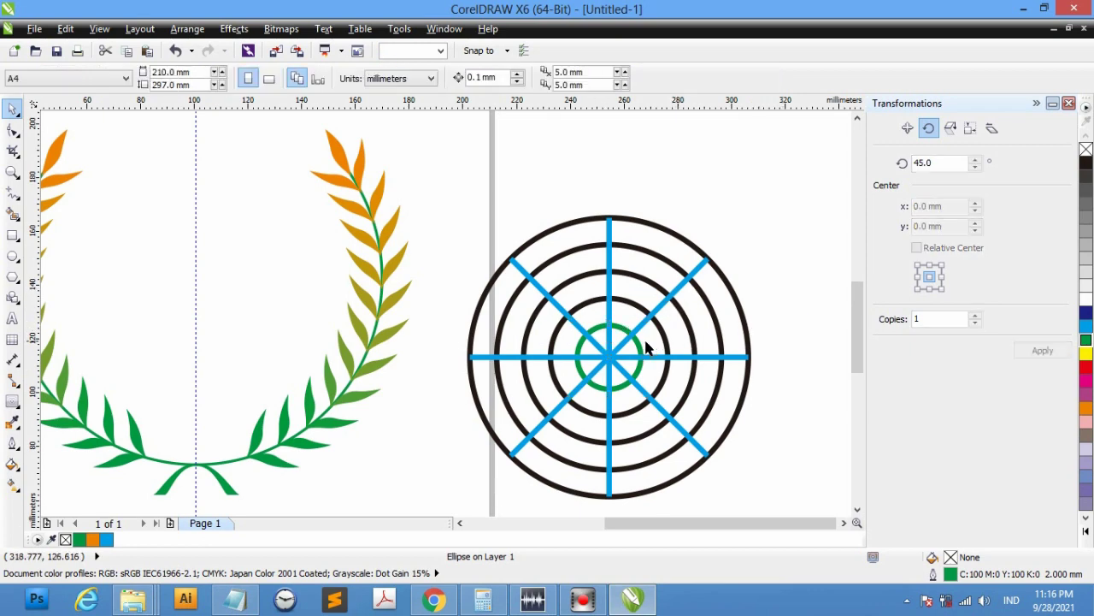
Trim the combined cyan lines with the green inner circle so nothing crosses its interior, and deselect the result
left_click(641, 348)
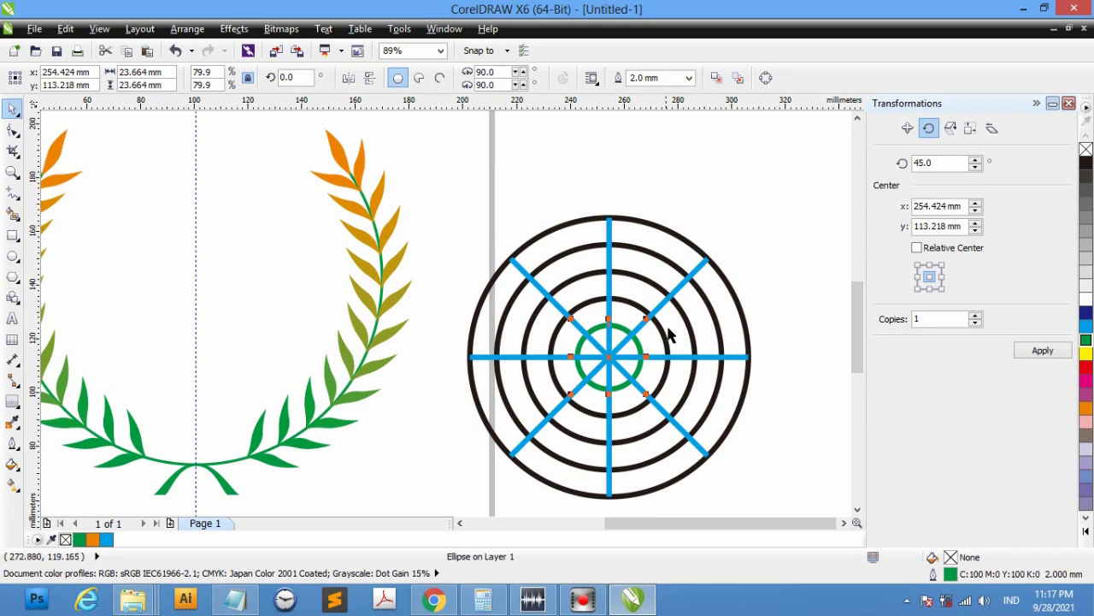
left_click(699, 266, "shift")
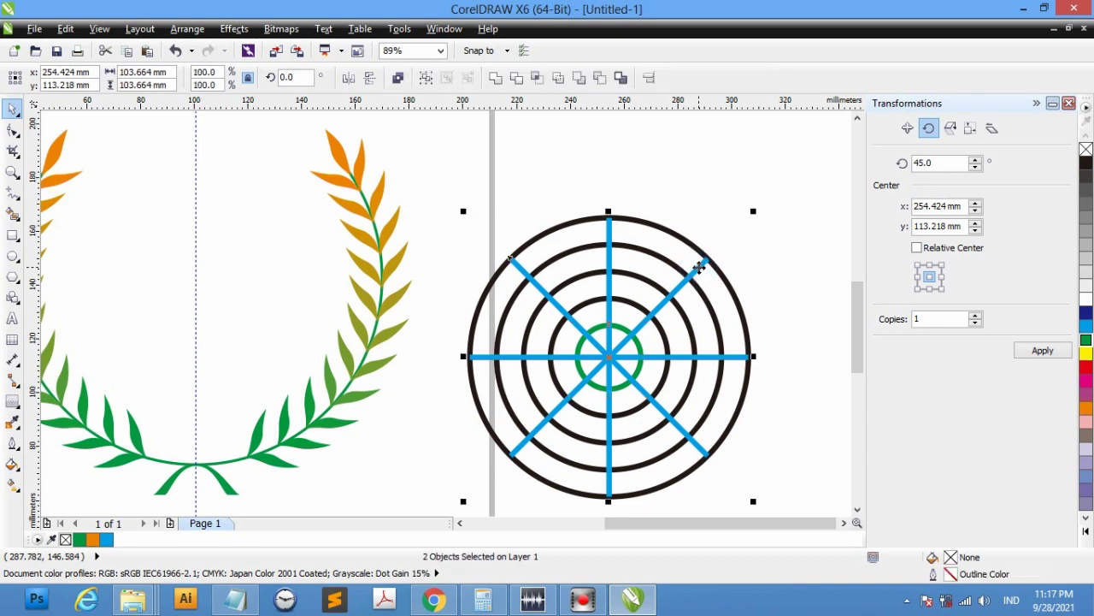
left_click(518, 81)
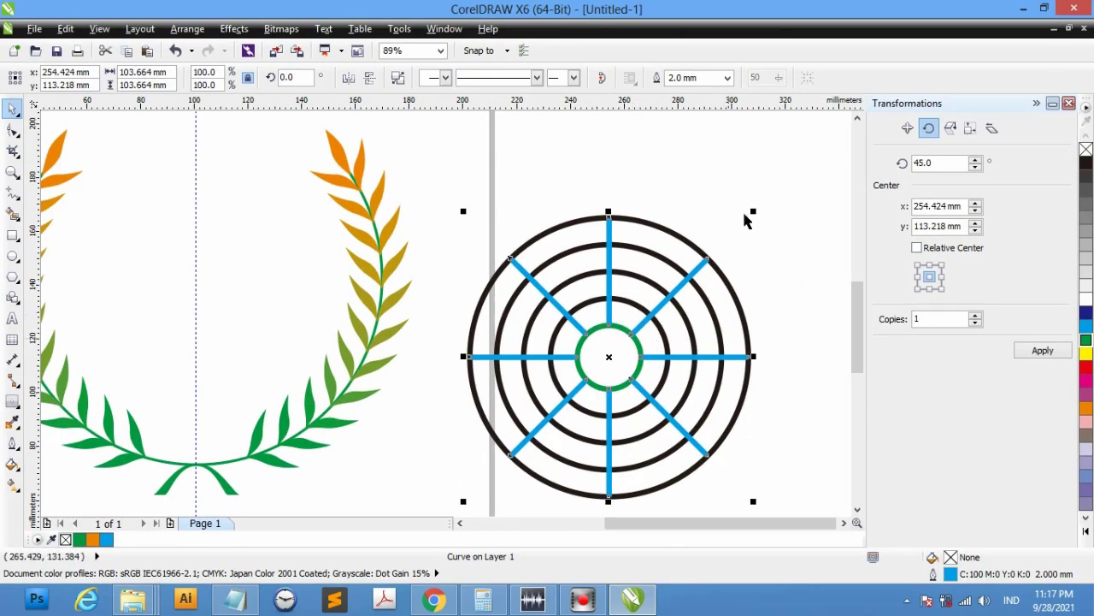
left_click(732, 171)
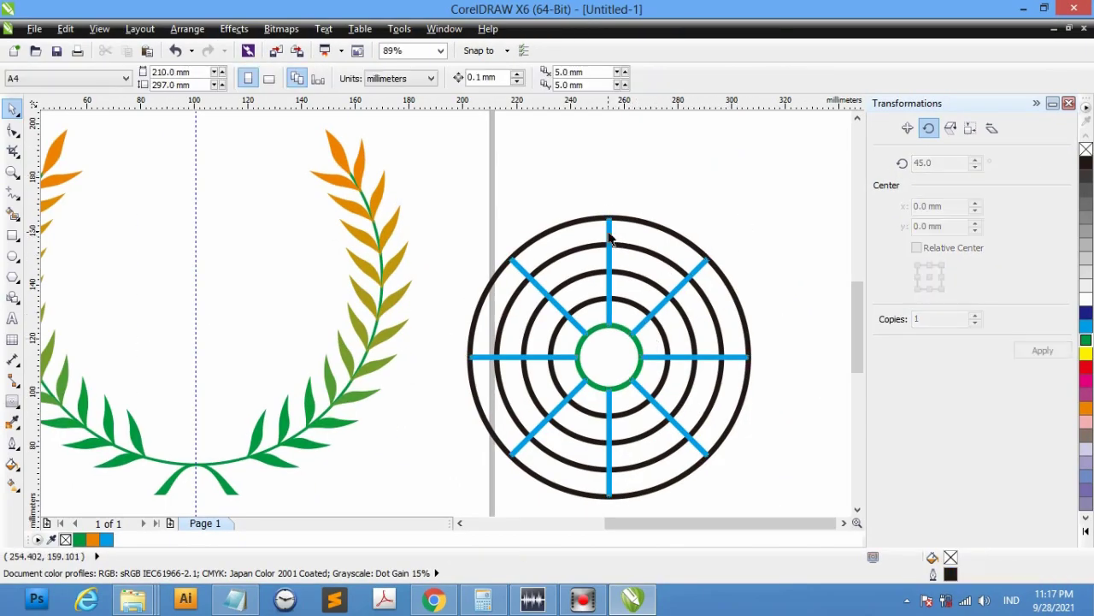
Try moving the trimmed cyan lines away from the circles and undo the move
left_click_drag(608, 231, 724, 173)
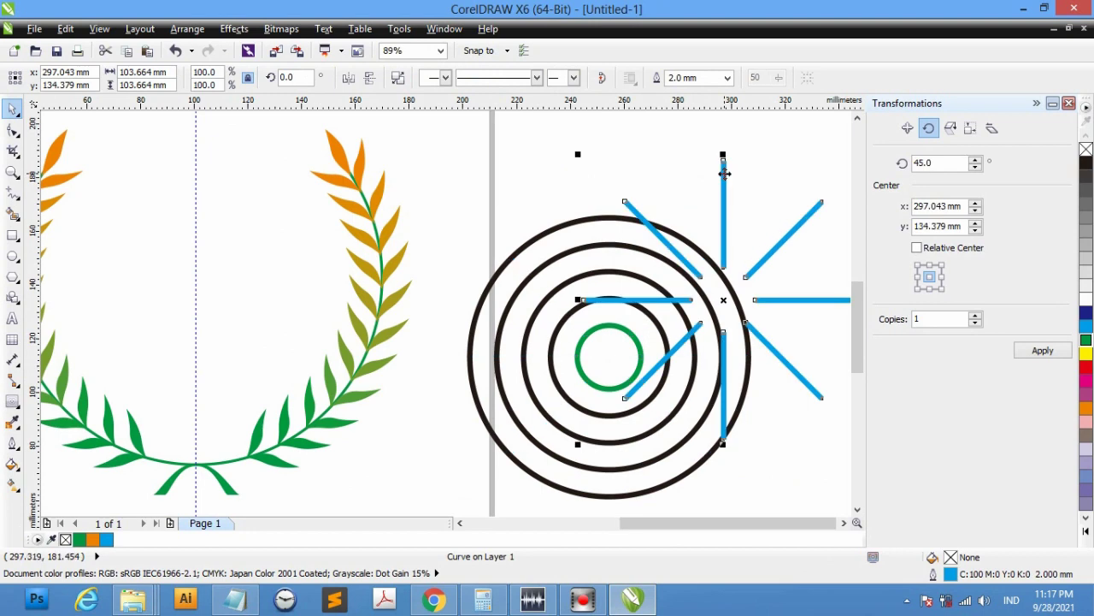
key("ctrl+s")
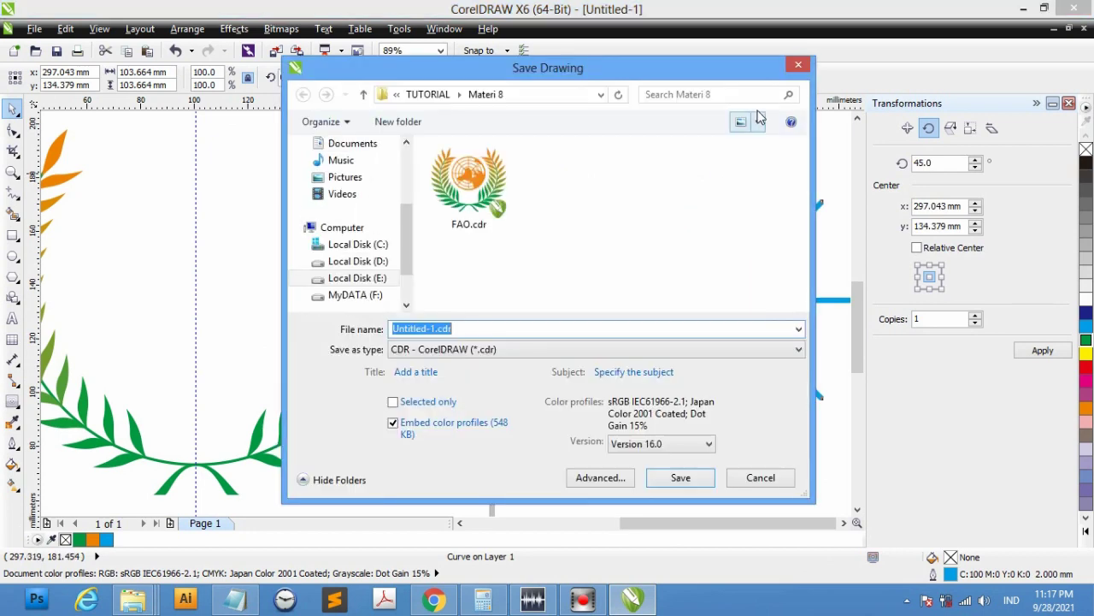
left_click(805, 72)
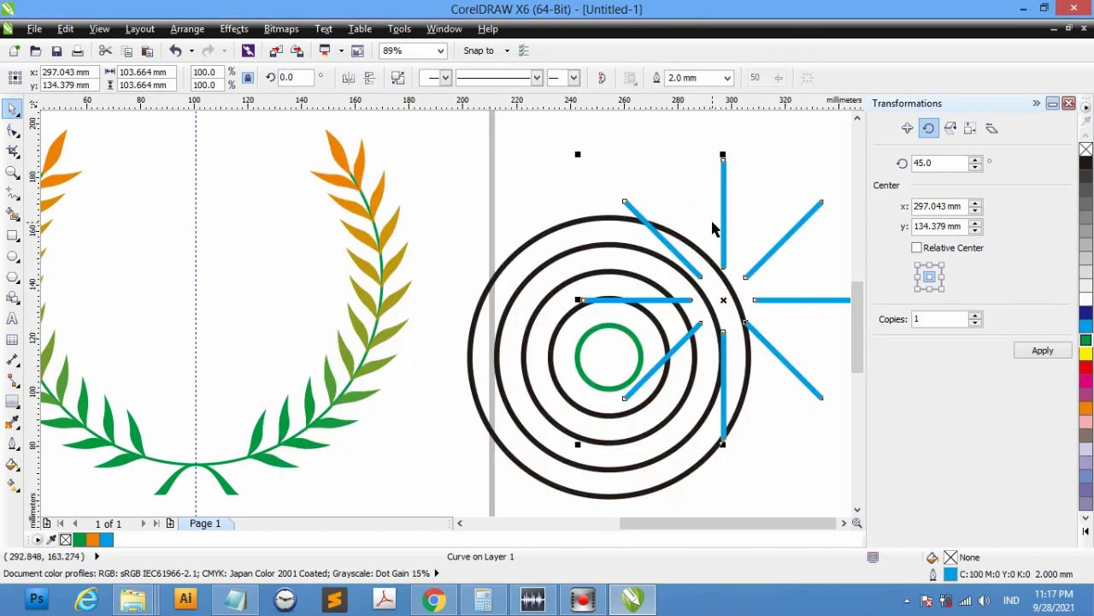
key("ctrl+z")
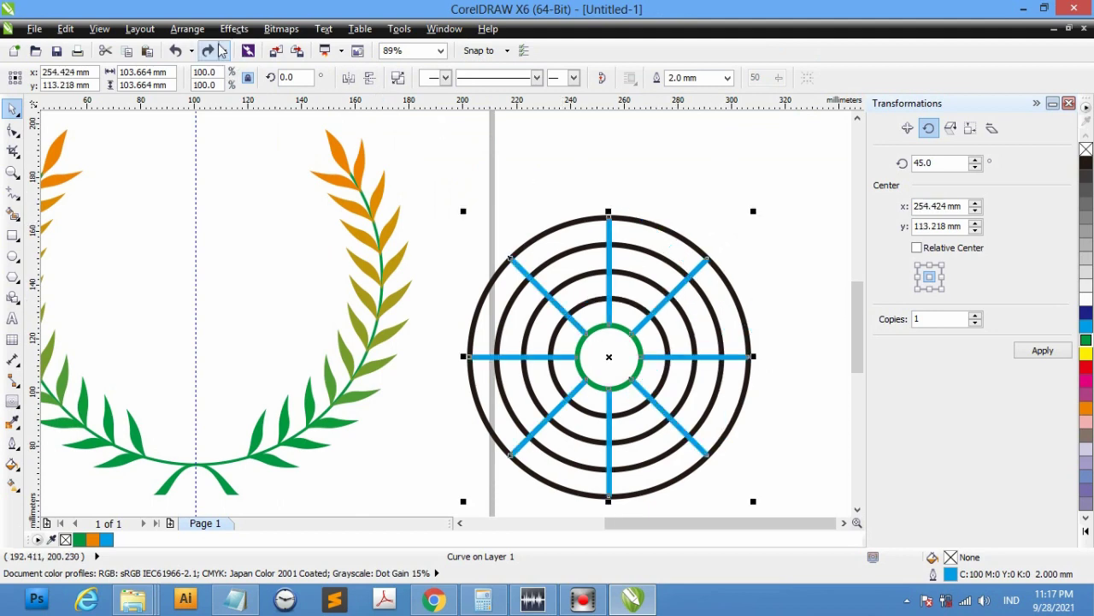
Break the trimmed cyan curve apart into separate spokes and deselect them
left_click(190, 30)
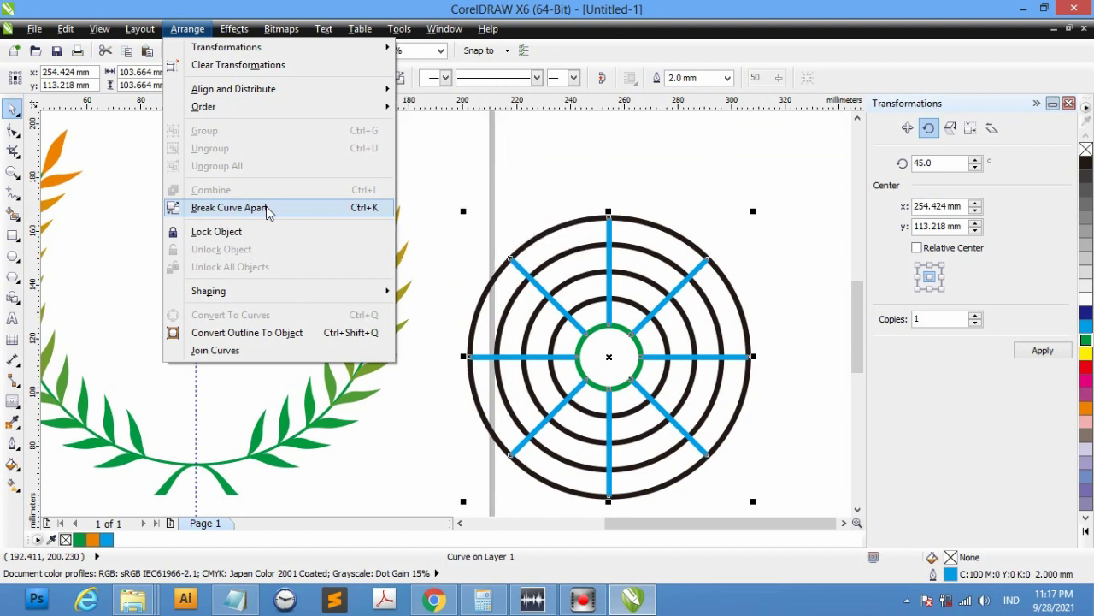
left_click(267, 211)
left_click(740, 172)
Try moving the upper vertical spoke away from the circles and undo the move
left_click_drag(609, 239, 675, 181)
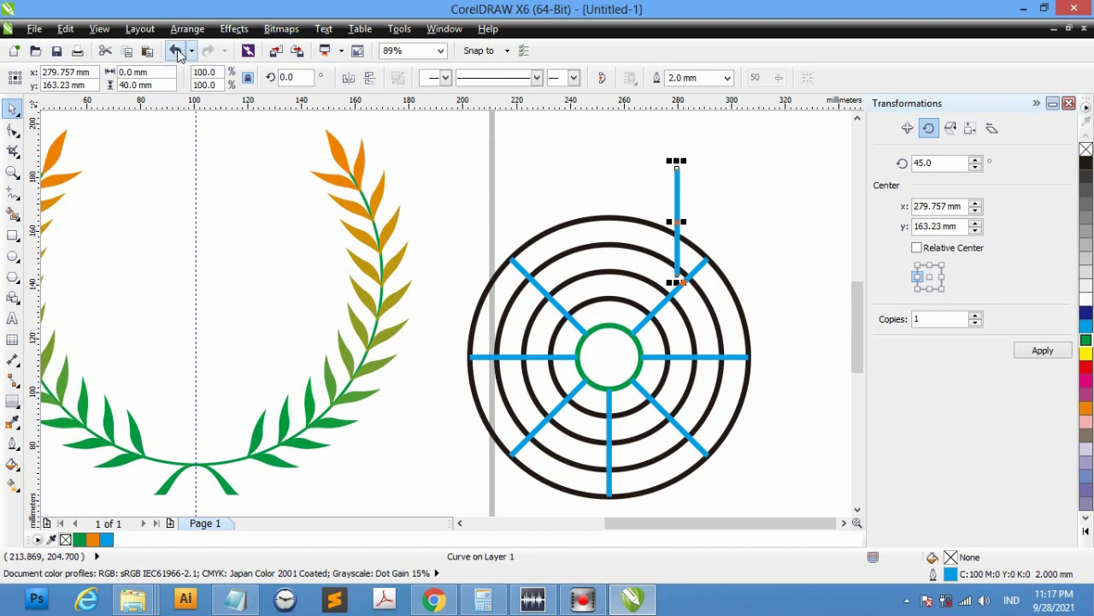
left_click(175, 52)
left_click(699, 154)
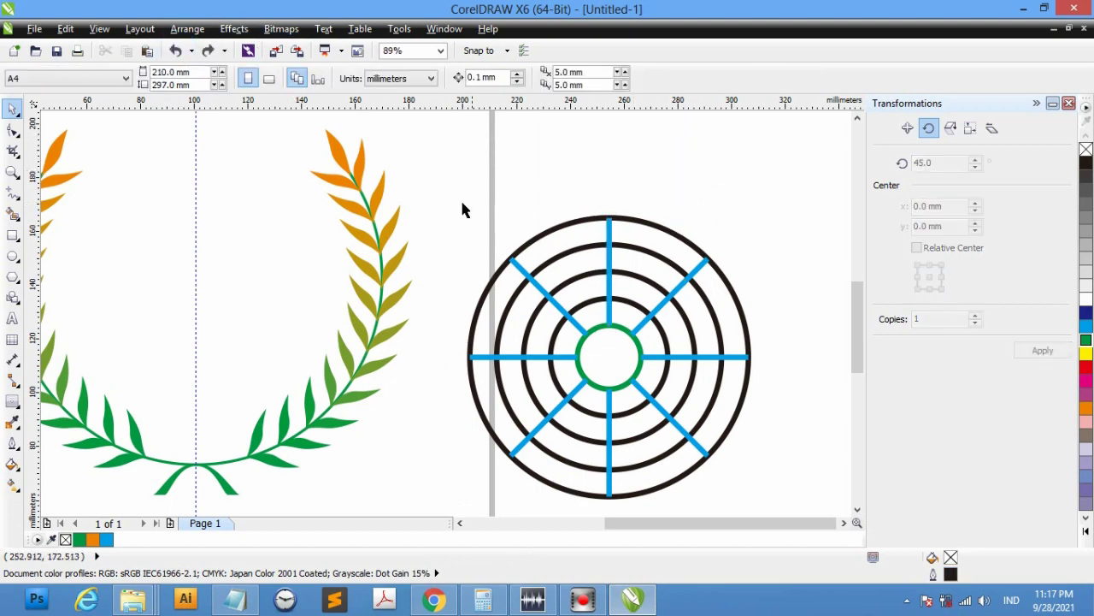
Select all circles and spokes of the grid and display the drawing in Wireframe view
left_click_drag(431, 186, 777, 444)
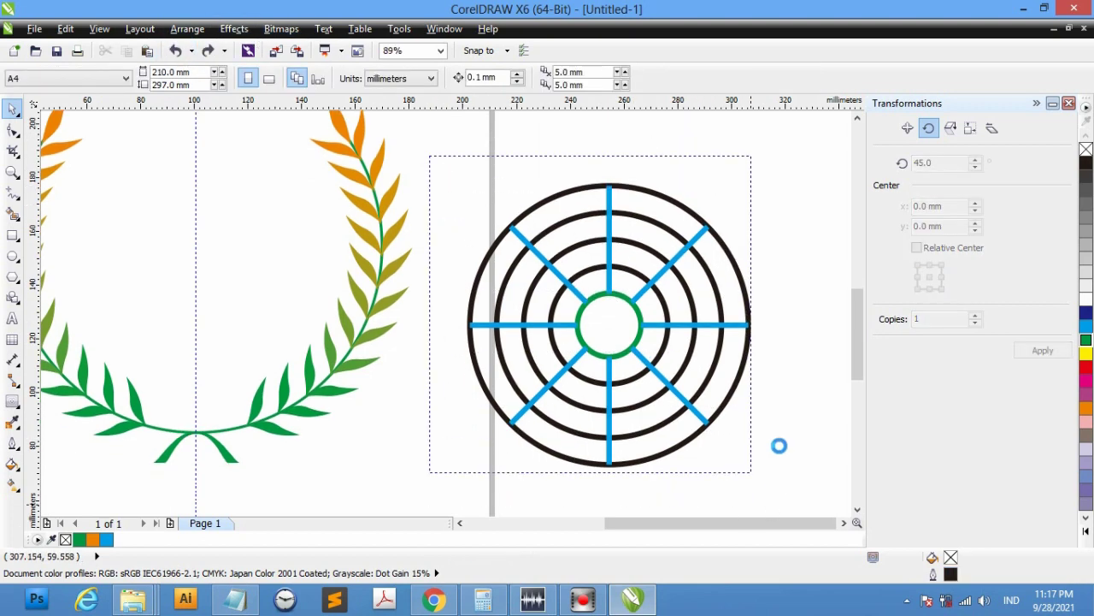
left_click(758, 196)
left_click_drag(451, 157, 780, 489)
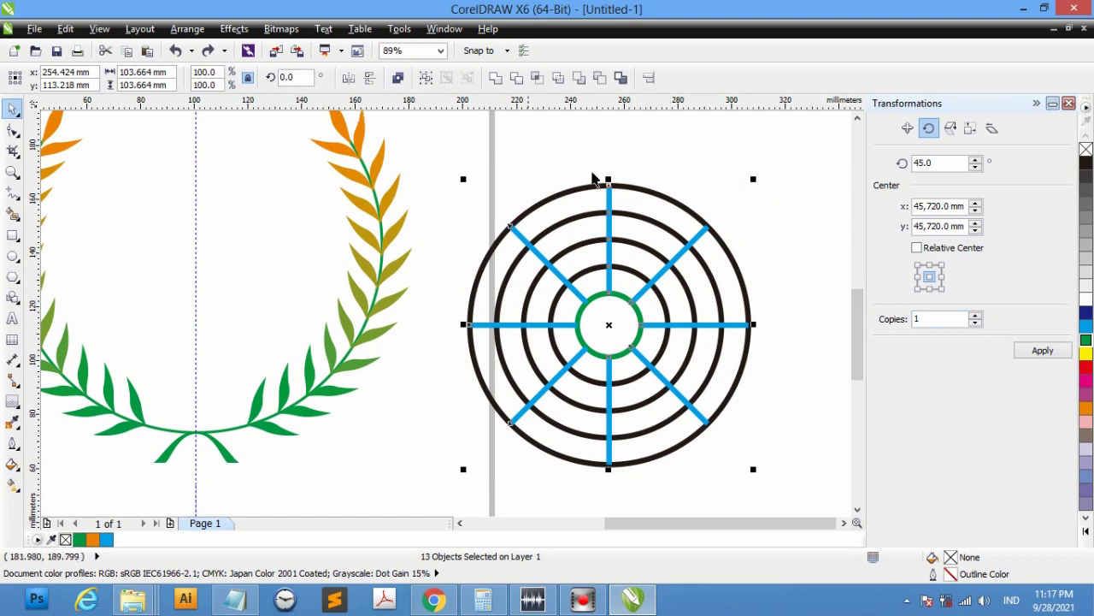
left_click(98, 30)
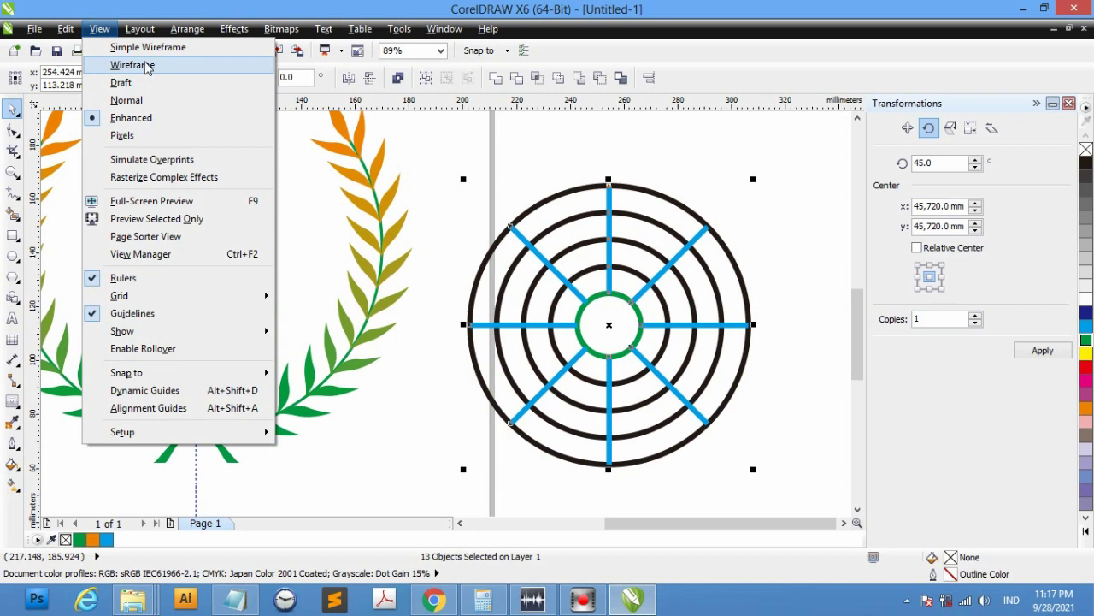
left_click(129, 67)
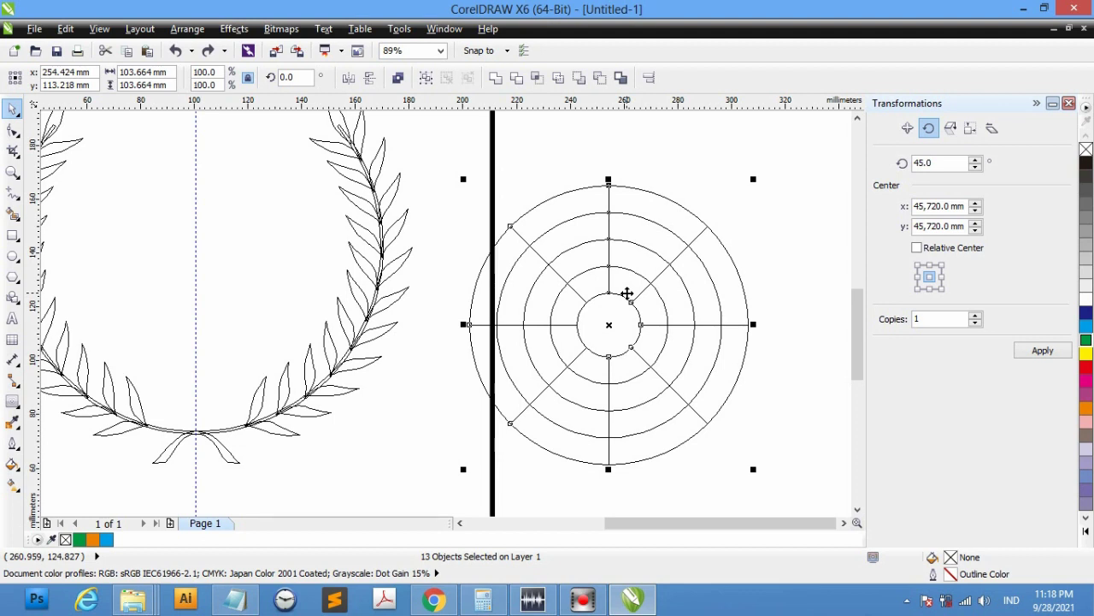
Convert the outlines of all the grid's circles and spokes to objects and return to Enhanced view
left_click_drag(427, 151, 767, 492)
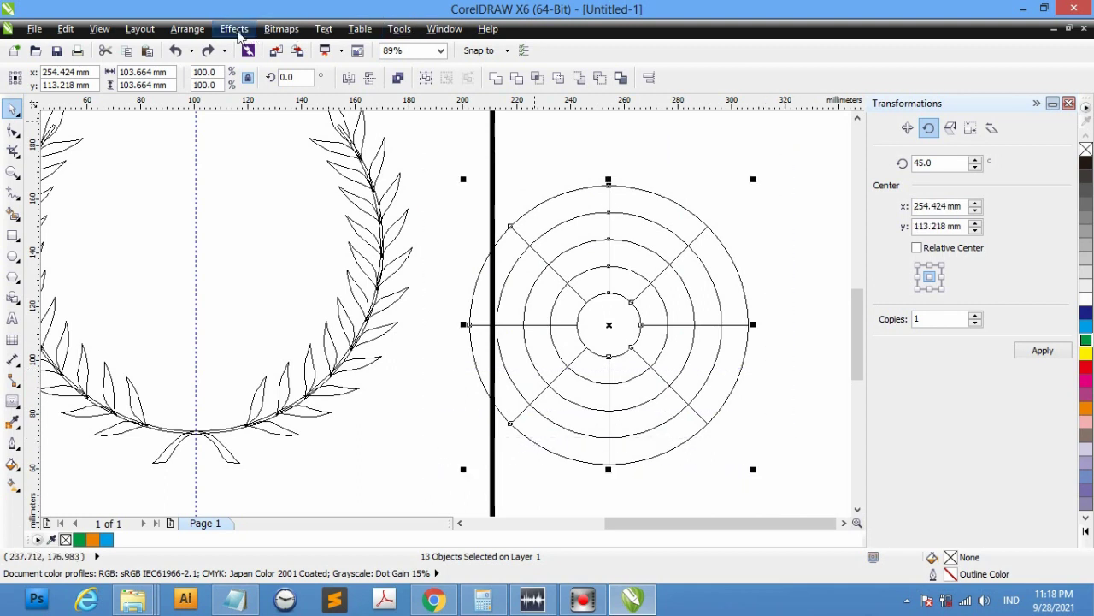
left_click(190, 28)
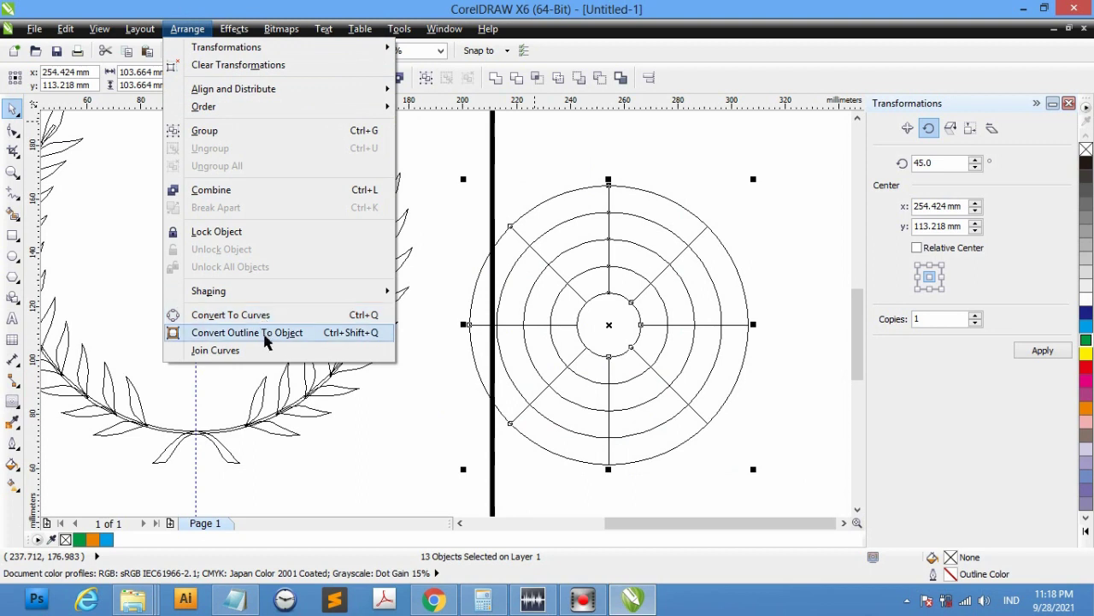
left_click(266, 334)
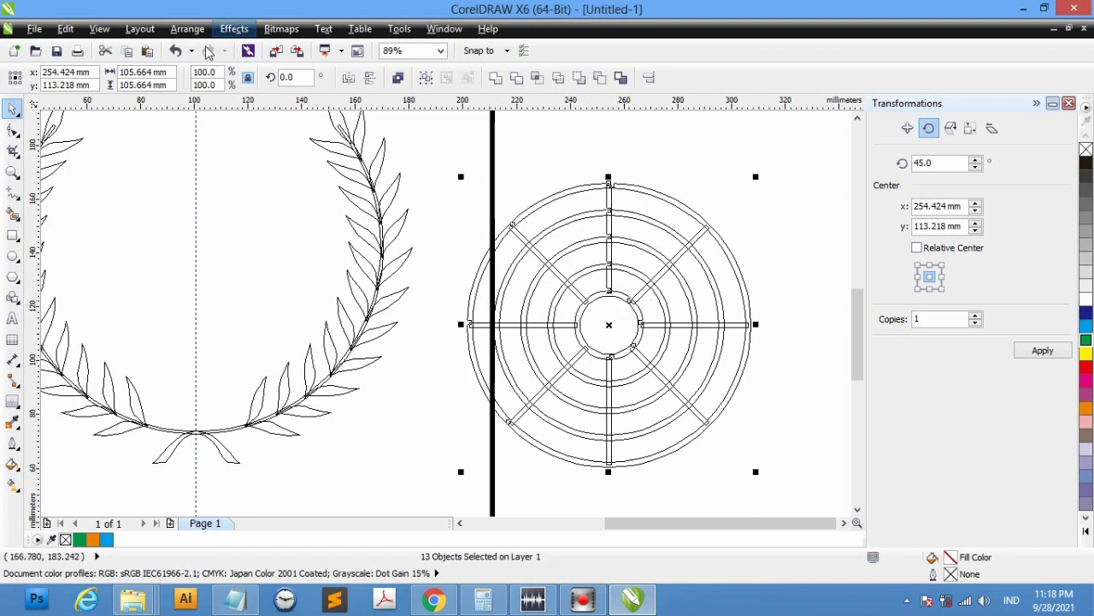
left_click(103, 29)
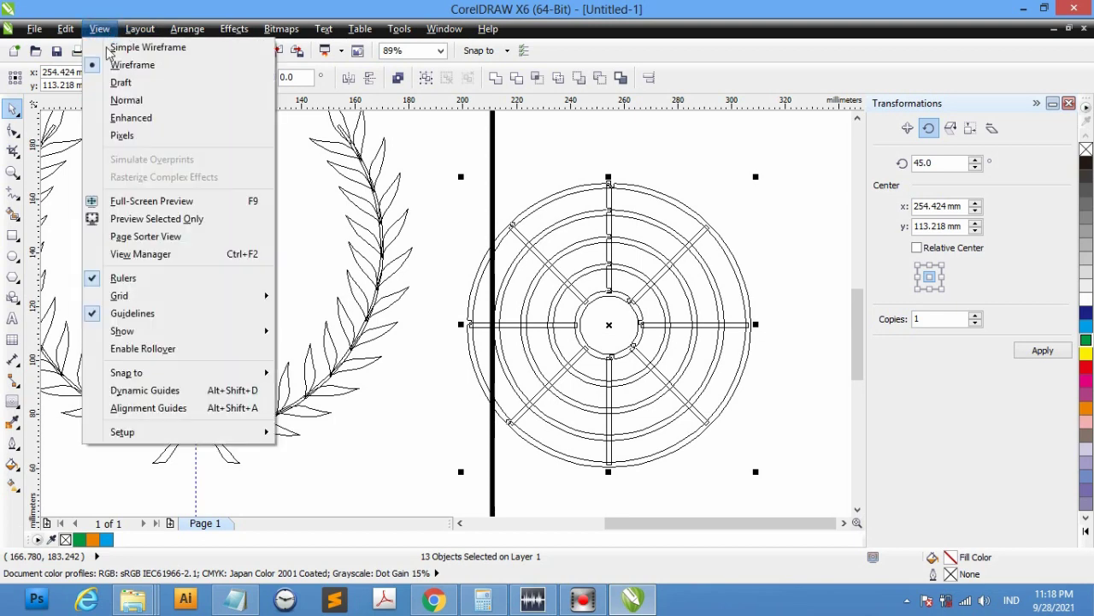
left_click(146, 119)
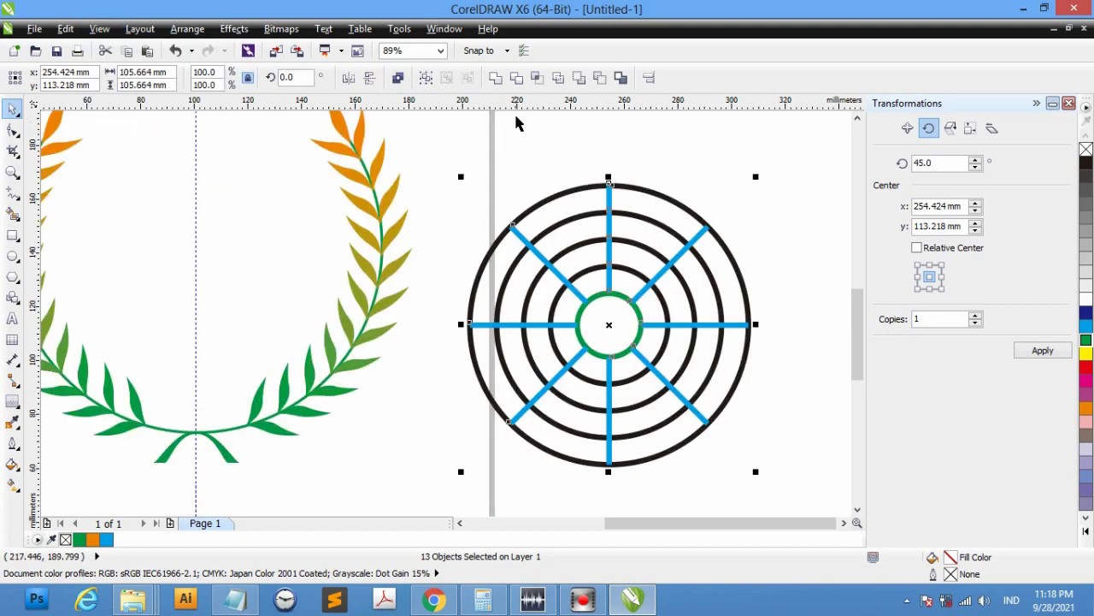
Try removing the fill from all the grid's shapes and undo it
left_click_drag(425, 135, 793, 484)
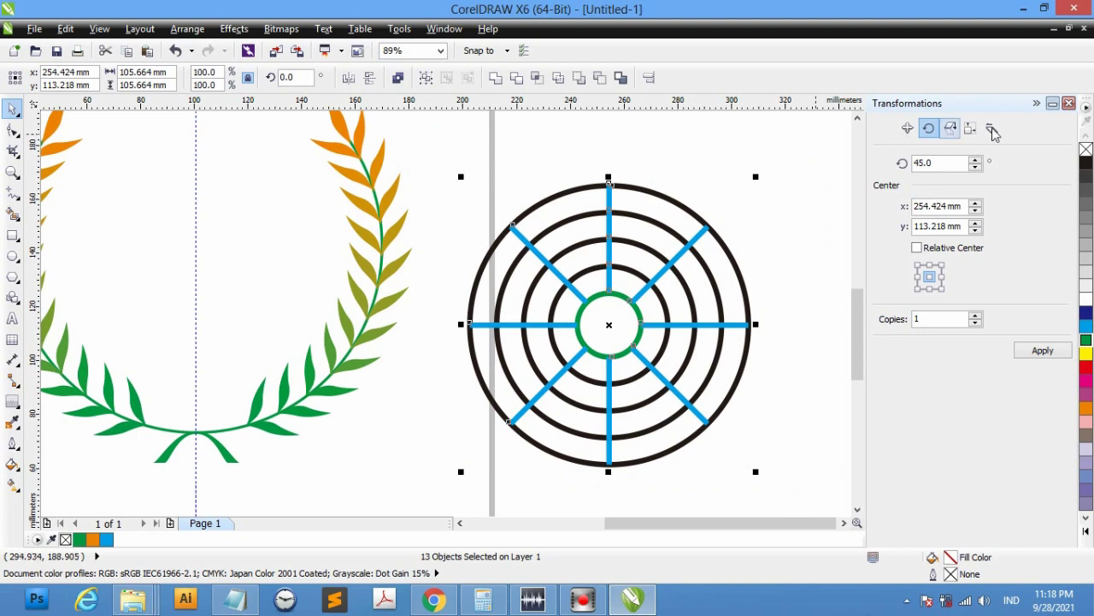
left_click(1086, 151)
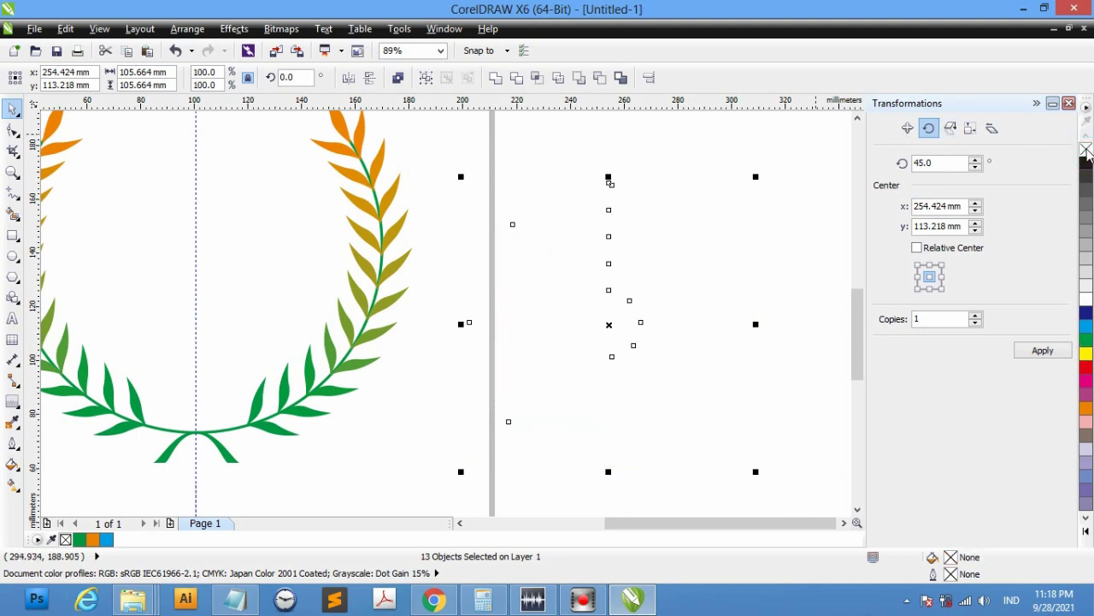
key("ctrl+z")
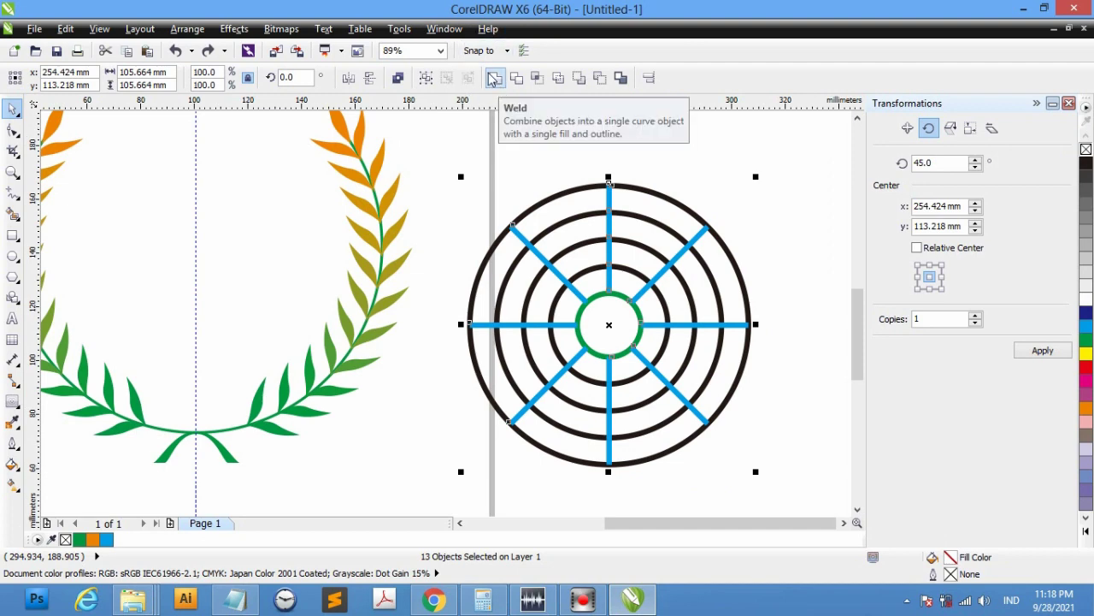
Weld the grid's circles and spokes into a single curve, fill it orange (C0 M60 Y100 K0) and deselect it
left_click(495, 78)
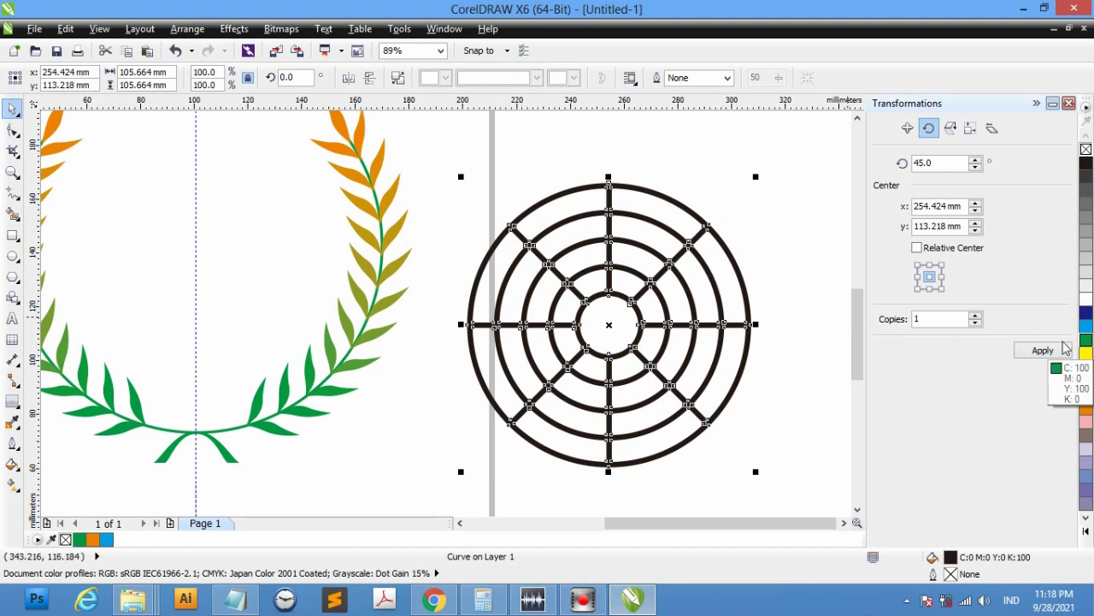
right_click(1085, 409)
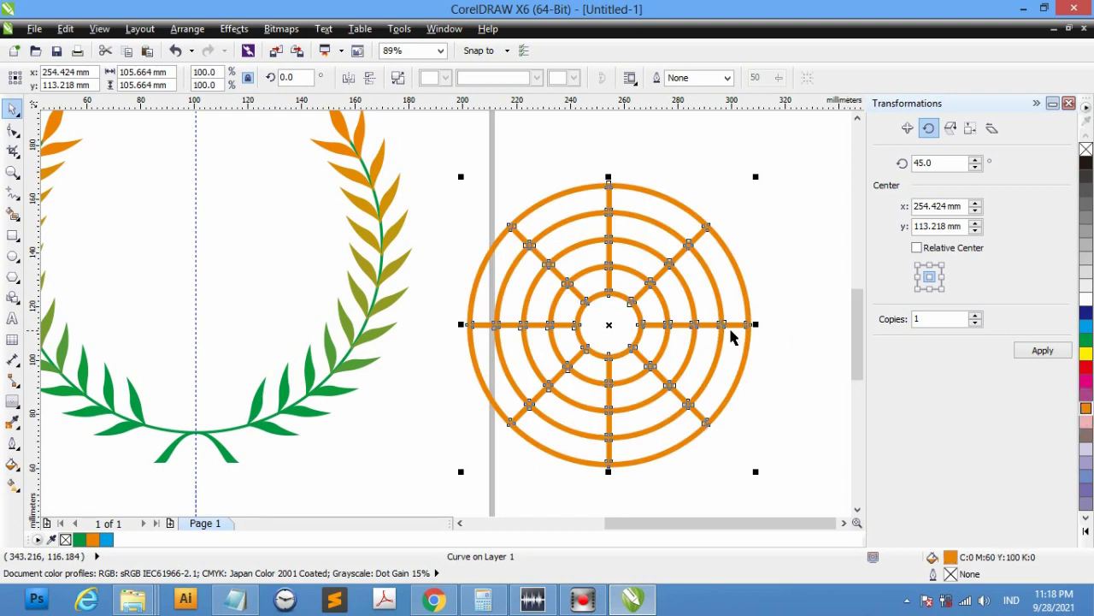
left_click(818, 335)
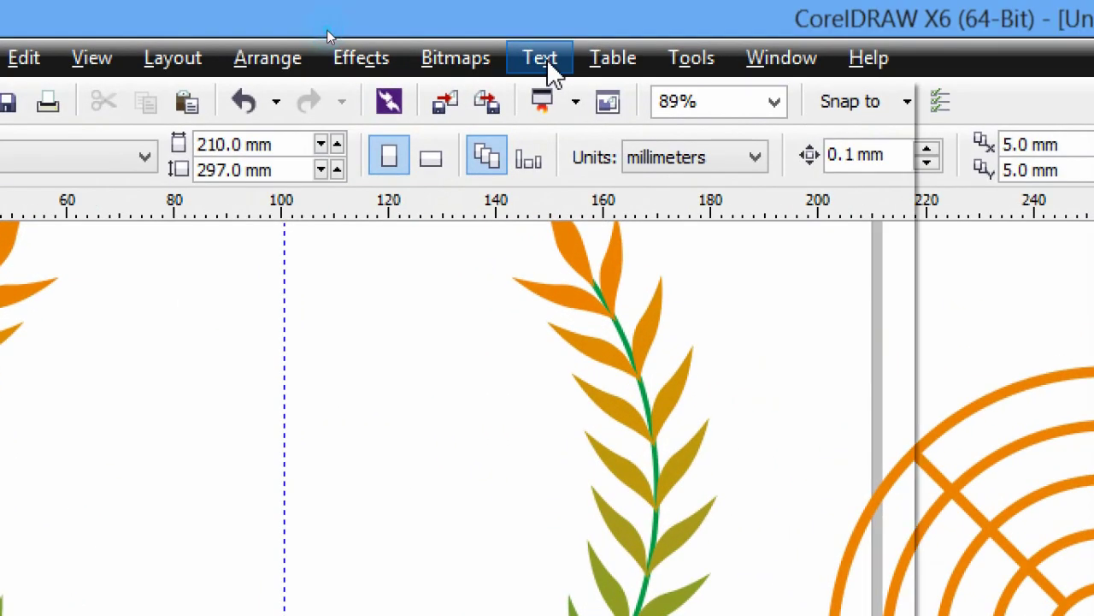
Display the symbol characters available for insertion
left_click(328, 34)
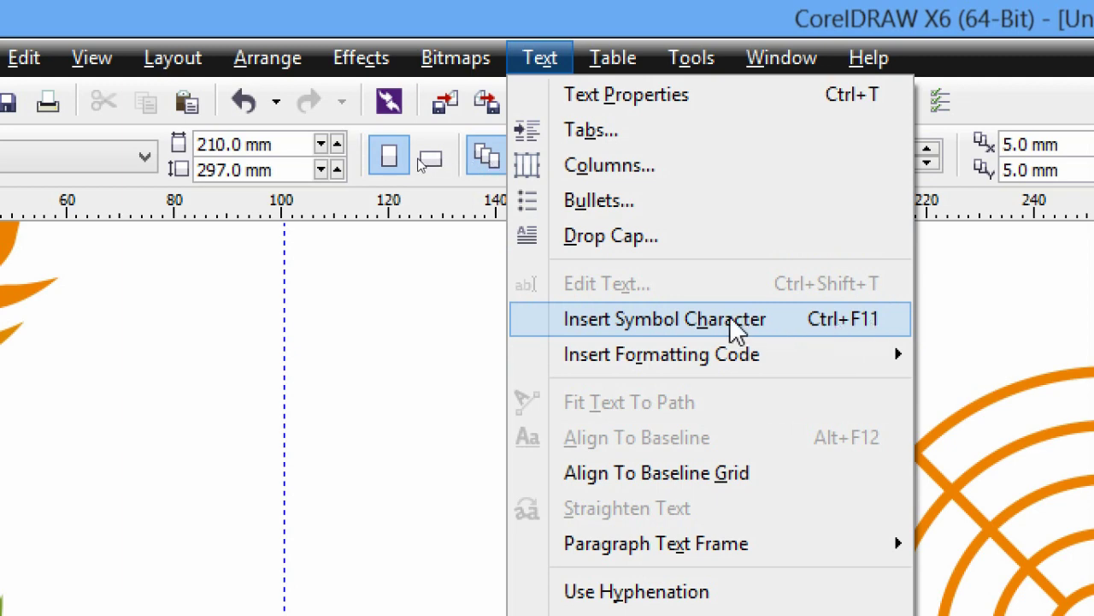
key("Escape")
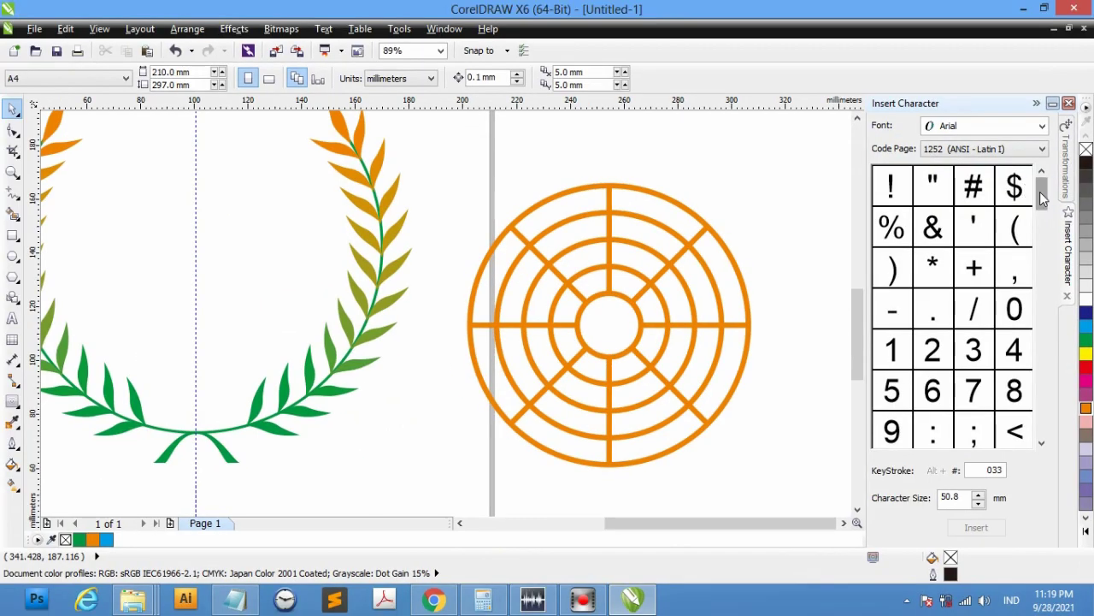
mouse_move(1041, 198)
left_mouse_down()
mouse_move(1047, 440)
mouse_move(1040, 192)
left_mouse_up()
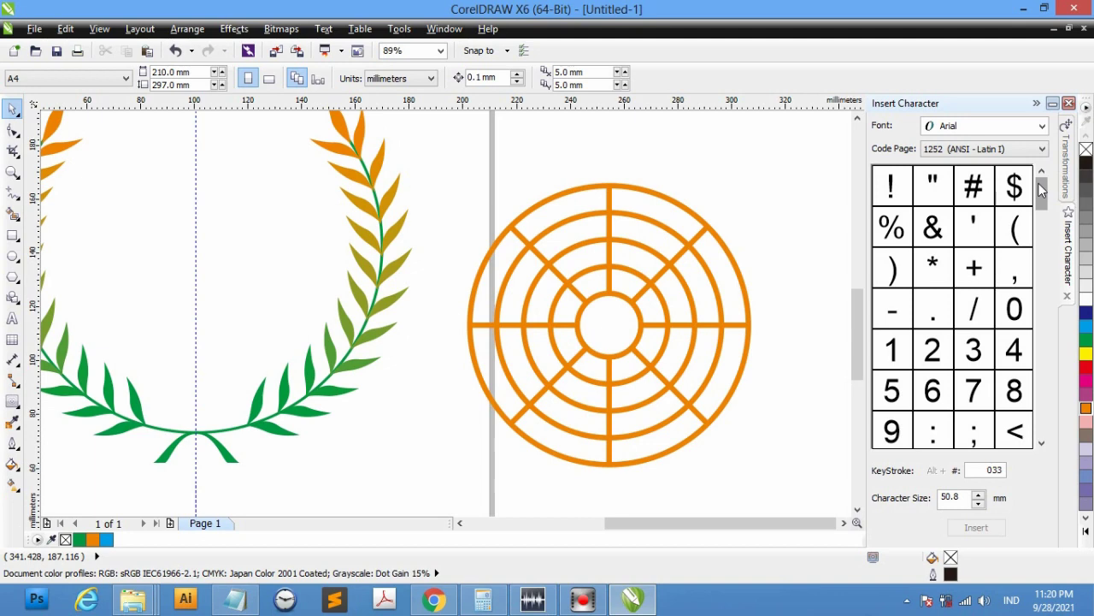
Set the symbol character font to Wingdings and browse through its symbols
left_click(991, 124)
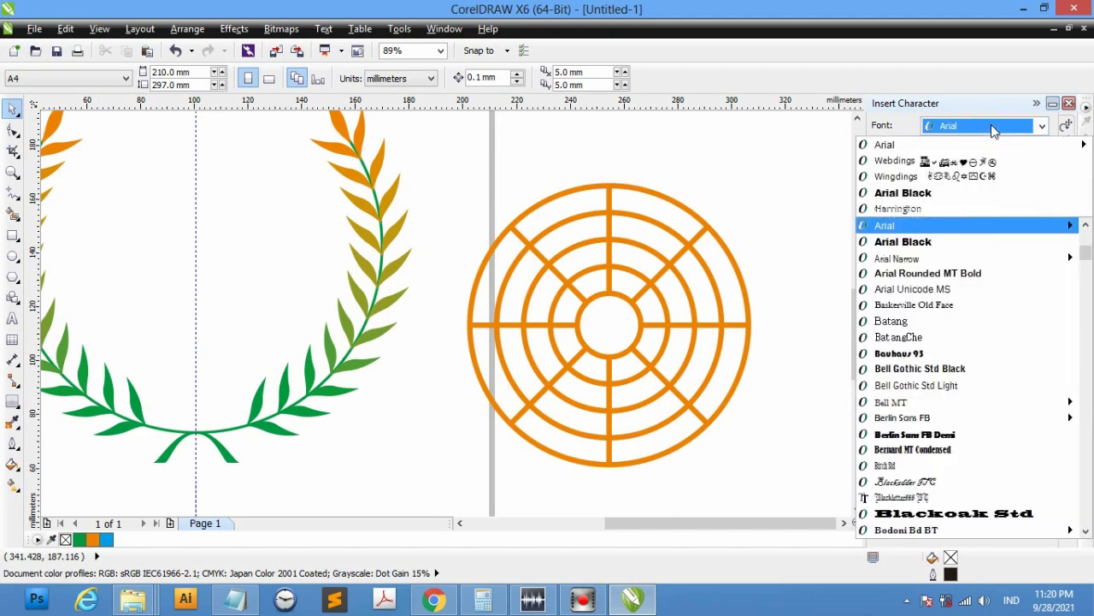
left_click(991, 124)
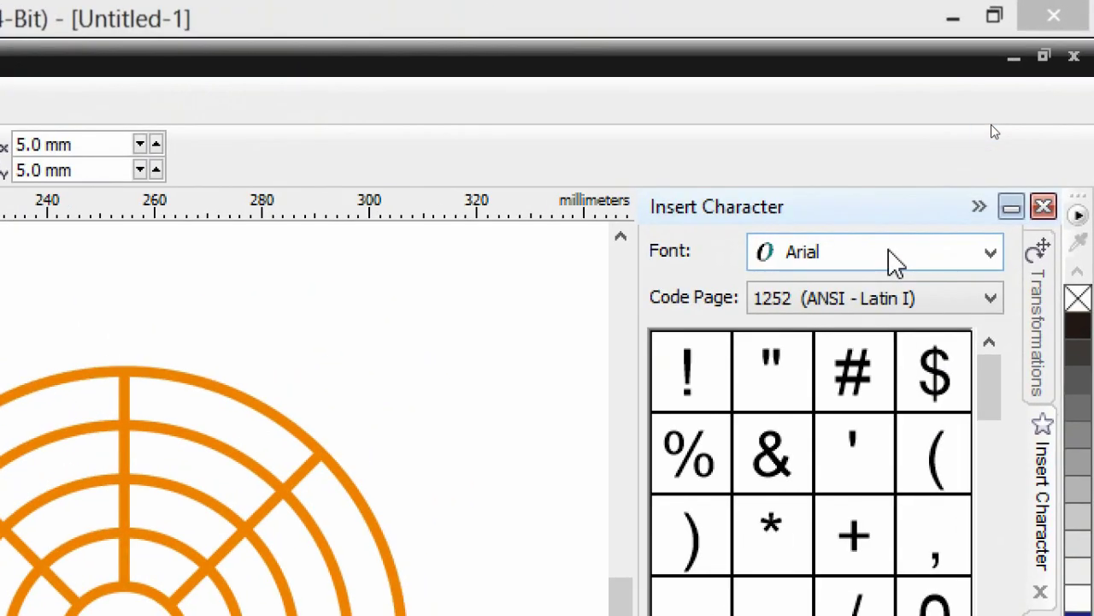
left_click(959, 167)
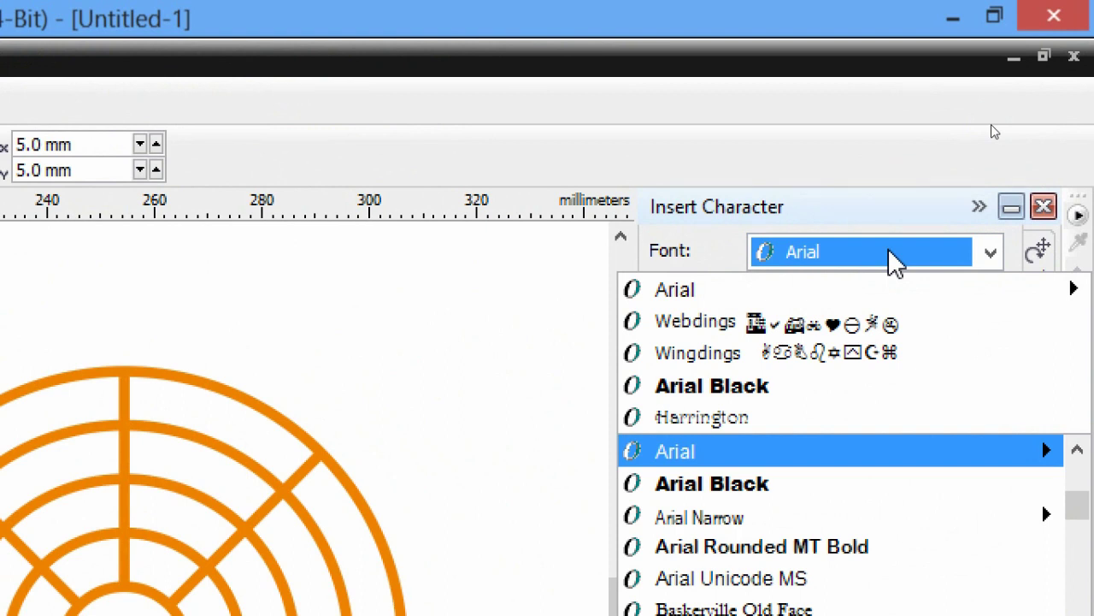
type("Win")
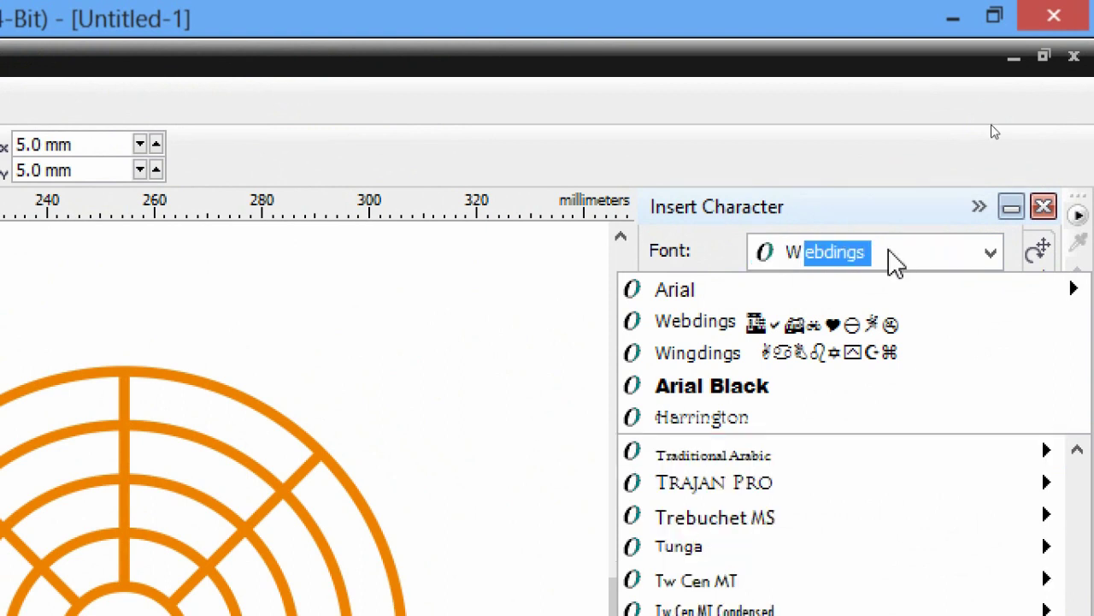
type("g")
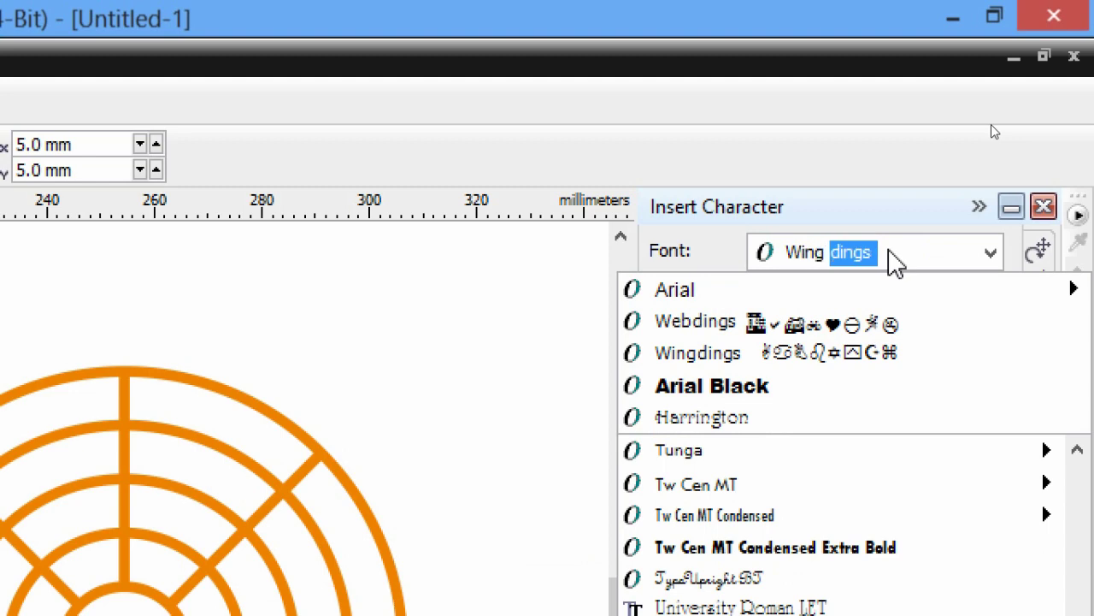
key("Return")
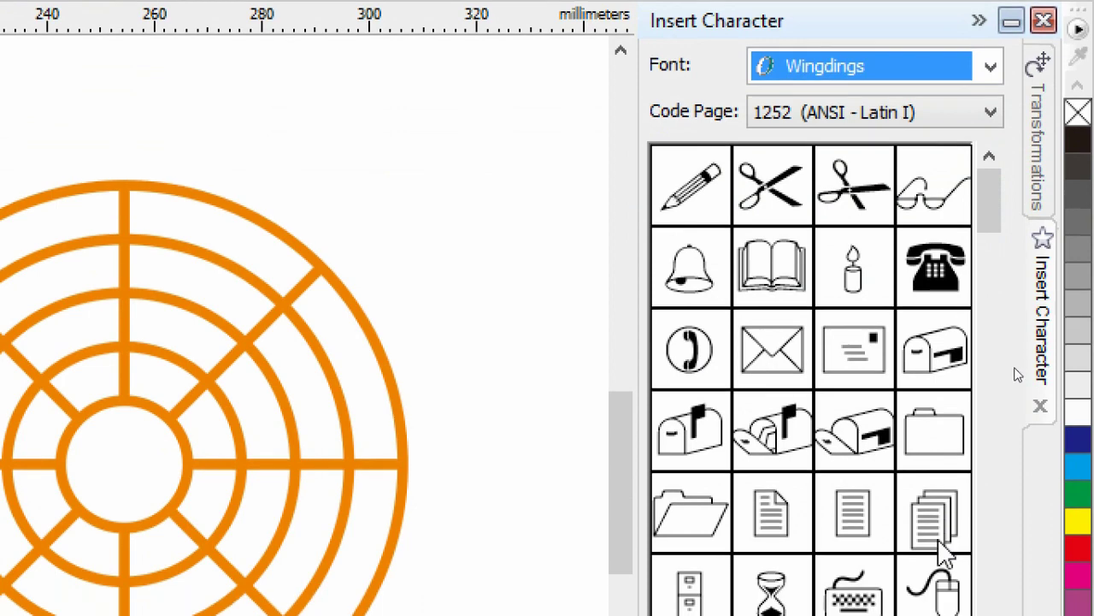
left_click_drag(985, 176, 1000, 615)
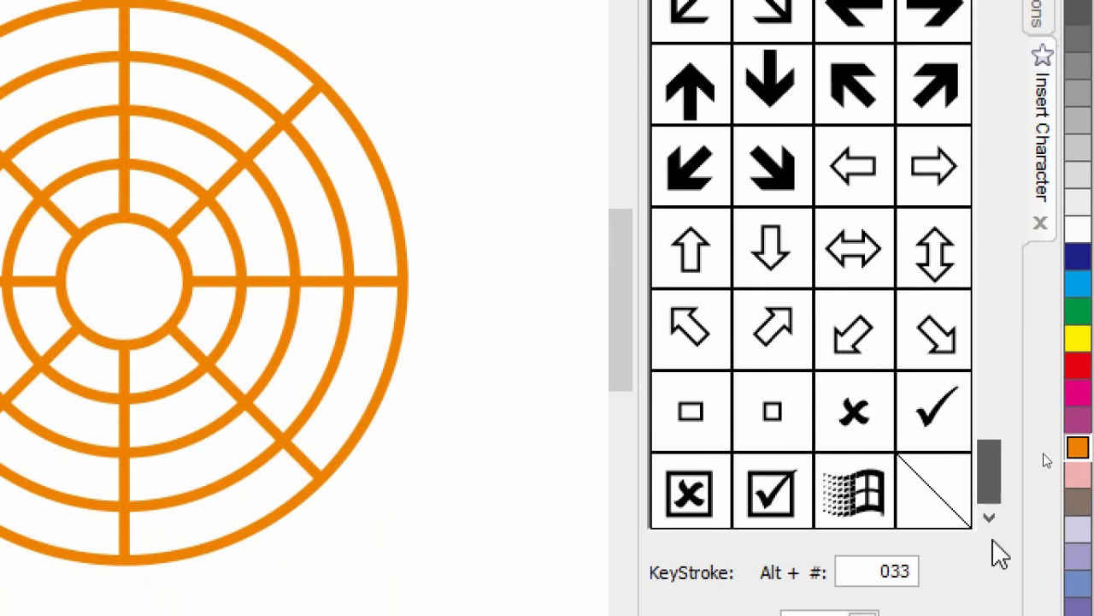
left_click_drag(1001, 554, 1007, 26)
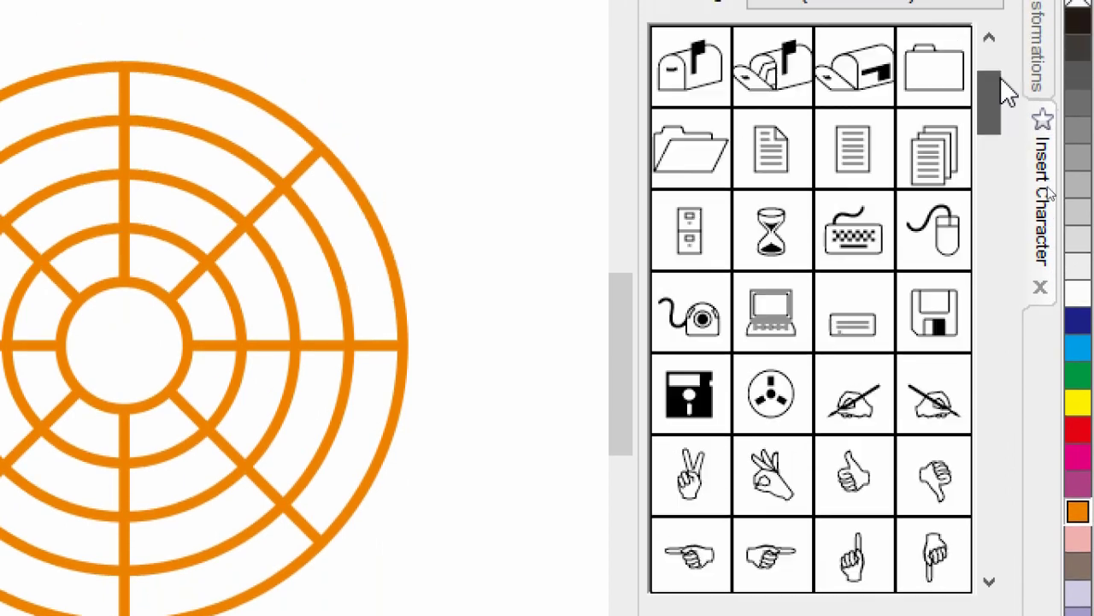
left_click_drag(1001, 82, 1001, 60)
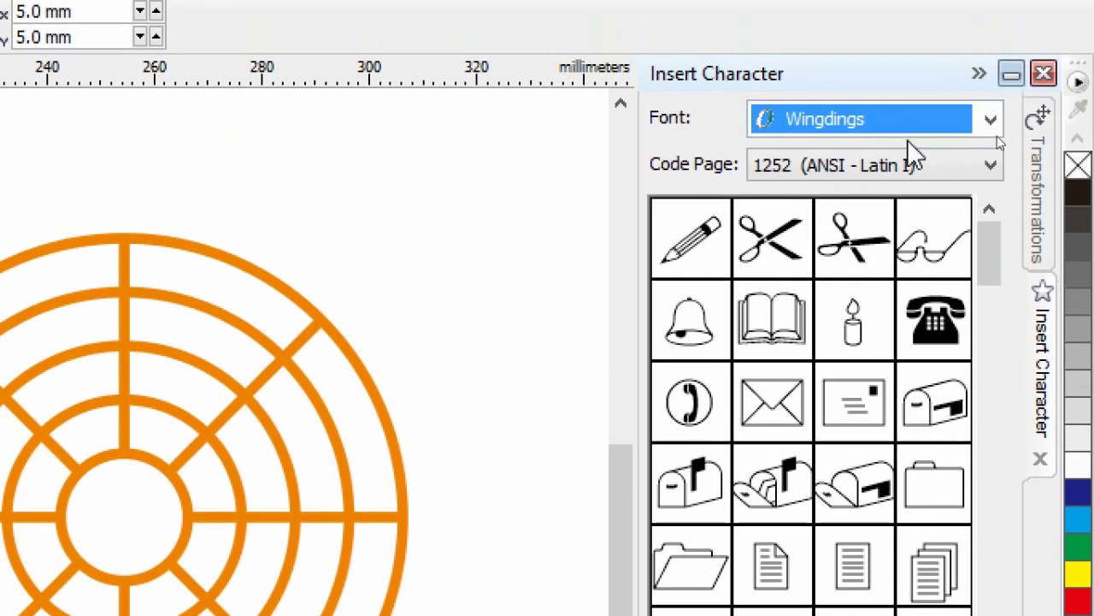
Change the symbol character font to Webdings and browse to the globe and world map symbols at the end of the set
left_click(991, 124)
left_click(990, 122)
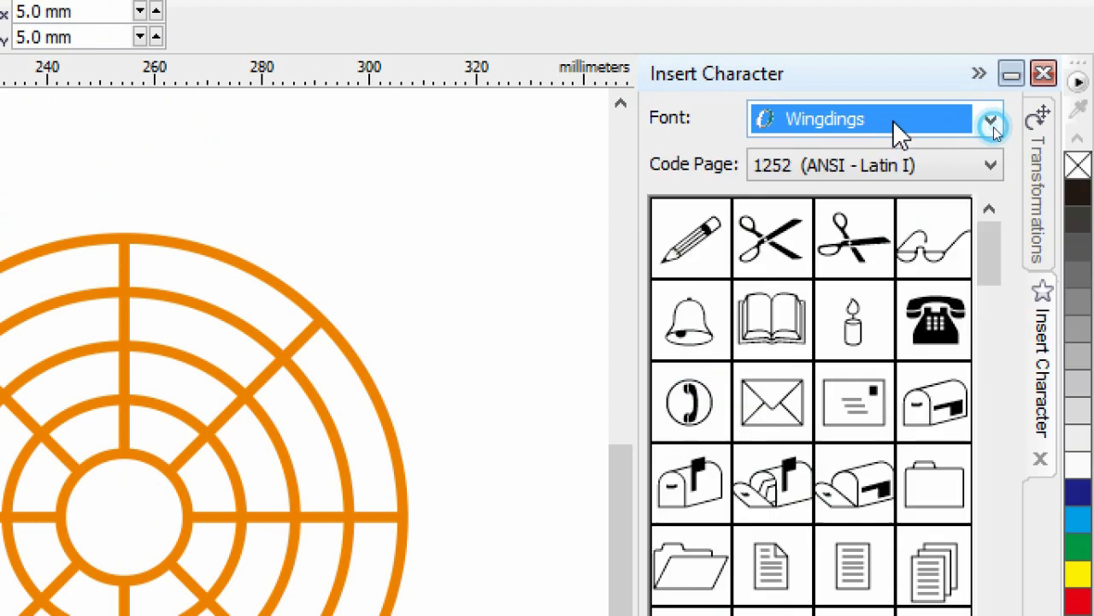
type("Webd")
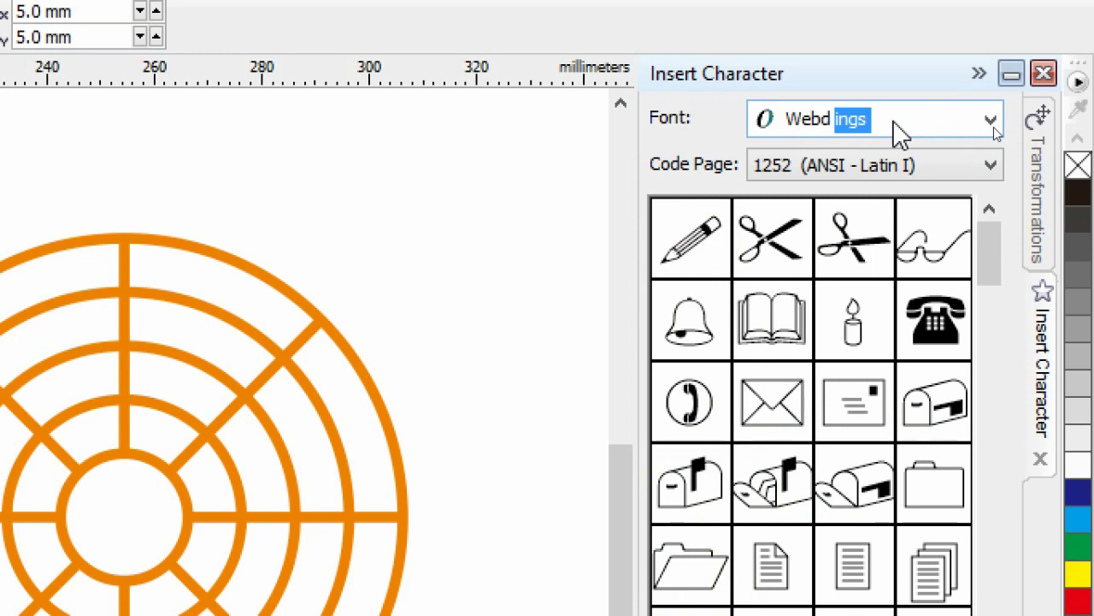
key("Return")
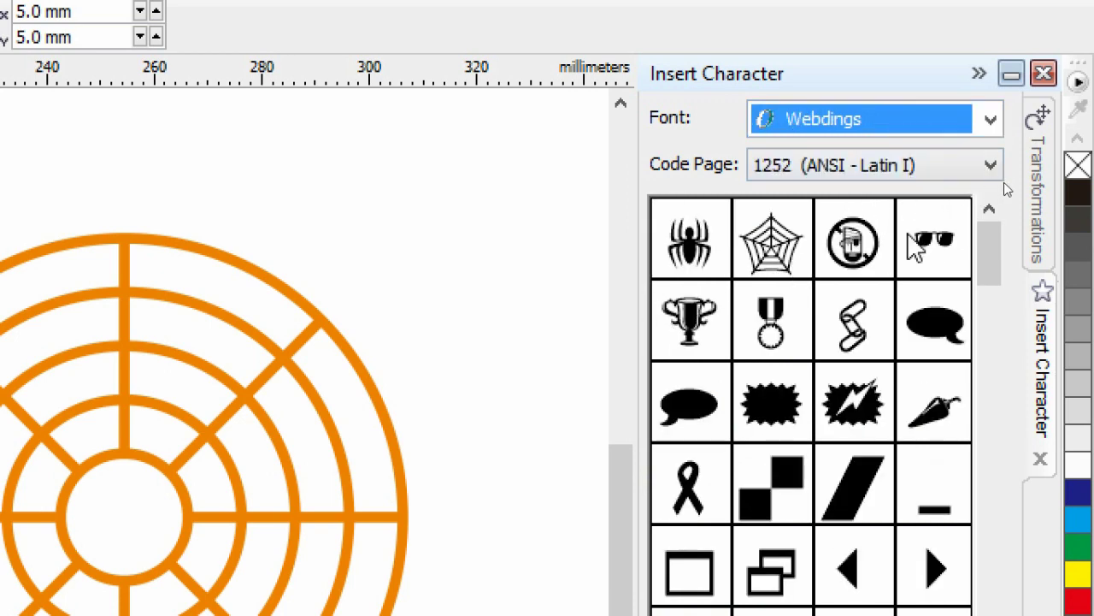
left_click_drag(995, 237, 1009, 615)
left_click_drag(1009, 564, 1013, 539)
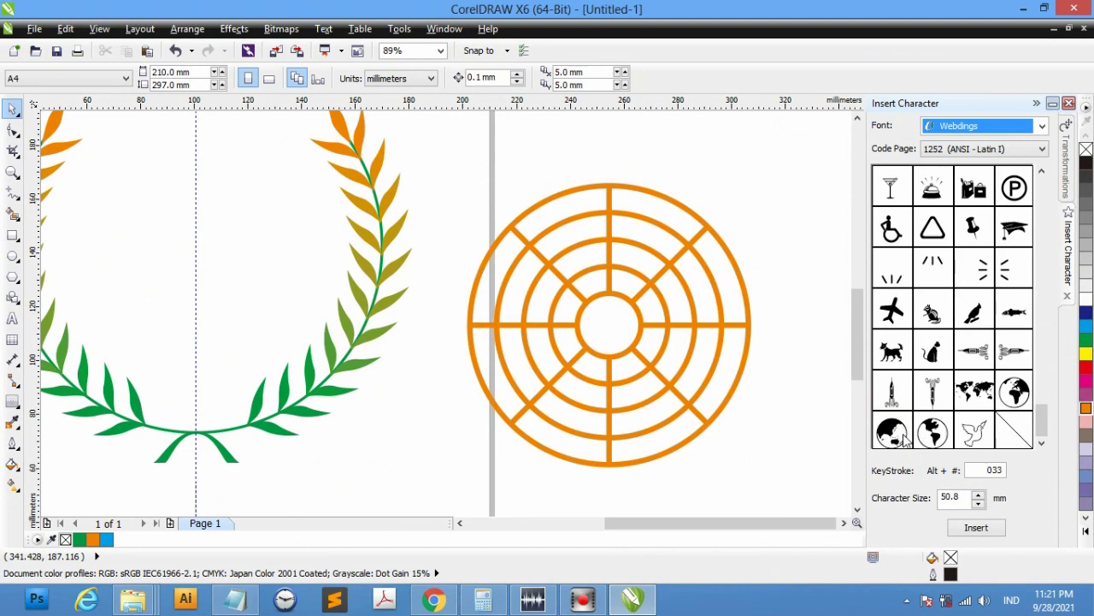
Try inserting the Asia-Australia globe symbol near the circular grid and delete it
left_click_drag(905, 438, 793, 433)
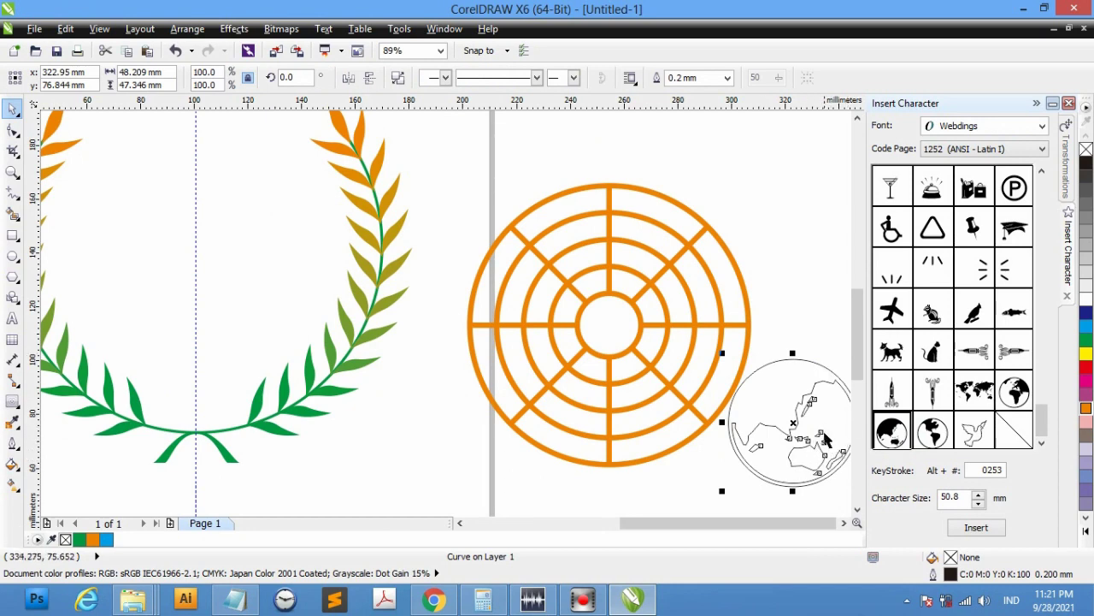
key("Delete")
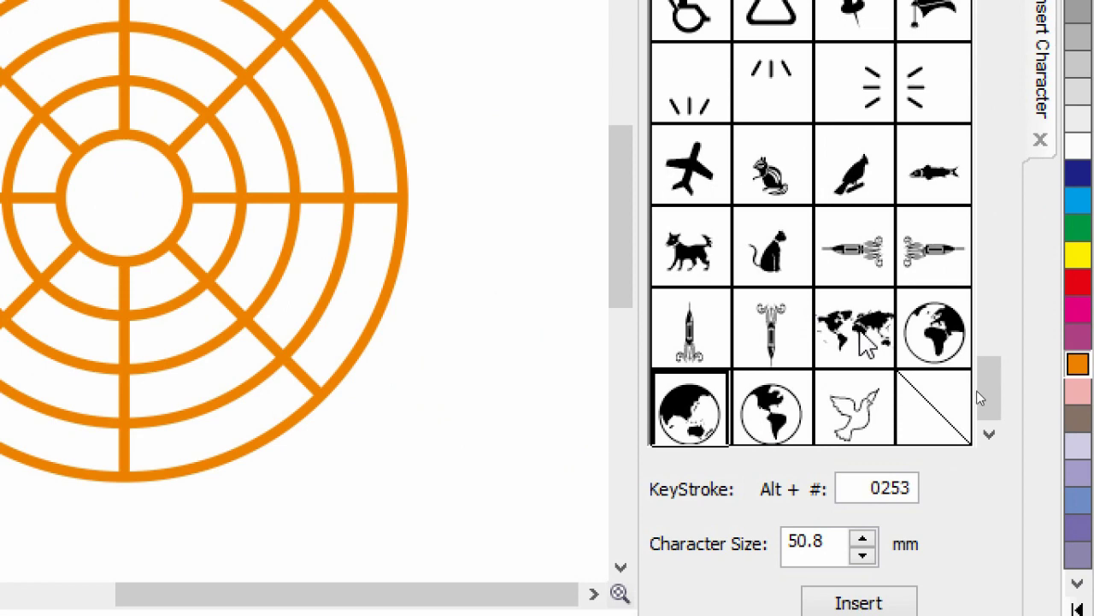
Insert the Webdings world map symbol (character 0251) and place it over the lower edge of the circular grid
left_click(865, 333)
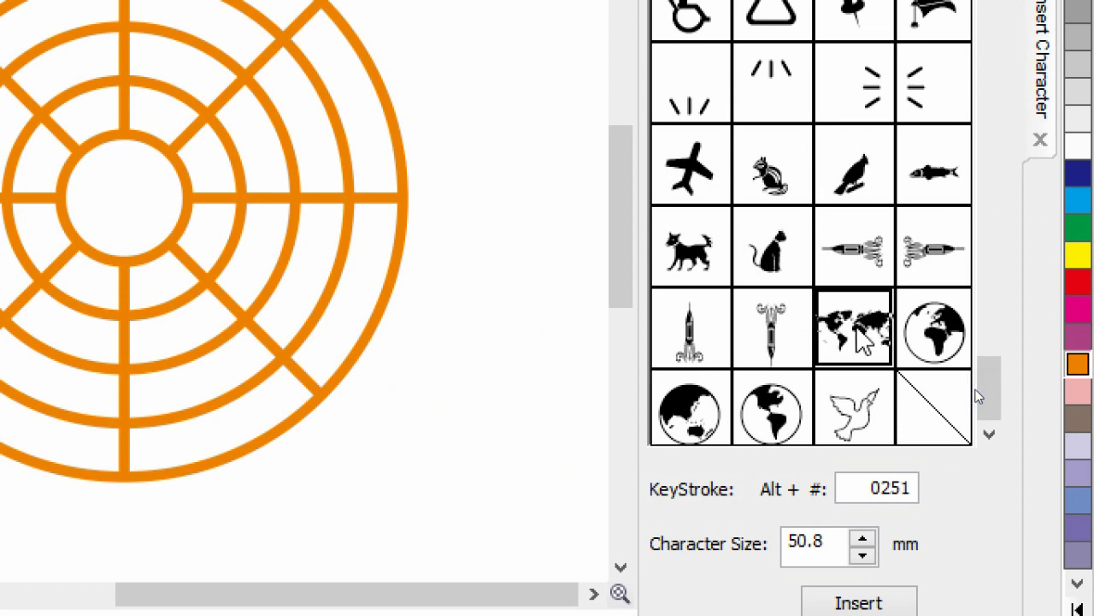
left_click_drag(757, 325, 398, 353)
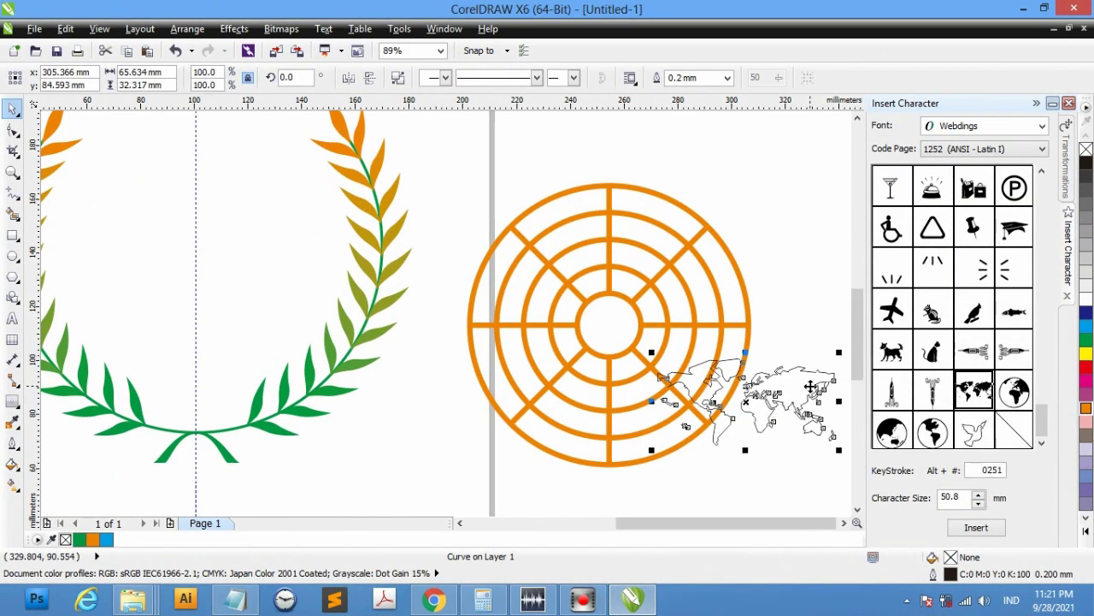
left_click_drag(807, 386, 789, 442)
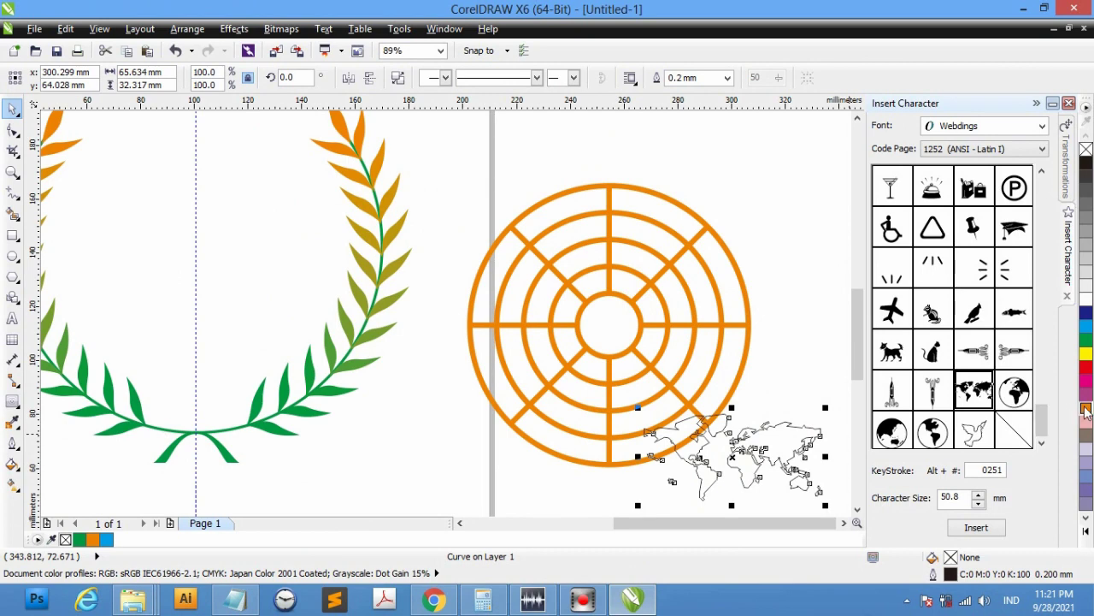
Fill the world map orange (C0 M60 Y100 K0), move it onto the grid and enlarge it to about 94 mm wide
left_click(1087, 413)
left_click_drag(785, 456, 665, 336)
left_click_drag(705, 297, 747, 274)
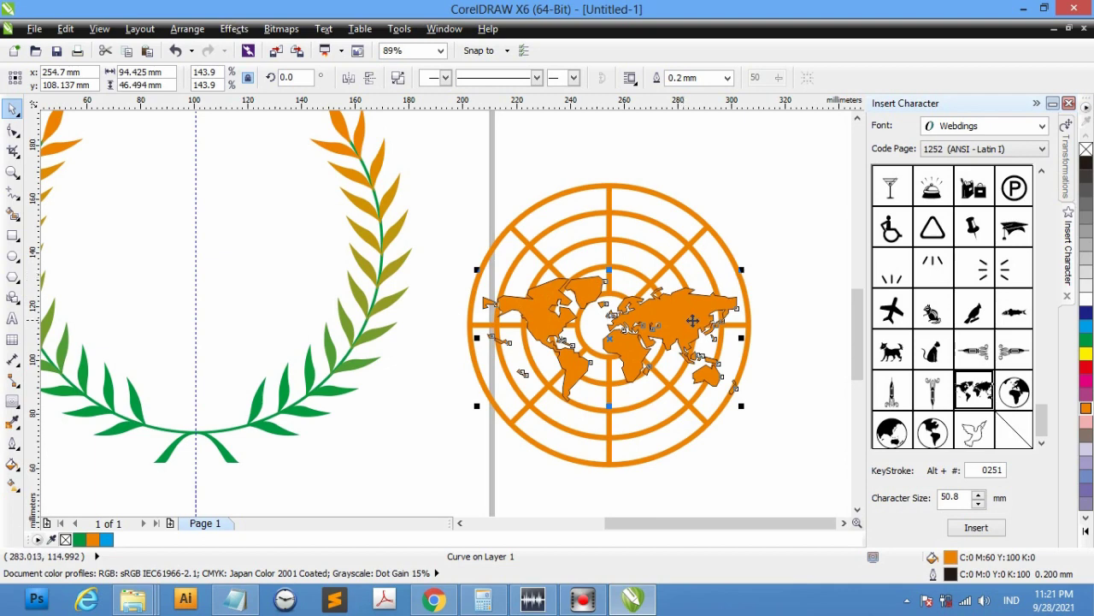
key("F10")
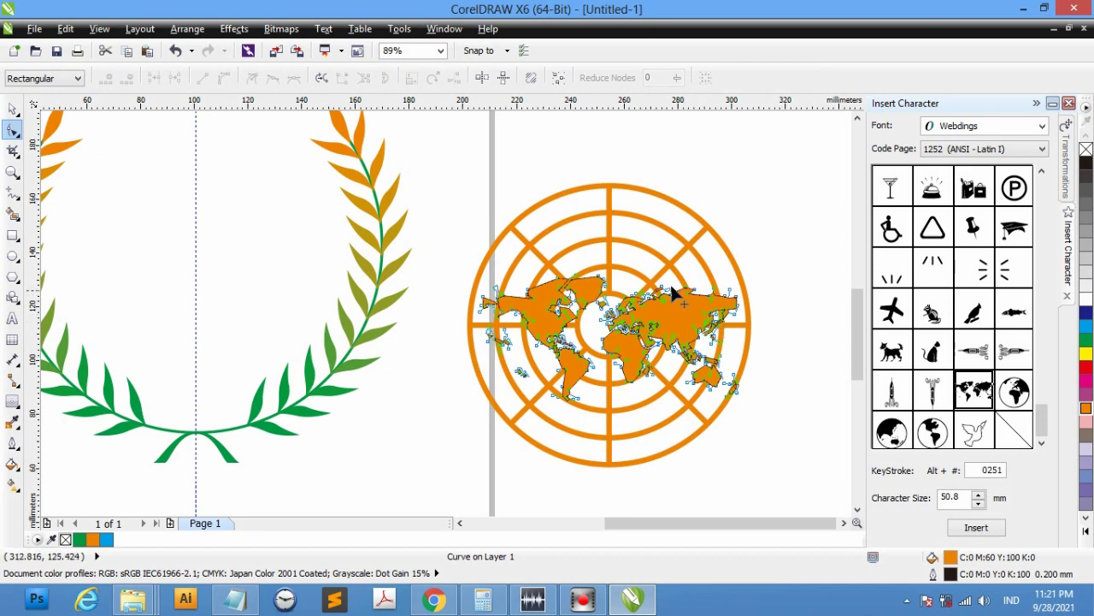
left_click(12, 113)
left_click(12, 111)
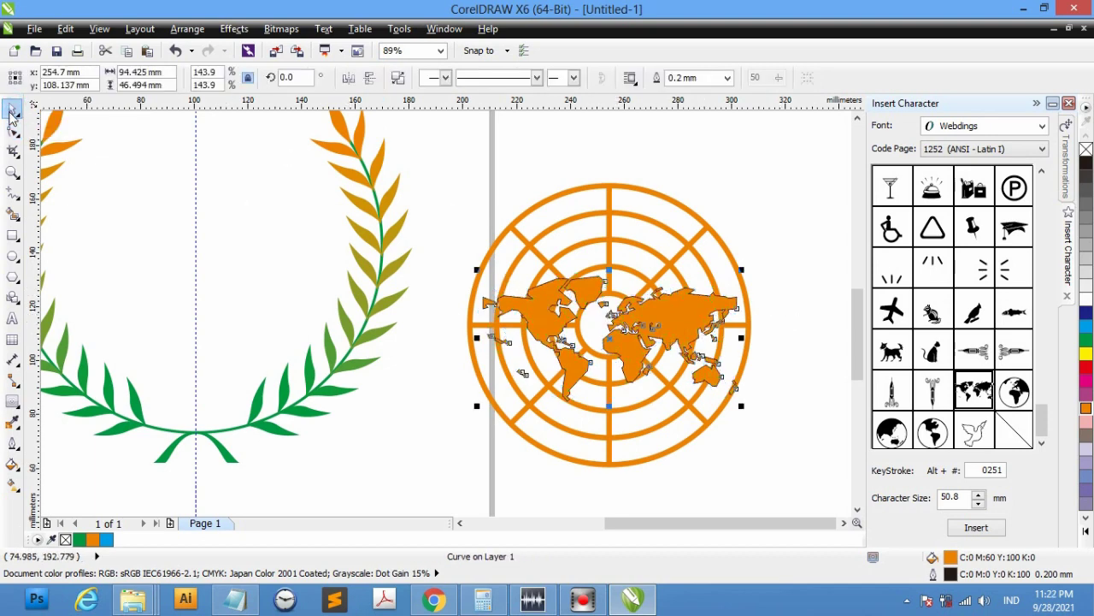
Rotate the world map to about 240 degrees and reposition it over the grid
left_click(691, 318)
left_click_drag(743, 272, 607, 402)
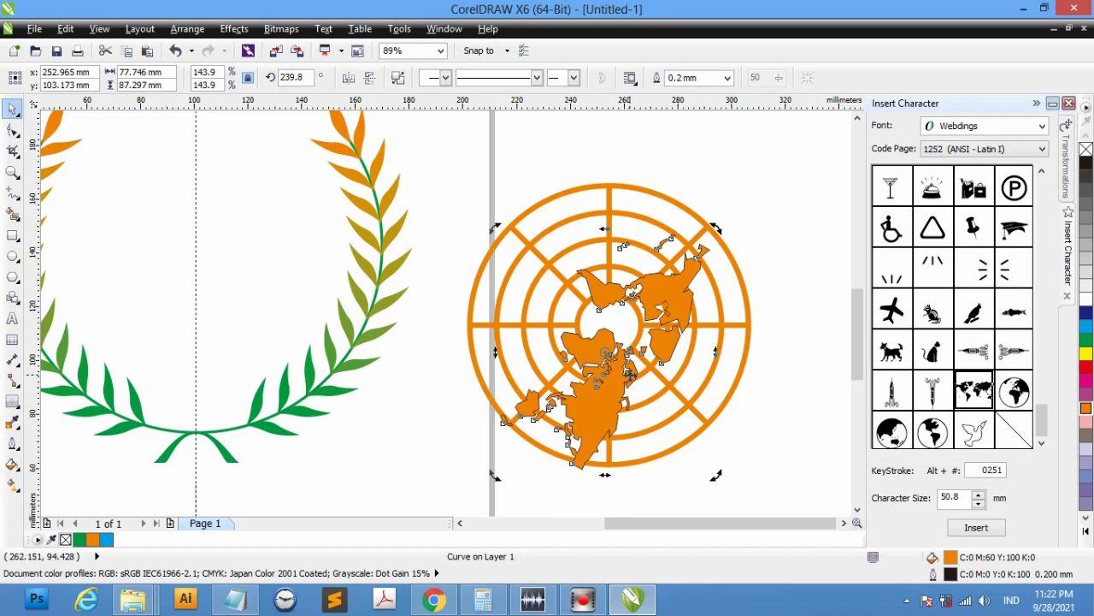
left_click_drag(608, 402, 607, 391)
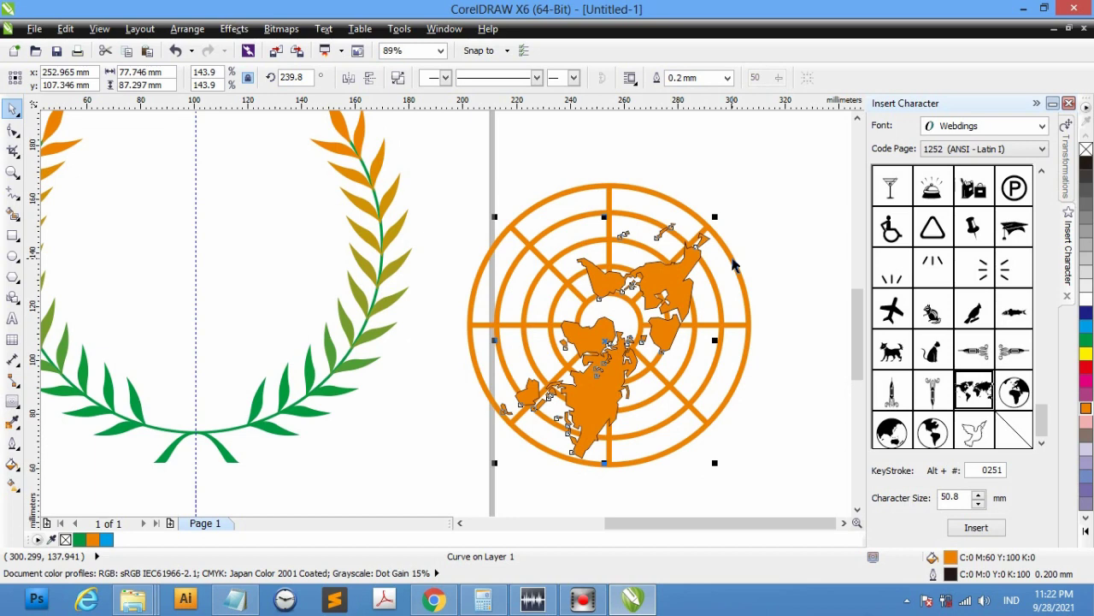
left_click_drag(686, 270, 690, 266)
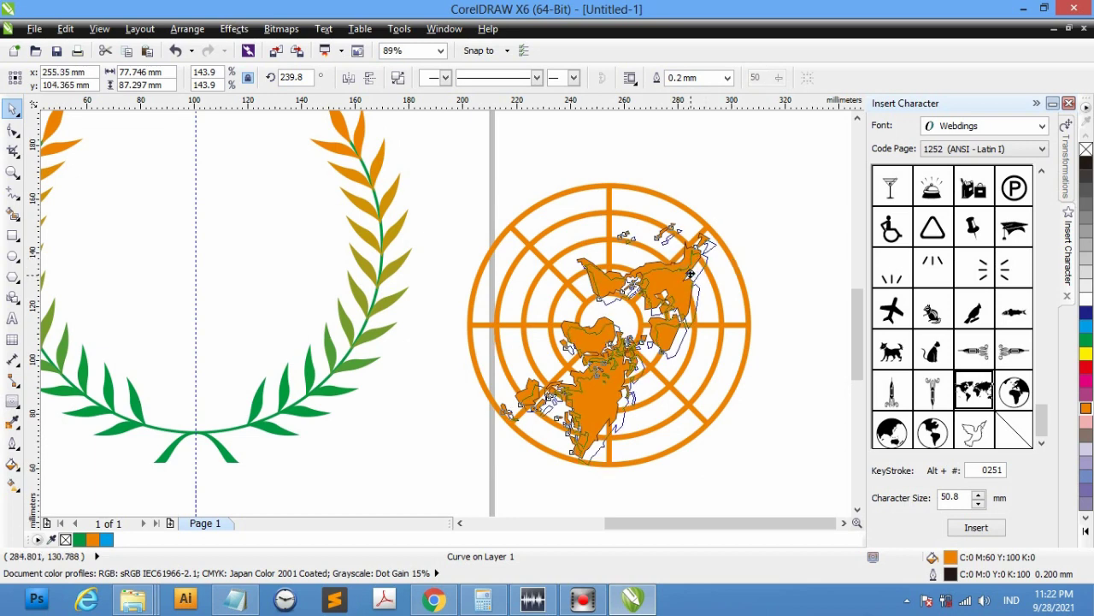
Align the centre of the world map with the centre of the circular grid and deselect both
left_click(740, 275, "shift")
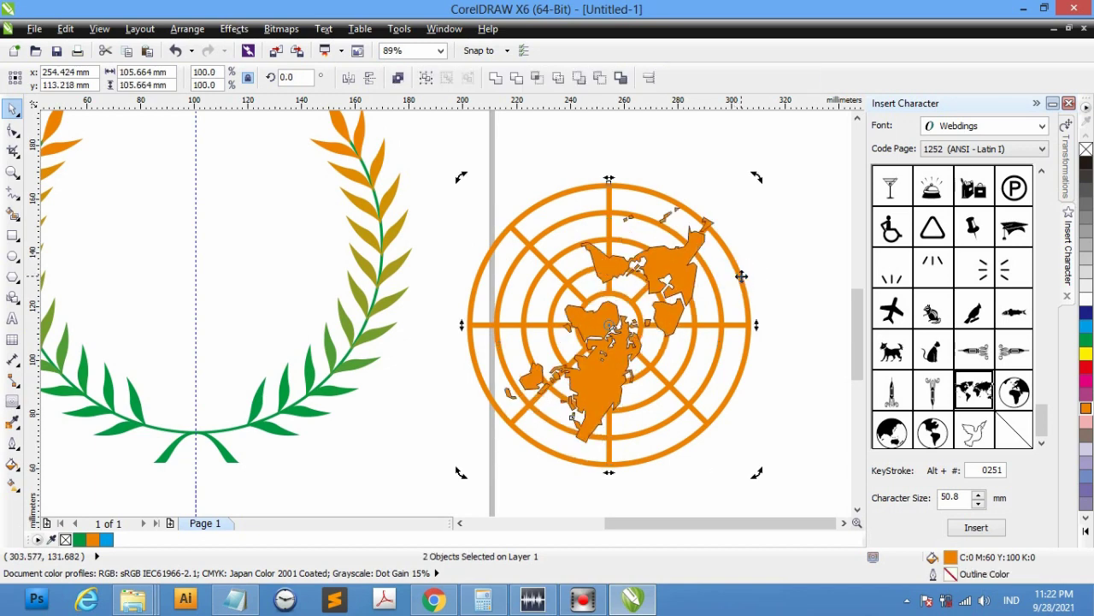
key("e")
left_click(800, 287)
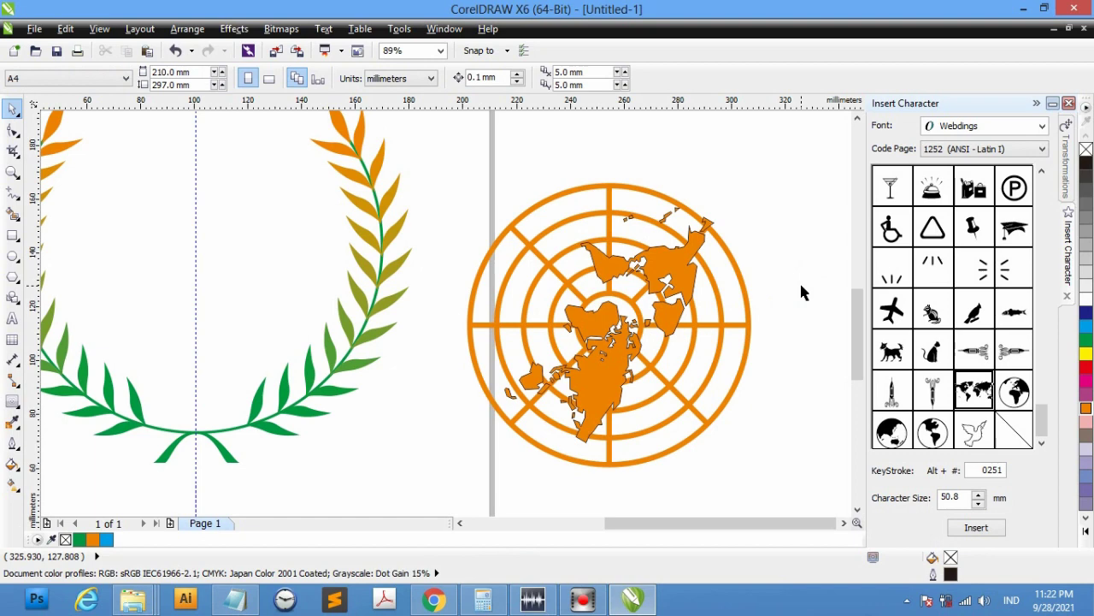
Shift the world map about 3 mm left and 3 mm down and shrink it to about 76 mm wide
left_click(678, 285)
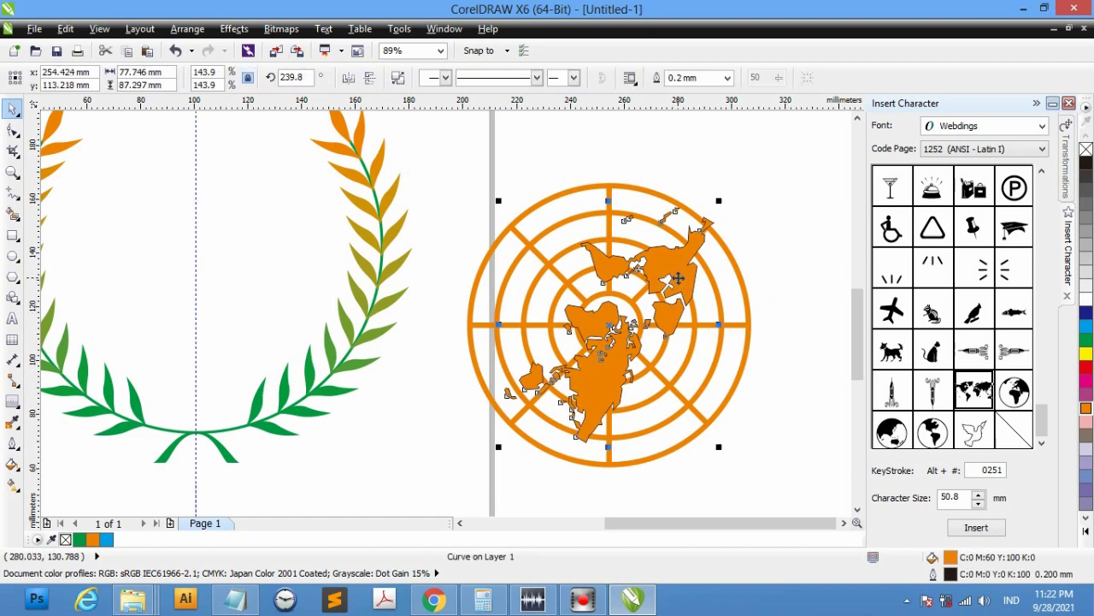
left_click_drag(678, 277, 672, 293)
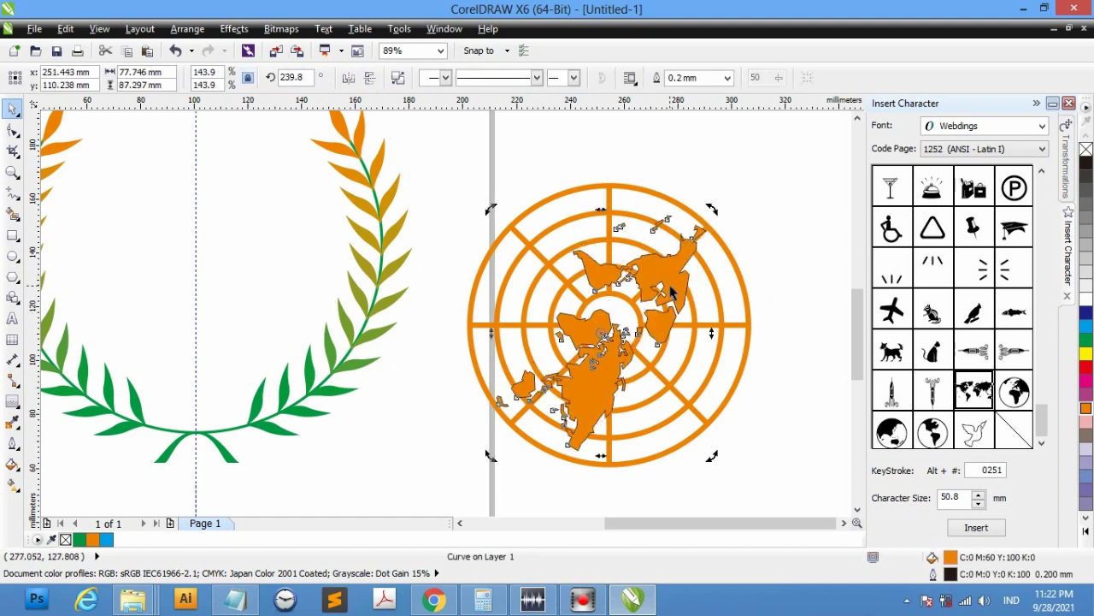
left_click(691, 277)
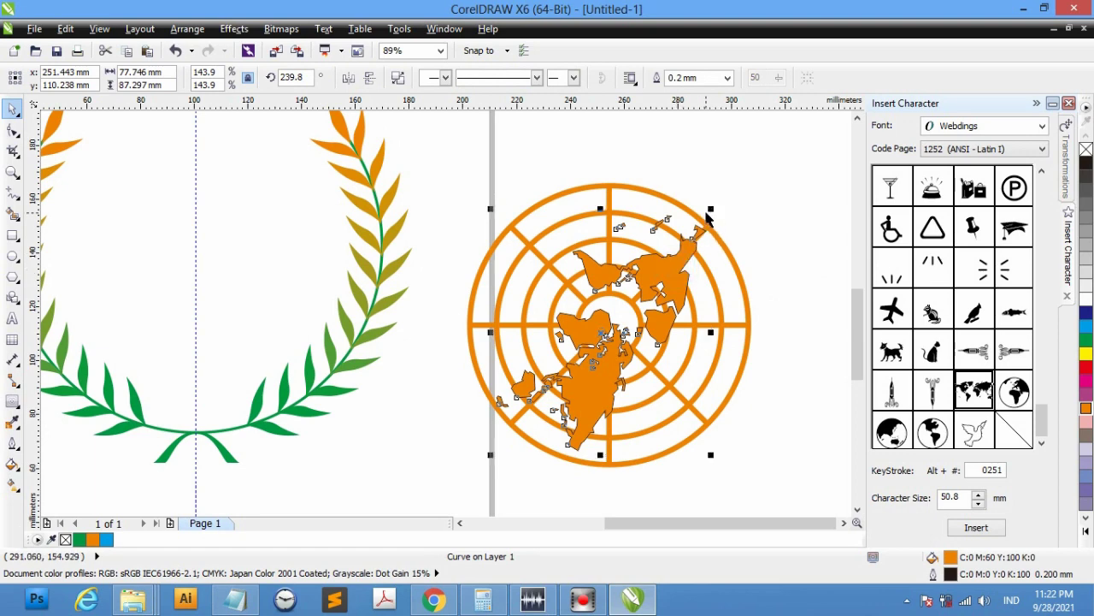
left_click_drag(711, 210, 707, 212)
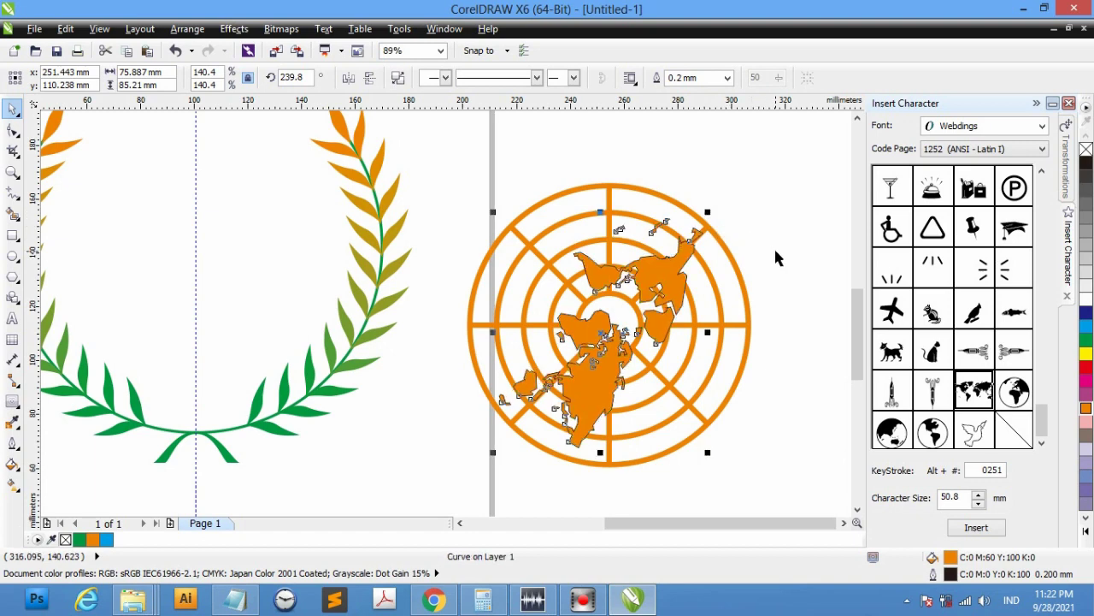
Select the world map together with the circular grid and remove their outlines
left_click_drag(816, 153, 447, 476)
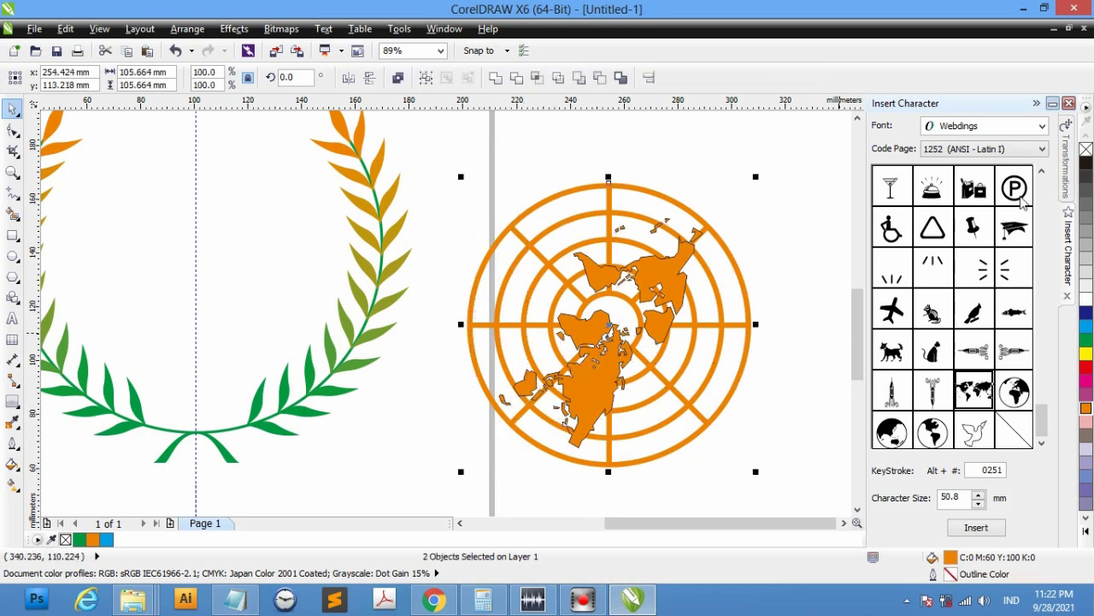
left_click_drag(442, 162, 784, 485)
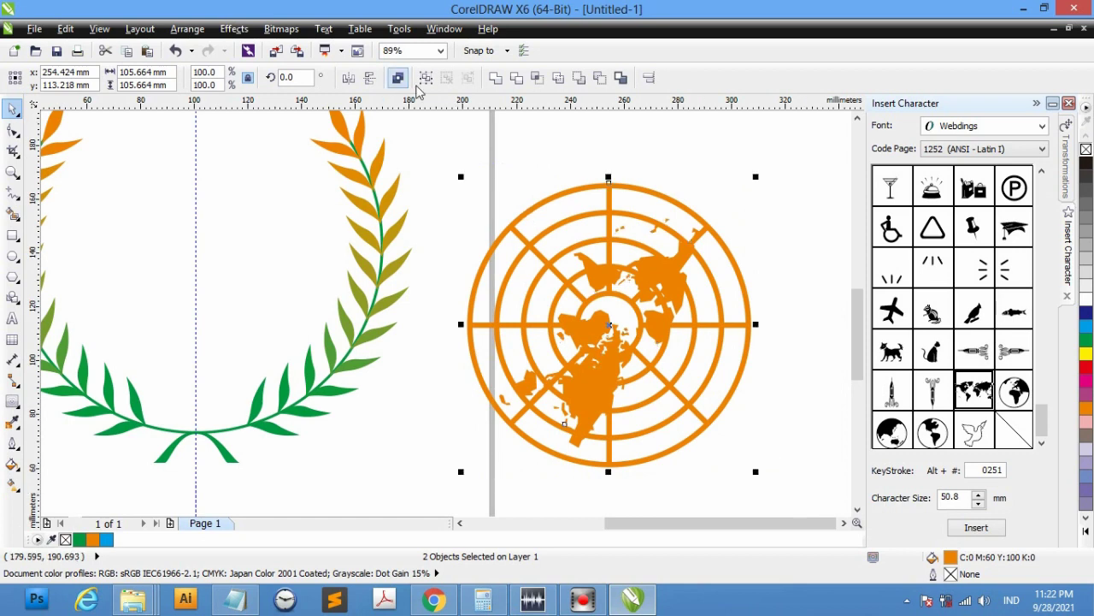
Group the world map with the circular grid and move the laurel wreath about 13 mm right and 2 mm down
left_click(425, 77)
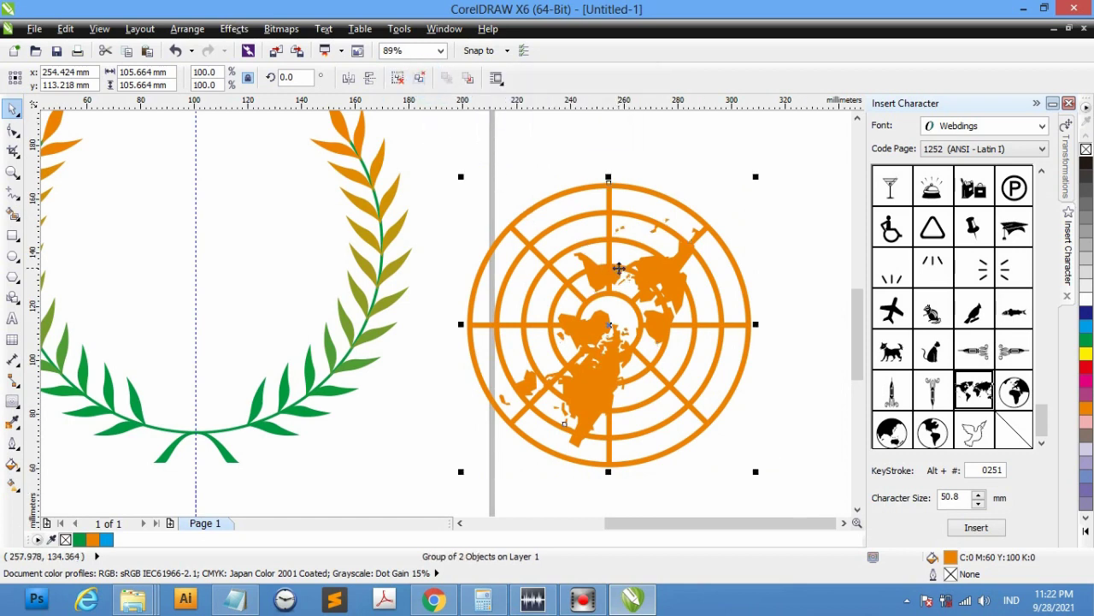
scroll(618, 268, "up", 2)
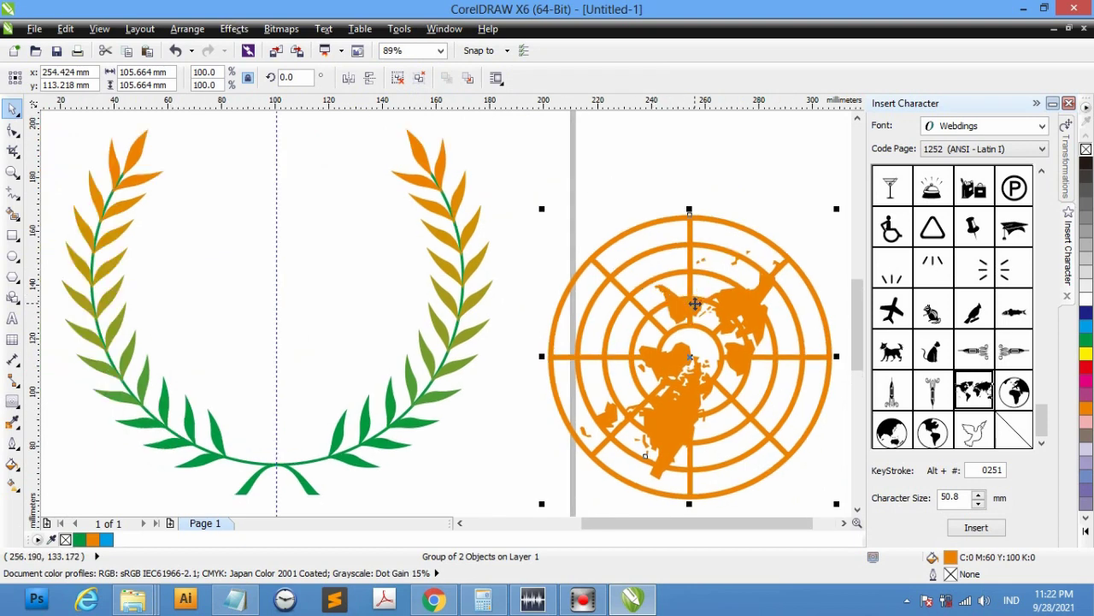
left_click_drag(462, 313, 498, 302)
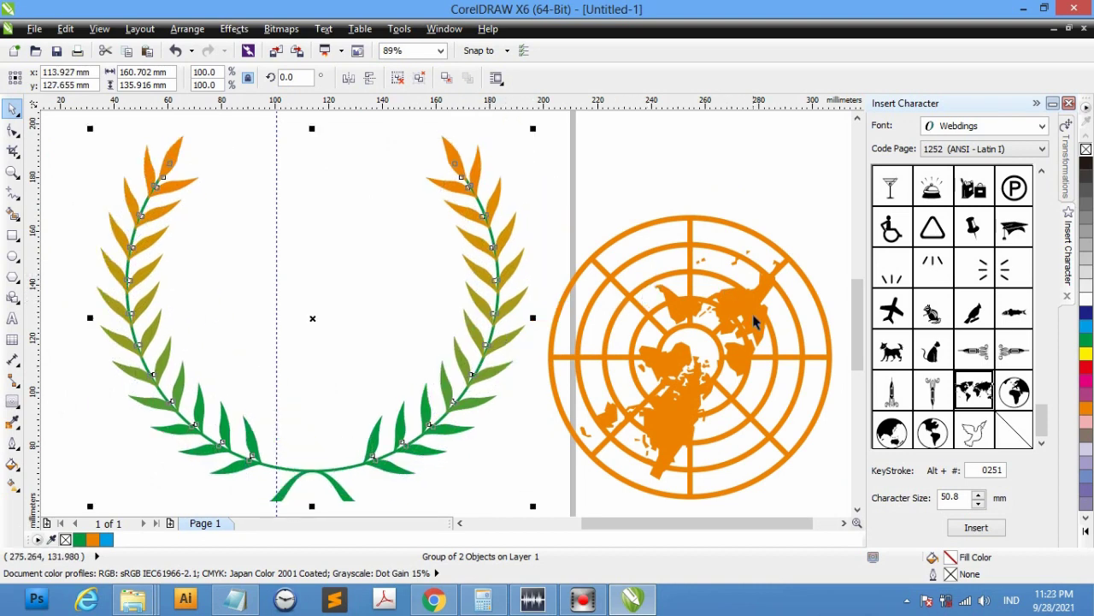
left_click(700, 167)
Align the grouped globe's centre with the laurel wreath's centre horizontally and vertically, and deselect both
left_click(735, 315)
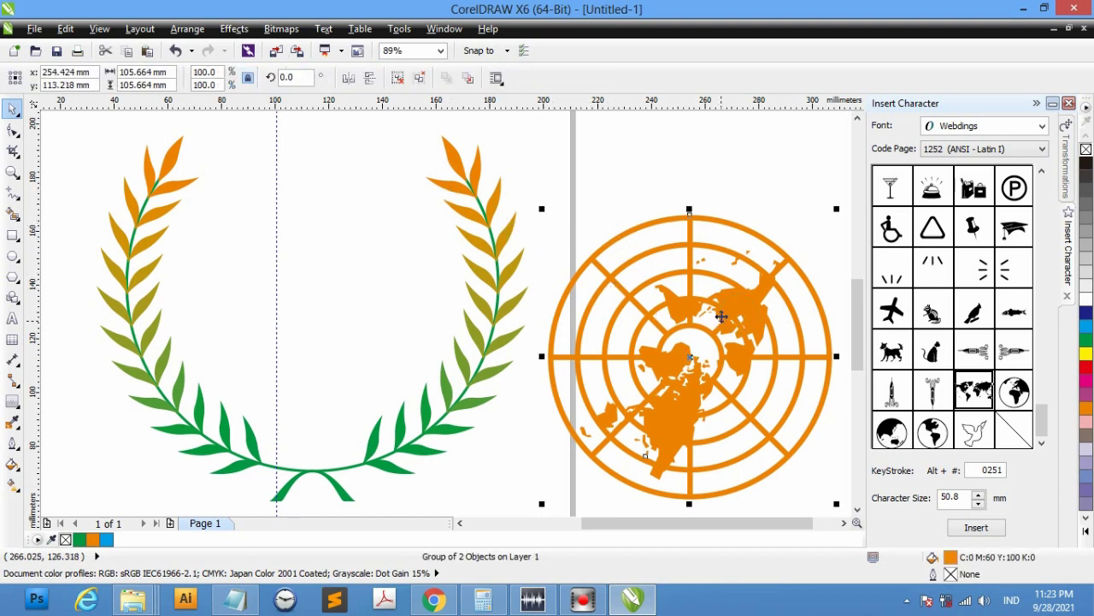
left_click(735, 167)
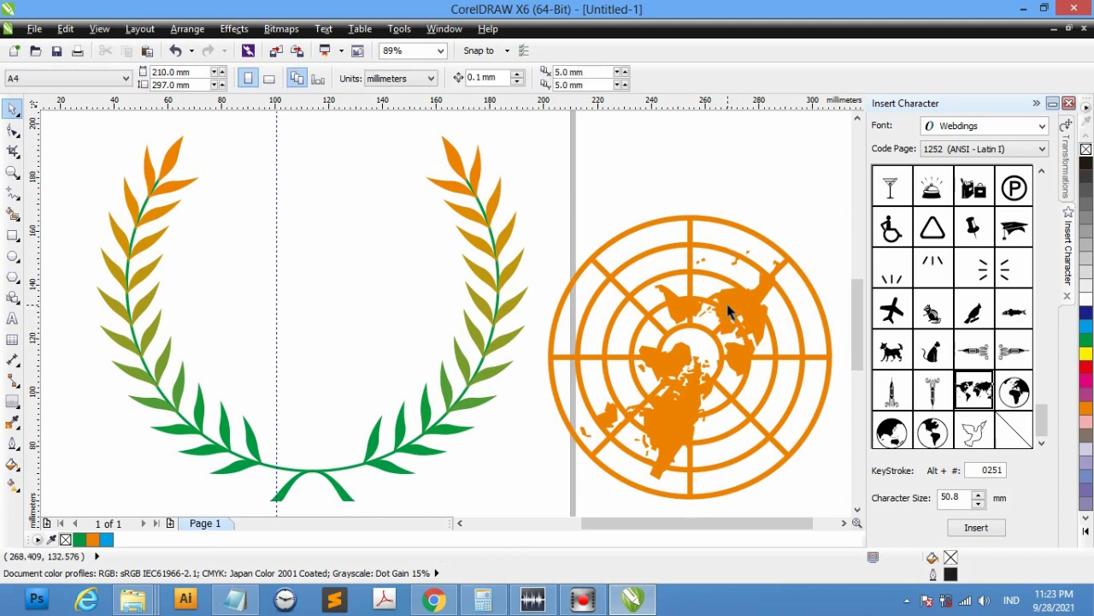
left_click(729, 313)
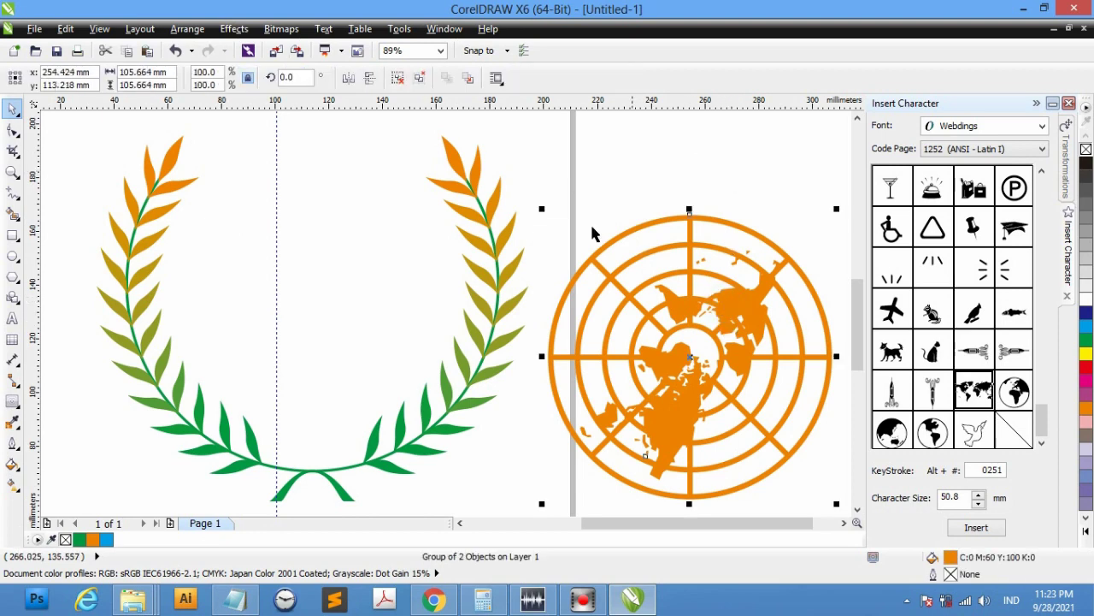
left_click(473, 176, "shift")
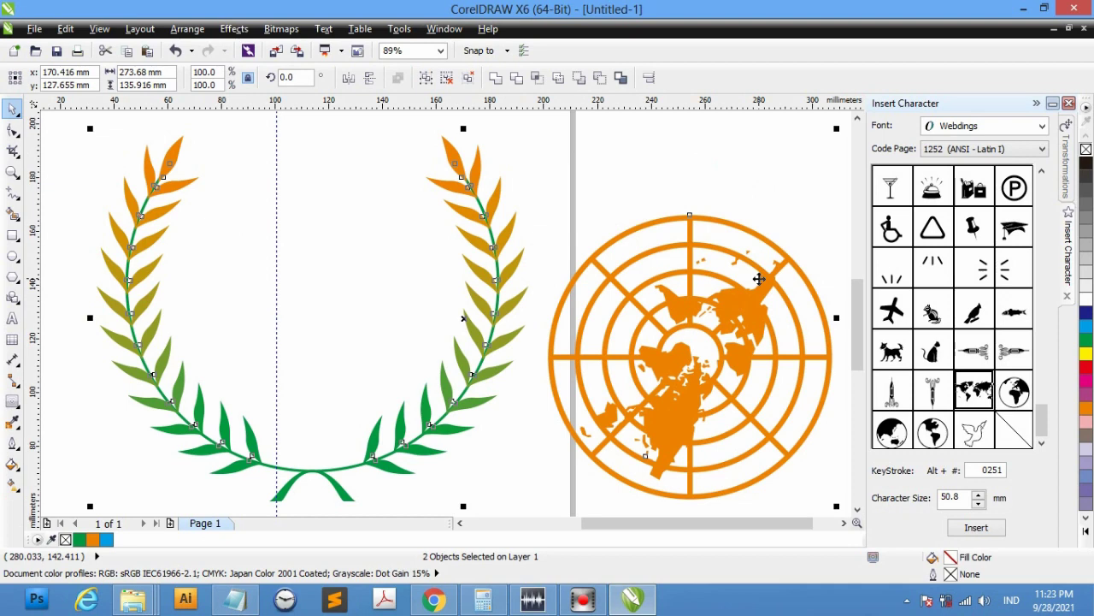
key("c")
key("e")
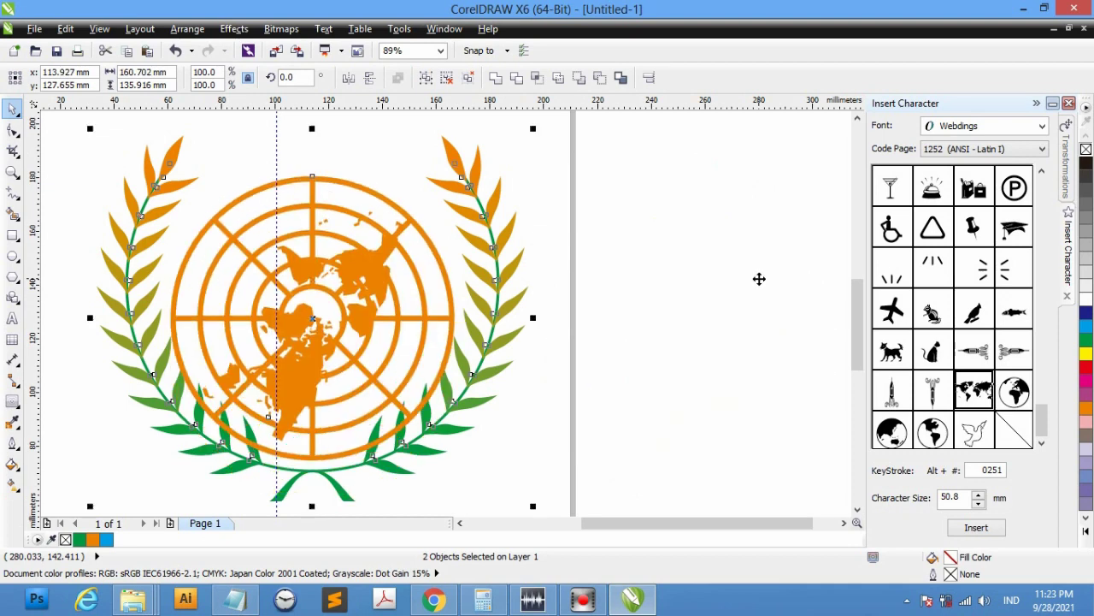
left_click(632, 304)
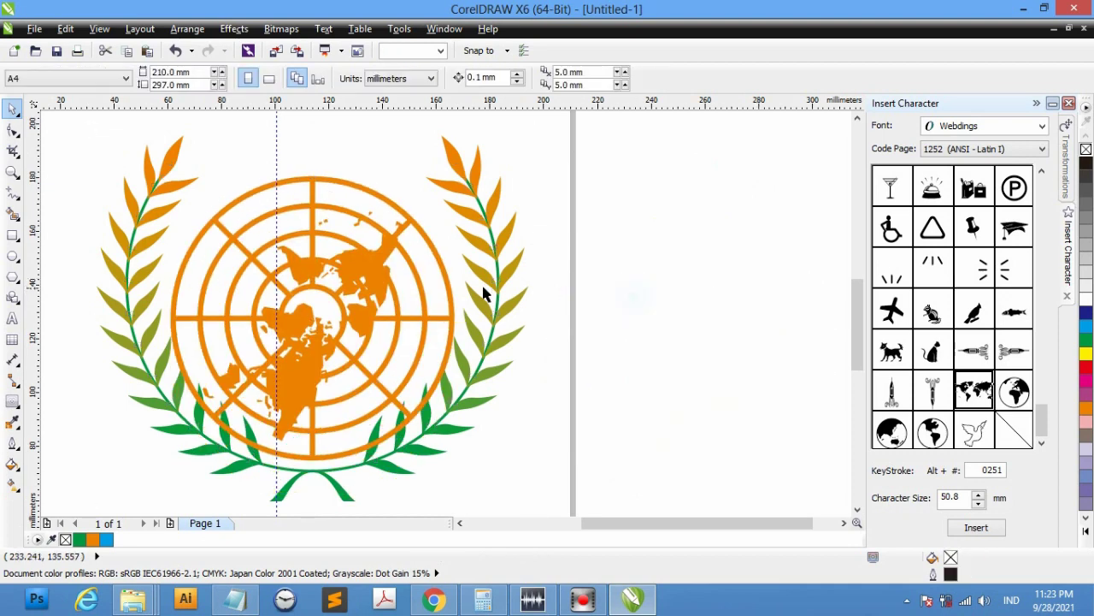
Move the globe group straight up about 15 mm inside the laurel wreath
left_click(295, 335)
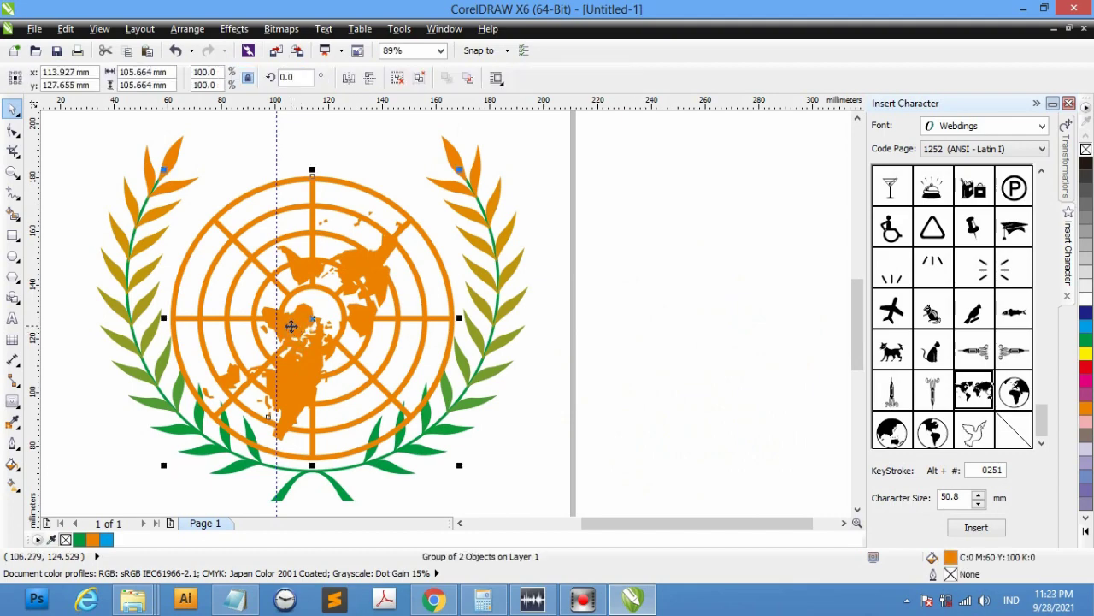
left_click_drag(291, 326, 290, 286)
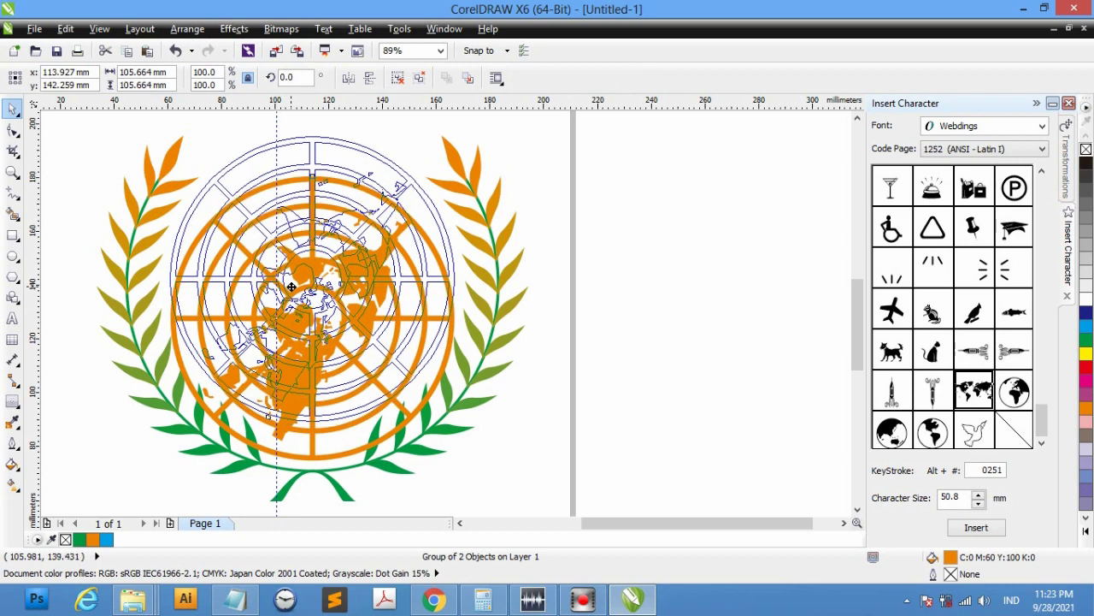
left_click_drag(291, 286, 292, 285)
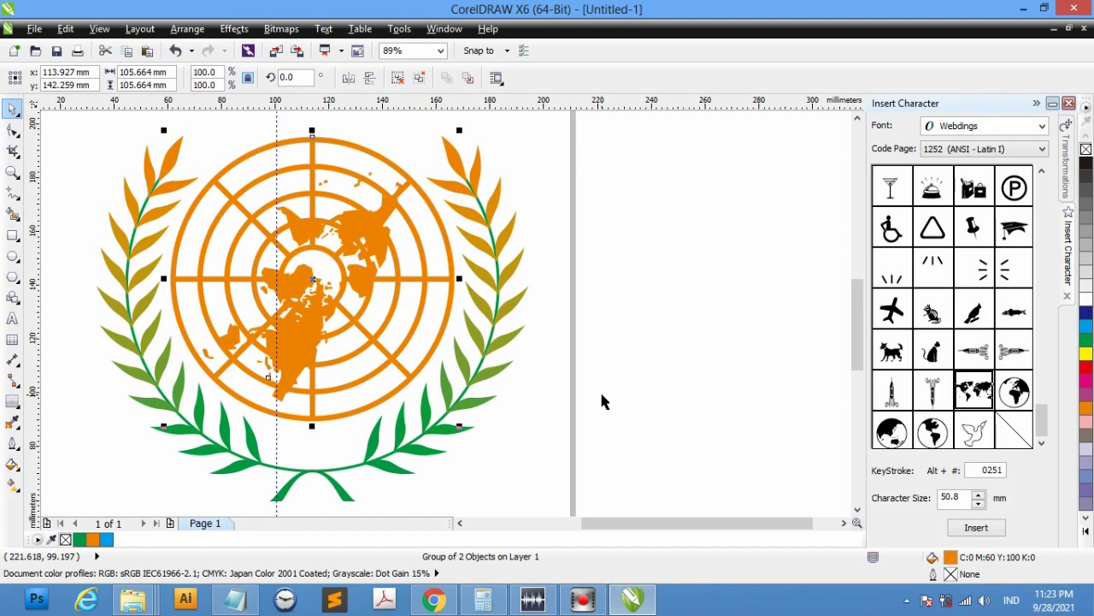
Delete the vertical guideline that runs through the emblem
scroll(601, 398, "up", 1)
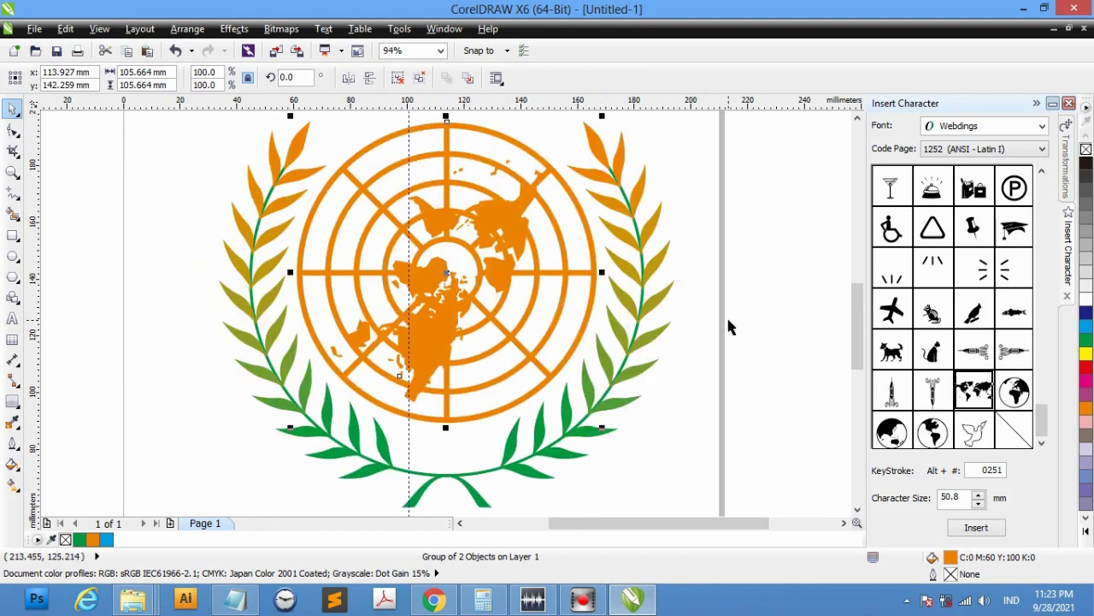
scroll(654, 318, "down", 3)
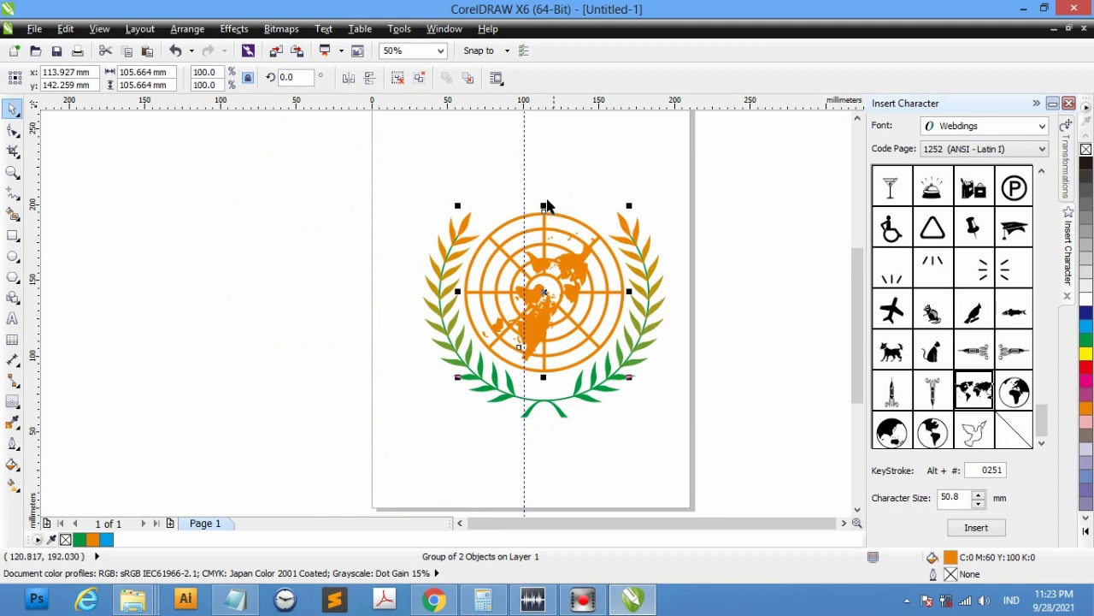
left_click_drag(524, 185, 44, 159)
key("Escape")
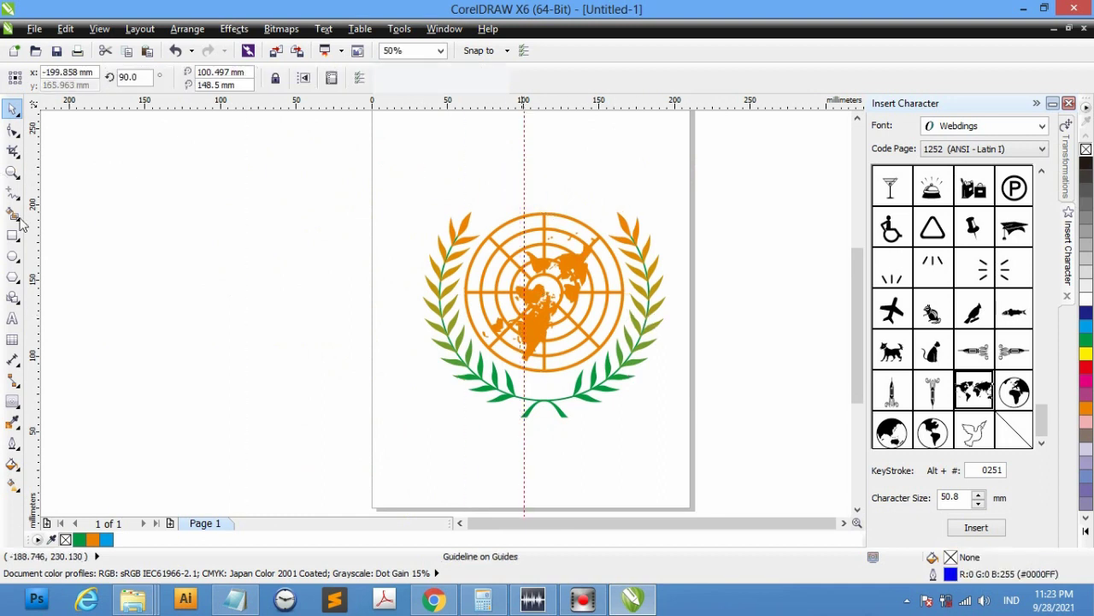
left_click(521, 178)
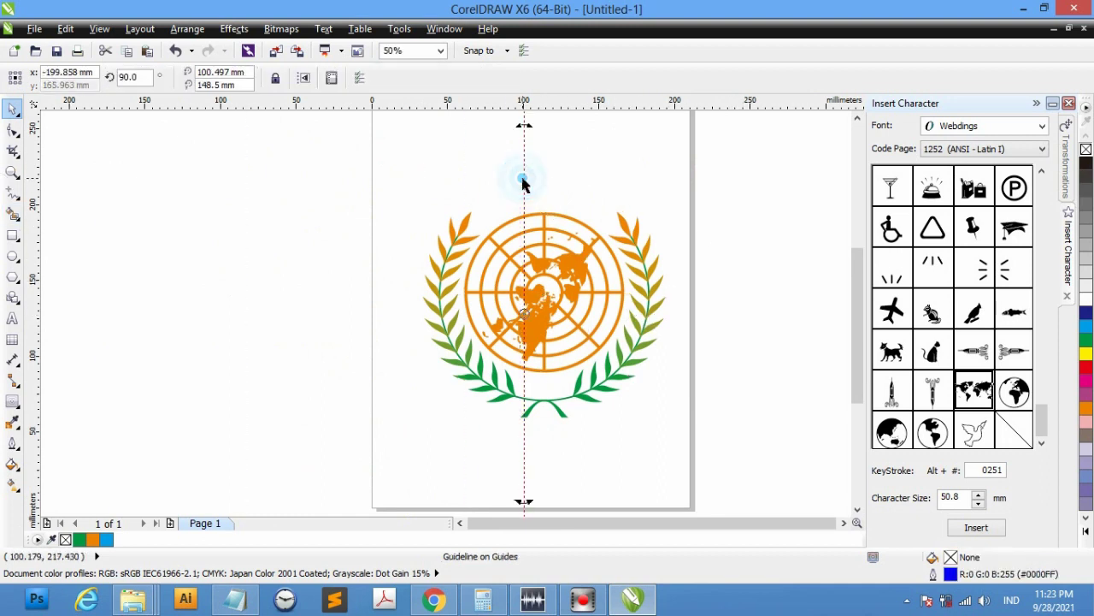
key("Delete")
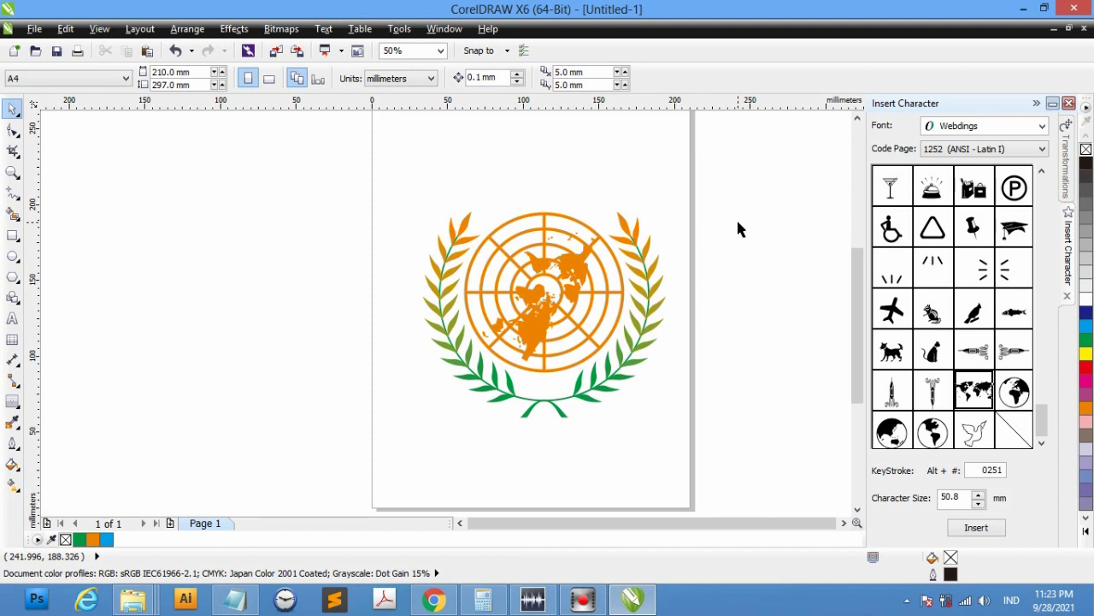
scroll(724, 314, "up", 1)
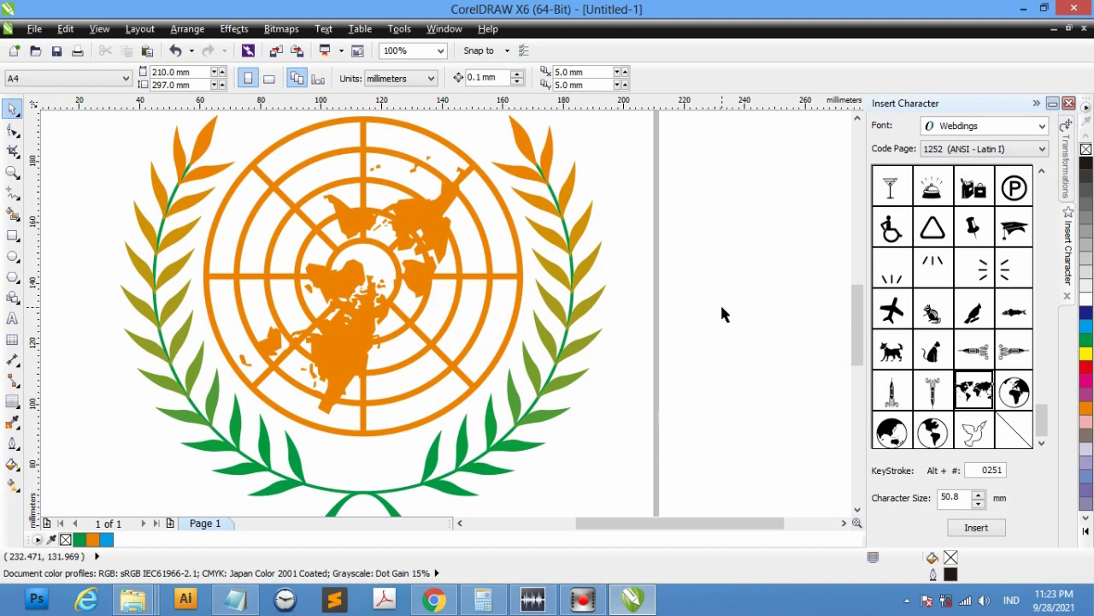
scroll(721, 315, "down", 1)
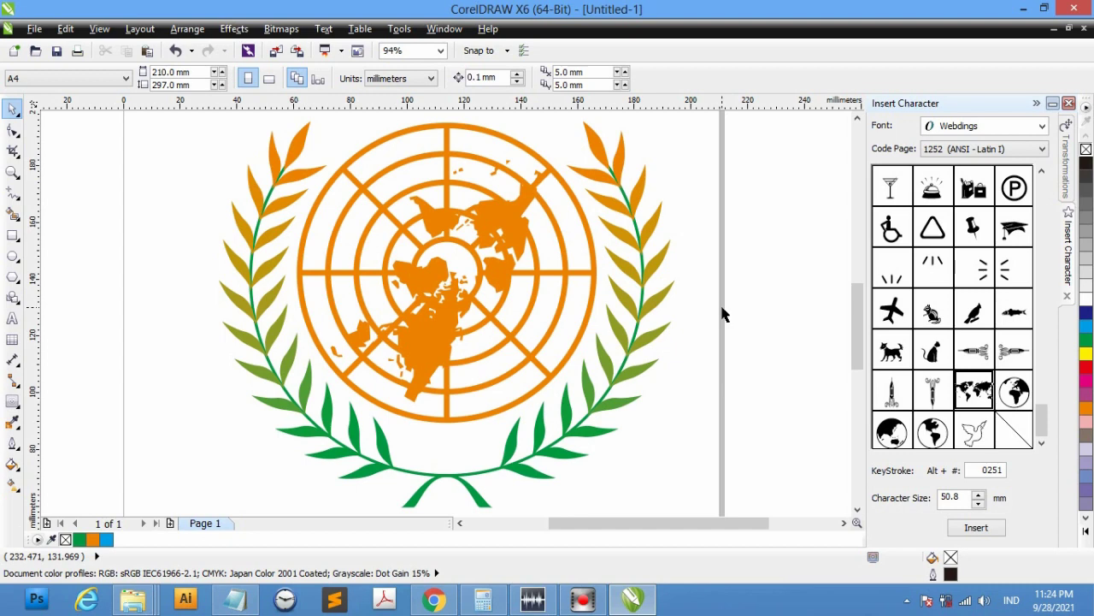
left_click(13, 402)
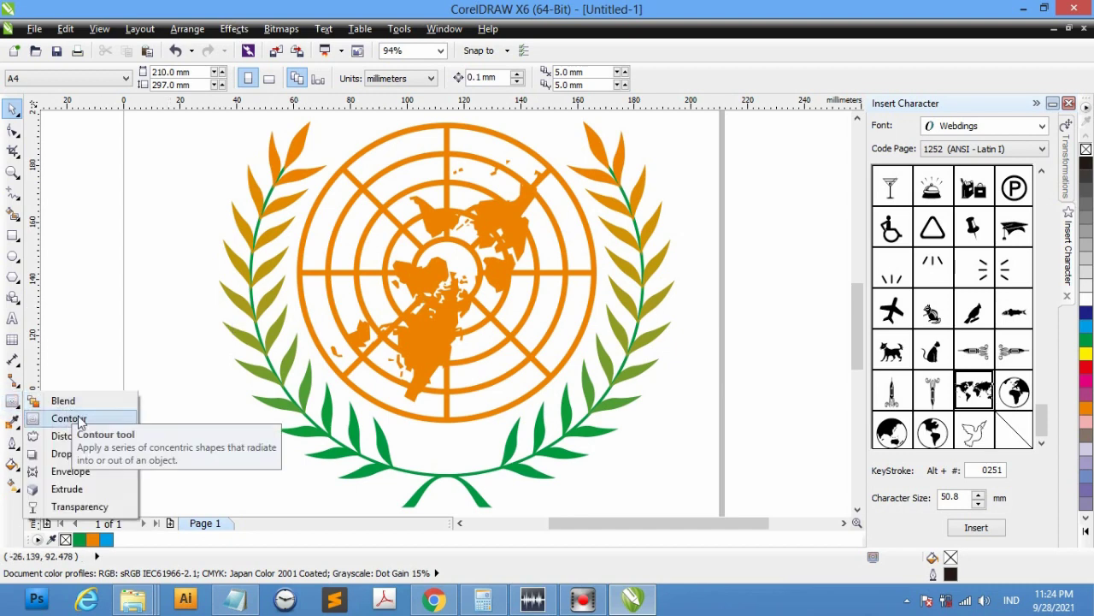
left_click(748, 315)
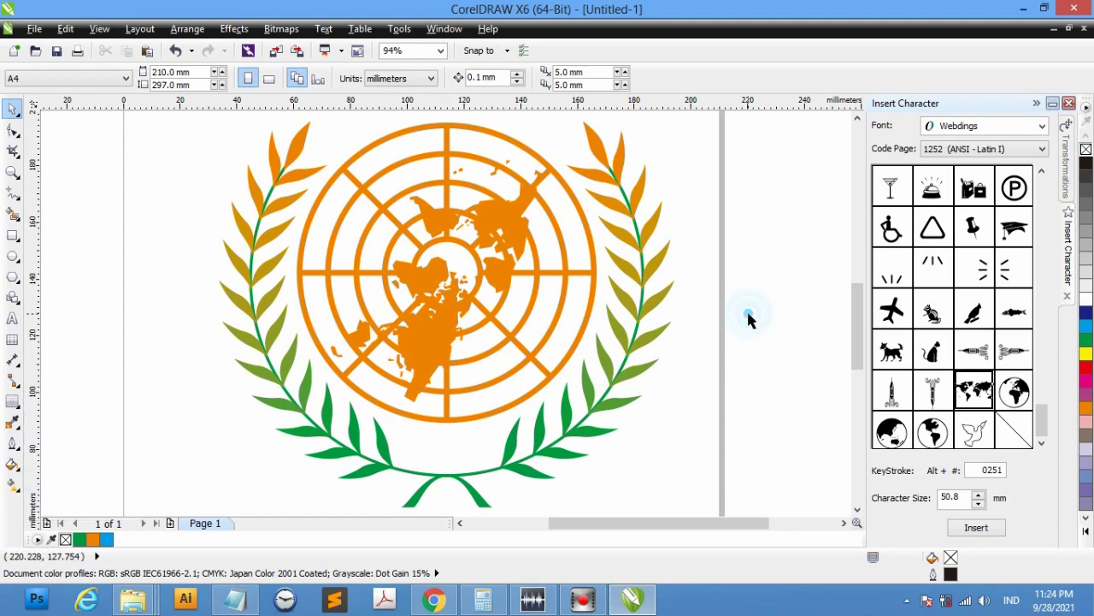